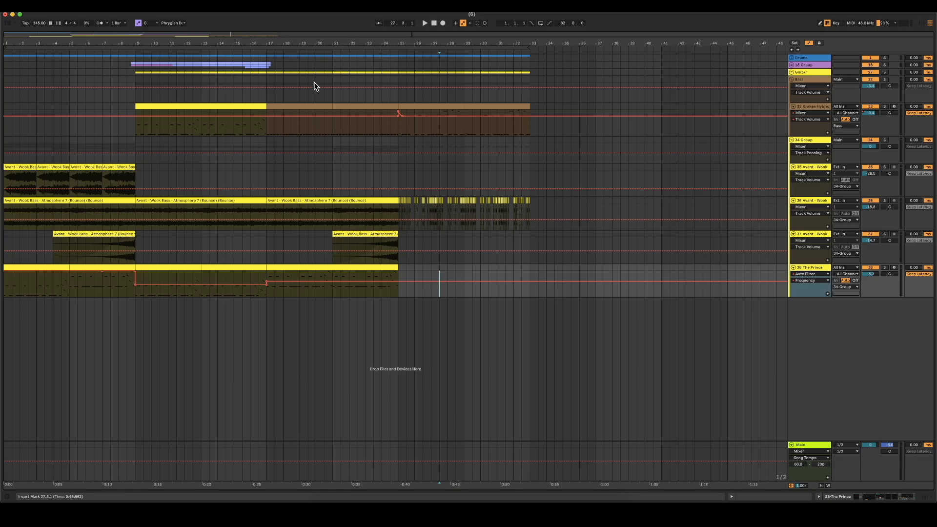
# - Play the arrangement from bar 1
pyautogui.moveTo(300, 34); pyautogui.dragTo(330, 35)
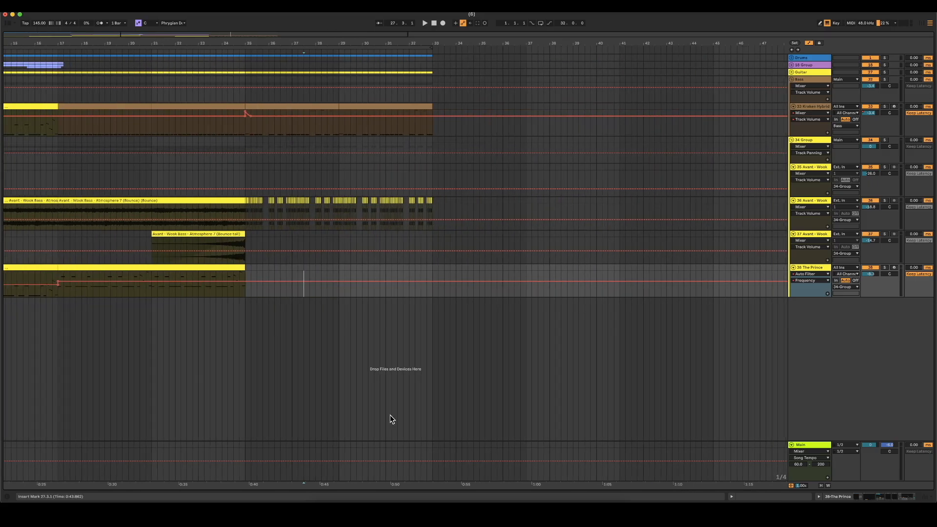
pyautogui.click(187, 322)
pyautogui.hscroll(-10, 133, 399)
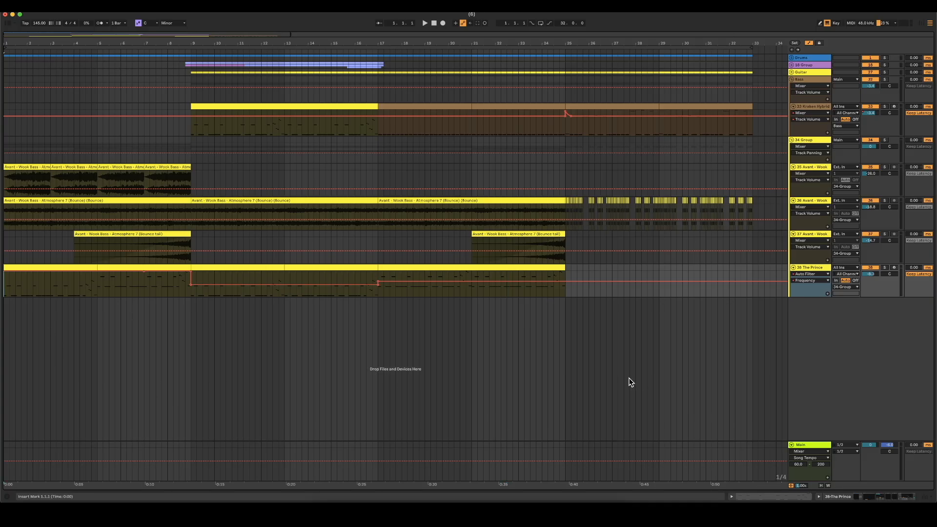
pyautogui.press('space')
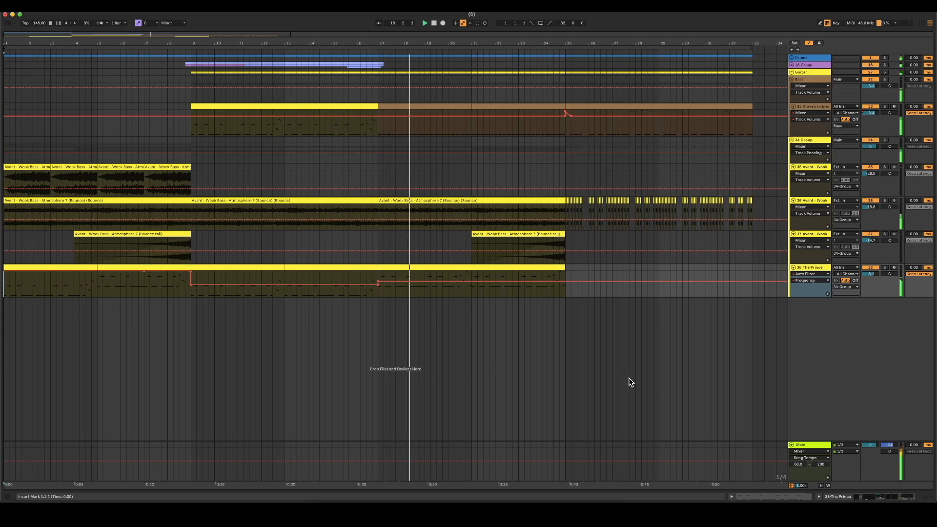
# - Expand the 18 Group vocal tracks and slightly lower the raised volume automation on the 22 Group
pyautogui.click(791, 65)
pyautogui.click(793, 198)
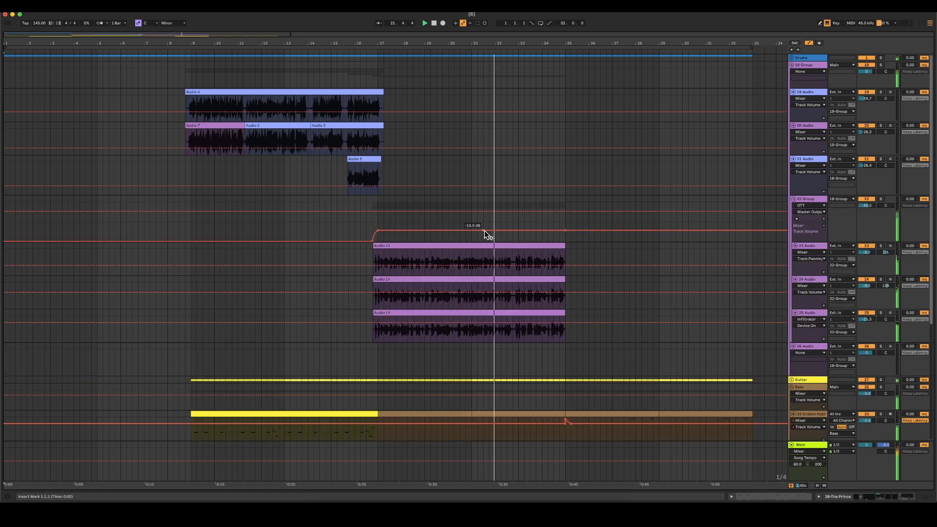
pyautogui.click(566, 231)
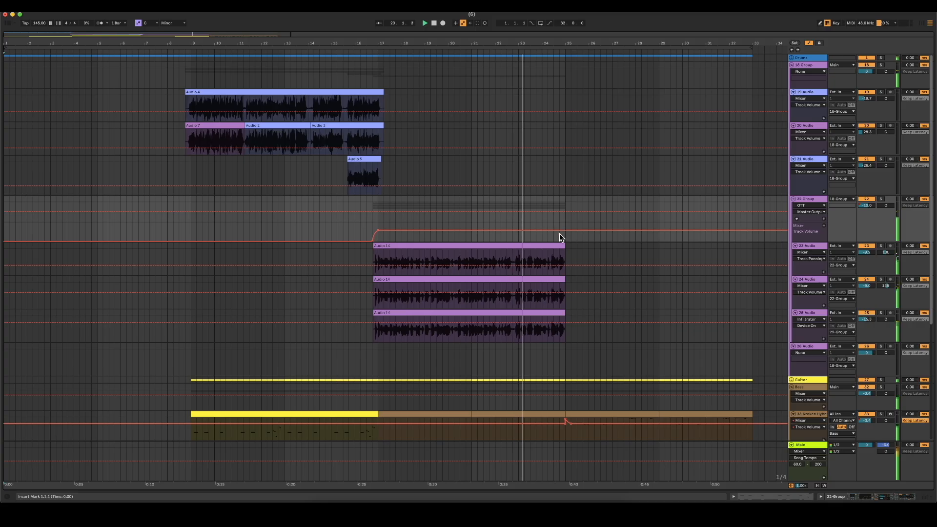
pyautogui.moveTo(562, 231); pyautogui.dragTo(562, 233)
# - Review the rest of the arrangement up to bar 33 and the earlier vocal clips in the 18 Group
pyautogui.hscroll(3, 657, 274)
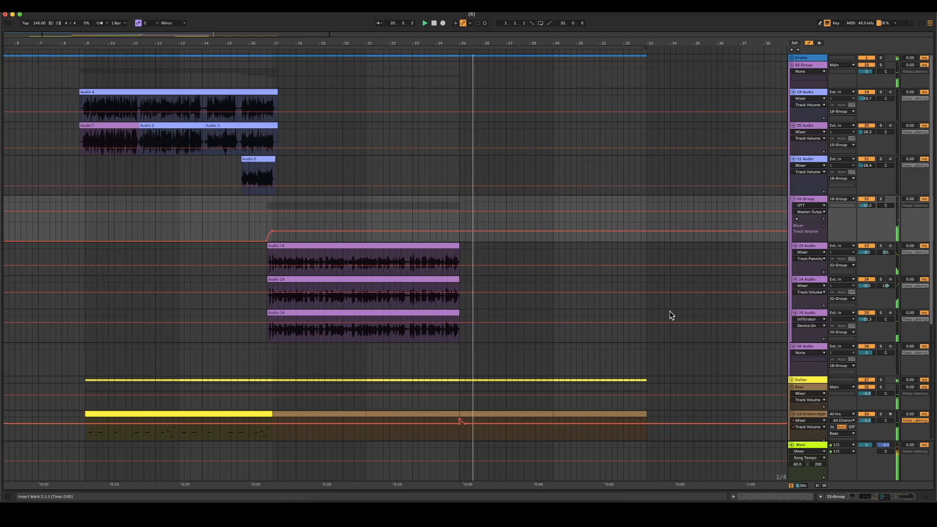
pyautogui.scroll(-5, 669, 311)
pyautogui.scroll(-2, 635, 382)
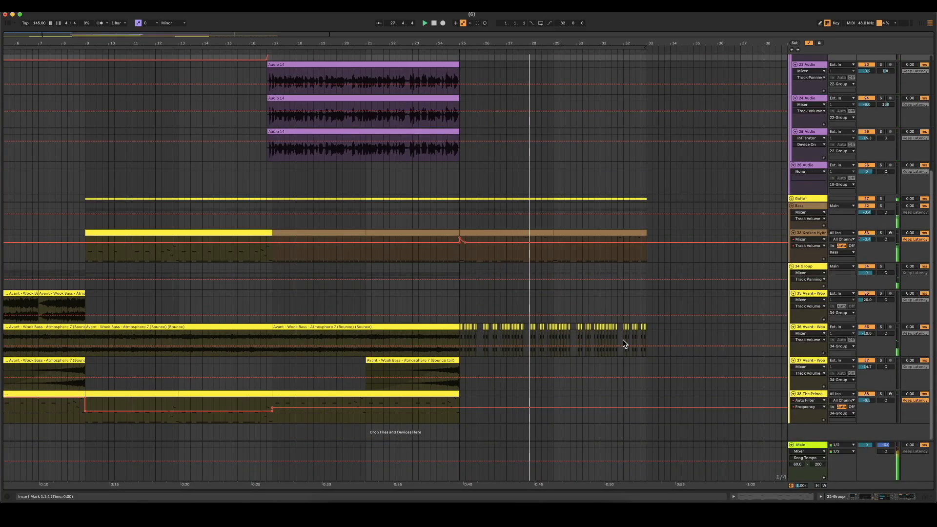
pyautogui.hscroll(4, 625, 343)
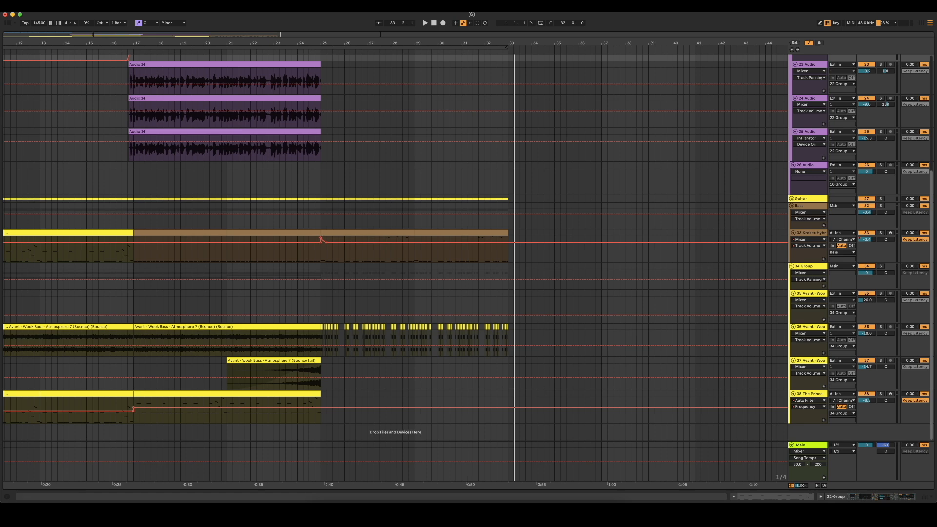
pyautogui.scroll(5, 554, 230)
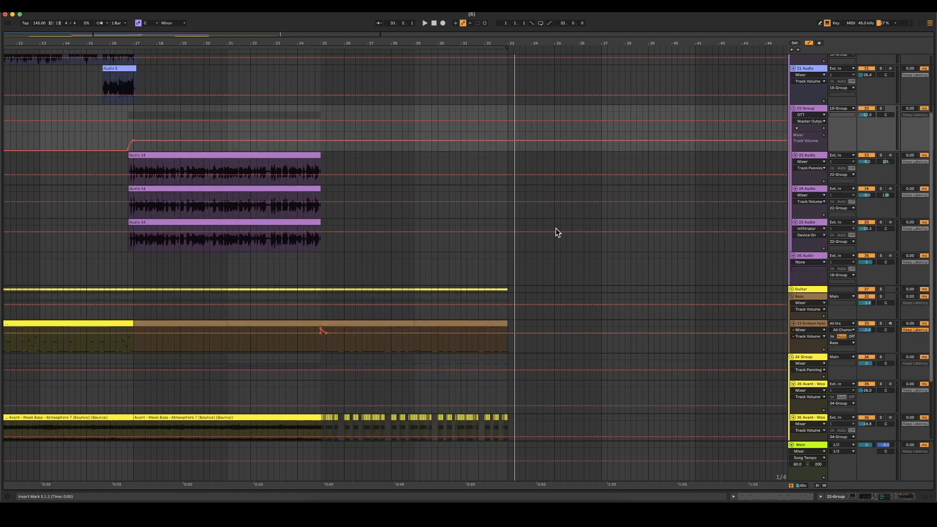
pyautogui.hscroll(5, 514, 350)
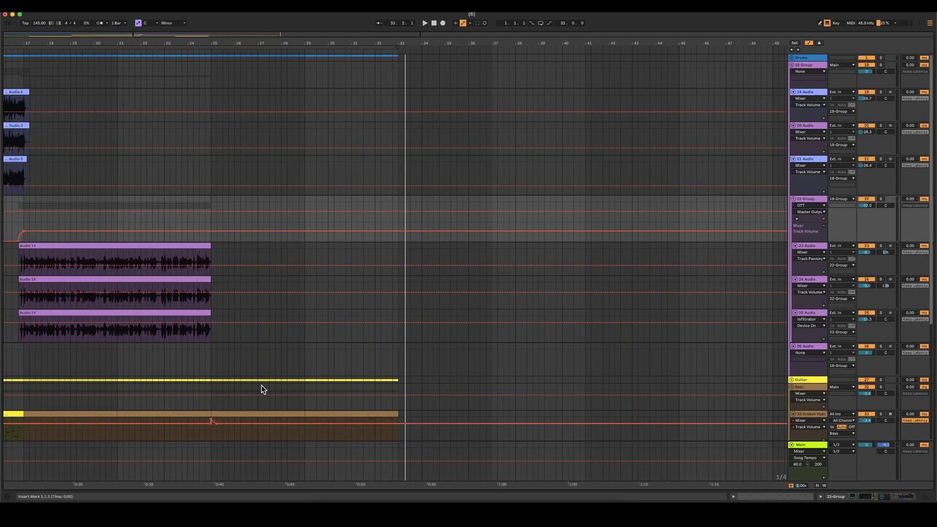
pyautogui.hscroll(-12, 88, 223)
pyautogui.moveTo(106, 177); pyautogui.dragTo(313, 93)
pyautogui.hscroll(1, 118, 160)
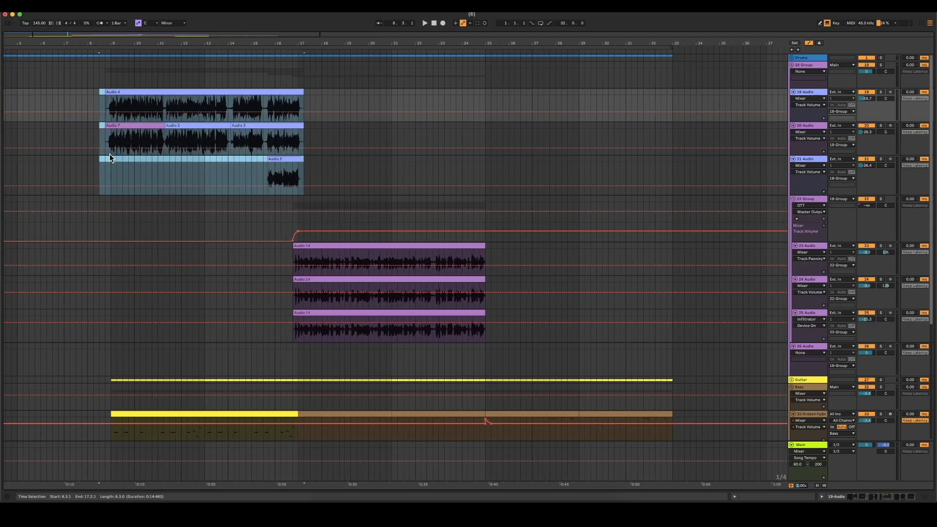
pyautogui.hscroll(5, 403, 235)
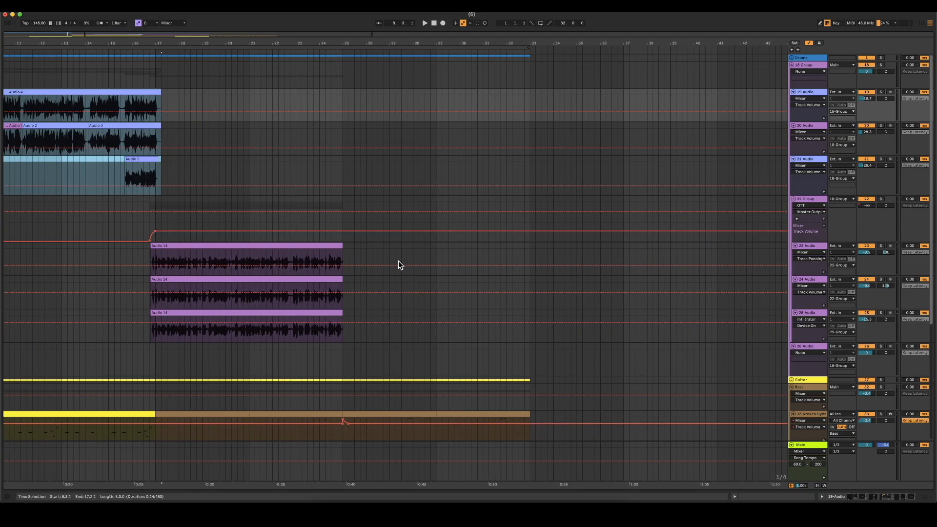
# - Duplicate the section from bar 25 to bar 33 across the tracks, directly after itself
pyautogui.scroll(-6, 372, 423)
pyautogui.moveTo(532, 434); pyautogui.dragTo(343, 242)
pyautogui.press('super+d')
# - Remove the duplicated volume automation spikes at bar 33 from the Kraken bass track and the KICK track
pyautogui.scroll(5, 569, 198)
pyautogui.scroll(-5, 541, 279)
pyautogui.moveTo(524, 259); pyautogui.dragTo(541, 260)
pyautogui.scroll(5, 554, 264)
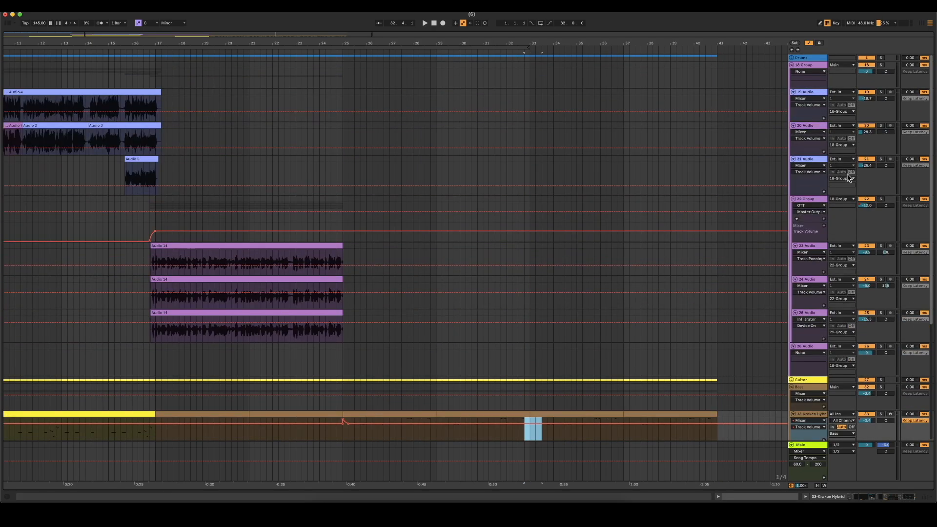
pyautogui.click(793, 65)
pyautogui.click(791, 58)
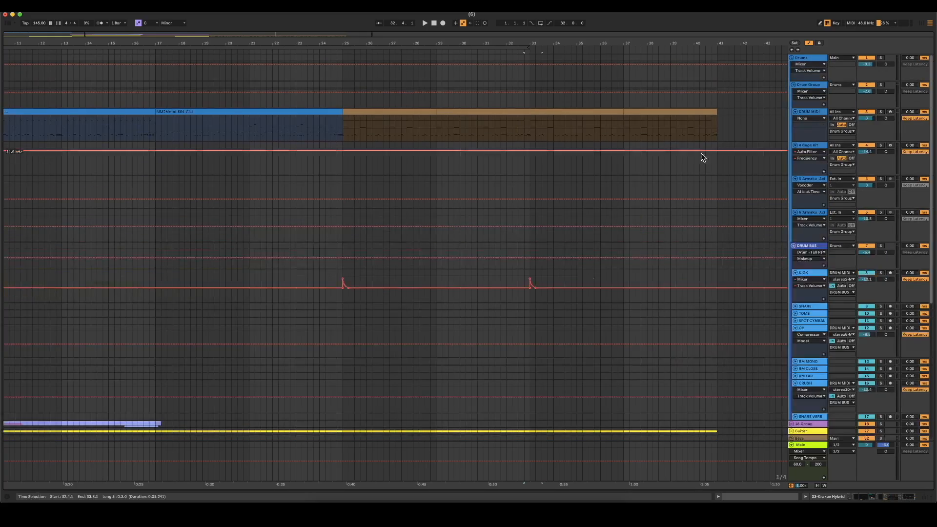
pyautogui.moveTo(619, 273); pyautogui.dragTo(521, 272)
# - Consolidate the DRUM MIDI clips from bar 33 to 41 and delete the China Choke and Pedal Chick notes ending the first bar
pyautogui.click(606, 111)
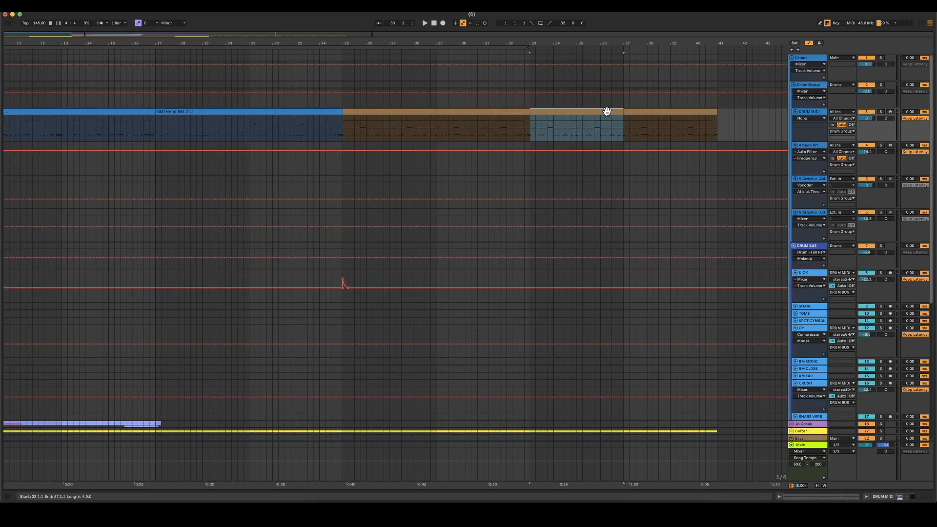
pyautogui.keyDown('shift'); pyautogui.click(665, 112); pyautogui.keyUp('shift')
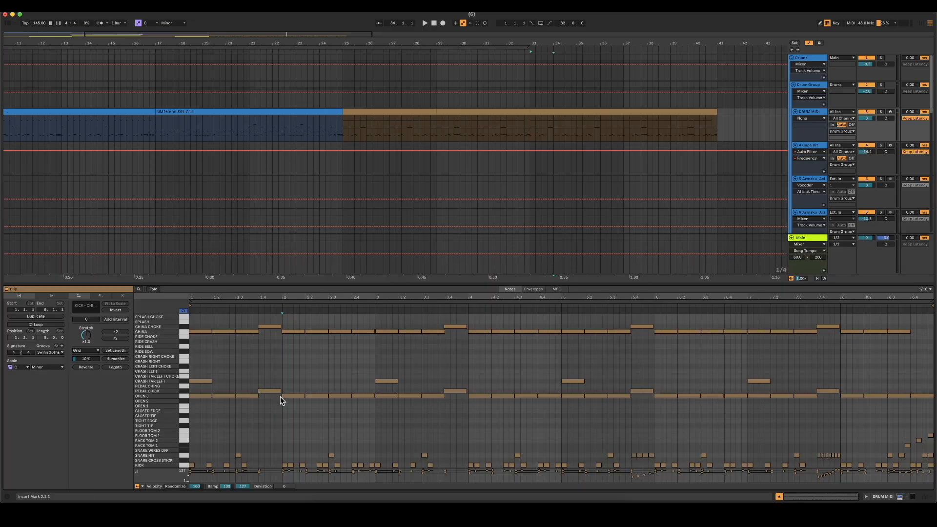
pyautogui.moveTo(281, 401); pyautogui.dragTo(271, 328)
pyautogui.press('Delete')
# - Fill the last beat of the first bar with duplicated Open 3 and China notes
pyautogui.click(251, 395)
pyautogui.press('super+d')
pyautogui.click(245, 333)
pyautogui.press('super+d')
pyautogui.click(309, 406)
pyautogui.press('super+z')
pyautogui.press('super+d')
pyautogui.click(292, 403)
pyautogui.click(286, 415)
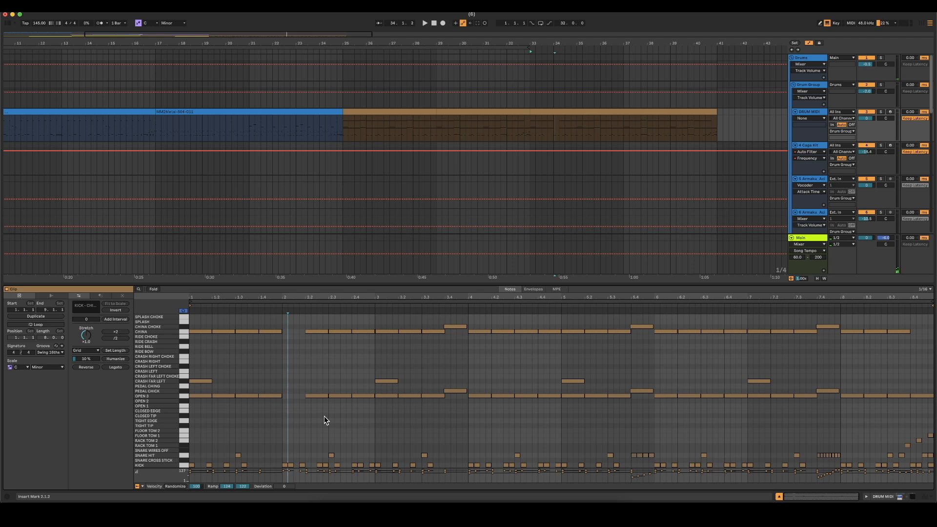
# - Clear the cymbal and hi-hat notes after the first bar and repeat the first bar's cymbal pattern through all eight bars
pyautogui.moveTo(300, 413); pyautogui.dragTo(927, 322)
pyautogui.press('Delete')
pyautogui.moveTo(266, 416); pyautogui.dragTo(2, 219)
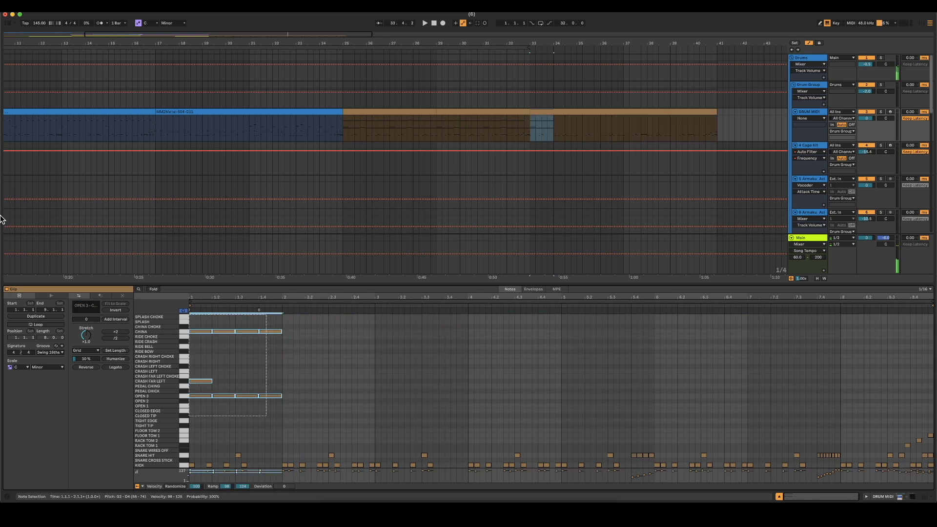
pyautogui.press('super+d')
pyautogui.press('super+d')
pyautogui.press('super+d')
pyautogui.press('super+d')
pyautogui.press('super+d')
pyautogui.press('super+d')
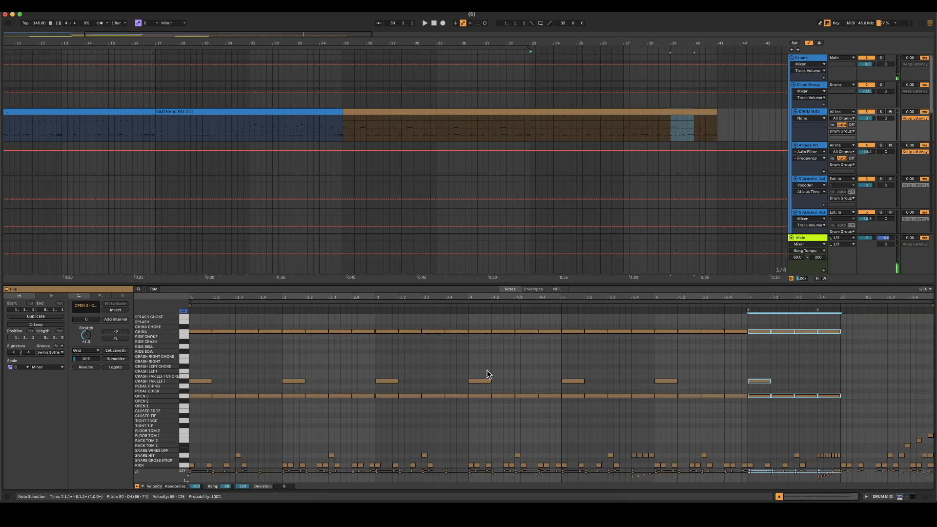
pyautogui.press('super+d')
# - Add extra snare and kick hits around beat 4 of the clip's fourth bar
pyautogui.click(536, 412)
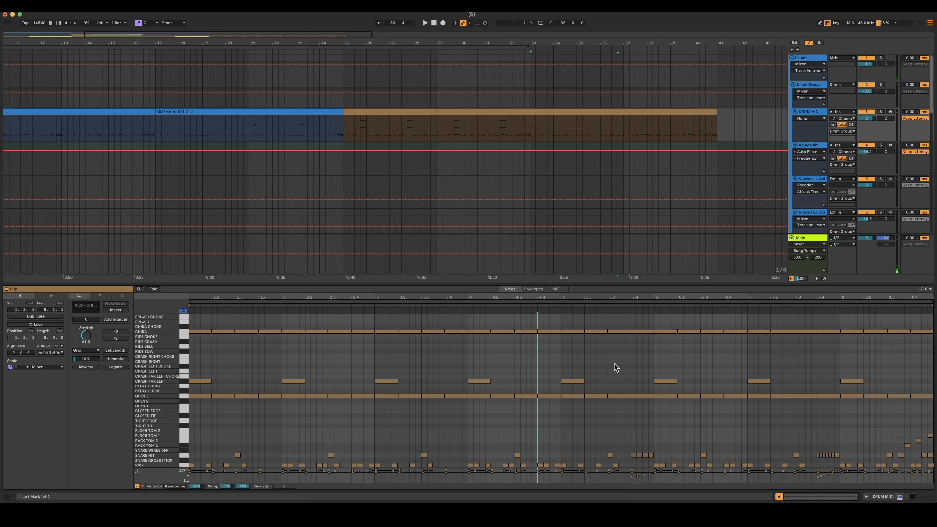
pyautogui.doubleClick(540, 456)
pyautogui.doubleClick(540, 465)
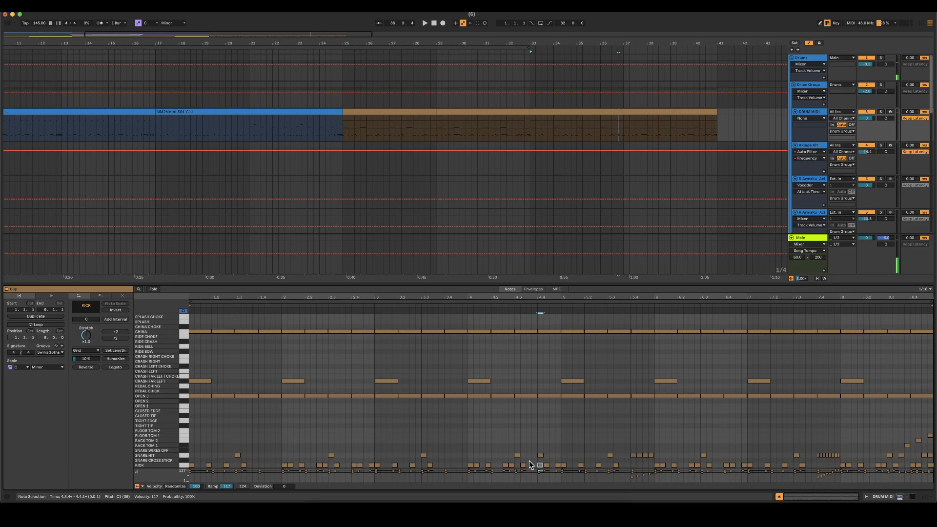
pyautogui.click(546, 459)
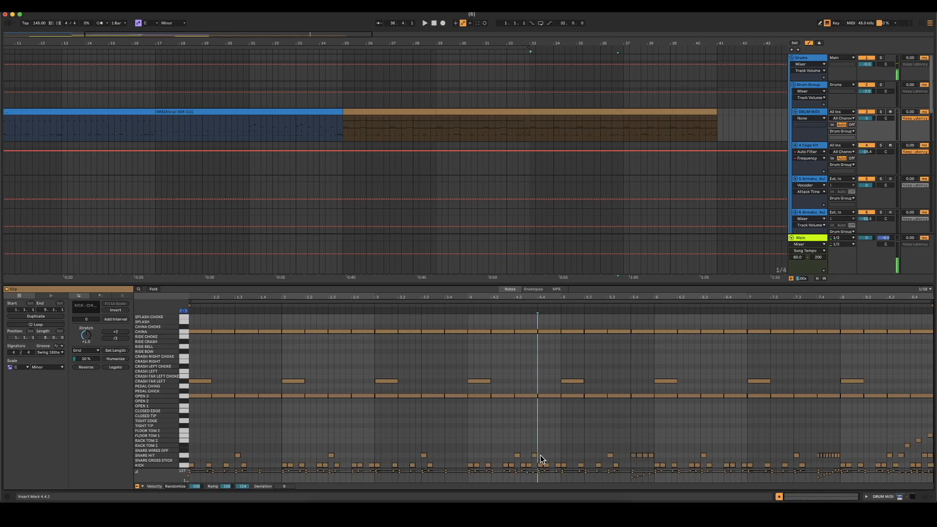
# - Replace the China and Open 3 notes in the last two beats of bar 4 with three Crash Left hits and three lower hi-hat hits
pyautogui.click(524, 396)
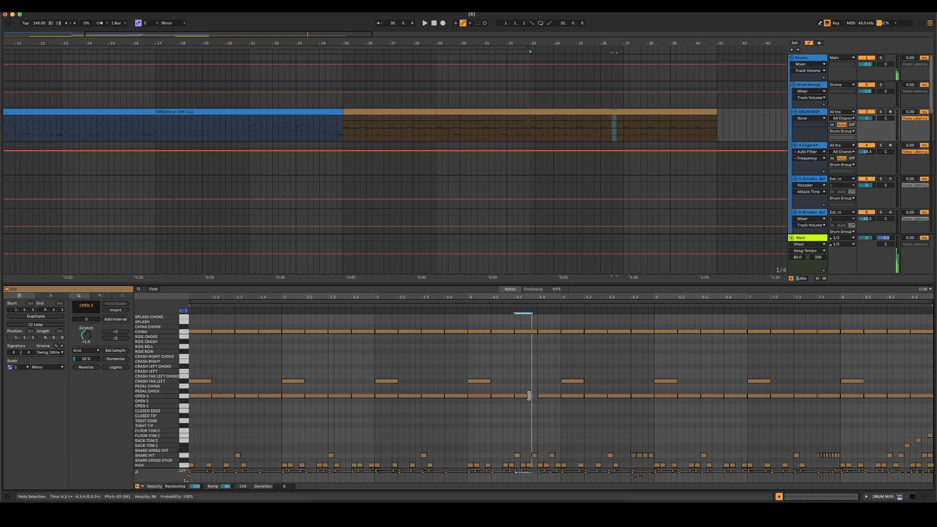
pyautogui.moveTo(527, 397); pyautogui.dragTo(527, 393)
pyautogui.press('super+d')
pyautogui.press('super+d')
pyautogui.doubleClick(550, 394)
pyautogui.click(564, 375)
pyautogui.moveTo(564, 375); pyautogui.dragTo(530, 333)
pyautogui.press('Delete')
pyautogui.moveTo(526, 394); pyautogui.dragTo(556, 411)
pyautogui.click(543, 410)
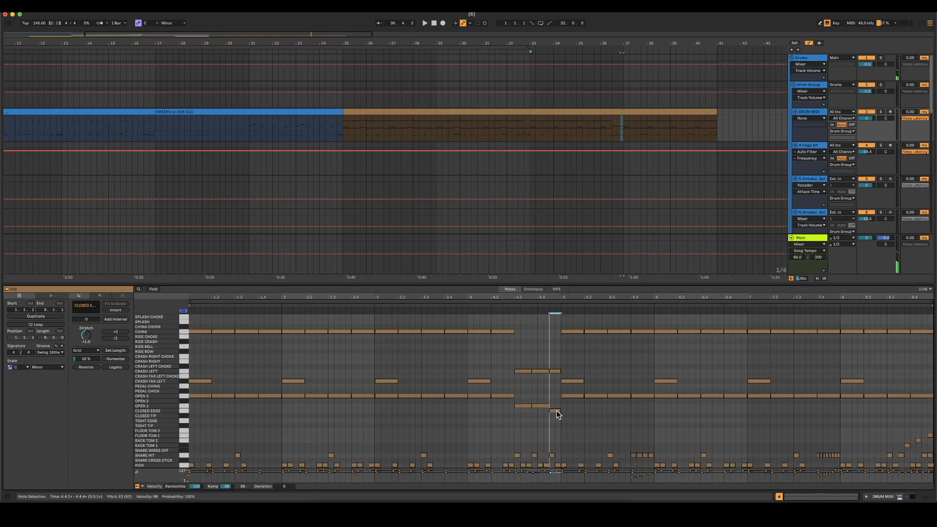
# - Move the last hi-hat hit of bar 4 to Open 1 and audition the edited drum clip
pyautogui.click(611, 130)
pyautogui.press('space')
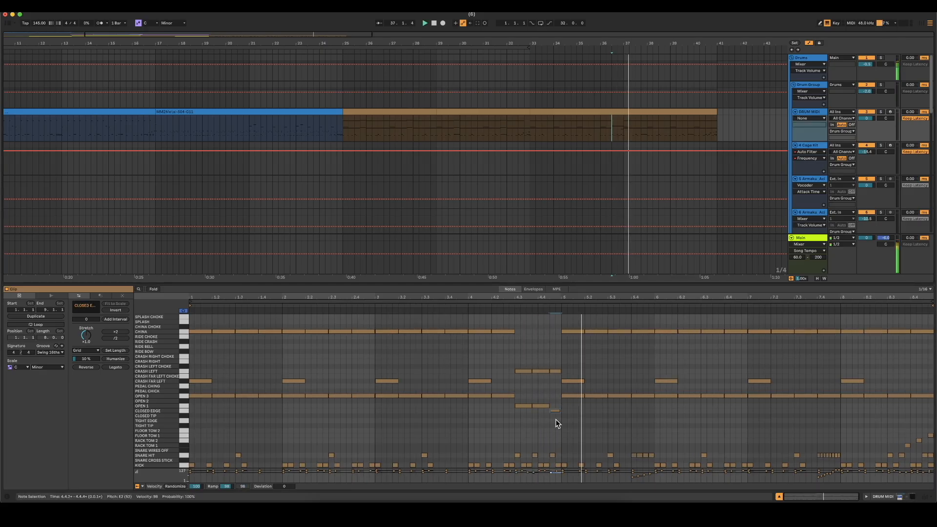
pyautogui.press('Up')
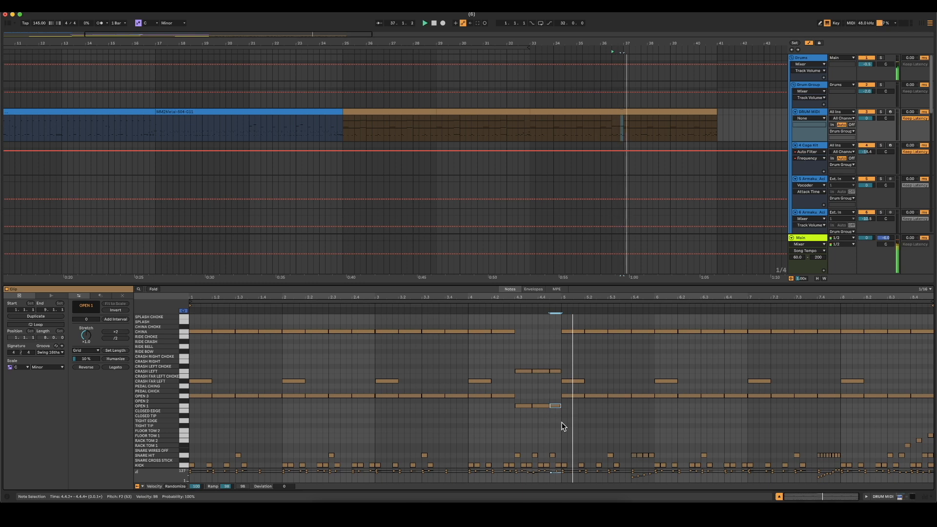
pyautogui.click(531, 126)
pyautogui.press('space')
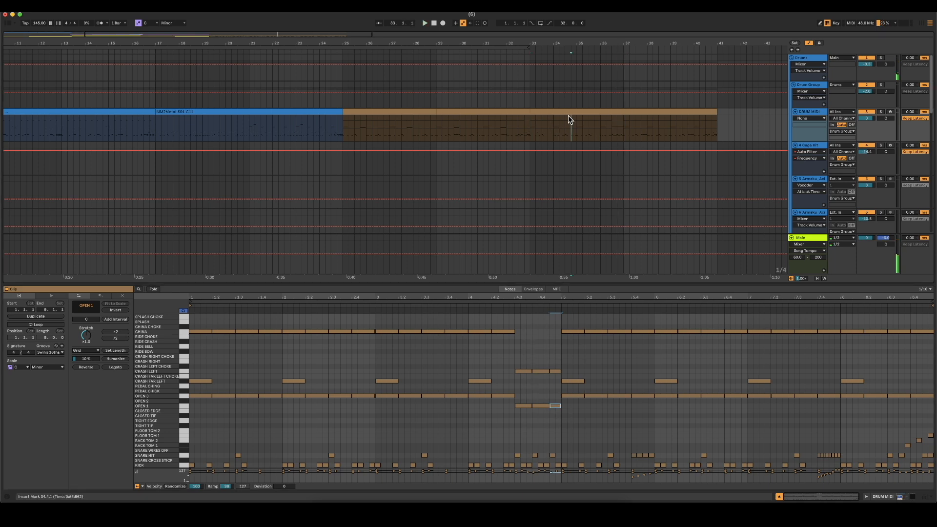
# - Recolour the edited drum clip light blue and close the note editor
pyautogui.rightClick(576, 115)
pyautogui.click(627, 255)
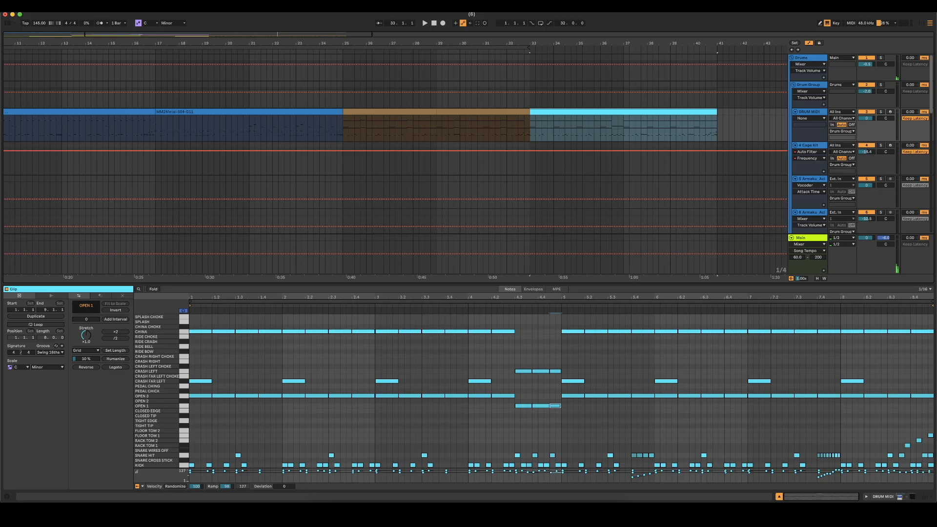
pyautogui.click(779, 497)
pyautogui.scroll(-5, 488, 293)
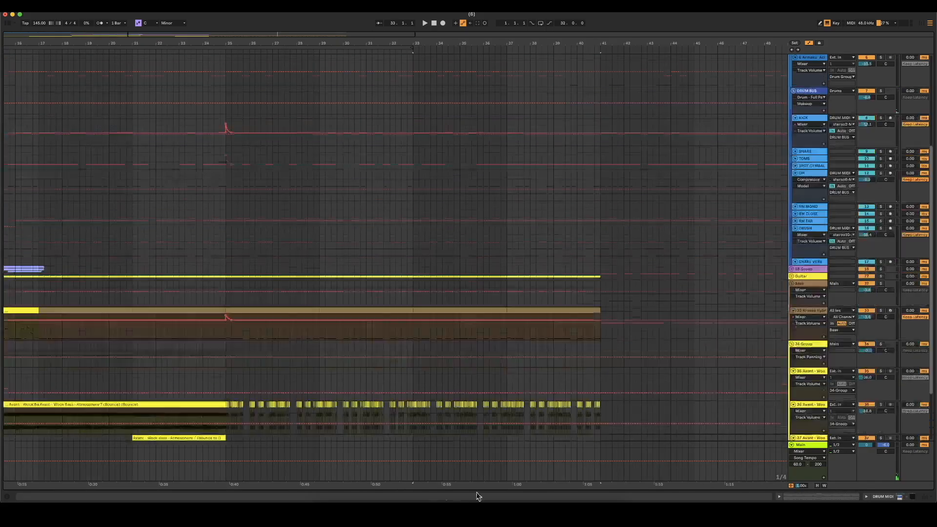
# - Expand the Guitar group and listen to it soloed from bar 33, including the Odin III track
pyautogui.click(411, 330)
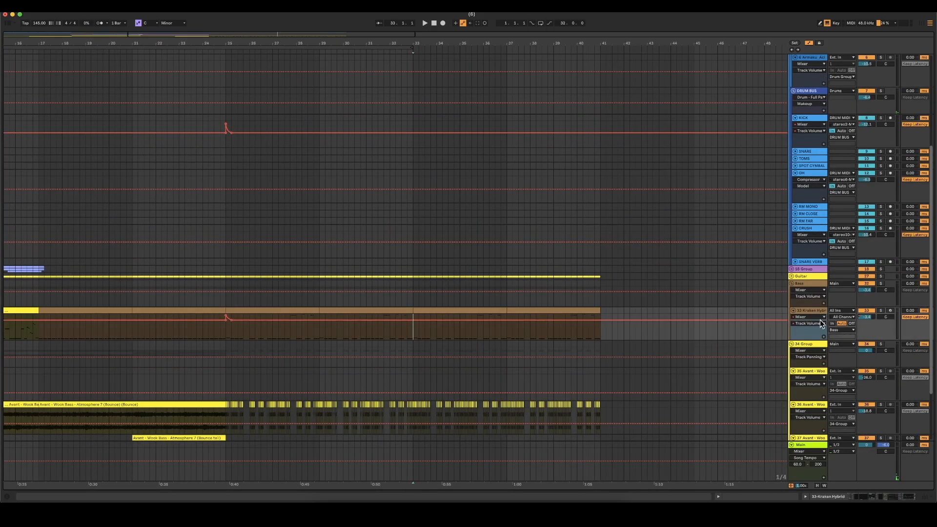
pyautogui.click(792, 276)
pyautogui.scroll(-6, 729, 270)
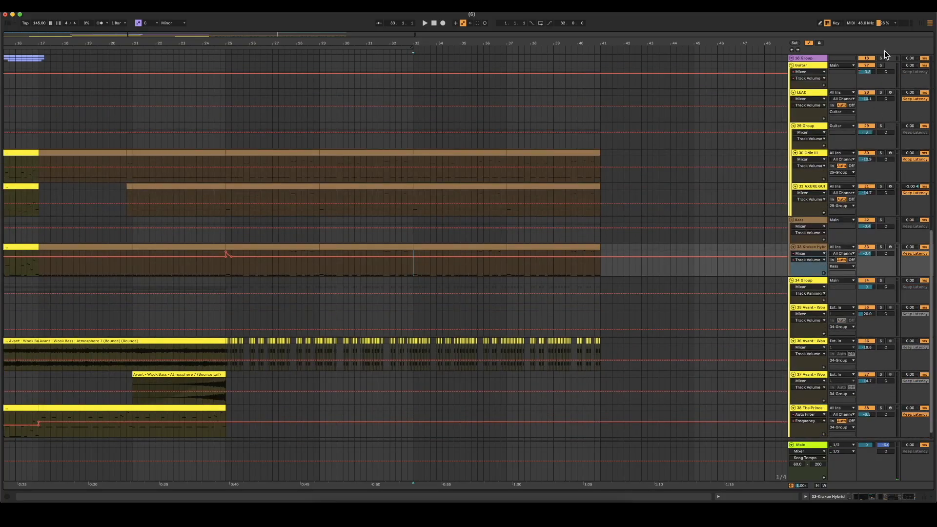
pyautogui.click(881, 65)
pyautogui.press('space')
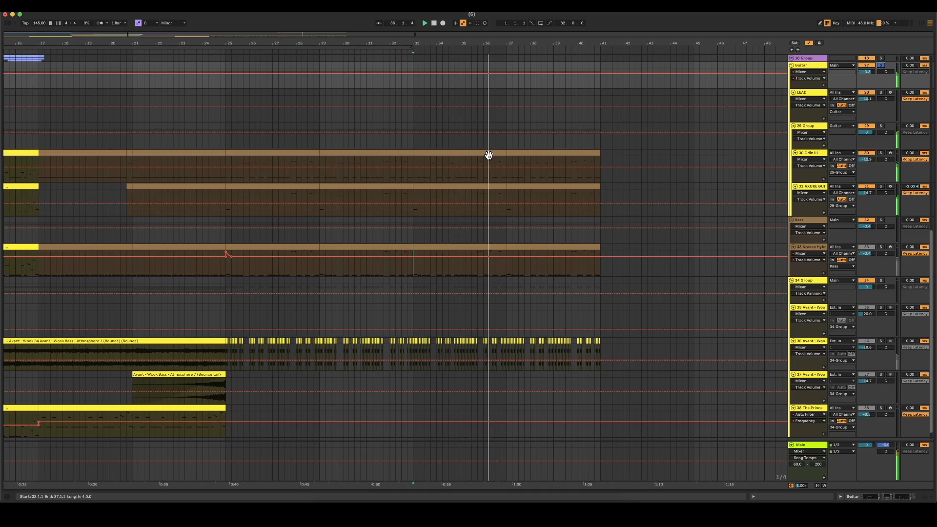
pyautogui.click(881, 153)
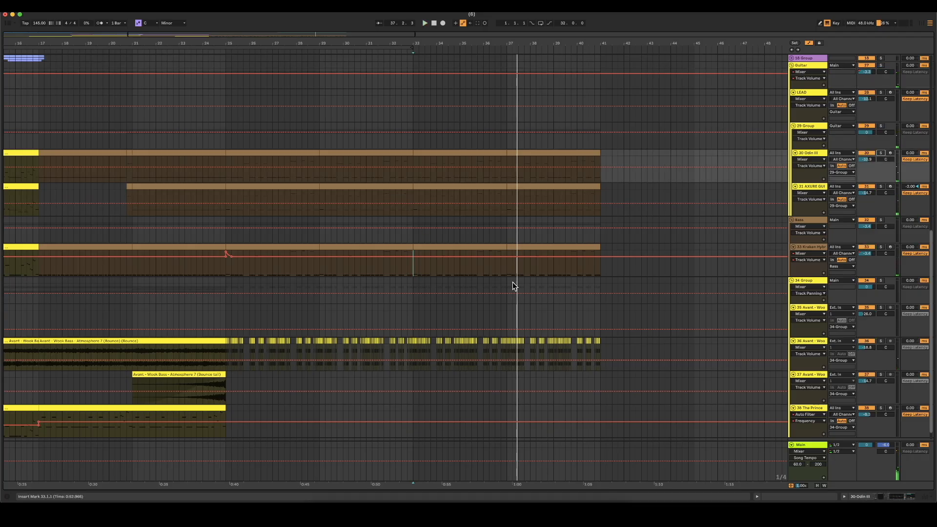
# - Open the light blue drum clip, add Rack Tom 2, Floor Tom 1 and Floor Tom 2 hits around beat 8.2, and audition the fill
pyautogui.hscroll(7, 537, 356)
pyautogui.scroll(10, 503, 361)
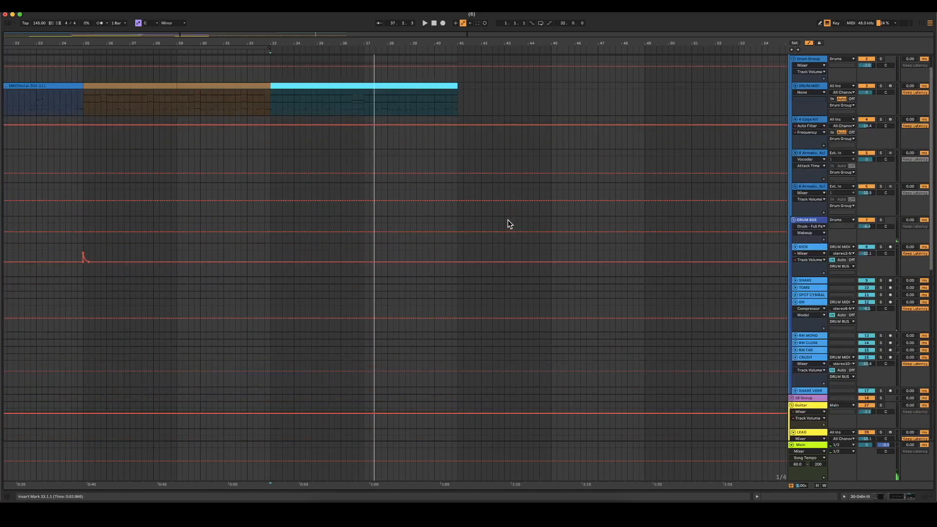
pyautogui.click(445, 92)
pyautogui.doubleClick(444, 87)
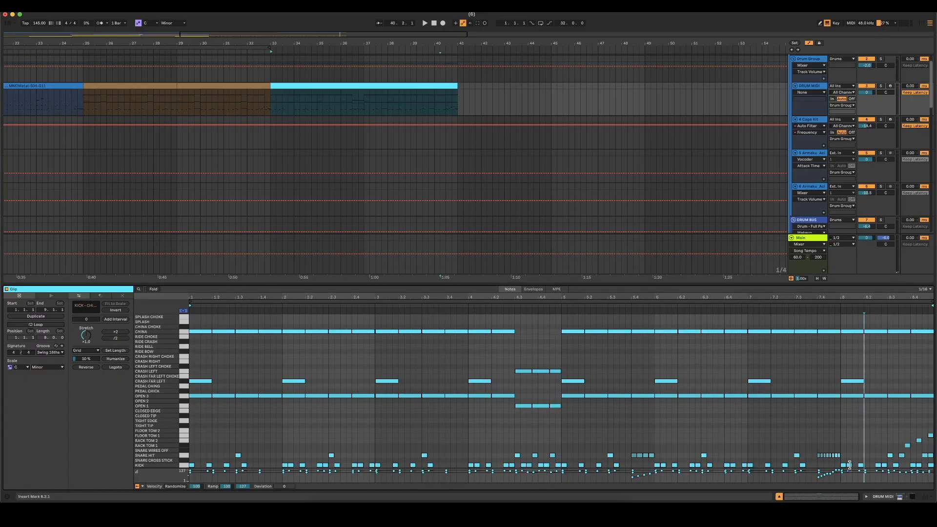
pyautogui.doubleClick(854, 445)
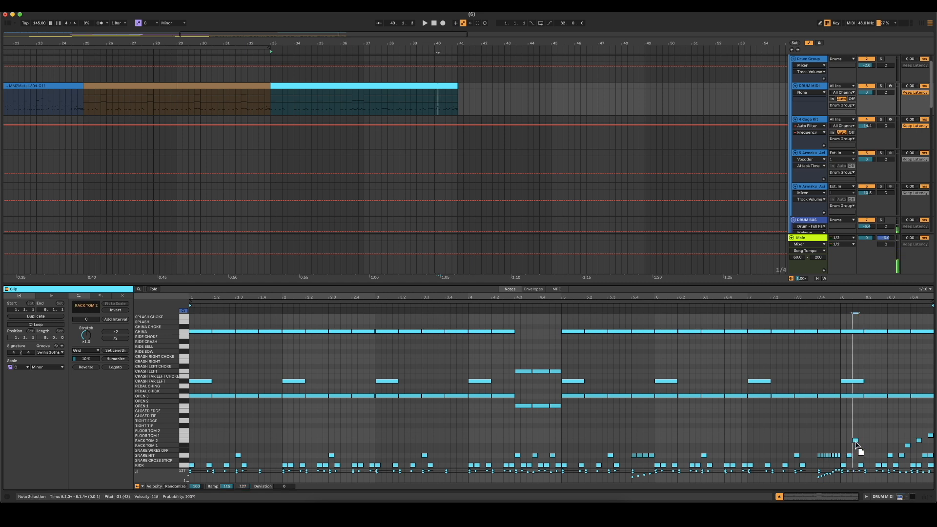
pyautogui.doubleClick(867, 436)
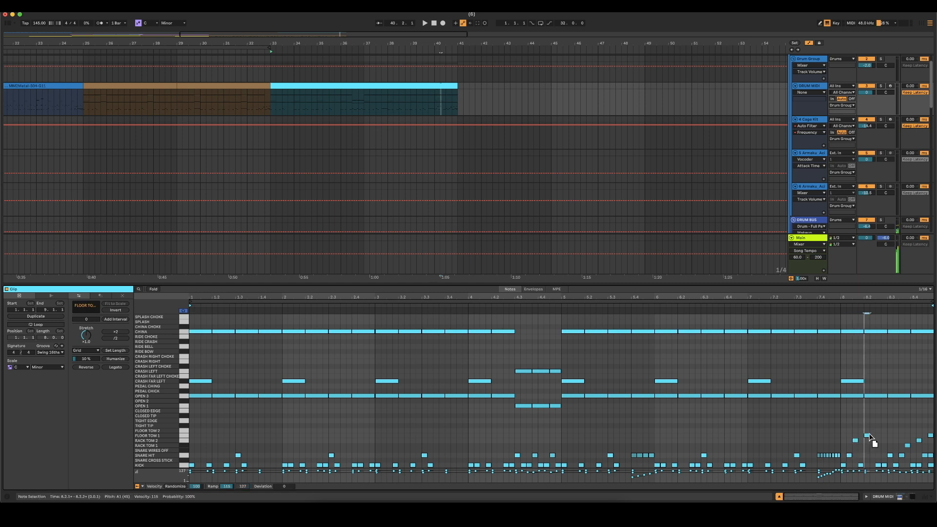
pyautogui.press('Up')
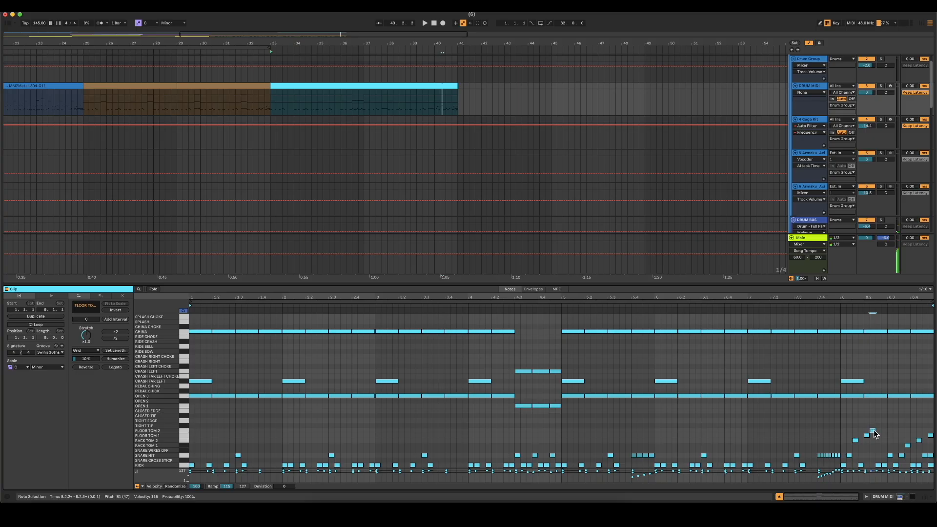
pyautogui.click(434, 106)
pyautogui.press('space')
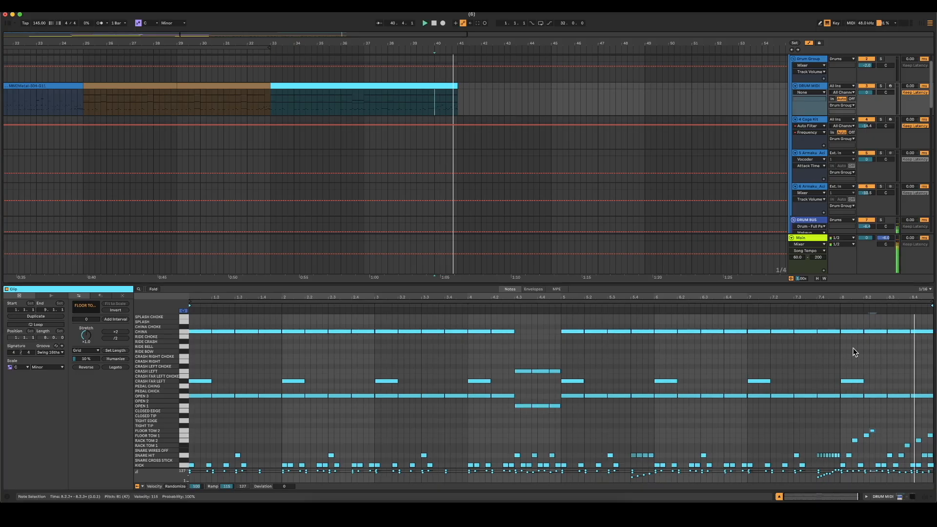
# - Delete the China and Open 3 notes from beat 8.2 to the end of bar 8 and replay the fill
pyautogui.moveTo(873, 414); pyautogui.dragTo(919, 326)
pyautogui.press('Delete')
pyautogui.press('space')
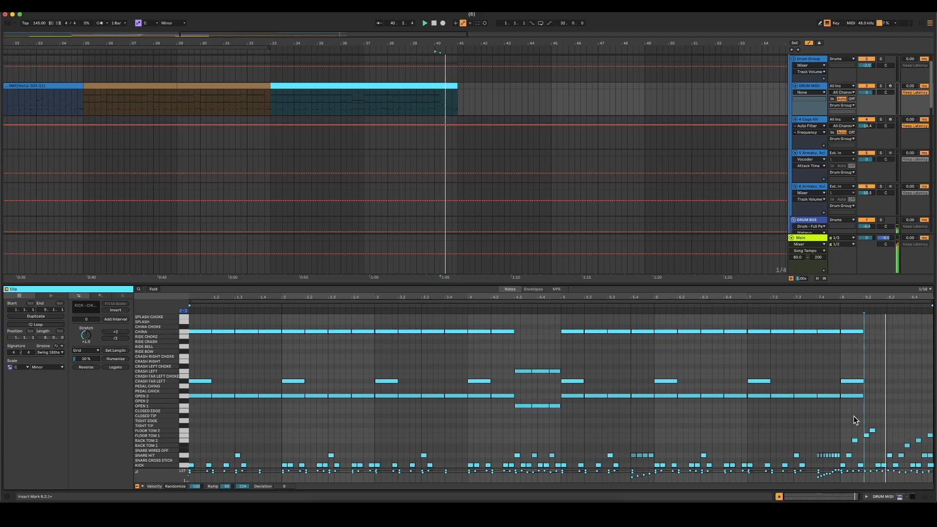
# - Duplicate the last remaining Open 3 hit three times to fill the rest of bar 8
pyautogui.click(860, 395)
pyautogui.press('super+d')
pyautogui.press('super+d')
pyautogui.press('super+d')
pyautogui.press('space')
pyautogui.click(892, 407)
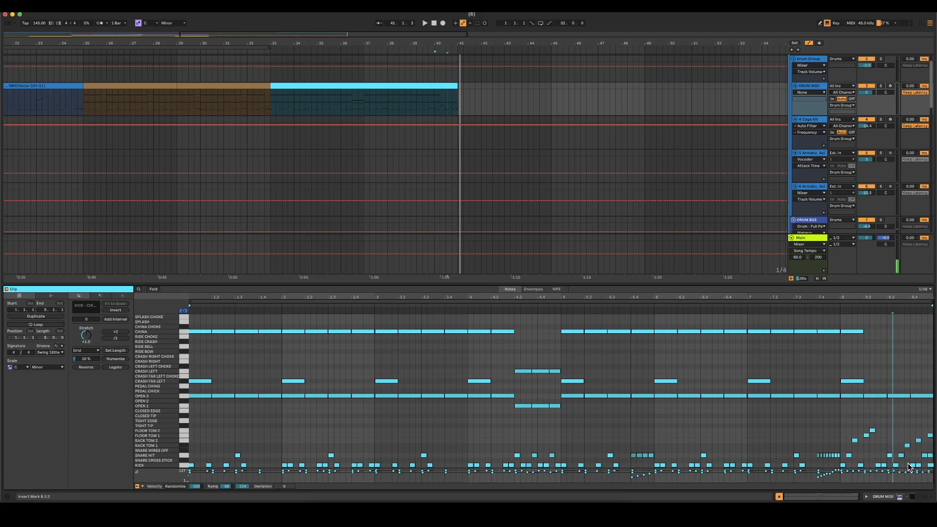
# - Replace the final Floor Tom 1 hit of bar 8 with a snare hit and close the note editor
pyautogui.click(931, 438)
pyautogui.press('space')
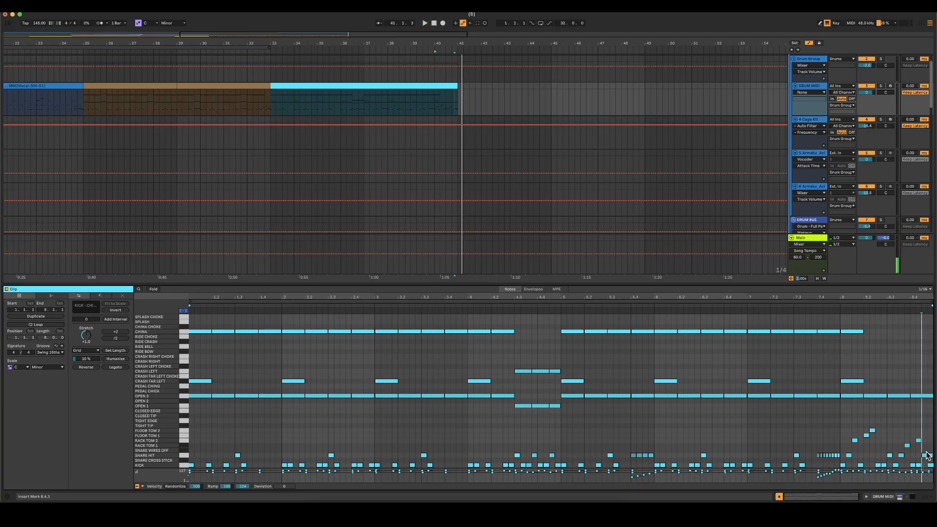
pyautogui.click(929, 455)
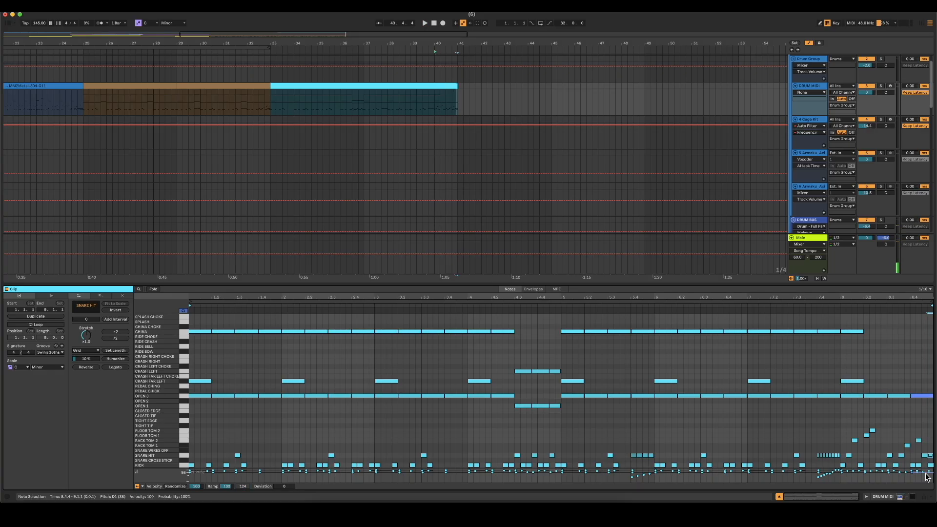
pyautogui.click(904, 431)
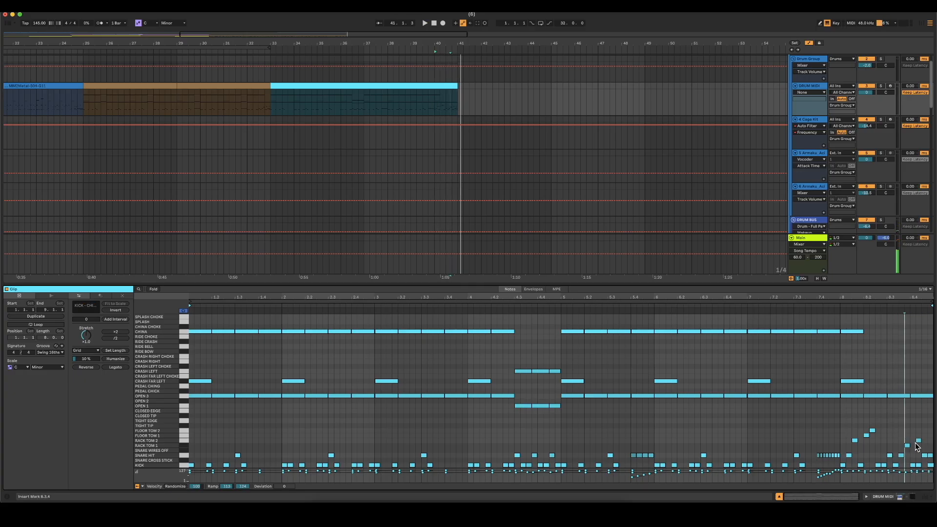
pyautogui.click(778, 497)
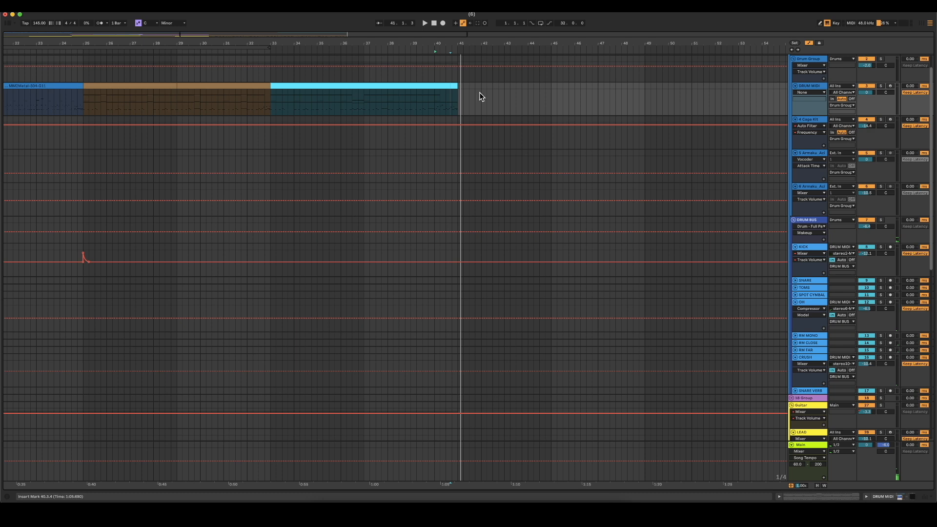
pyautogui.moveTo(464, 98); pyautogui.dragTo(553, 87)
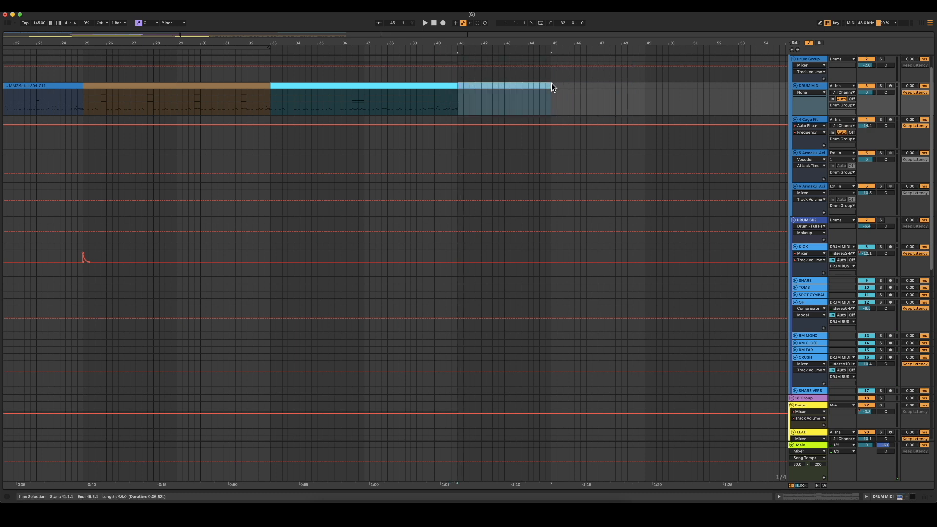
pyautogui.press('super+shift+m')
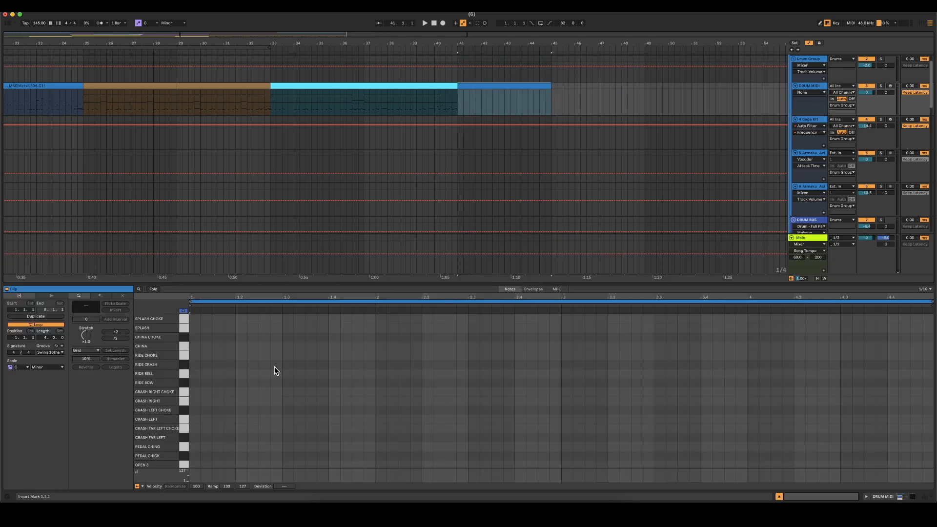
pyautogui.scroll(-3, 277, 404)
pyautogui.doubleClick(198, 461)
pyautogui.doubleClick(288, 444)
pyautogui.press('super+a')
pyautogui.press('super+d')
pyautogui.press('super+d')
pyautogui.press('super+d')
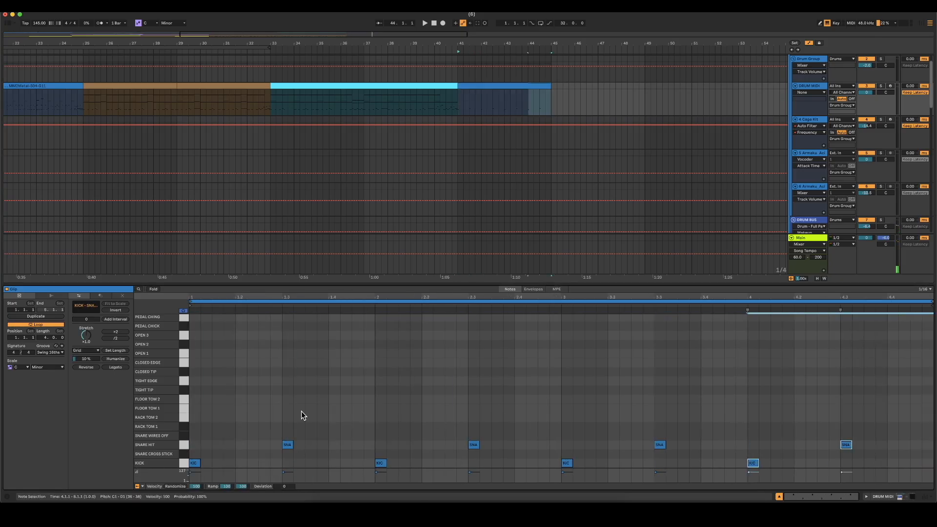
pyautogui.click(201, 401)
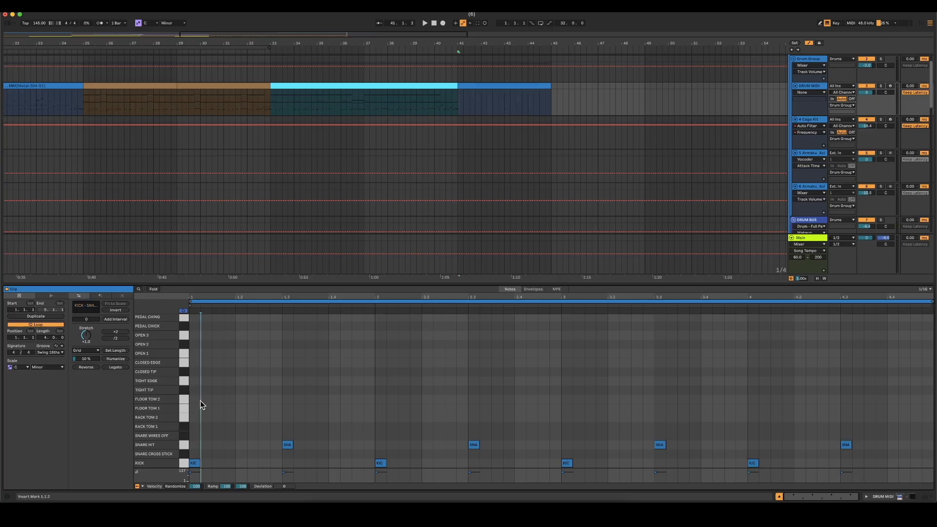
pyautogui.press('space')
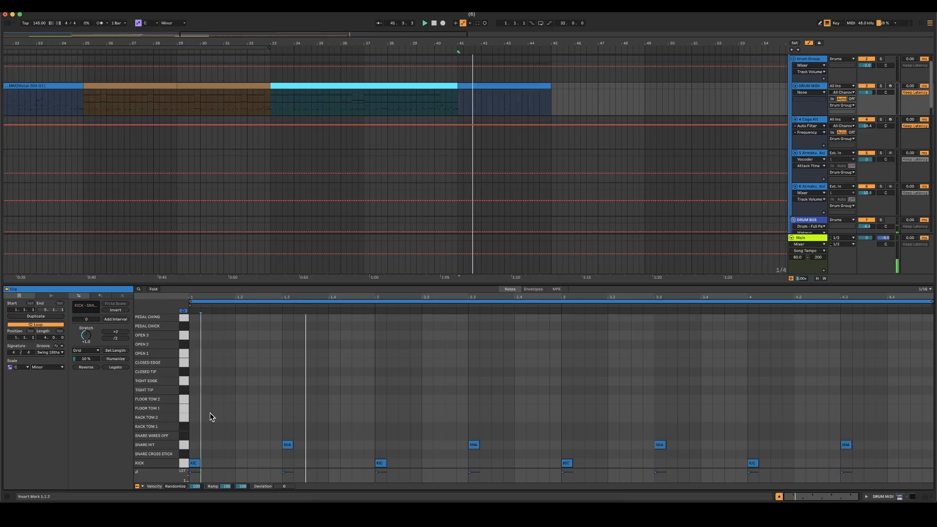
pyautogui.click(227, 418)
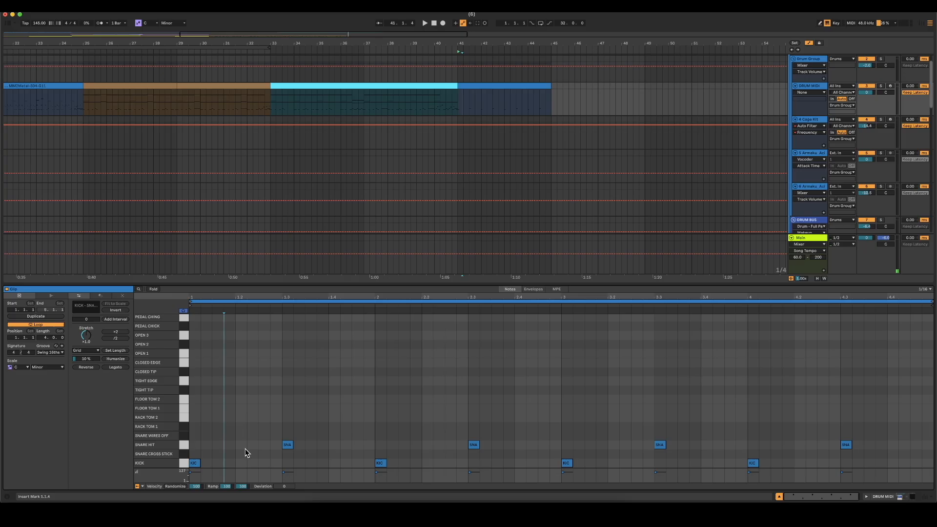
pyautogui.click(535, 87)
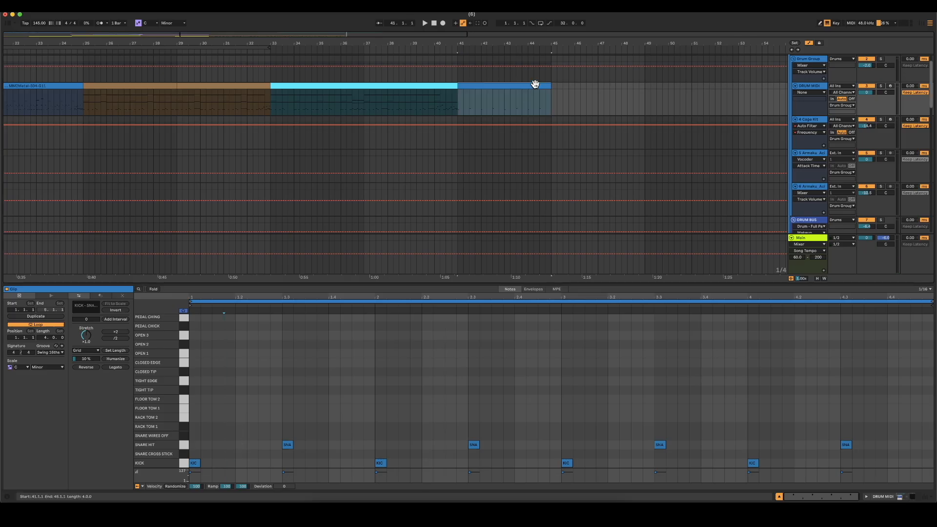
pyautogui.press('Delete')
# - Create an empty four-bar MIDI clip on the Odin III track at bar 41 and play it with the metronome enabled
pyautogui.scroll(-10, 531, 124)
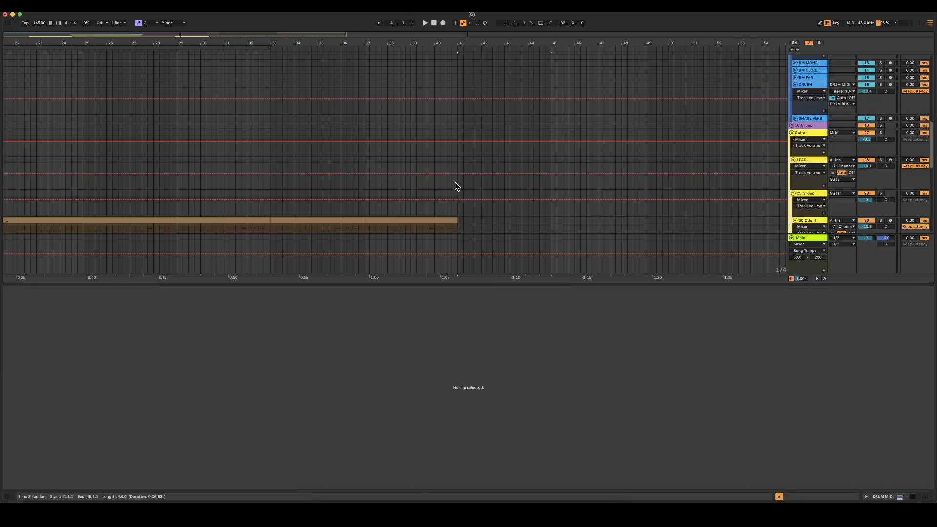
pyautogui.scroll(-3, 455, 187)
pyautogui.moveTo(459, 184); pyautogui.dragTo(564, 170)
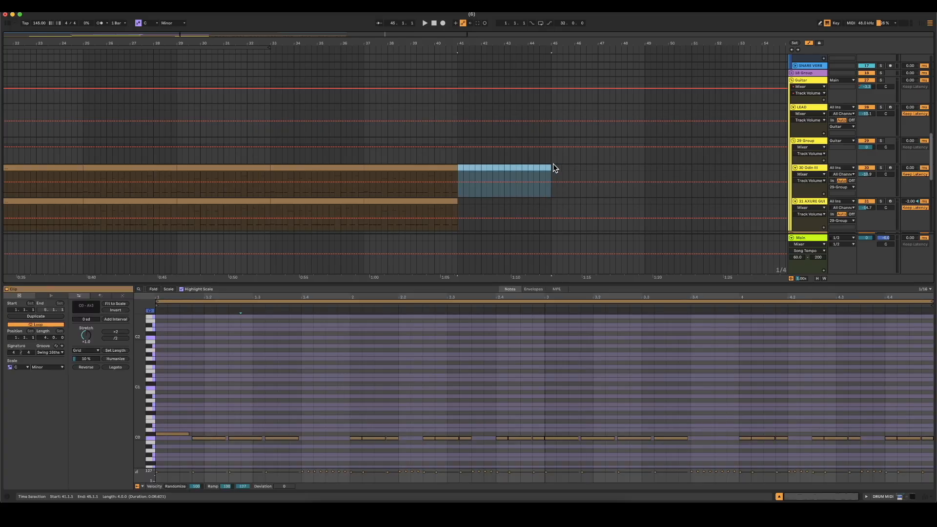
pyautogui.press('super+shift+m')
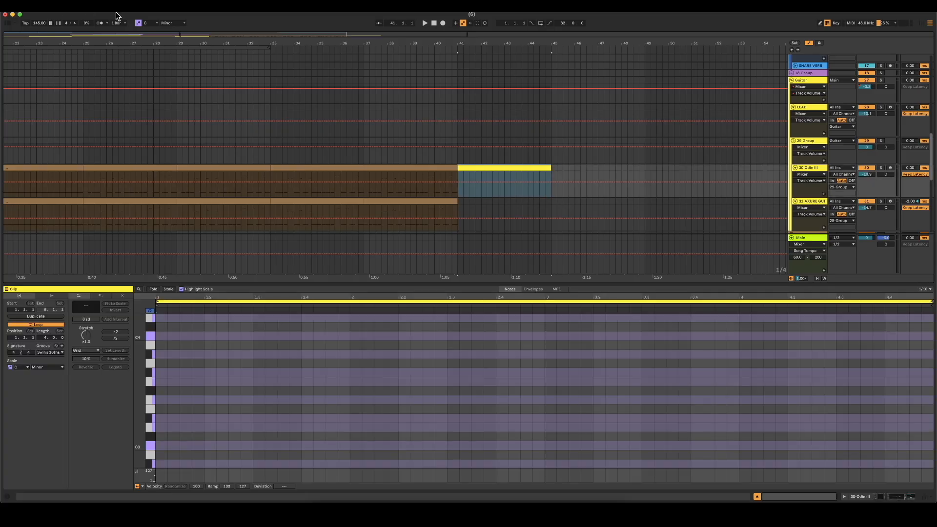
pyautogui.click(99, 23)
pyautogui.press('space')
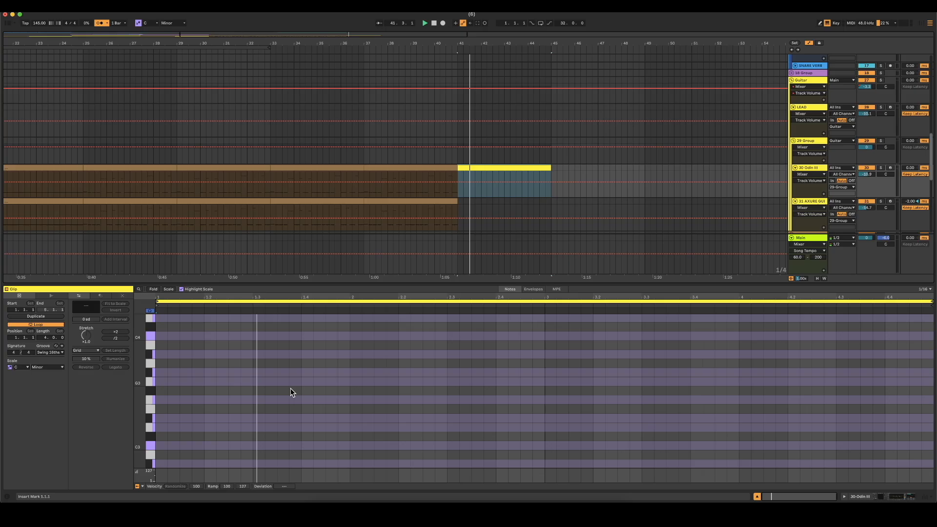
pyautogui.press('space')
# - Add a C0 note about three sixteenths long at the start of the new guitar clip and audition it
pyautogui.doubleClick(165, 445)
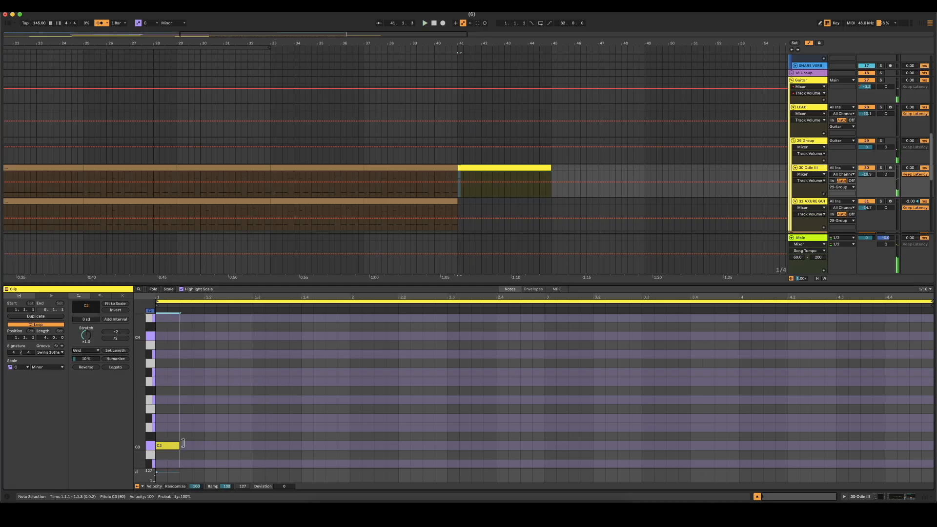
pyautogui.hotkey('shift', 'Down')
pyautogui.hotkey('shift', 'Down')
pyautogui.hotkey('shift', 'Down')
pyautogui.press('space')
pyautogui.press('space')
# - Duplicate the C0 note, place the copy at 1.2.3 as an eighth note, and audition the two notes
pyautogui.press('super+d')
pyautogui.press('Right')
pyautogui.press('Right')
pyautogui.press('space')
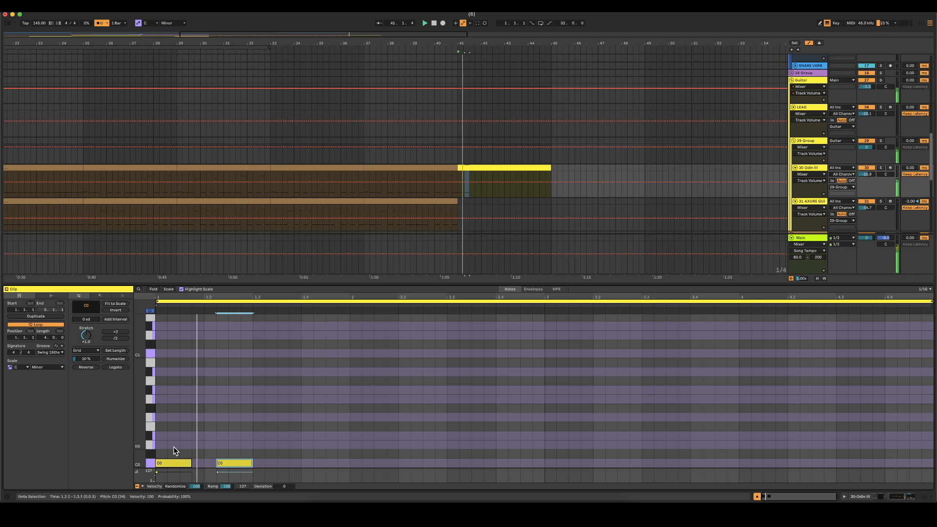
pyautogui.press('space')
pyautogui.hotkey('shift', 'Left')
pyautogui.press('space')
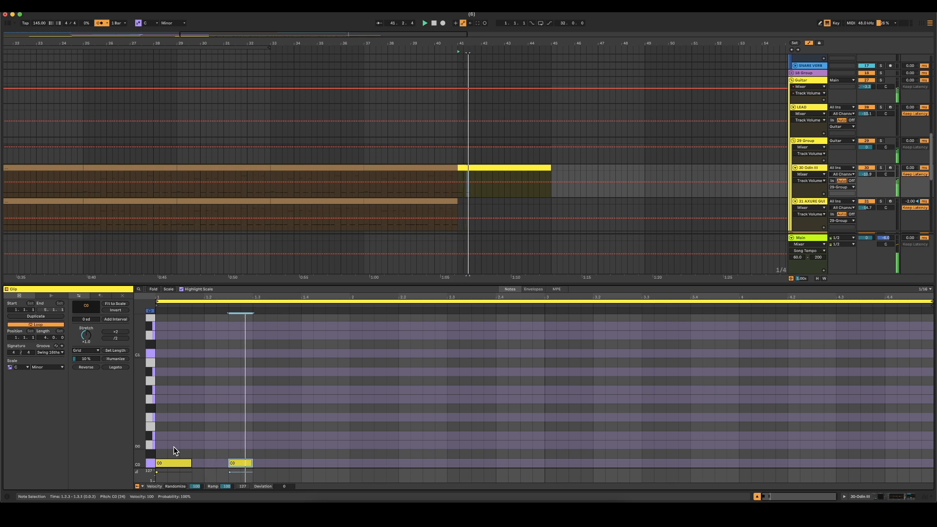
# - Move the second C0 note to beat 1.2, duplicate it, then shorten it to a sixteenth and start the copy just after 1.2.2
pyautogui.press('Left')
pyautogui.press('super+d')
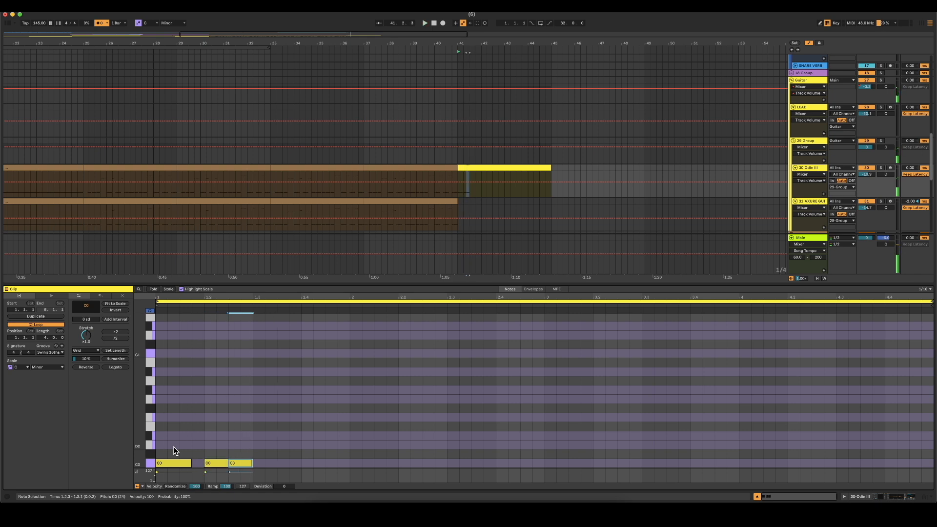
pyautogui.moveTo(229, 463); pyautogui.dragTo(217, 463)
pyautogui.click(278, 443)
pyautogui.click(232, 463)
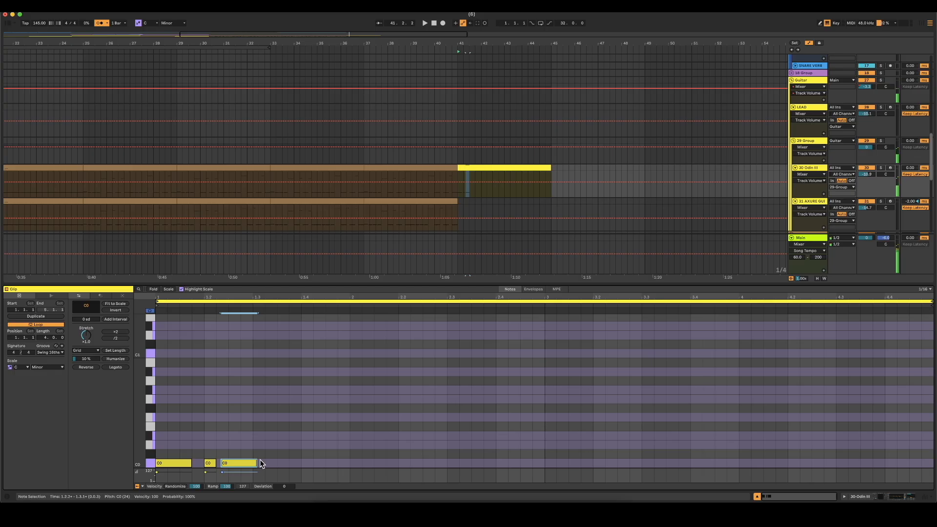
# - Extend the riff to five C0 notes by duplicating the latest notes up to about beat 1.4, and play it back
pyautogui.moveTo(247, 451); pyautogui.dragTo(290, 467)
pyautogui.press('super+d')
pyautogui.click(294, 435)
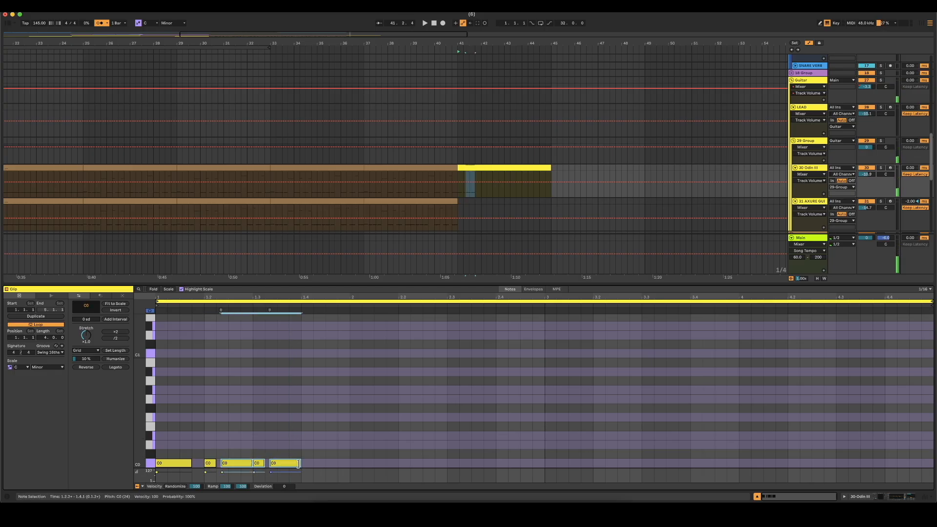
pyautogui.click(313, 462)
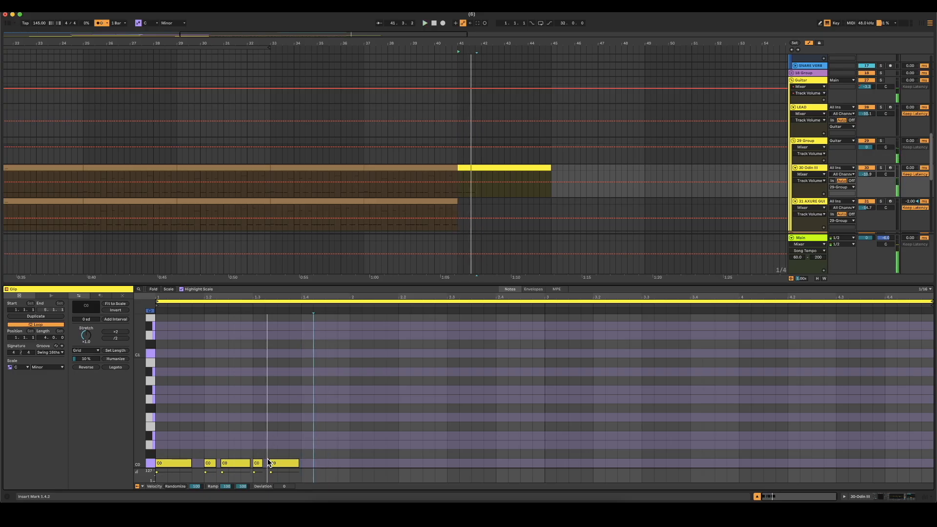
# - Shorten the third C0 note and shift the fourth and fifth notes slightly earlier, replaying the riff to check its timing
pyautogui.moveTo(249, 463); pyautogui.dragTo(242, 464)
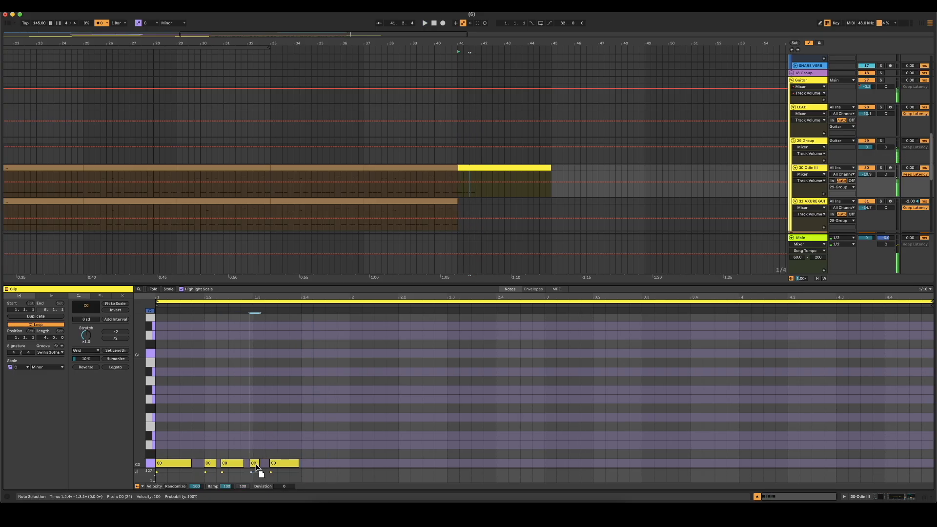
pyautogui.click(261, 449)
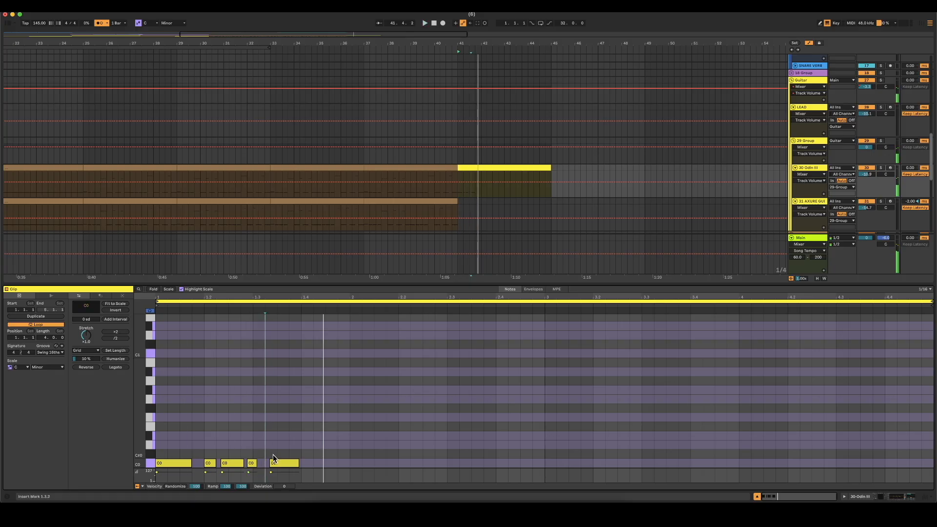
pyautogui.moveTo(281, 464); pyautogui.dragTo(274, 464)
pyautogui.click(319, 427)
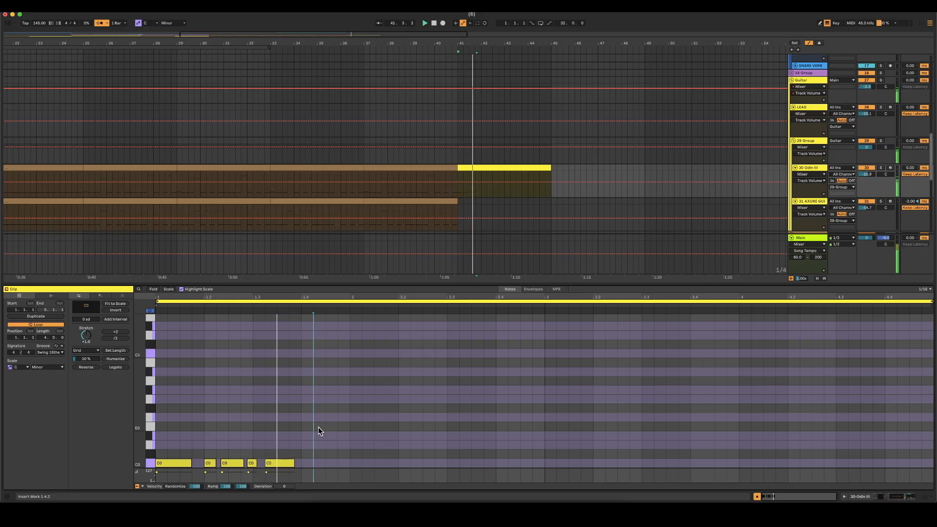
# - Delete the fifth C0 note, shorten the third, move the fourth slightly earlier before 1.3, and replay the riff
pyautogui.click(289, 463)
pyautogui.press('Delete')
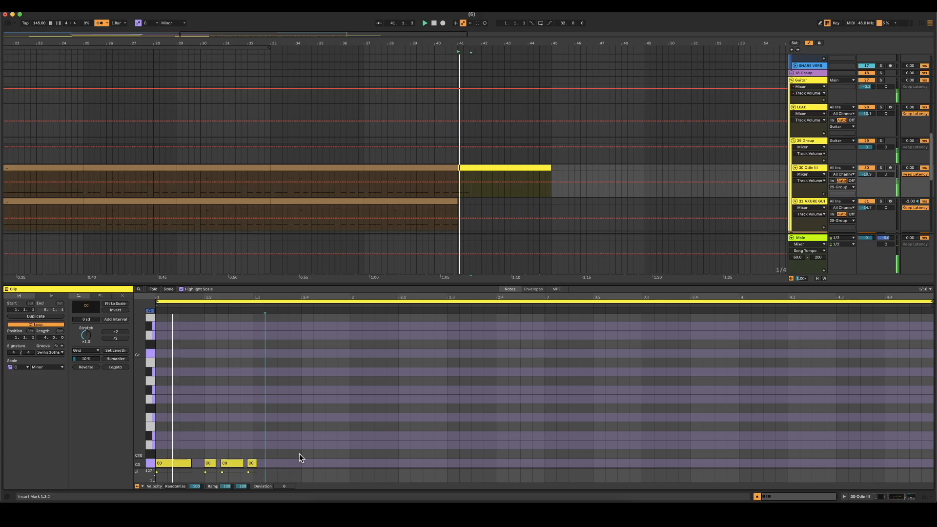
pyautogui.click(251, 463)
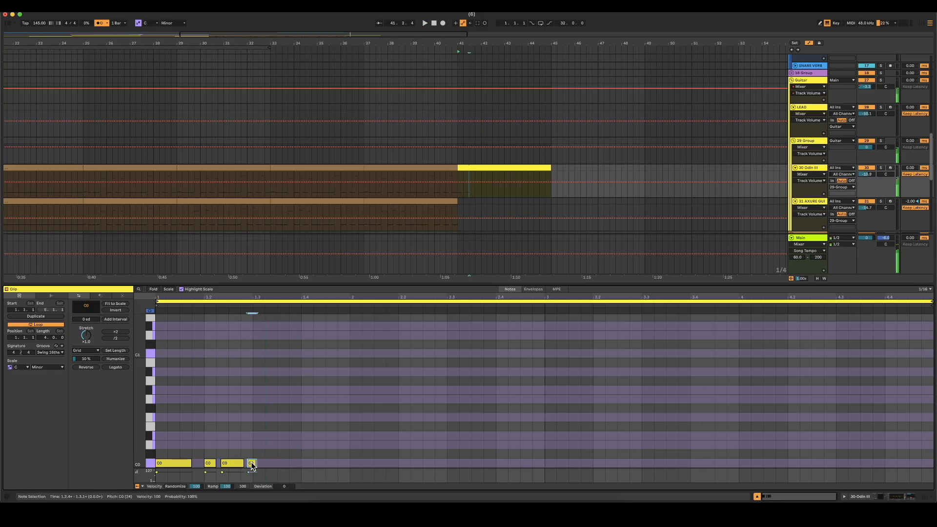
pyautogui.press('space')
pyautogui.moveTo(278, 459); pyautogui.dragTo(257, 464)
pyautogui.press('space')
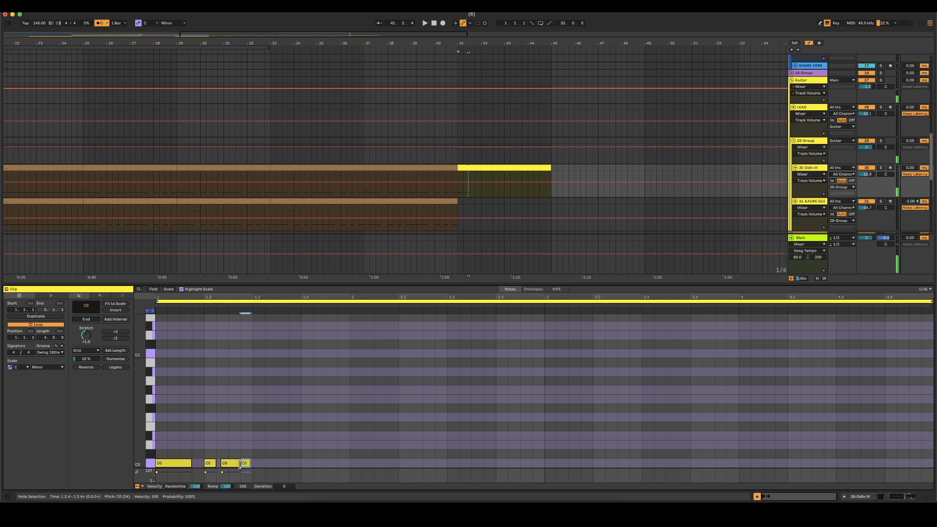
pyautogui.click(247, 463)
pyautogui.click(265, 457)
pyautogui.press('space')
# - Set the metronome rhythm to 1/2 and play the riff against it
pyautogui.click(108, 23)
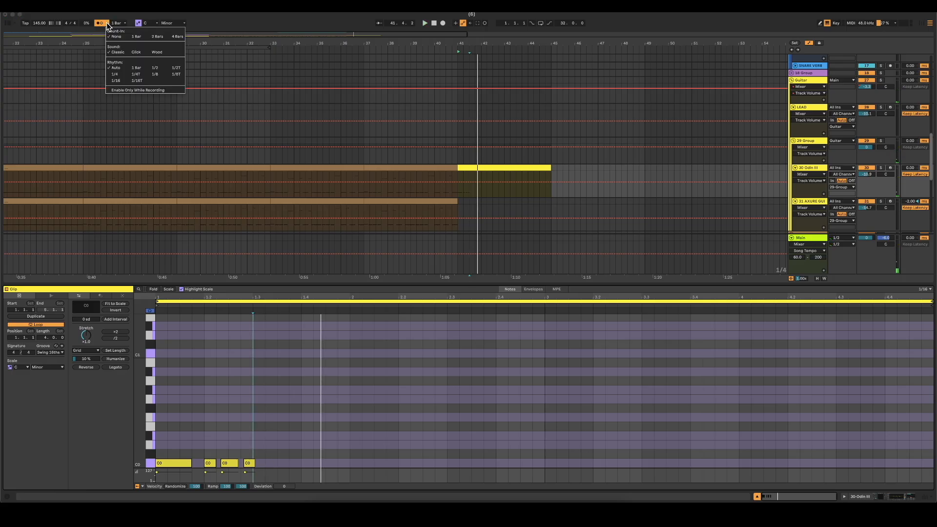
pyautogui.click(161, 69)
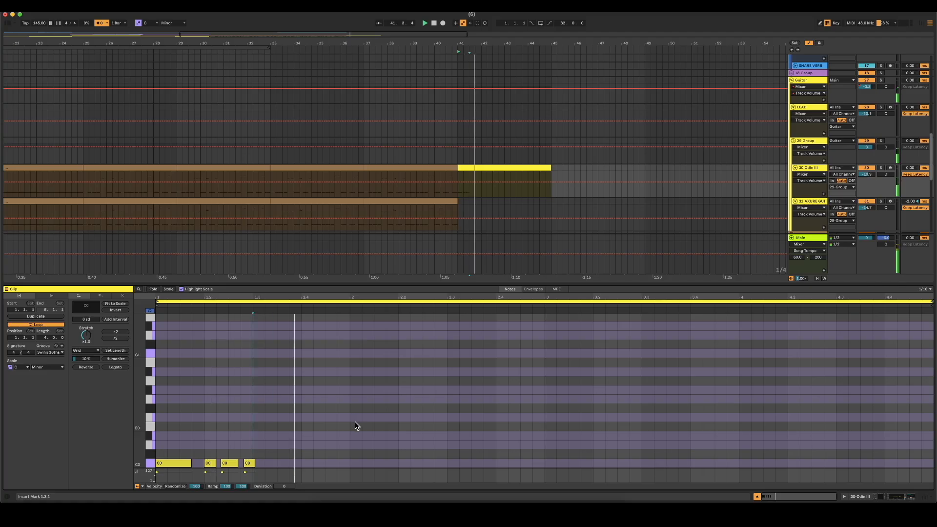
pyautogui.press('space')
# - Try a lengthened copy of the fourth C0 note at 1.3.2, audition it, and undo the latest note edits
pyautogui.click(247, 464)
pyautogui.press('space')
pyautogui.press('super+d')
pyautogui.moveTo(266, 463); pyautogui.dragTo(286, 461)
pyautogui.press('space')
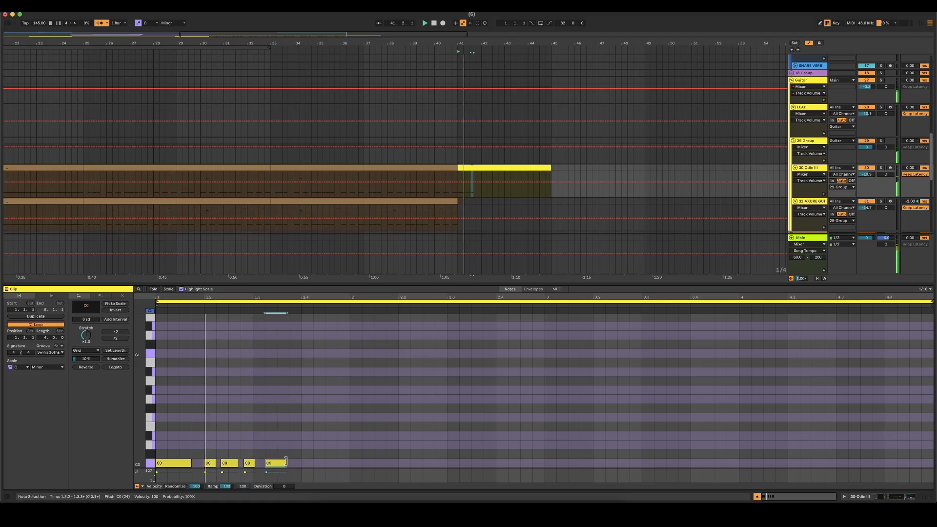
pyautogui.press('space')
pyautogui.press('super+z')
pyautogui.press('super+z')
pyautogui.press('super+z')
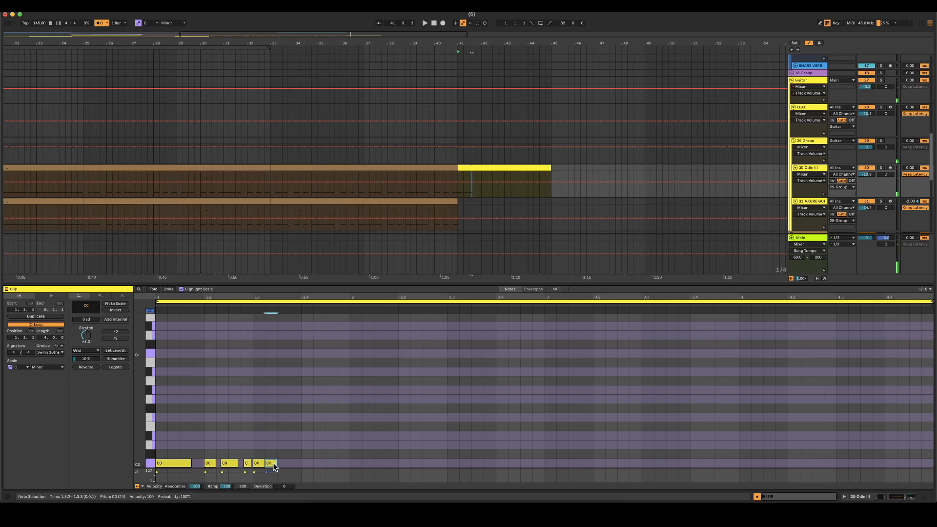
# - Shorten the fifth C0 note between 1.3.1 and 1.3.2, replaying the riff several times to judge its timing
pyautogui.click(287, 431)
pyautogui.press('space')
pyautogui.press('space')
pyautogui.moveTo(264, 462); pyautogui.dragTo(259, 464)
pyautogui.press('space')
pyautogui.click(291, 428)
pyautogui.press('space')
pyautogui.press('space')
pyautogui.press('space')
pyautogui.press('space')
pyautogui.click(283, 430)
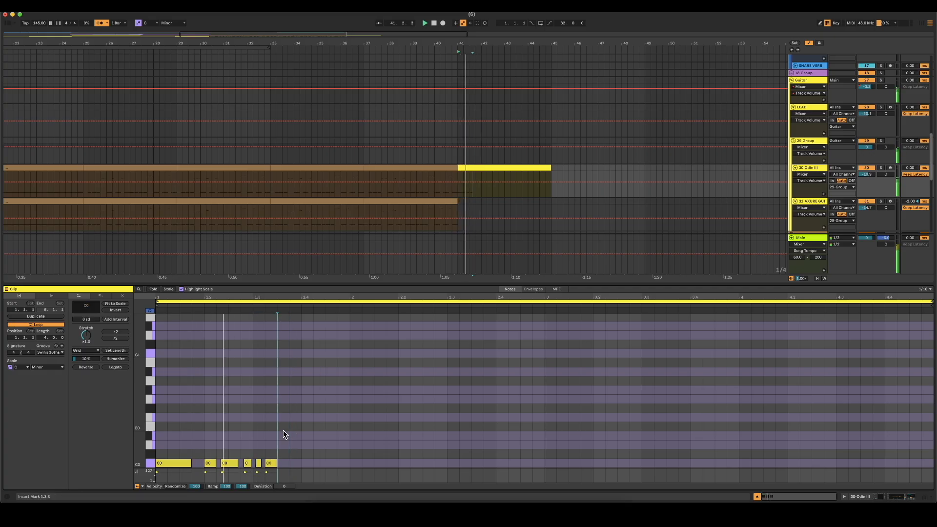
pyautogui.press('space')
# - Delete the very short fifth C0 note, extend the fourth to just past 1.3.1, and replay the riff
pyautogui.doubleClick(259, 464)
pyautogui.press('space')
pyautogui.click(329, 436)
pyautogui.press('space')
pyautogui.moveTo(250, 463); pyautogui.dragTo(254, 464)
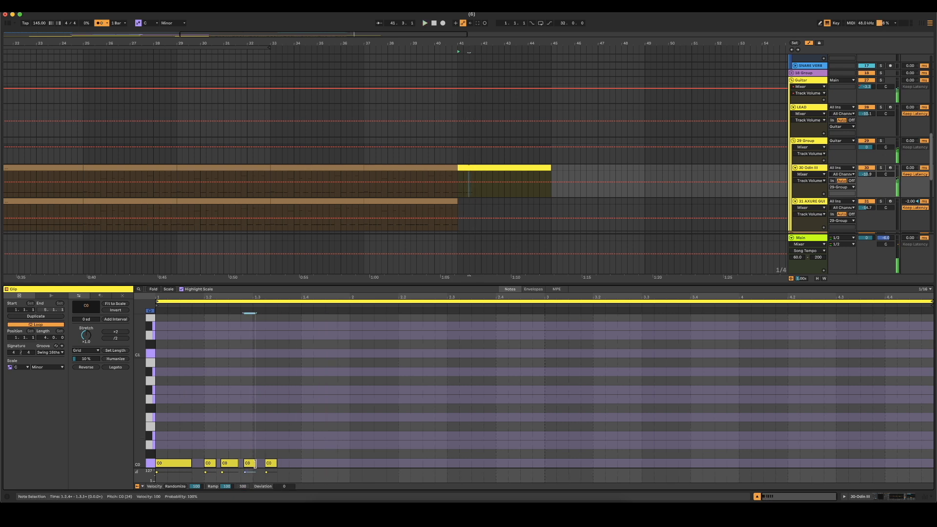
pyautogui.press('space')
# - Clear the riff's later notes, leaving the opening note plus short C0 notes at 1.2.1 and 1.2.2, and audition it
pyautogui.moveTo(287, 454); pyautogui.dragTo(212, 481)
pyautogui.click(261, 450)
pyautogui.press('space')
pyautogui.press('space')
pyautogui.moveTo(295, 447)
pyautogui.mouseDown()
pyautogui.moveTo(256, 462)
pyautogui.moveTo(213, 463)
pyautogui.moveTo(225, 463)
pyautogui.mouseUp()
pyautogui.press('Delete')
pyautogui.click(219, 463)
pyautogui.click(231, 455)
pyautogui.press('space')
pyautogui.press('space')
pyautogui.press('space')
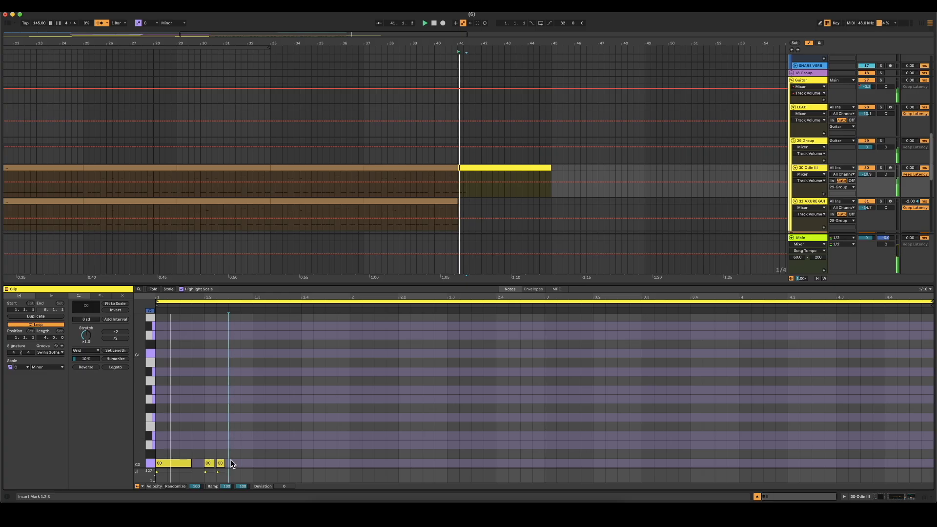
# - Add C0 notes at 1.2.3 and 1.3.1, lengthen both to nearly an eighth, and play the riff
pyautogui.doubleClick(230, 462)
pyautogui.moveTo(236, 465); pyautogui.dragTo(255, 463)
pyautogui.click(296, 429)
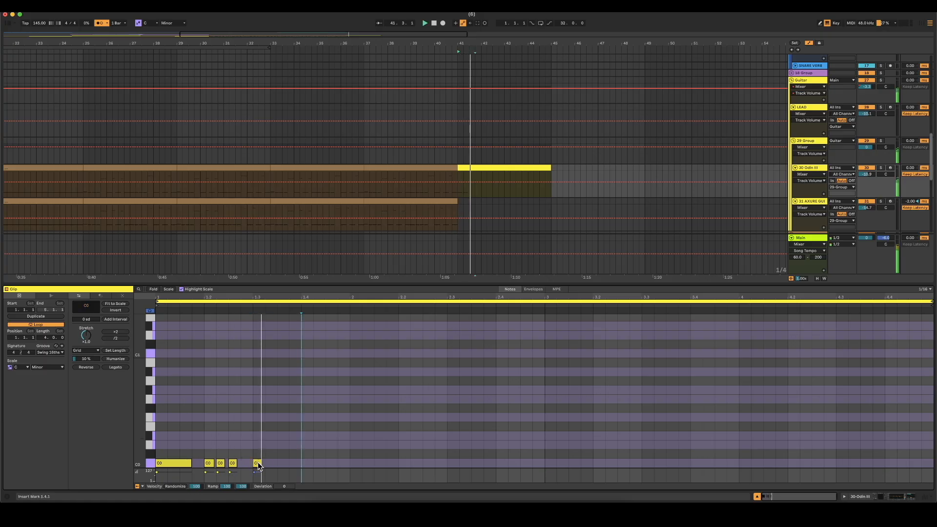
pyautogui.moveTo(259, 465)
pyautogui.mouseDown()
pyautogui.moveTo(274, 464)
pyautogui.moveTo(244, 461)
pyautogui.mouseUp()
pyautogui.click(289, 412)
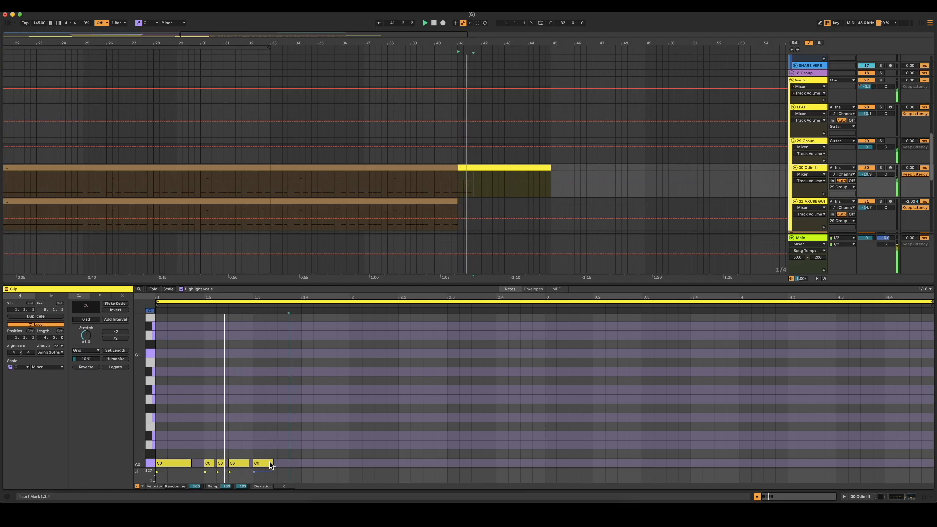
# - Duplicate the four C0 notes from 1.2.1 to 1.3.1 so the copies start at 1.3.3, and audition the result
pyautogui.moveTo(278, 459); pyautogui.dragTo(232, 466)
pyautogui.press('super+d')
pyautogui.press('space')
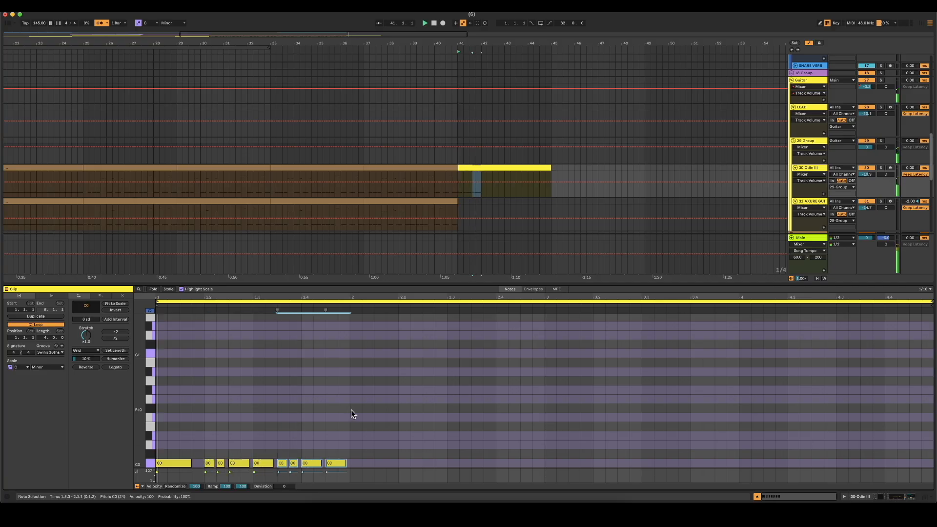
pyautogui.press('space')
# - Replace the long C0 note at 1.4.1 with a short one and replay the riff
pyautogui.click(319, 466)
pyautogui.press('Delete')
pyautogui.press('space')
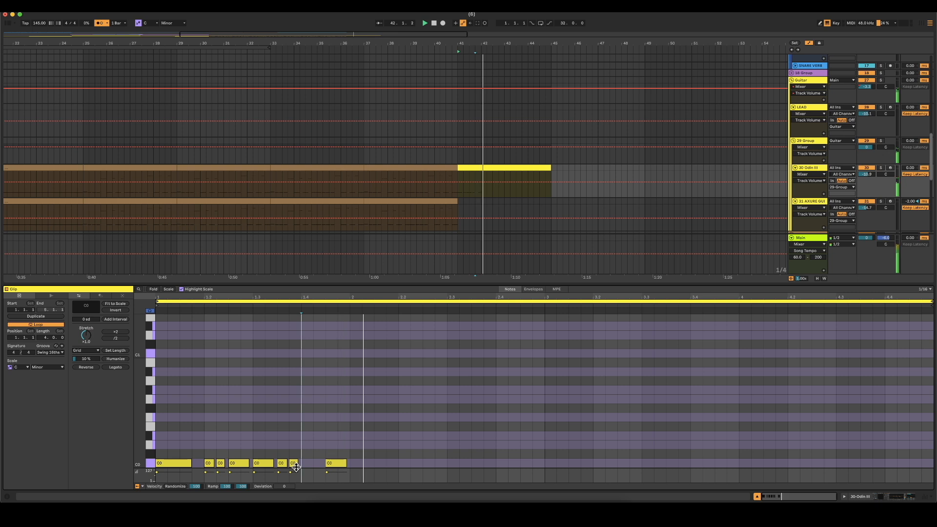
pyautogui.press('space')
pyautogui.doubleClick(302, 463)
pyautogui.click(323, 424)
pyautogui.press('space')
pyautogui.moveTo(315, 463); pyautogui.dragTo(308, 463)
pyautogui.click(338, 421)
pyautogui.click(352, 401)
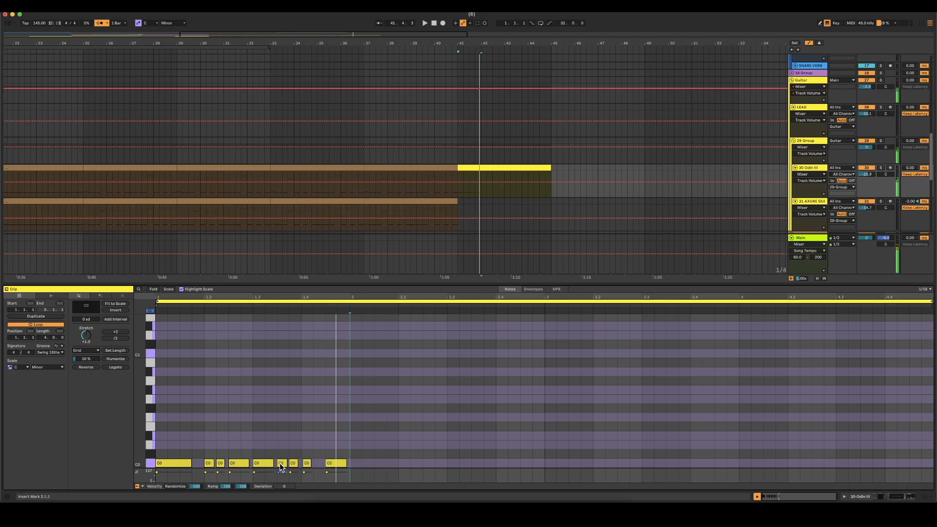
# - Lower the velocity of the five short C0 notes to 6 and play the riff
pyautogui.moveTo(309, 450); pyautogui.dragTo(286, 489)
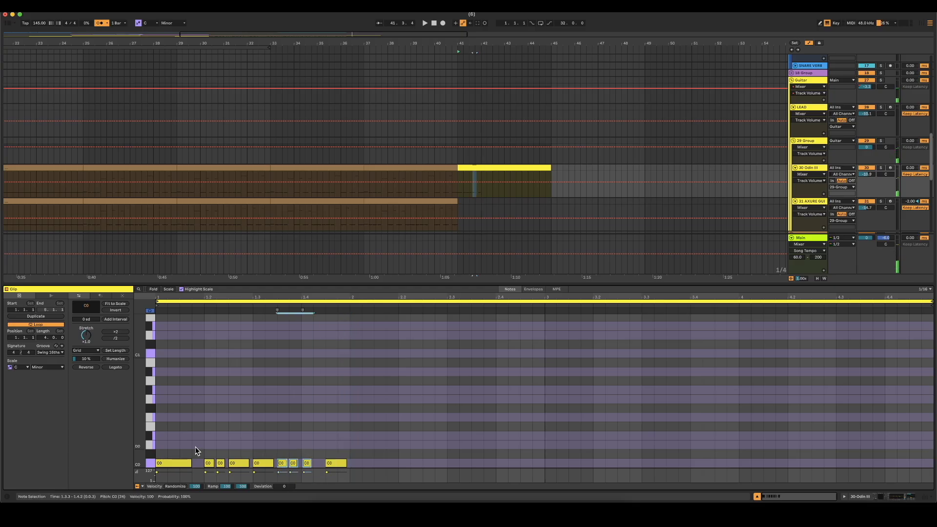
pyautogui.moveTo(220, 476); pyautogui.dragTo(221, 481)
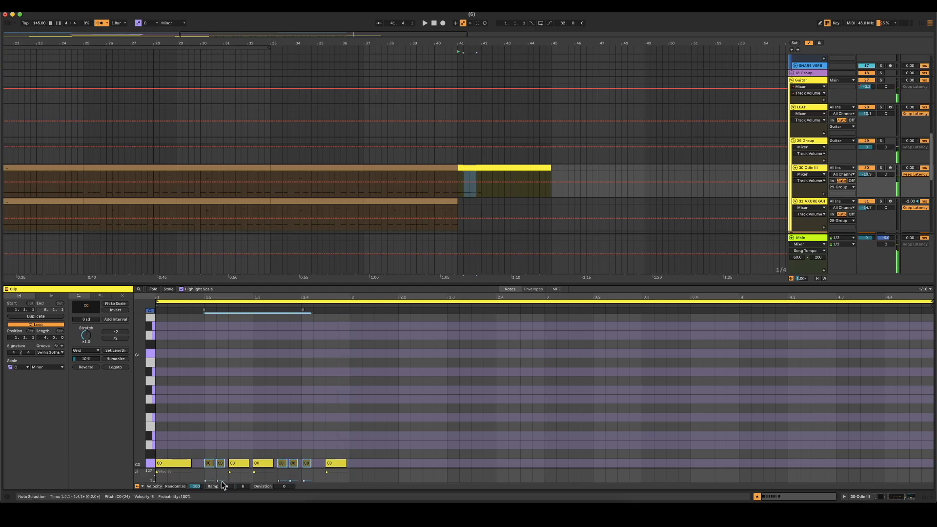
pyautogui.click(270, 413)
pyautogui.click(327, 433)
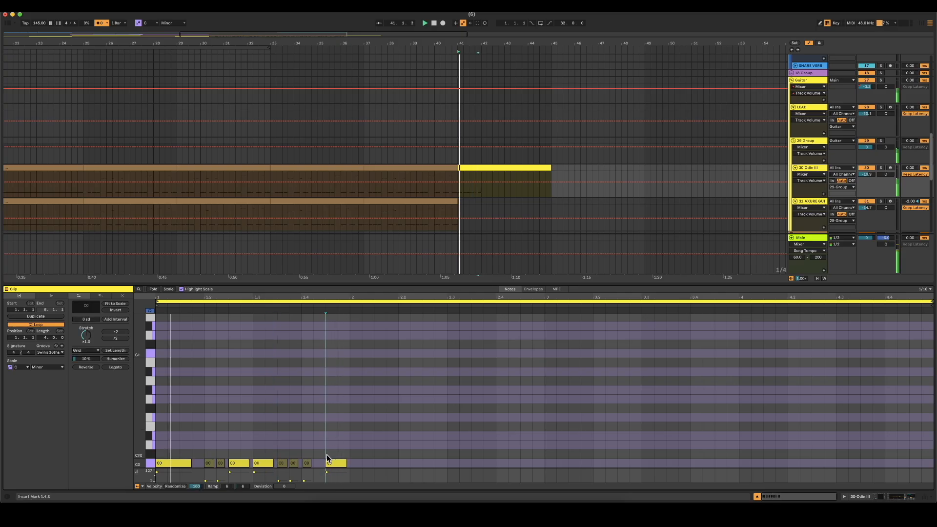
# - Turn the two quiet notes at 1.3.3 and 1.3.4 into a single quiet note about an eighth long, and replay
pyautogui.moveTo(286, 463)
pyautogui.mouseDown()
pyautogui.moveTo(297, 463)
pyautogui.moveTo(294, 477)
pyautogui.mouseUp()
pyautogui.press('space')
pyautogui.click(313, 413)
pyautogui.press('space')
pyautogui.click(343, 383)
pyautogui.press('space')
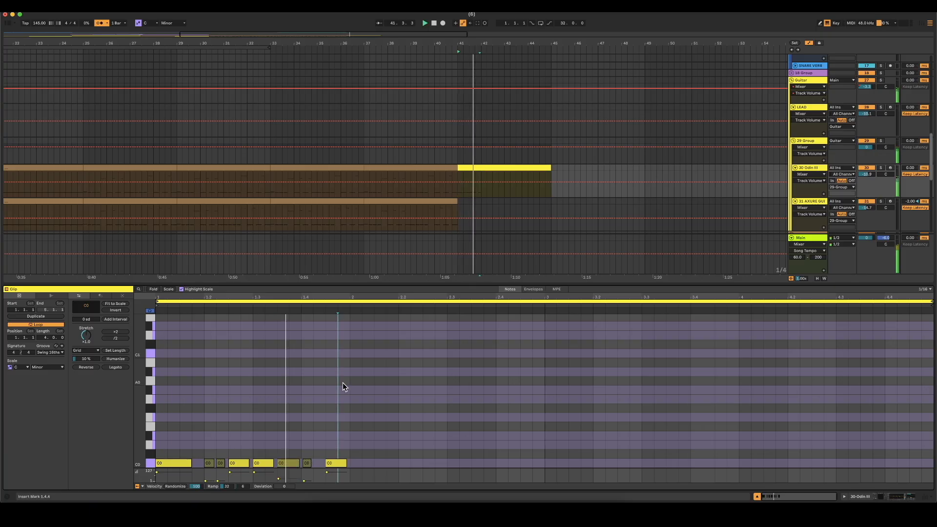
# - Try lengthening the quiet note at 1.4.1, then replace it with a full-velocity C0 sixteenth and a quiet note at 1.4.2
pyautogui.moveTo(310, 462); pyautogui.dragTo(320, 464)
pyautogui.click(335, 421)
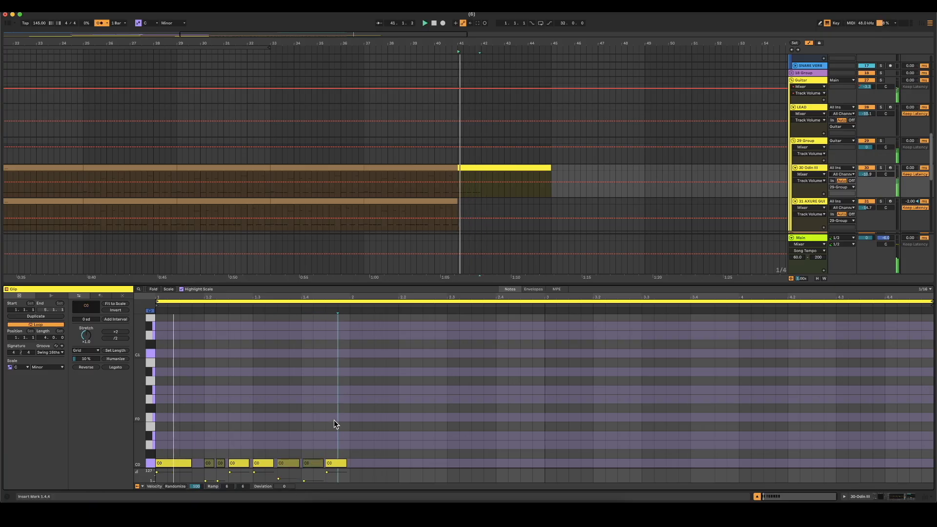
pyautogui.click(310, 462)
pyautogui.press('Delete')
pyautogui.doubleClick(309, 464)
pyautogui.doubleClick(316, 465)
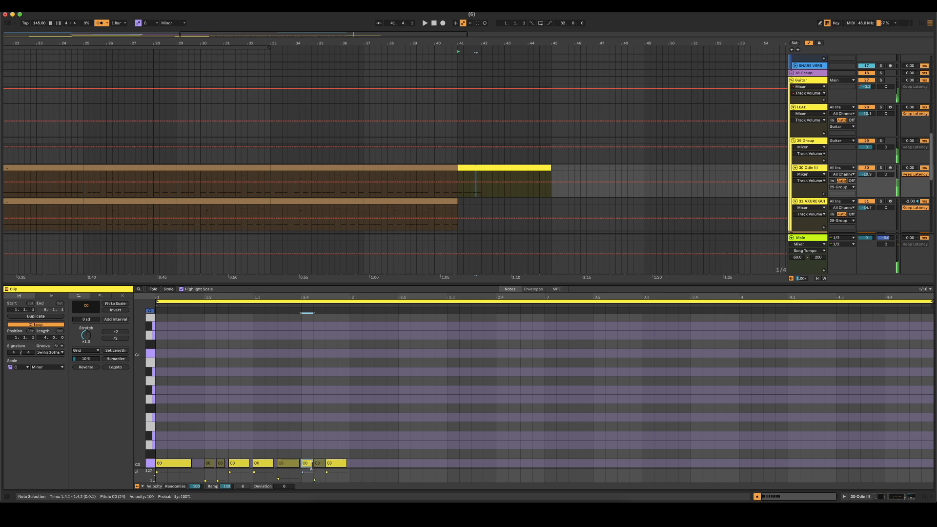
pyautogui.click(325, 461)
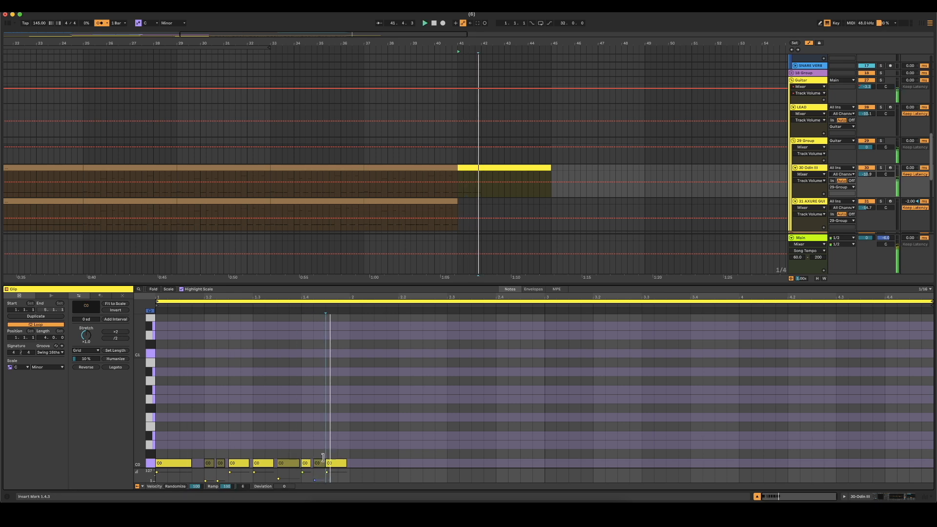
# - Delete the quiet C0 note at 1.4.2 and replay the riff
pyautogui.click(323, 463)
pyautogui.press('Delete')
pyautogui.press('space')
pyautogui.click(331, 424)
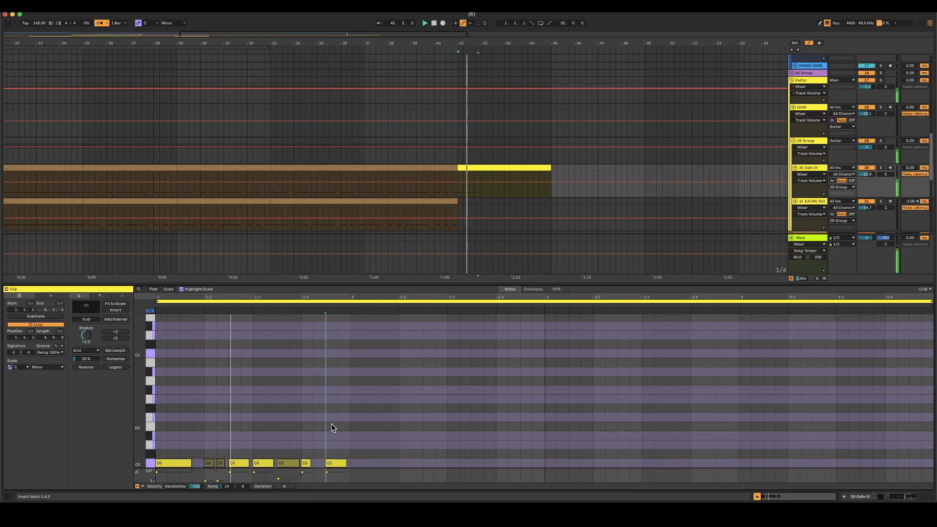
# - Build three C0 notes of nearly a dotted eighth at 1.4.1, 1.4.4 and 2.1.3, and audition them
pyautogui.click(338, 464)
pyautogui.moveTo(339, 464)
pyautogui.mouseDown()
pyautogui.moveTo(307, 462)
pyautogui.moveTo(336, 461)
pyautogui.mouseUp()
pyautogui.press('super+d')
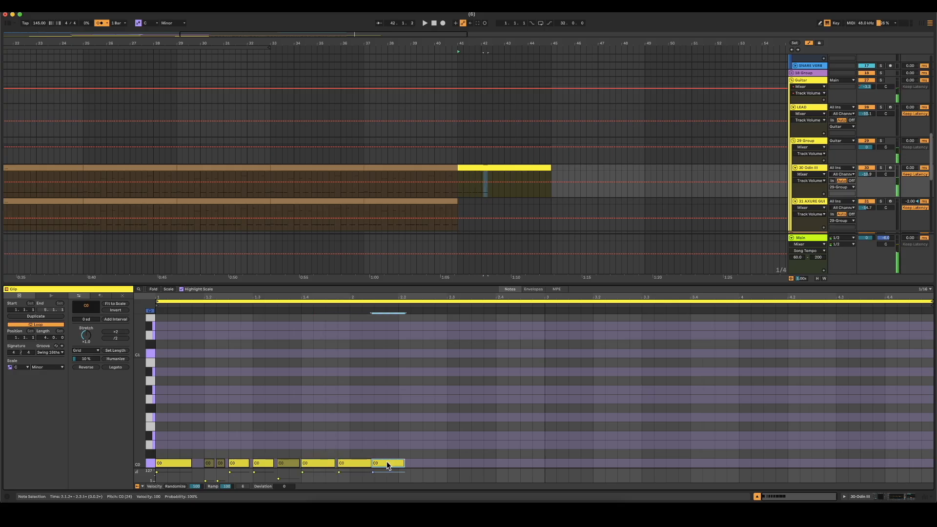
pyautogui.click(399, 424)
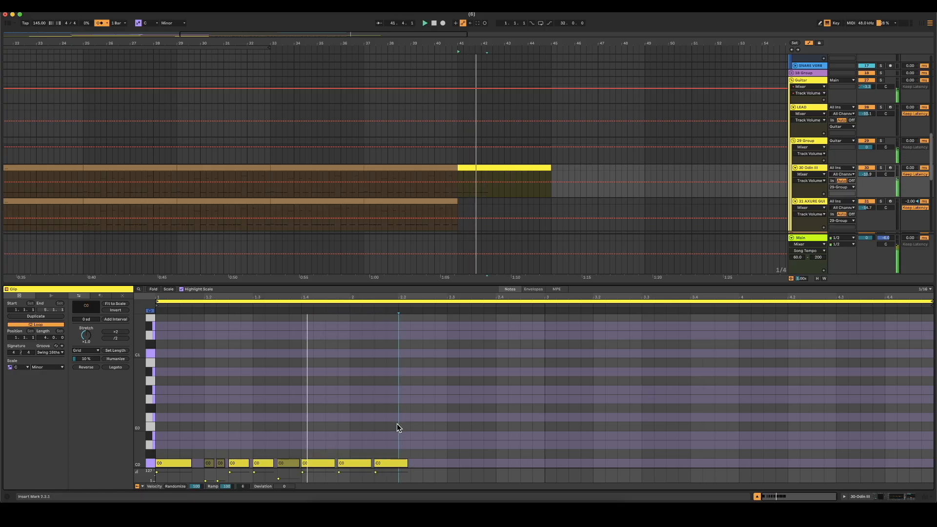
pyautogui.click(439, 437)
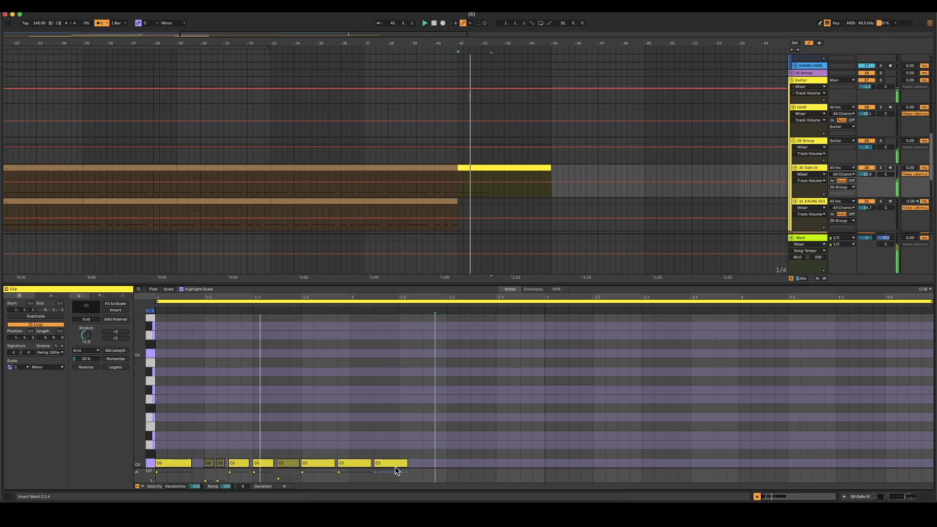
# - Lower the velocity of the C0 note at 1.4.4 to 35 and replay the riff
pyautogui.click(354, 462)
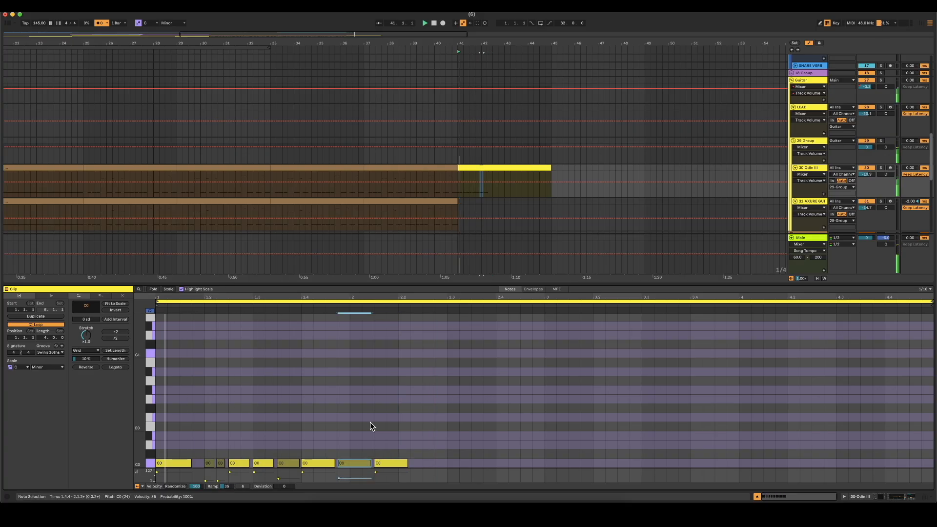
pyautogui.click(369, 457)
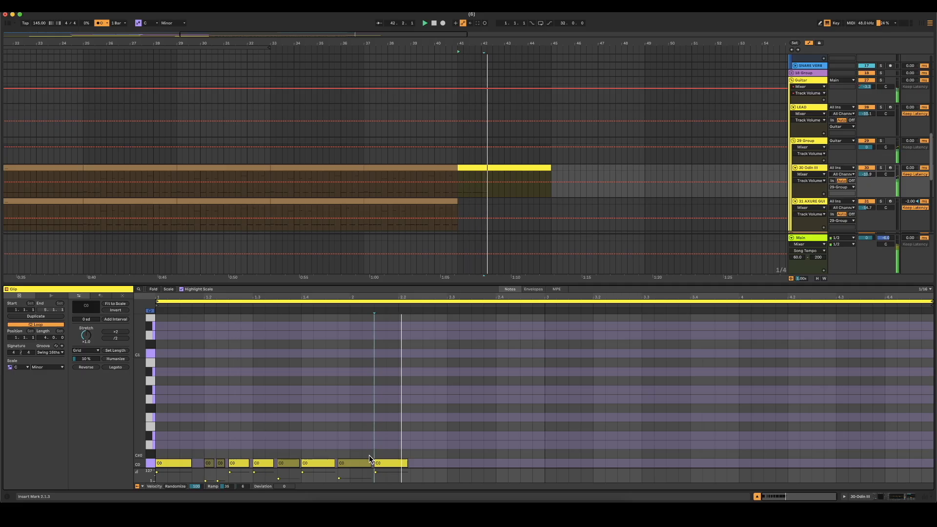
pyautogui.click(426, 405)
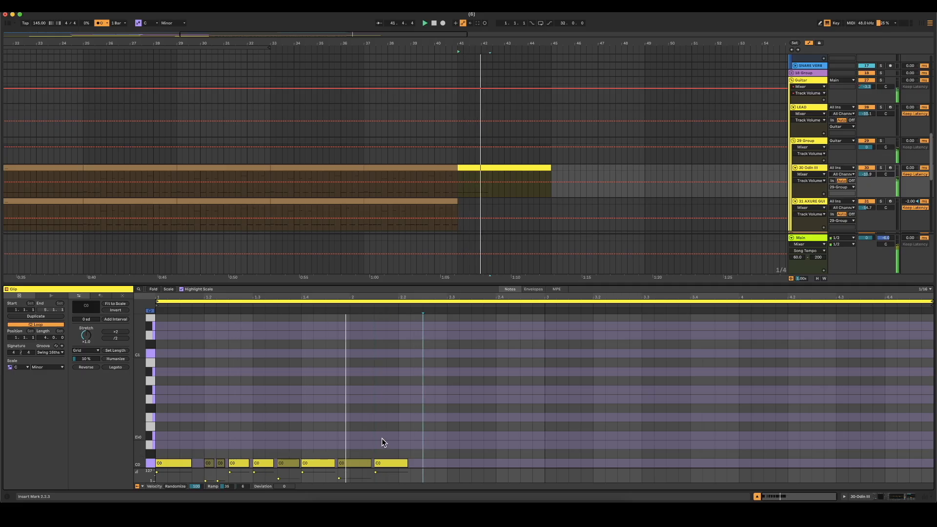
# - Duplicate the loud-quiet-loud C0 pattern to 2.2.2, 2.3.1 and 2.3.4, and play it back
pyautogui.moveTo(402, 448); pyautogui.dragTo(349, 483)
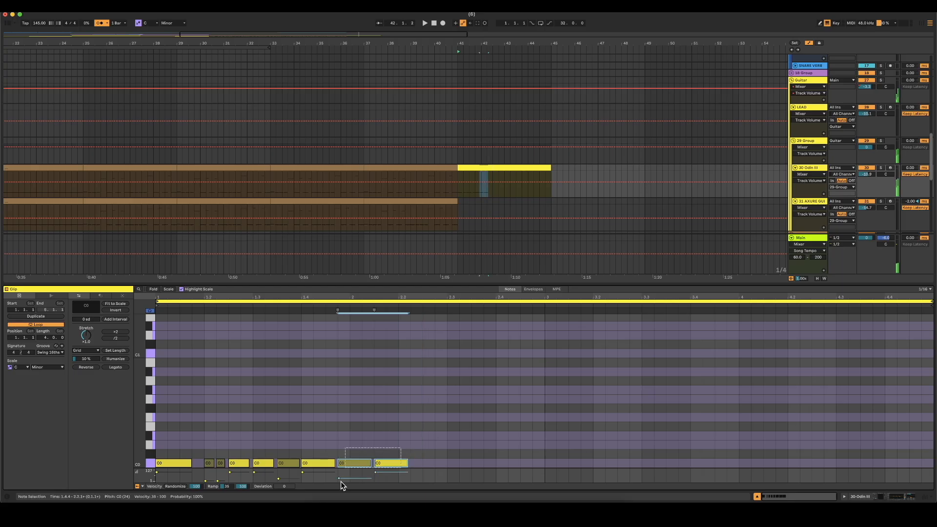
pyautogui.hotkey('ctrl', 'd')
pyautogui.moveTo(431, 466); pyautogui.dragTo(435, 464)
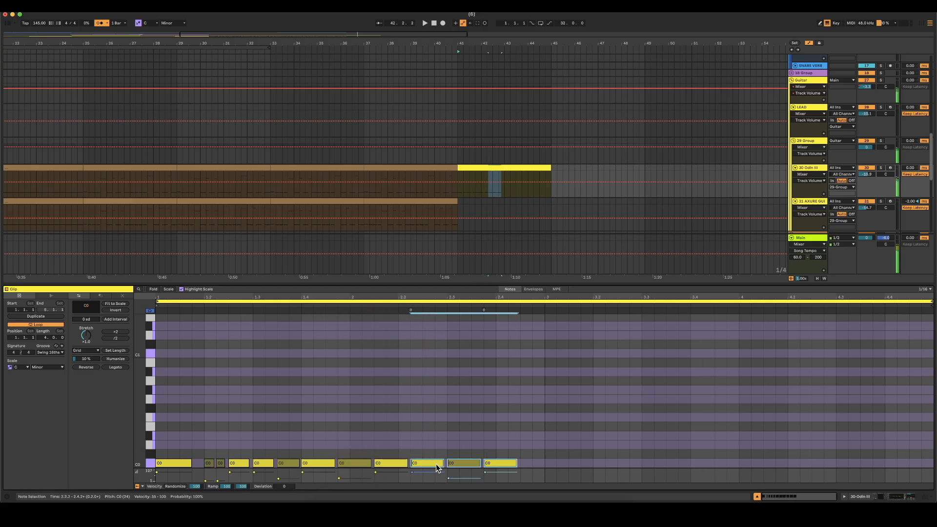
pyautogui.click(437, 399)
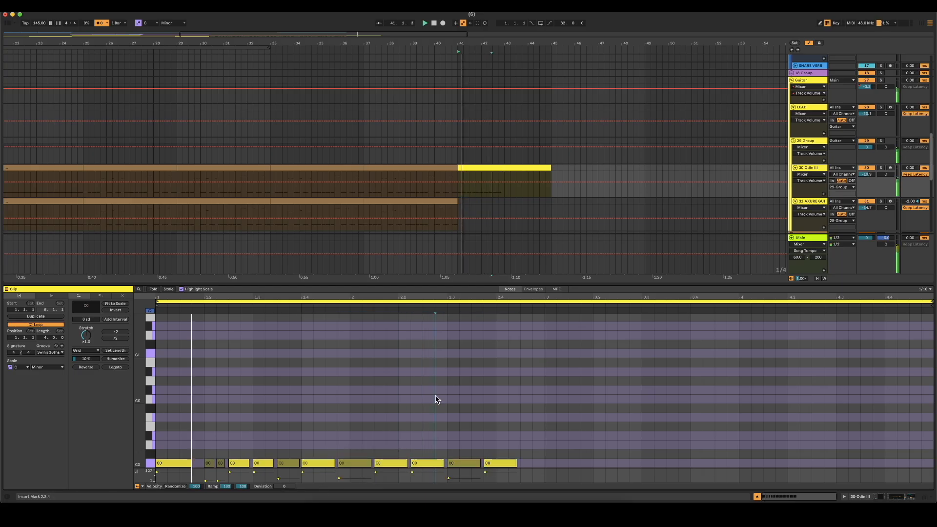
# - Add a C#0 note about an eighth long at 2.4.3, and duplicate the whole two-bar riff into bars 3 and 4
pyautogui.doubleClick(529, 455)
pyautogui.moveTo(532, 455); pyautogui.dragTo(537, 454)
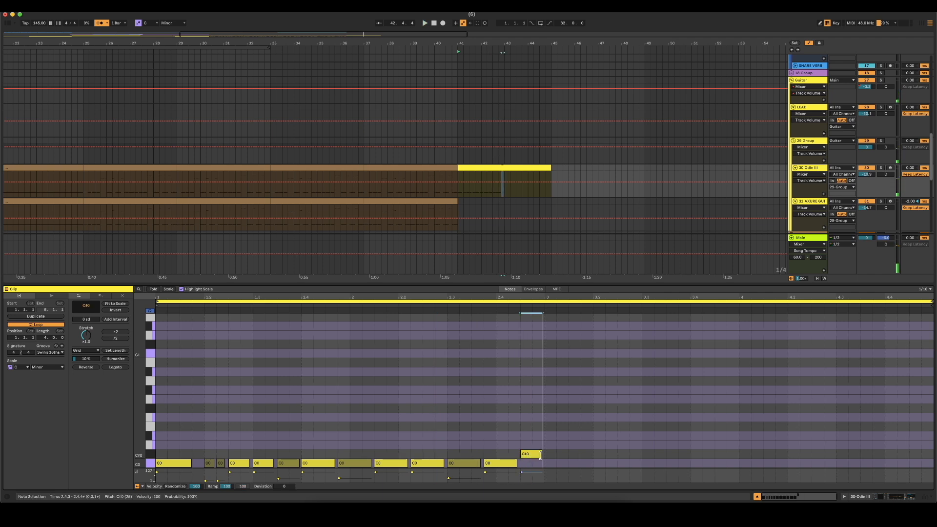
pyautogui.press('super+a')
pyautogui.press('super+d')
pyautogui.click(631, 399)
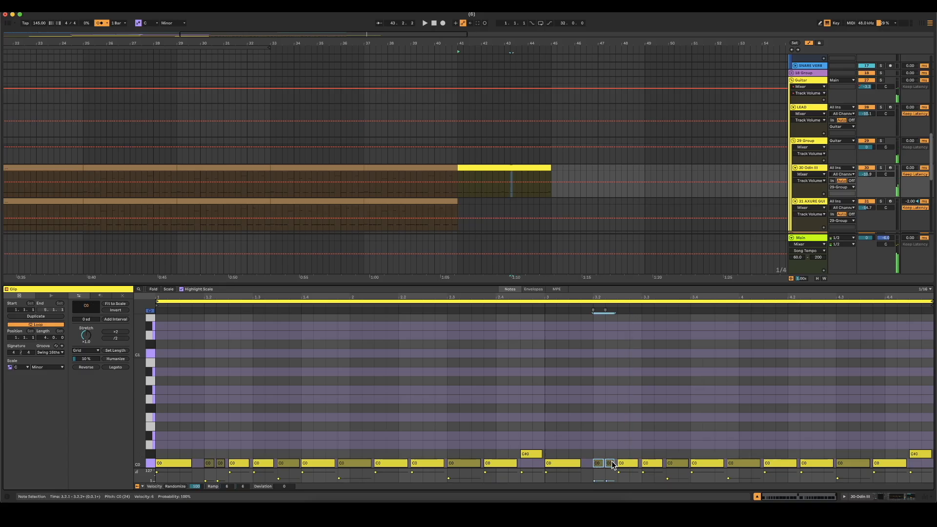
# - Replace the long note opening bar 3 with copies of the two quiet C0 notes and add a C0 sixteenth at 3.1.3
pyautogui.moveTo(613, 464); pyautogui.dragTo(556, 471)
pyautogui.doubleClick(576, 463)
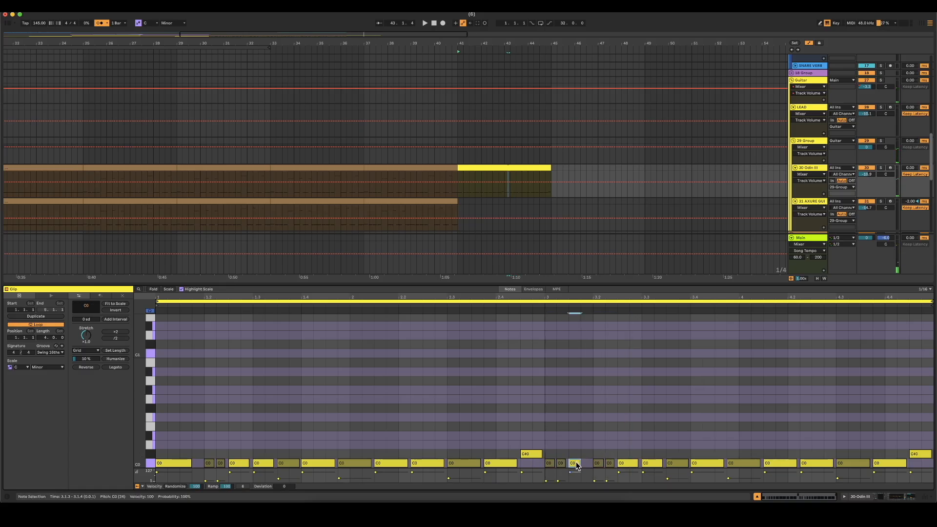
# - Play back the four-bar riff through to its ending
pyautogui.click(611, 414)
pyautogui.press('space')
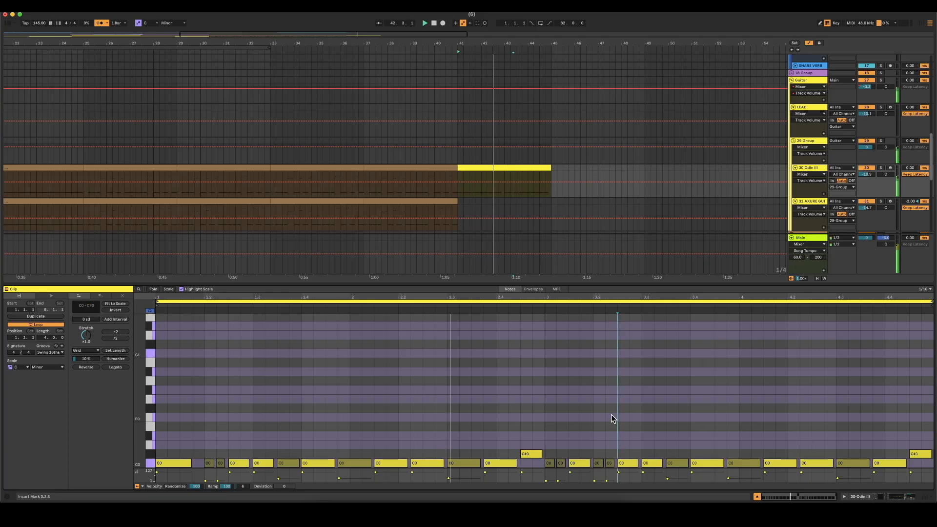
pyautogui.click(776, 397)
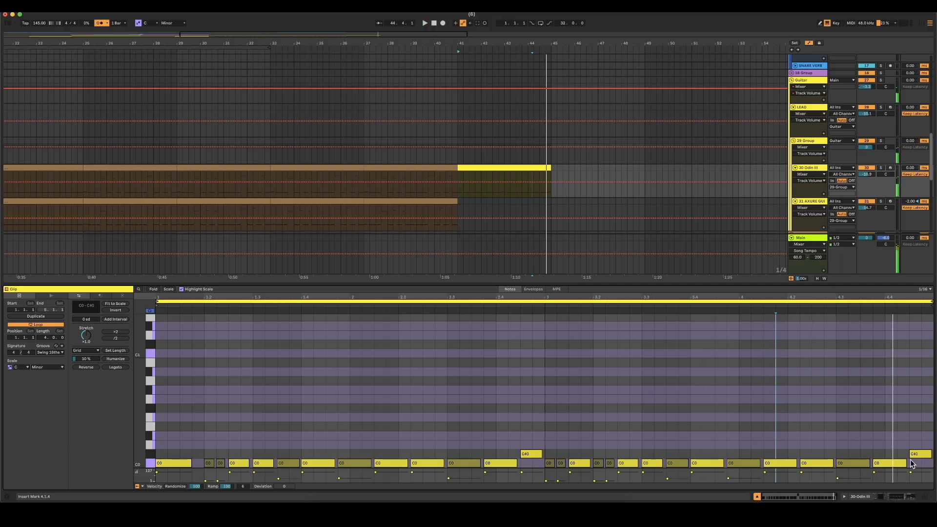
# - Replace the C#0 closing bar 4 with sixteenth notes D0 at 4.4.2, G1 at 4.4.3 and Ab1 at 4.4.4
pyautogui.moveTo(905, 464); pyautogui.dragTo(884, 467)
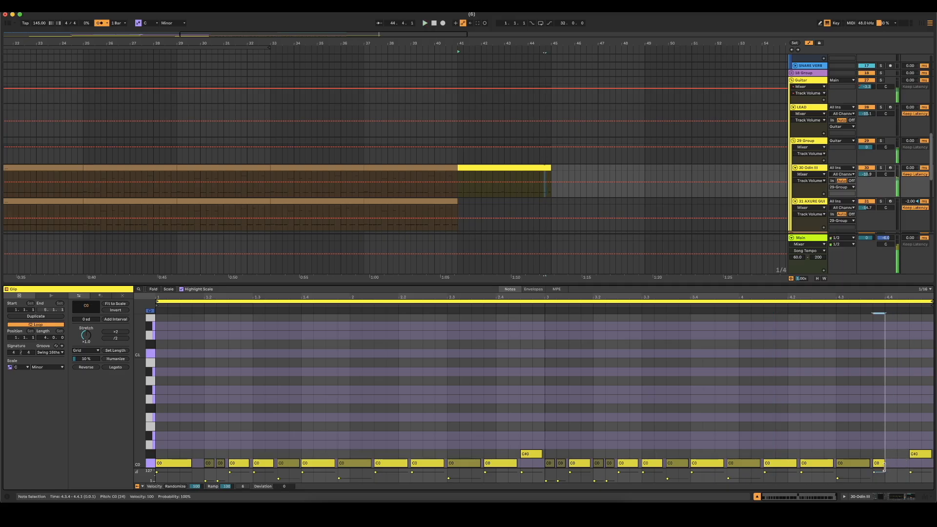
pyautogui.doubleClick(930, 455)
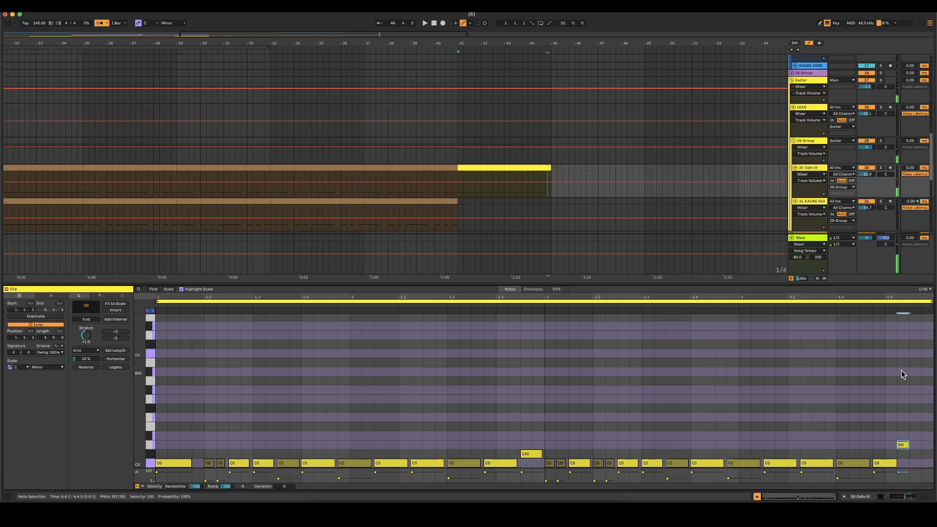
pyautogui.hotkey('shift', 'Up')
pyautogui.press('Right')
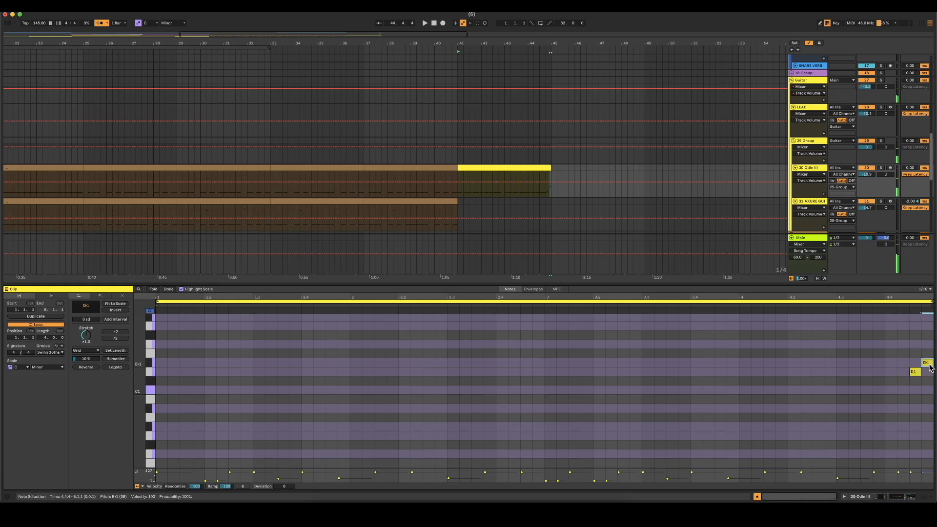
pyautogui.scroll(2, 930, 368)
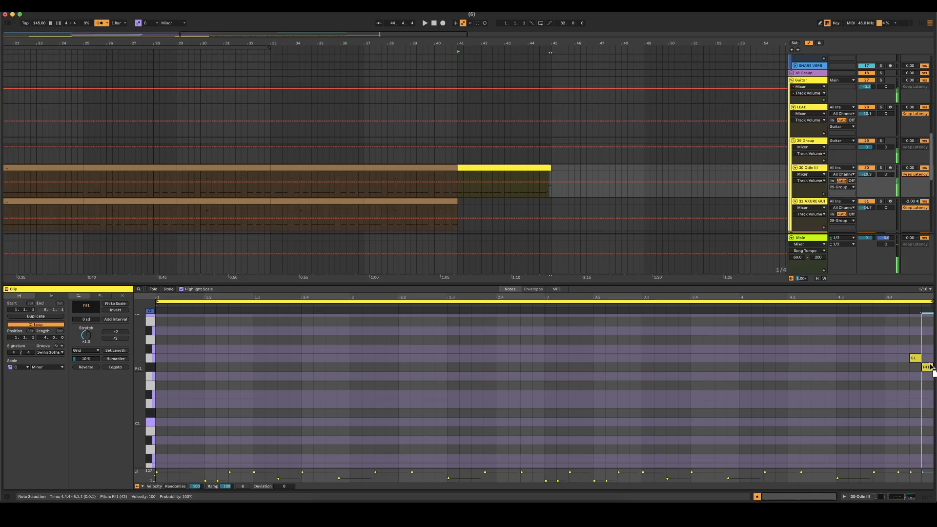
pyautogui.click(542, 191)
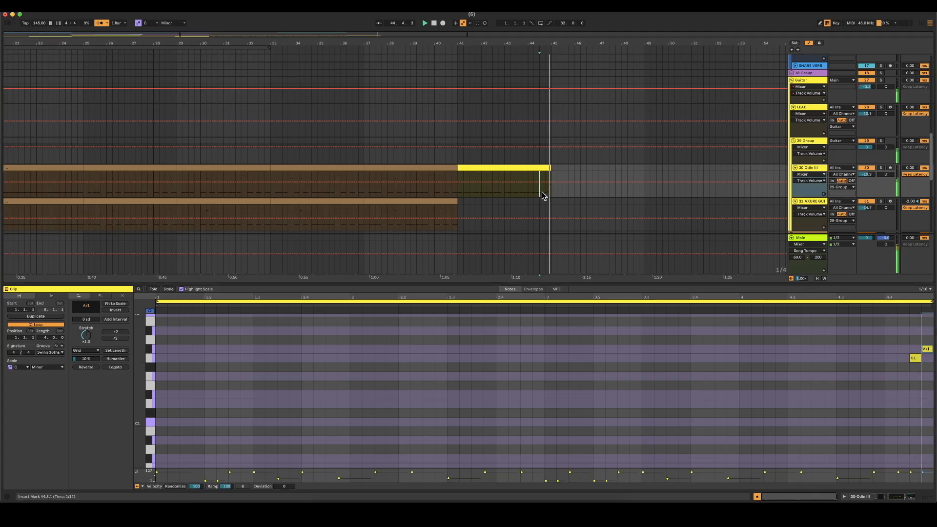
# - Check the clip's closing notes, and replay its opening and the bar 44 ending in the arrangement
pyautogui.scroll(-7, 812, 361)
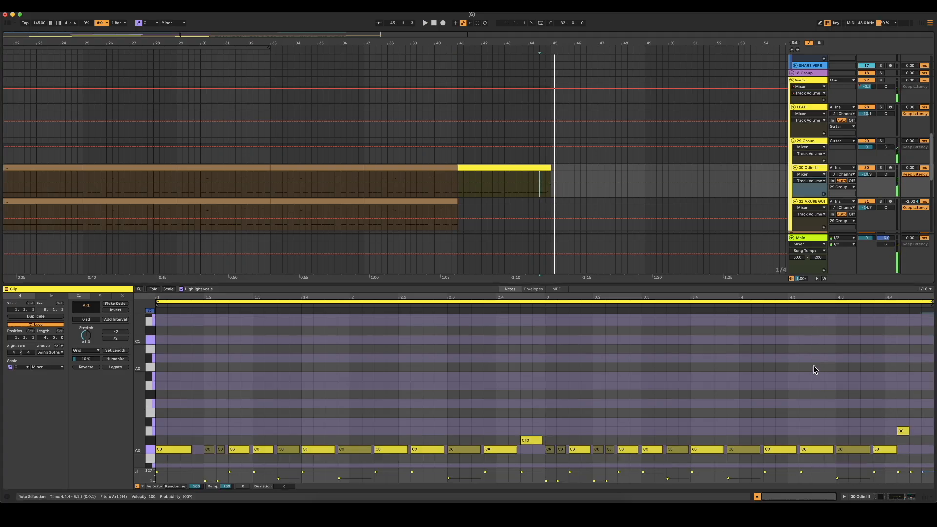
pyautogui.scroll(2, 908, 452)
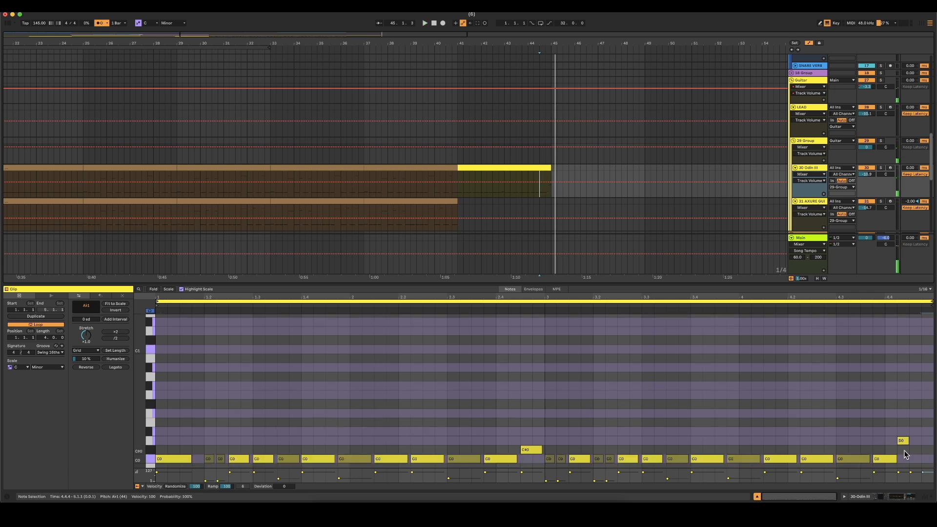
pyautogui.press('space')
pyautogui.click(926, 378)
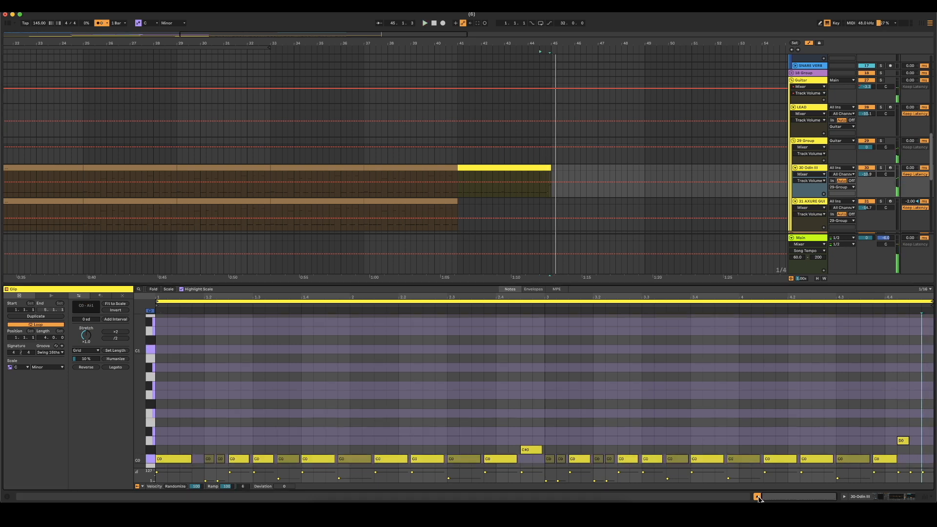
pyautogui.click(758, 496)
pyautogui.click(522, 167)
pyautogui.press('space')
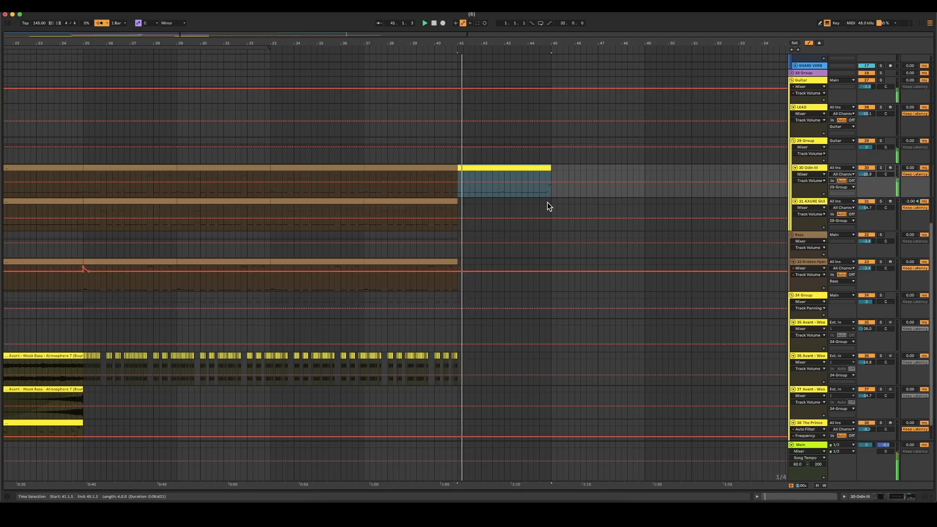
pyautogui.click(545, 194)
pyautogui.press('space')
pyautogui.press('space')
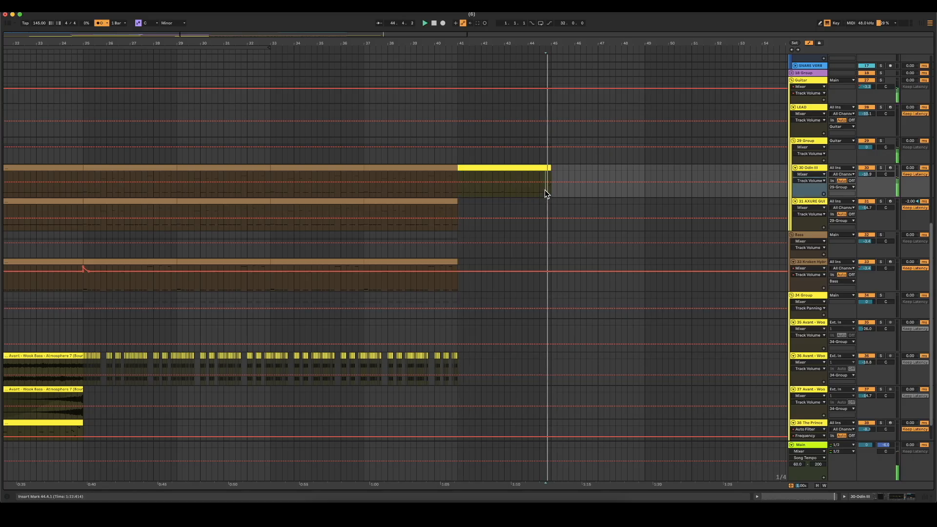
pyautogui.press('space')
pyautogui.press('space')
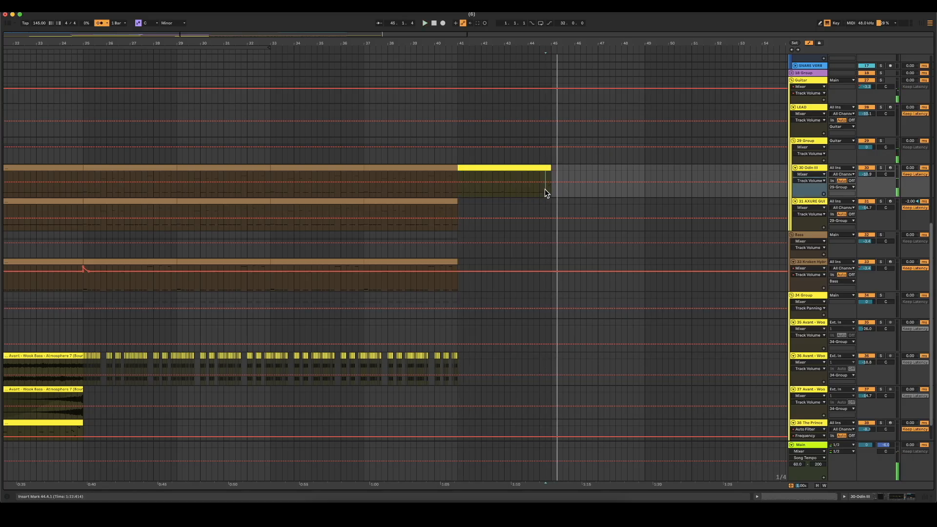
pyautogui.press('space')
# - Copy the four-bar riff clip at bar 41 onto the AXURE guitar track, solo that track and play it
pyautogui.moveTo(510, 167); pyautogui.dragTo(513, 203)
pyautogui.click(453, 229)
pyautogui.press('space')
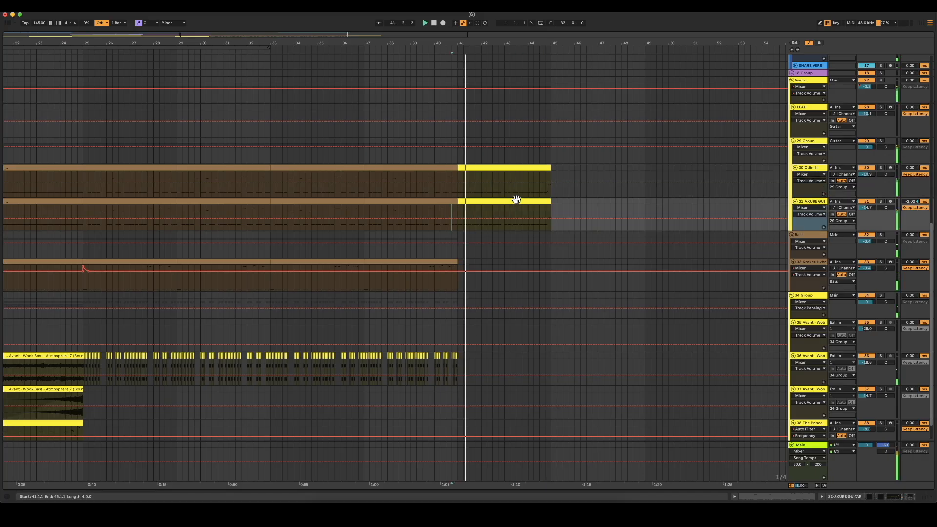
pyautogui.click(516, 200)
pyautogui.click(880, 201)
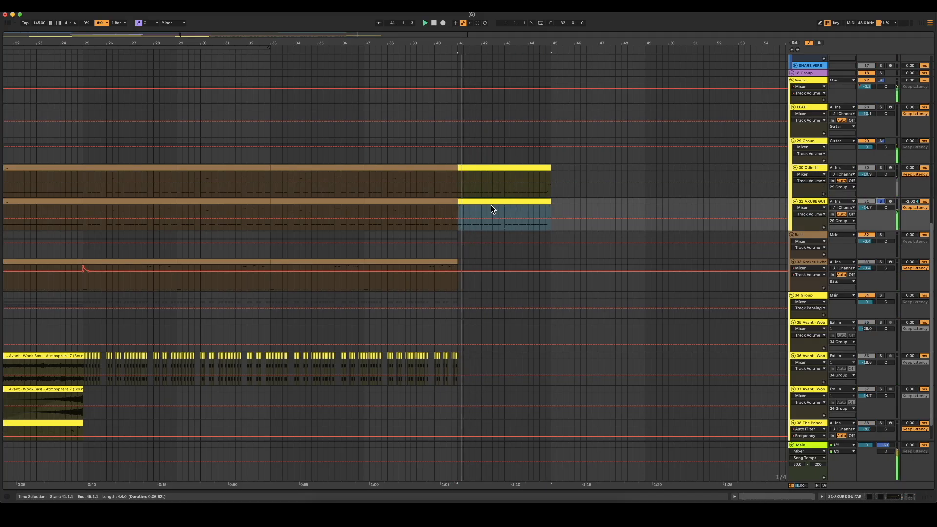
# - Add Sustain Alt Pick and Palm Mute Alt Pick keyswitch notes matching the loud and quiet C0 notes in the AXURE clip, and play it back
pyautogui.doubleClick(491, 205)
pyautogui.click(510, 289)
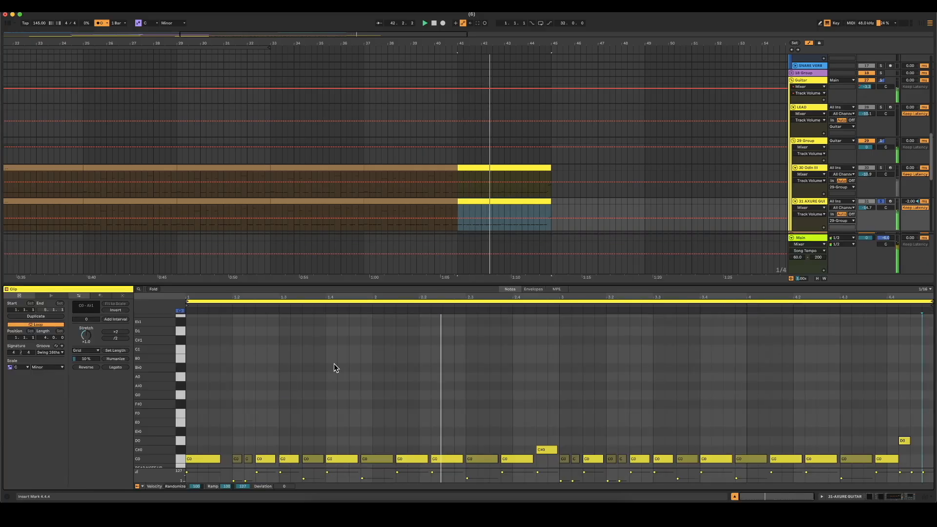
pyautogui.press('space')
pyautogui.doubleClick(190, 420)
pyautogui.doubleClick(237, 412)
pyautogui.press('space')
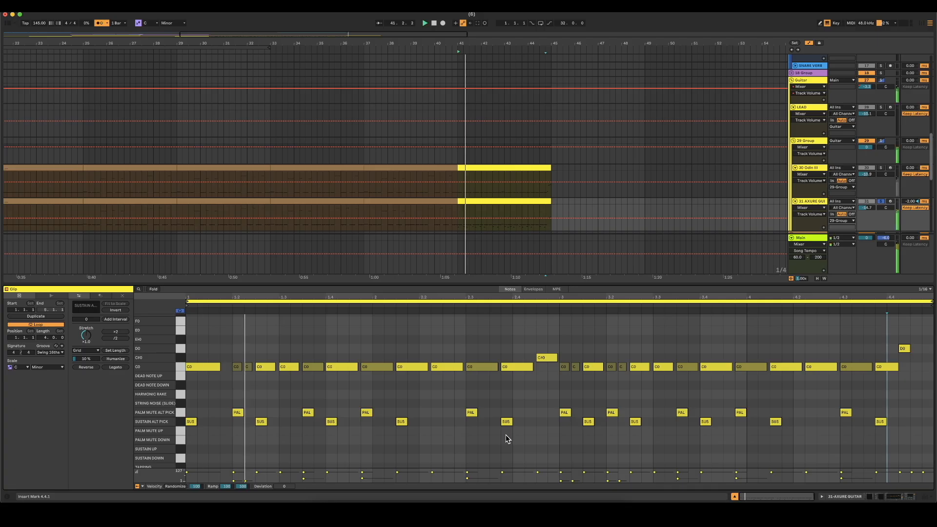
pyautogui.click(477, 381)
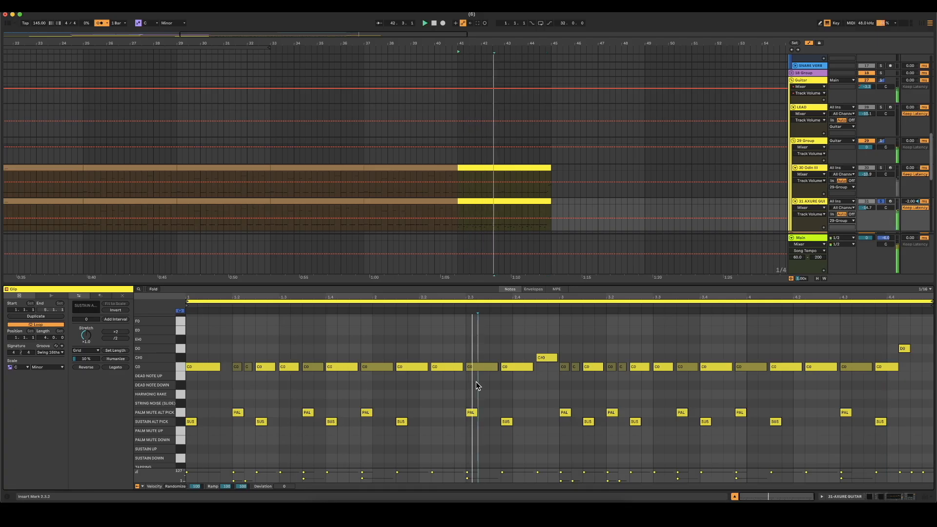
pyautogui.click(875, 397)
pyautogui.click(734, 496)
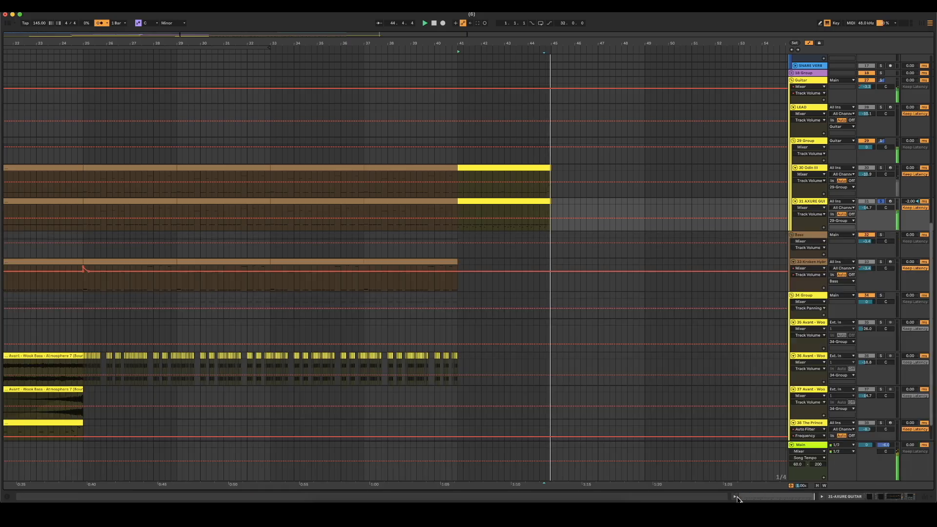
# - In both guitar clips, shorten the C0 at 4.3.4 to a sixteenth and add another sixteenth C0 at 4.4.1
pyautogui.doubleClick(543, 208)
pyautogui.moveTo(898, 368); pyautogui.dragTo(885, 369)
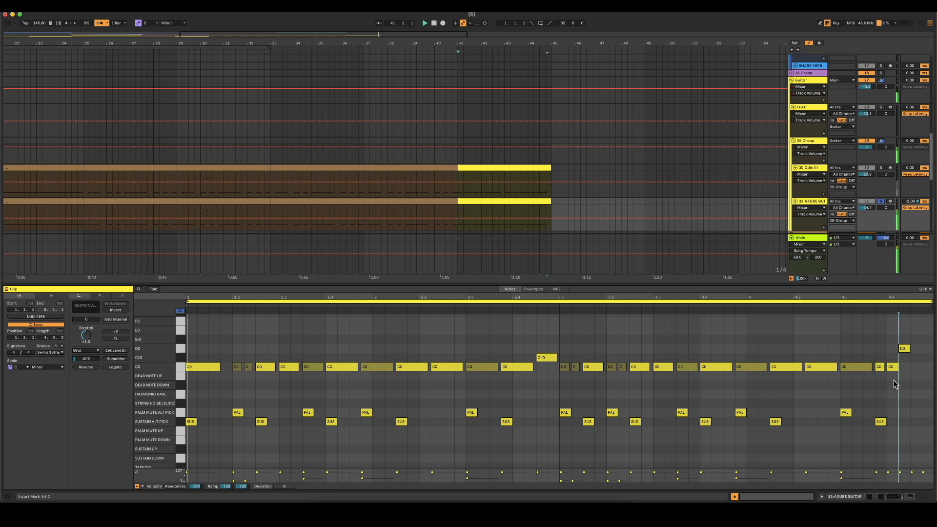
pyautogui.click(544, 166)
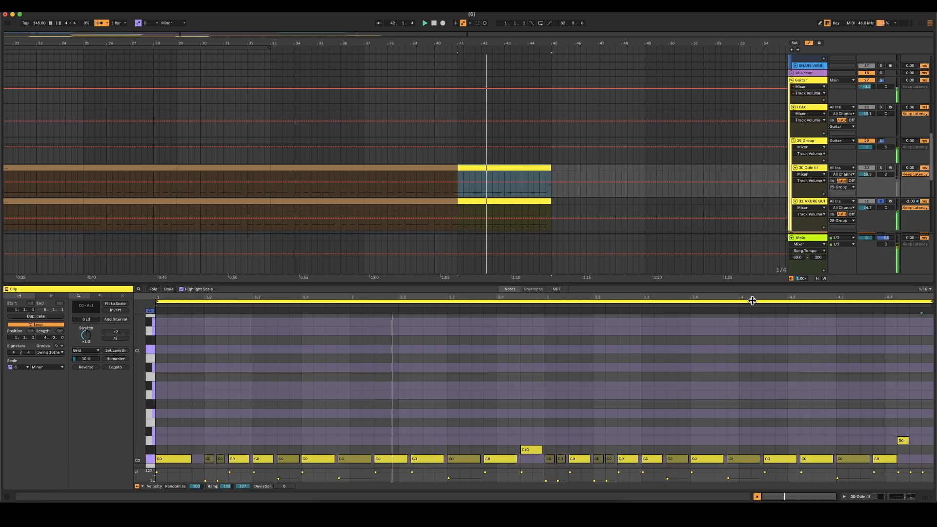
pyautogui.press('super+d')
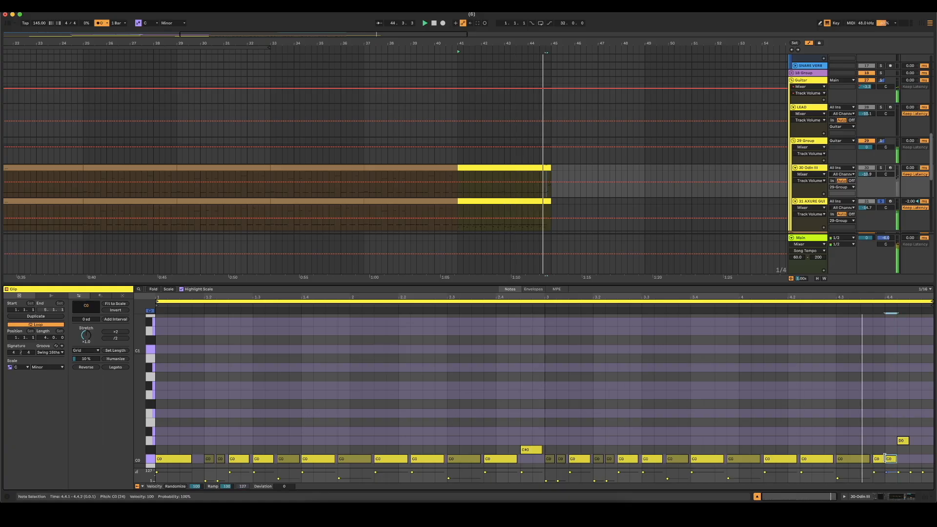
# - Copy the Odin III riff clip onto the Kraken Hybrid bass track at bar 41, solo the bass and play it
pyautogui.click(491, 202)
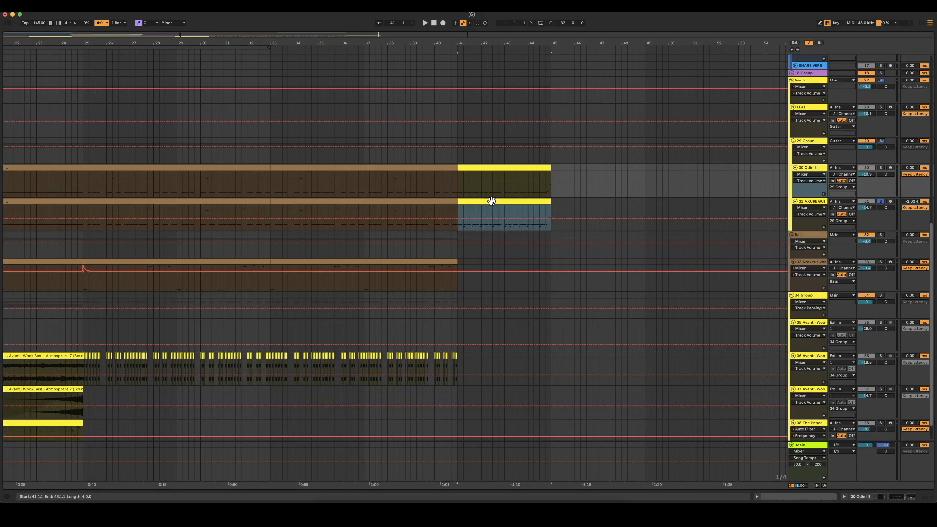
pyautogui.click(509, 166)
pyautogui.moveTo(509, 167); pyautogui.dragTo(509, 261)
pyautogui.press('space')
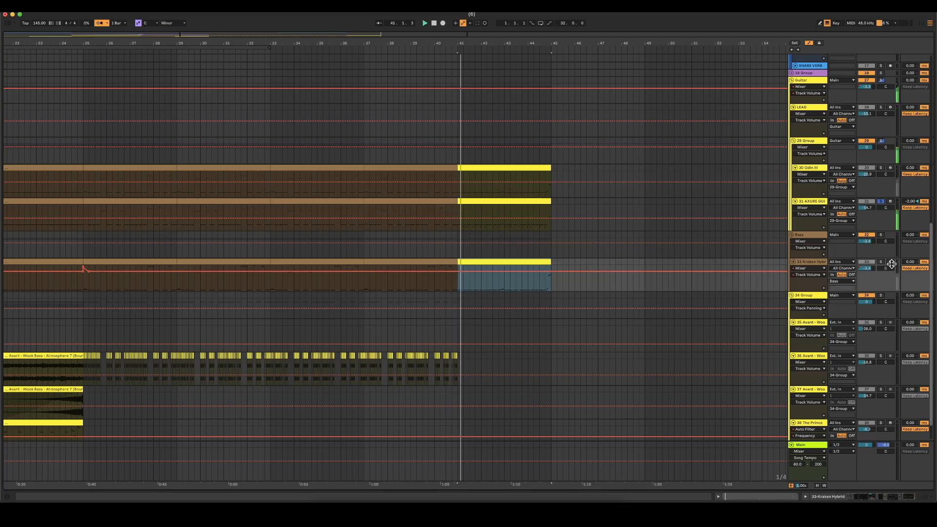
pyautogui.click(885, 267)
pyautogui.click(882, 262)
pyautogui.press('space')
pyautogui.press('space')
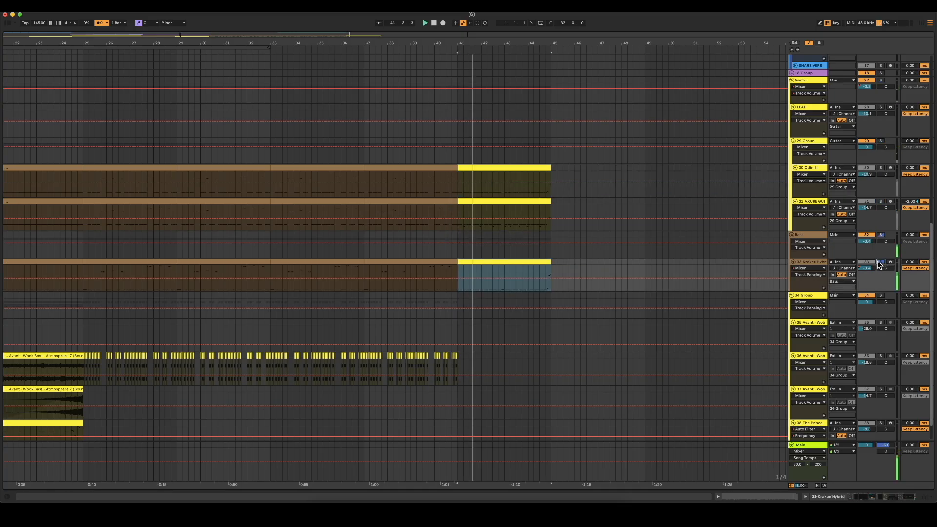
# - Raise all note velocities in the bass clip to an even, loud level and play it back
pyautogui.doubleClick(508, 262)
pyautogui.click(502, 437)
pyautogui.press('super+a')
pyautogui.press('space')
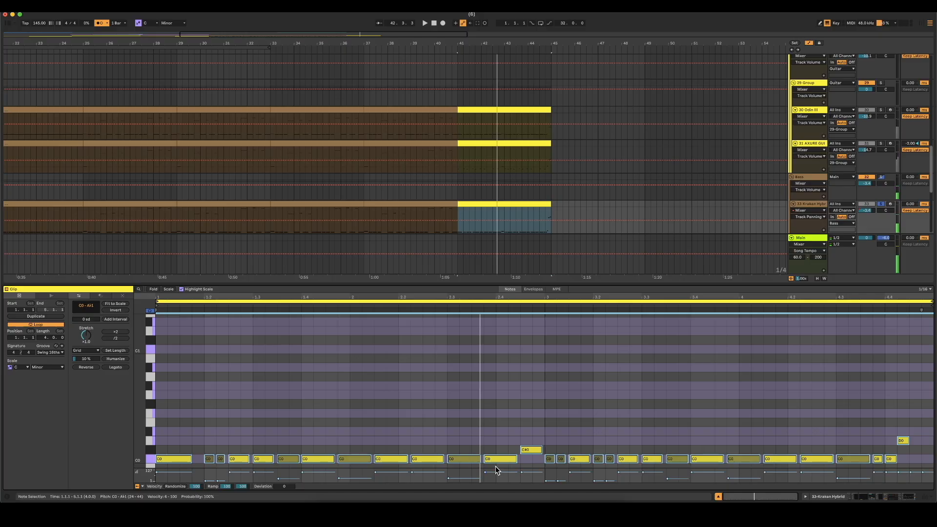
pyautogui.moveTo(485, 472); pyautogui.dragTo(493, 462)
pyautogui.press('space')
pyautogui.click(559, 360)
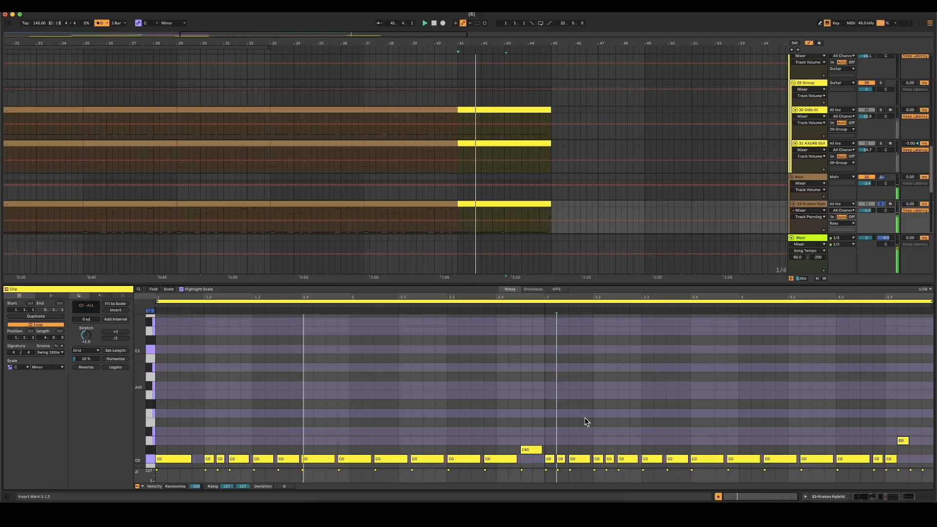
pyautogui.click(531, 402)
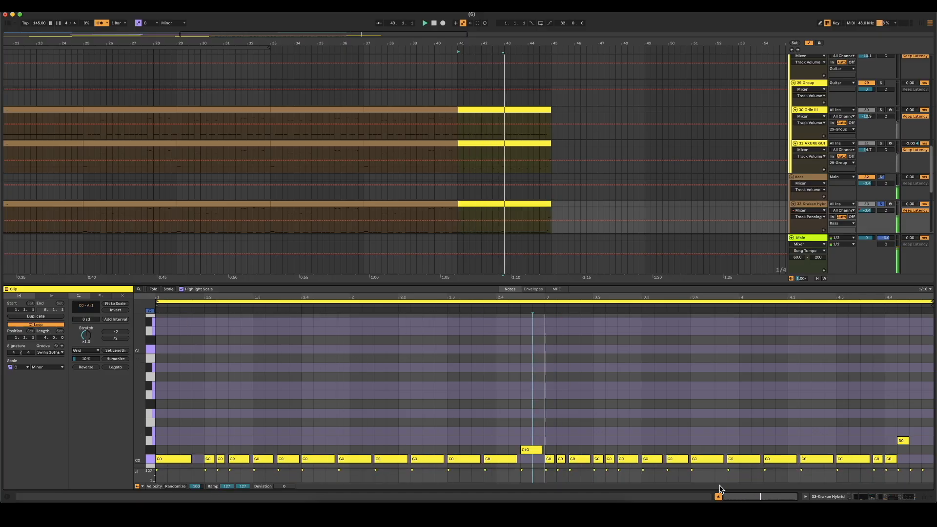
# - Shorten all the notes in the bass clip slightly to leave gaps between them, and replay it
pyautogui.press('super+a')
pyautogui.moveTo(541, 449); pyautogui.dragTo(536, 449)
pyautogui.press('space')
pyautogui.click(565, 422)
pyautogui.click(548, 440)
pyautogui.press('super+a')
pyautogui.click(584, 425)
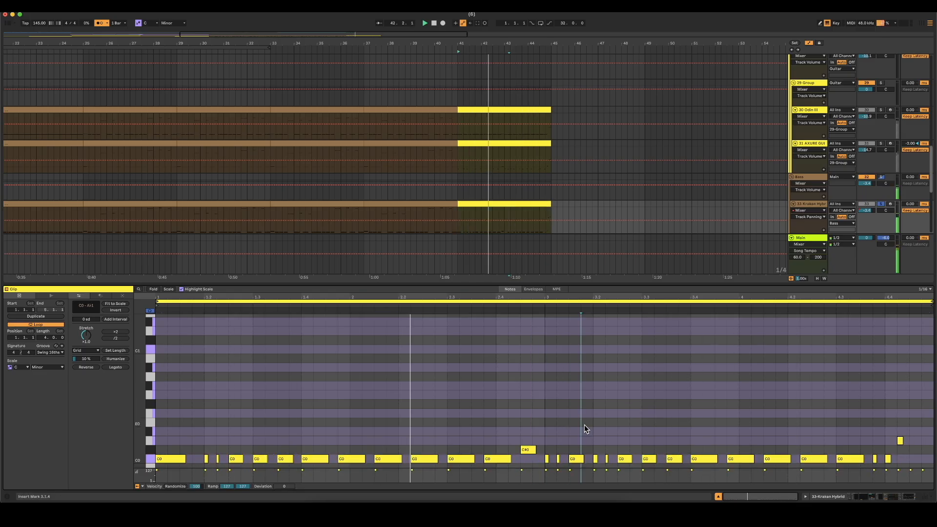
# - Duplicate the four-bar guitar and bass clips together so the copies start at bar 45
pyautogui.click(718, 496)
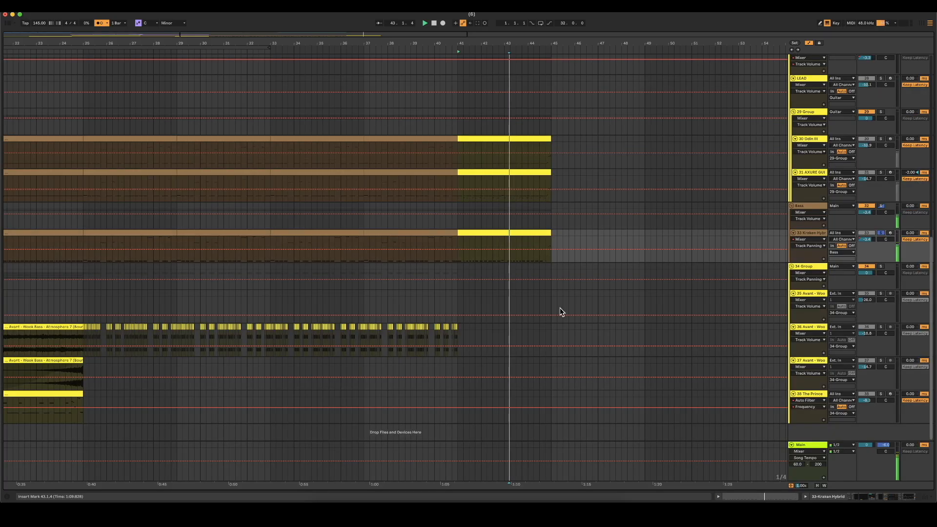
pyautogui.click(449, 268)
pyautogui.hscroll(5, 522, 247)
pyautogui.press('space')
pyautogui.moveTo(439, 291); pyautogui.dragTo(345, 139)
pyautogui.press('super+d')
# - In the Odin III clip at bar 45, replace the long quiet C0 at 4.3.1 with short notes using the C0 from 4.3.4
pyautogui.scroll(5, 488, 220)
pyautogui.click(525, 261)
pyautogui.click(520, 251)
pyautogui.click(522, 256)
pyautogui.doubleClick(516, 253)
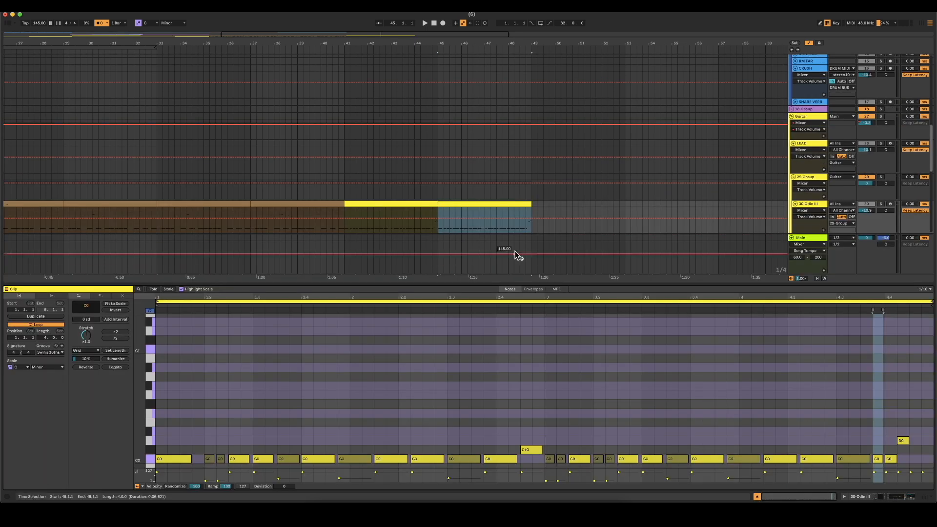
pyautogui.doubleClick(863, 458)
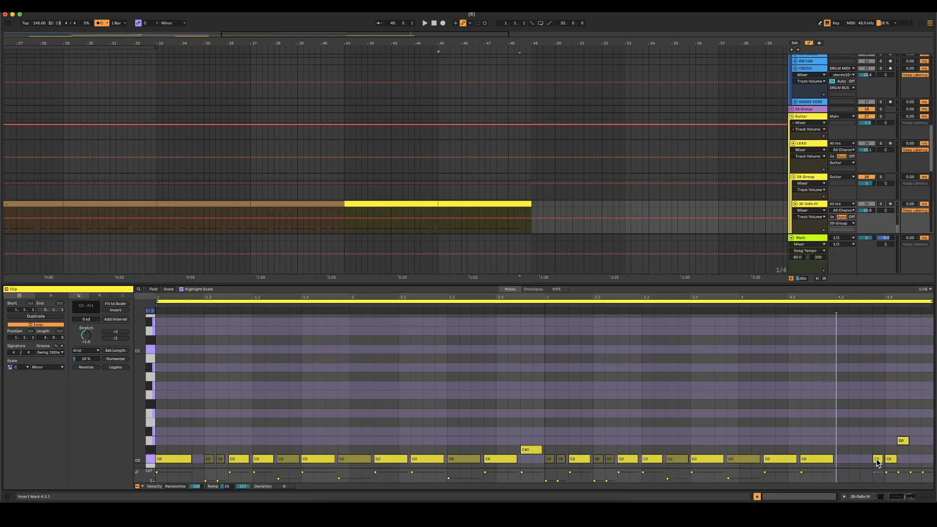
pyautogui.moveTo(877, 462); pyautogui.dragTo(850, 461)
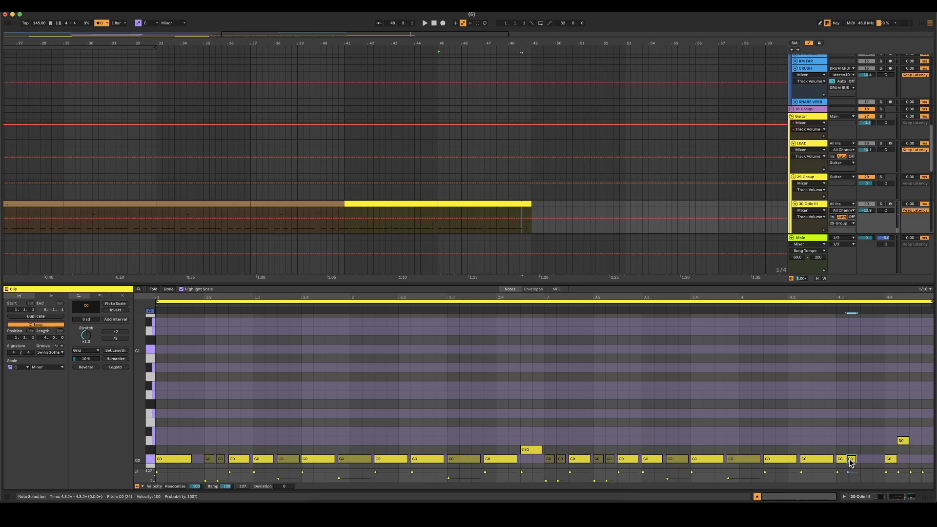
# - Solo the Odin III track and play back the ending of its second clip in bar 48
pyautogui.click(521, 224)
pyautogui.press('space')
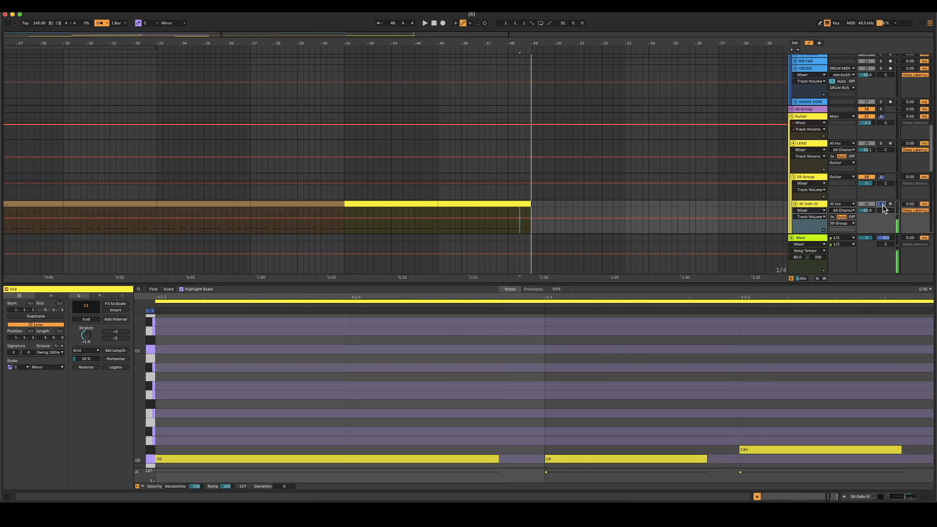
pyautogui.scroll(-3, 613, 256)
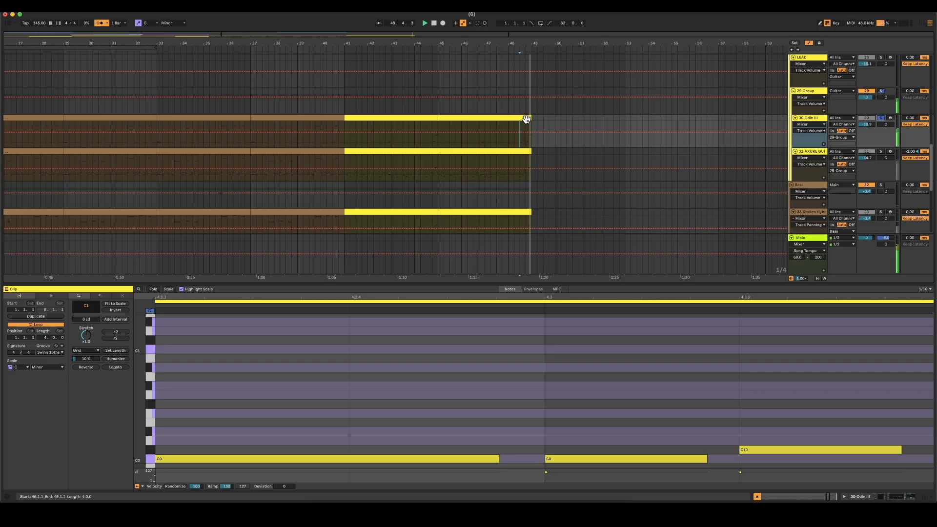
# - Copy the Odin III clip at bar 45 over the bass clip on the Kraken Hybrid track and play its ending
pyautogui.click(526, 115)
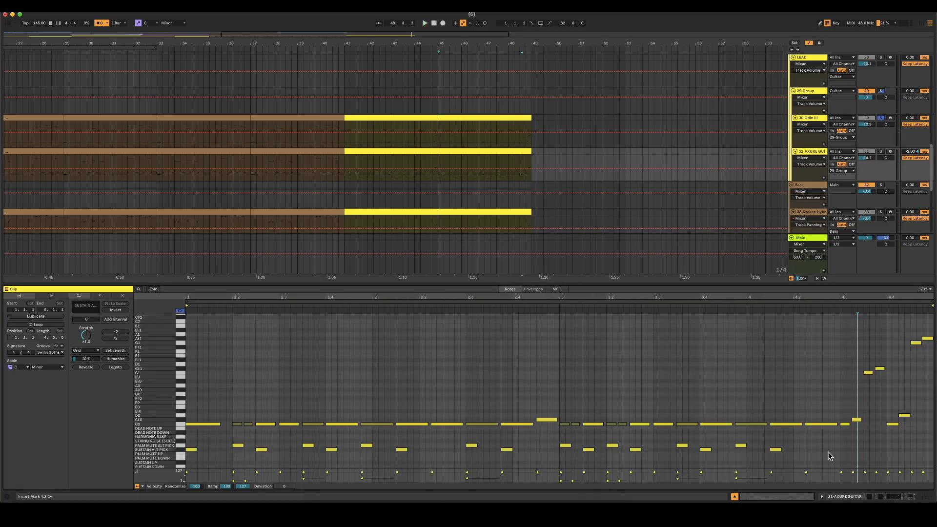
pyautogui.scroll(-1, 486, 181)
pyautogui.moveTo(510, 101); pyautogui.dragTo(511, 202)
pyautogui.click(521, 220)
pyautogui.press('space')
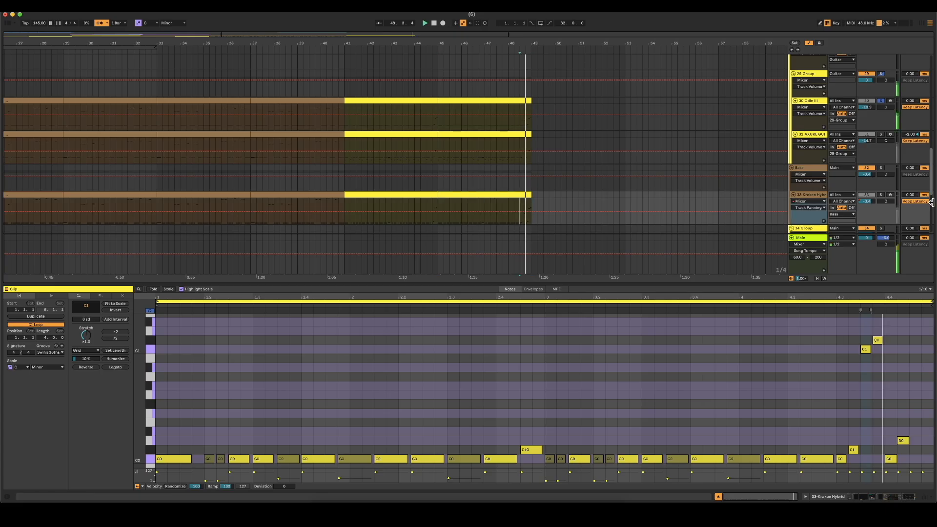
# - Solo the Kraken Hybrid bass track and replay its part from the ending and from bar 41
pyautogui.click(877, 191)
pyautogui.press('space')
pyautogui.press('space')
pyautogui.click(880, 196)
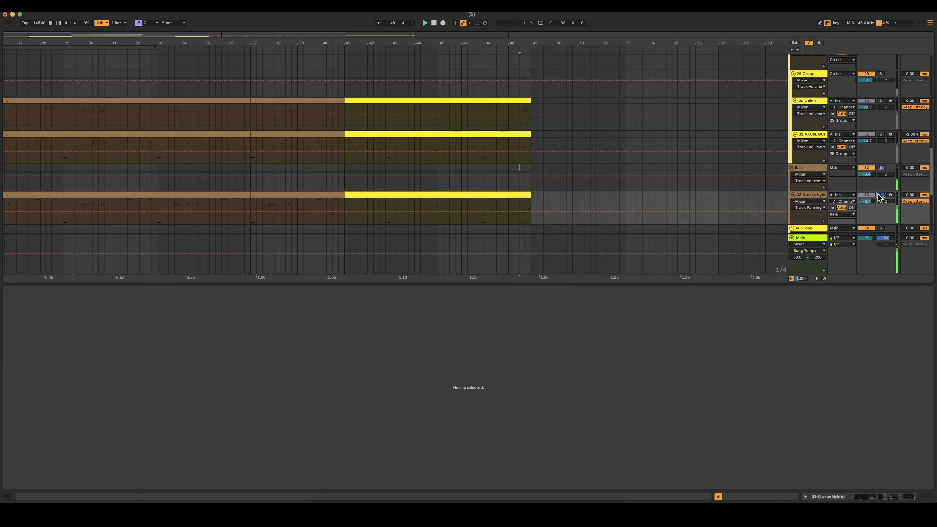
pyautogui.click(350, 220)
pyautogui.press('space')
pyautogui.press('space')
# - Lower the last two notes of the bass clip at bar 45 by one octave to G0 and A#0, and play it back
pyautogui.click(526, 194)
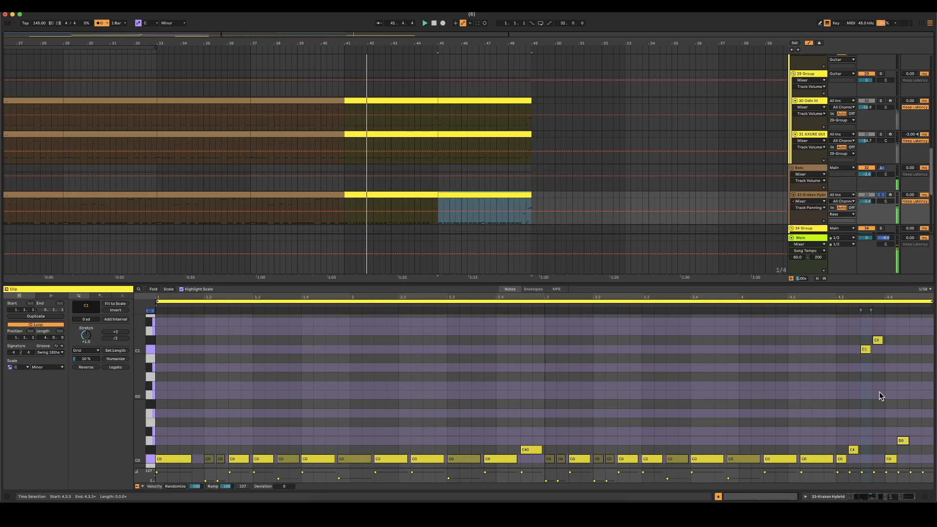
pyautogui.scroll(3, 879, 394)
pyautogui.press('space')
pyautogui.moveTo(892, 395); pyautogui.dragTo(933, 298)
pyautogui.hotkey('shift', 'Down')
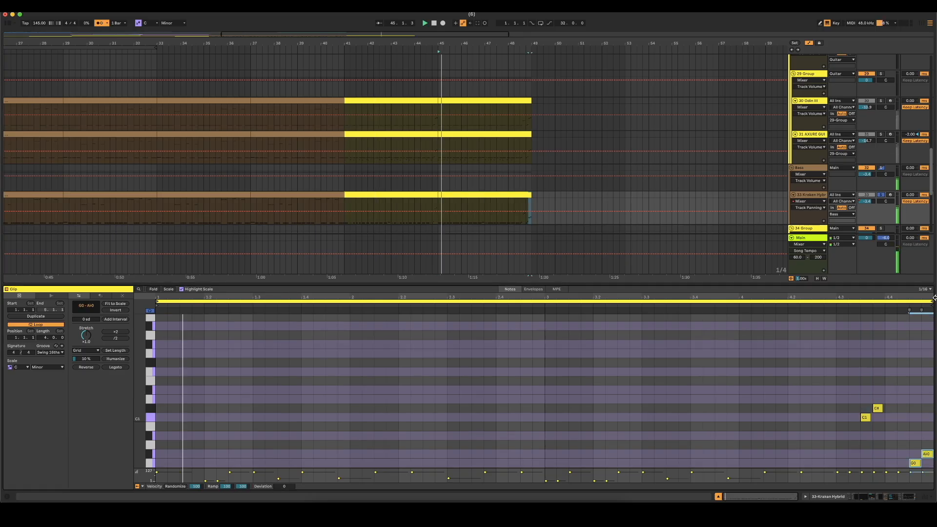
pyautogui.click(344, 222)
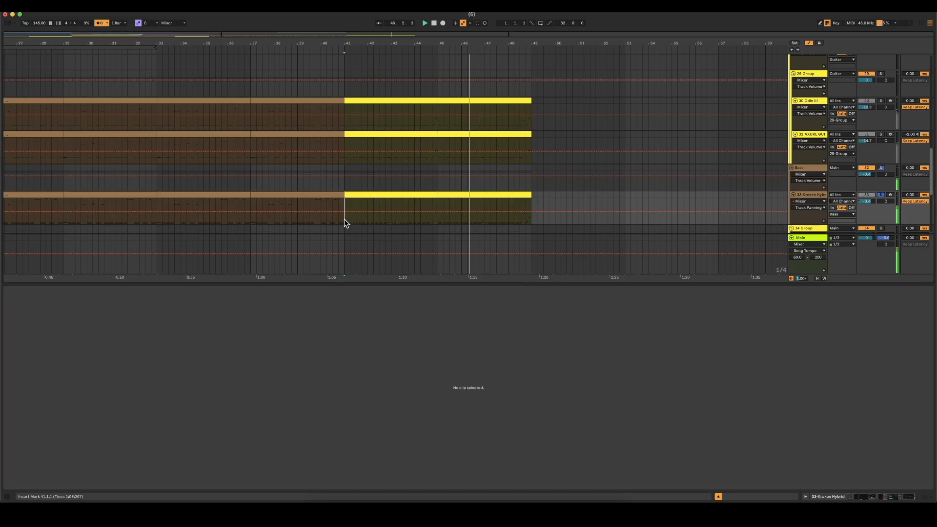
# - Raise the velocities of all notes in the bass clip at bar 45 and listen to the result
pyautogui.click(460, 201)
pyautogui.moveTo(492, 472); pyautogui.dragTo(493, 461)
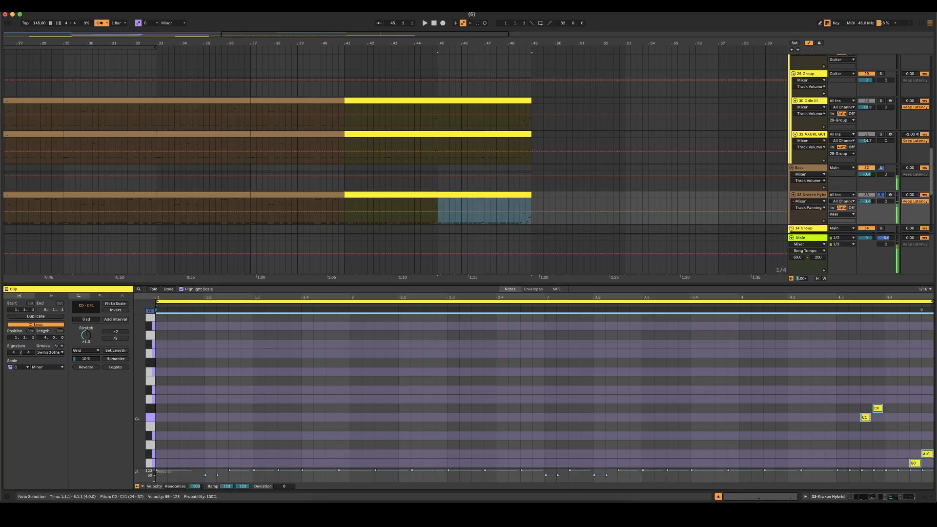
pyautogui.press('super+alt+l')
pyautogui.press('space')
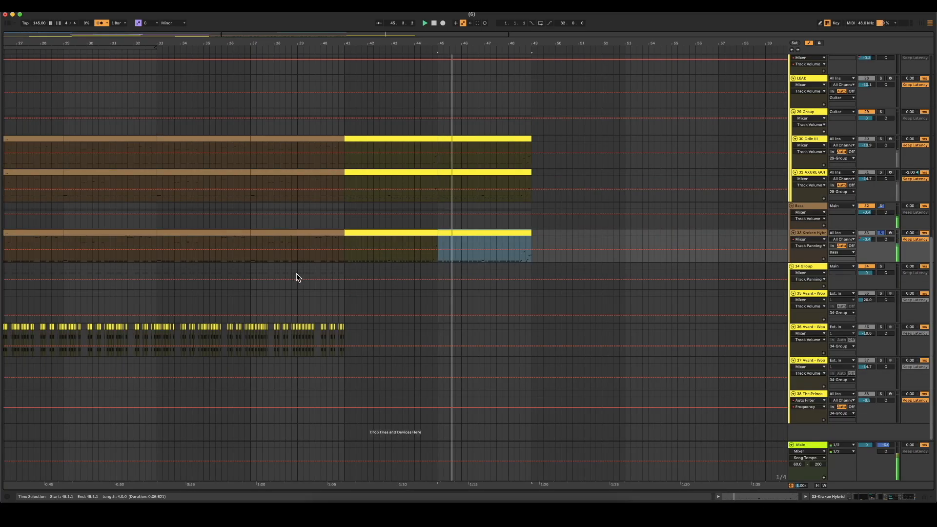
pyautogui.click(321, 293)
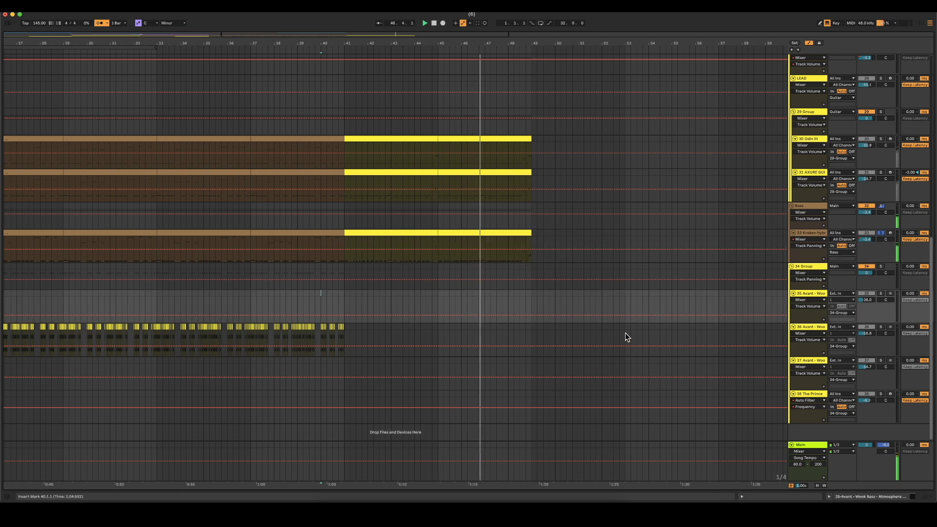
pyautogui.doubleClick(500, 231)
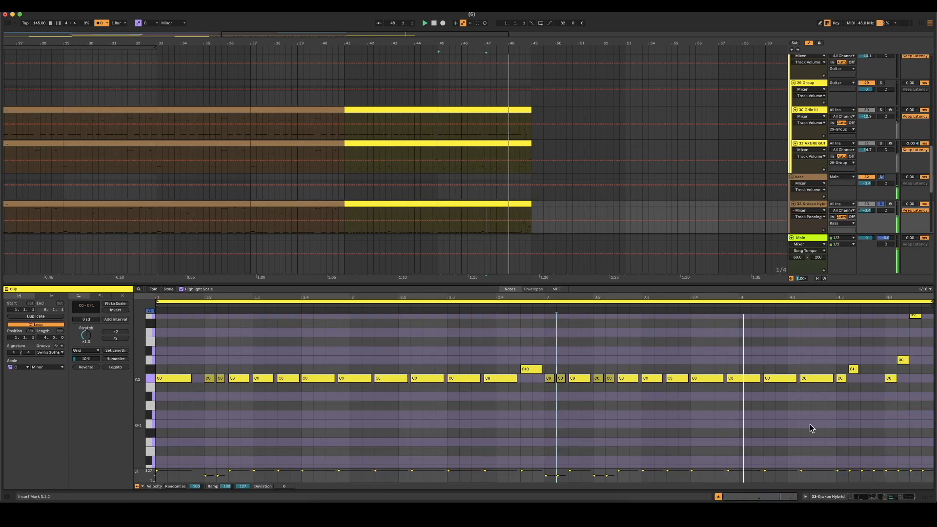
# - Bring the softer notes in the bass clip up to full velocity and shorten all its notes slightly
pyautogui.moveTo(350, 379); pyautogui.dragTo(350, 348)
pyautogui.moveTo(541, 369); pyautogui.dragTo(538, 370)
pyautogui.press('space')
pyautogui.click(662, 435)
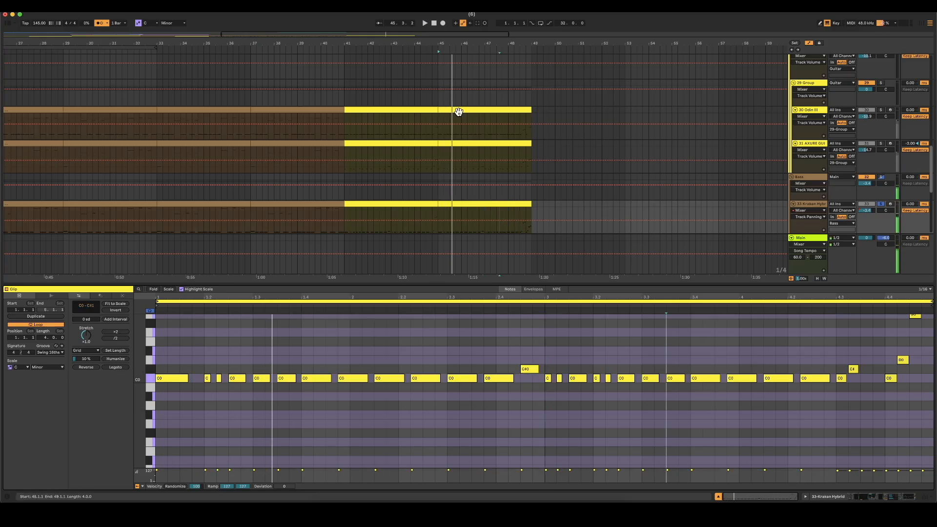
# - Consolidate the guitar and bass clips from bar 41 to 49 into one clip per track, and humanize their notes by 10%
pyautogui.click(421, 203)
pyautogui.keyDown('shift'); pyautogui.click(472, 110); pyautogui.keyUp('shift')
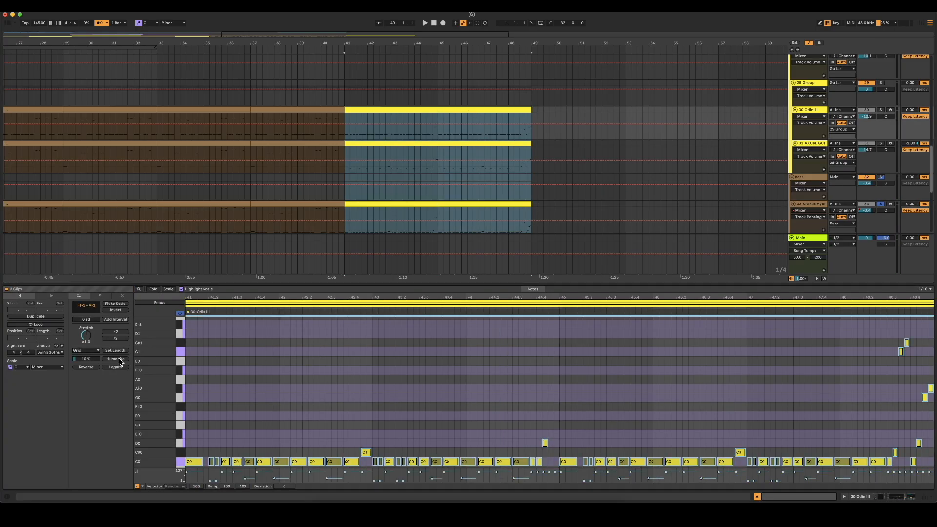
pyautogui.click(119, 361)
pyautogui.press('space')
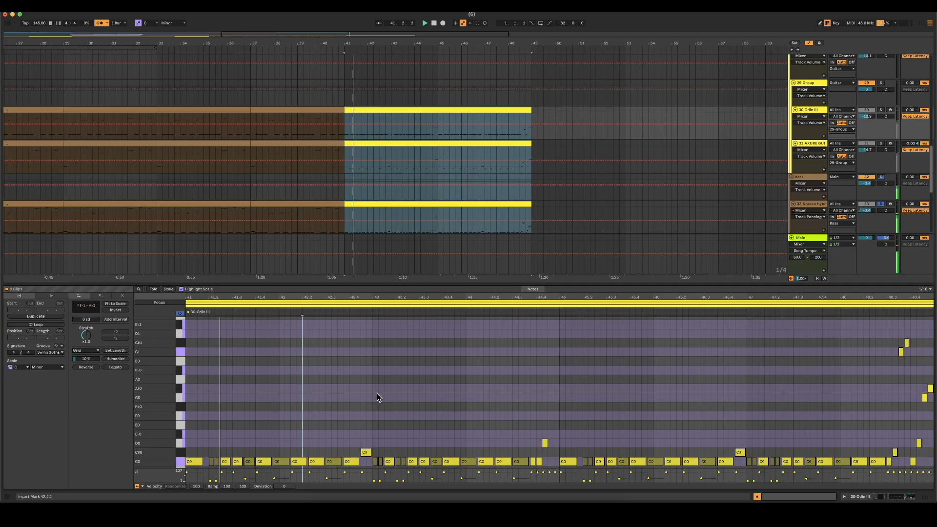
# - Insert an empty four-bar MIDI clip at bar 41 on the DRUM MIDI track
pyautogui.click(454, 143)
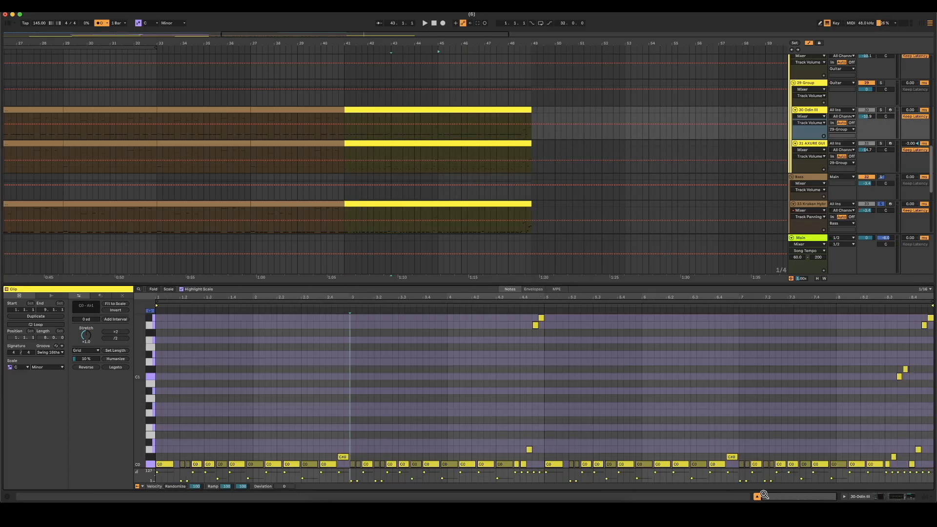
pyautogui.click(757, 497)
pyautogui.scroll(1, 331, 383)
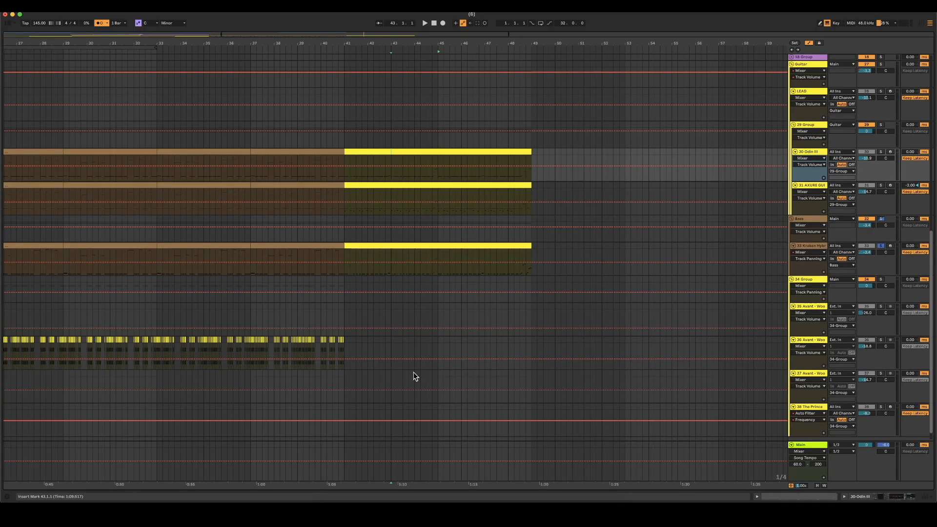
pyautogui.scroll(20, 409, 376)
pyautogui.moveTo(344, 106); pyautogui.dragTo(530, 99)
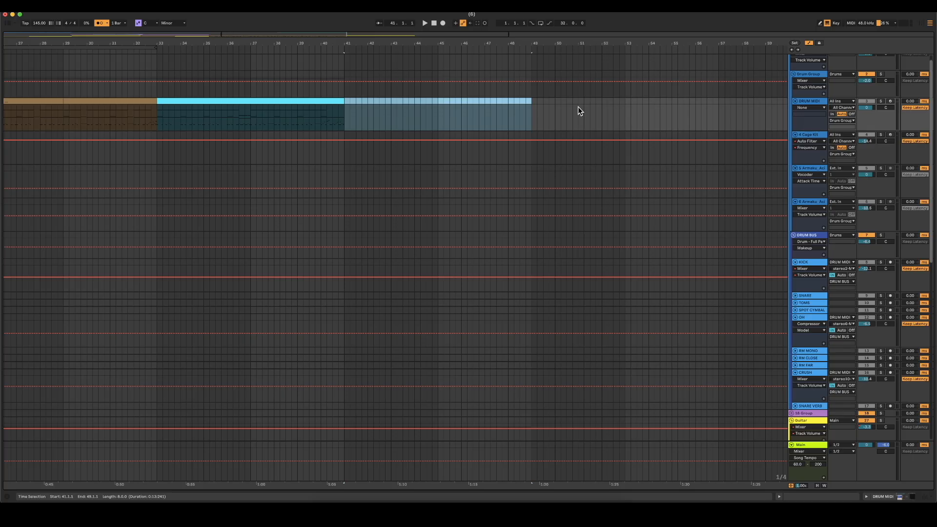
pyautogui.moveTo(435, 99)
pyautogui.mouseDown()
pyautogui.moveTo(346, 103)
pyautogui.moveTo(437, 100)
pyautogui.mouseUp()
pyautogui.press('super+shift+m')
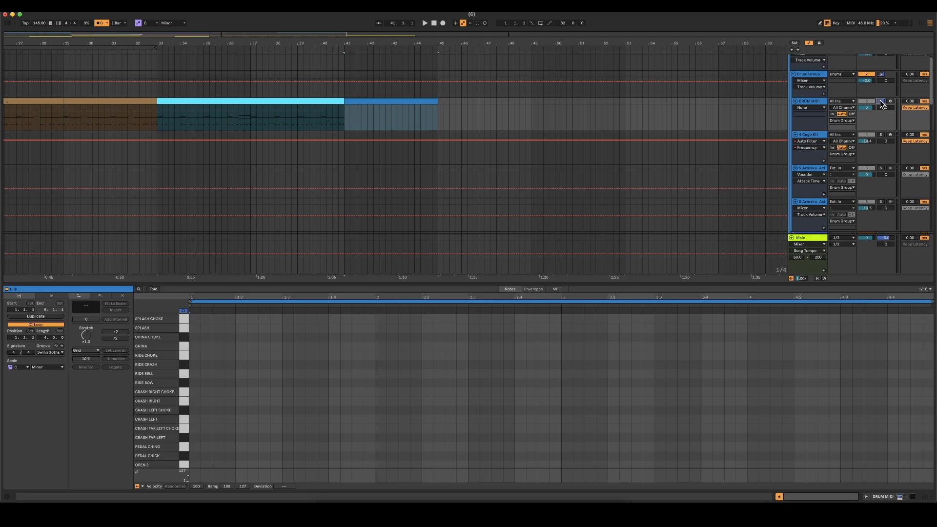
pyautogui.press('space')
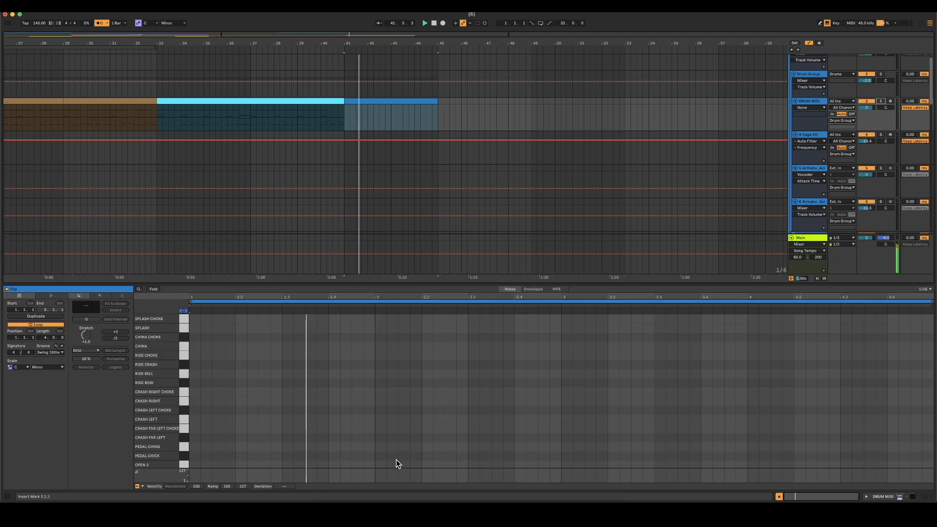
# - Add a SNARE HIT note at velocity 127 on beat 3 of the first bar and duplicate it to the other three bars
pyautogui.doubleClick(286, 447)
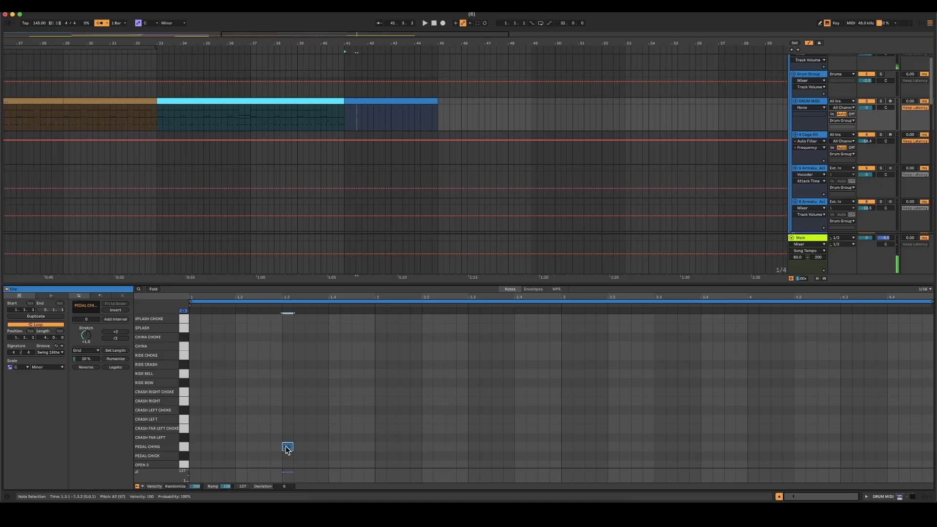
pyautogui.scroll(-5, 329, 448)
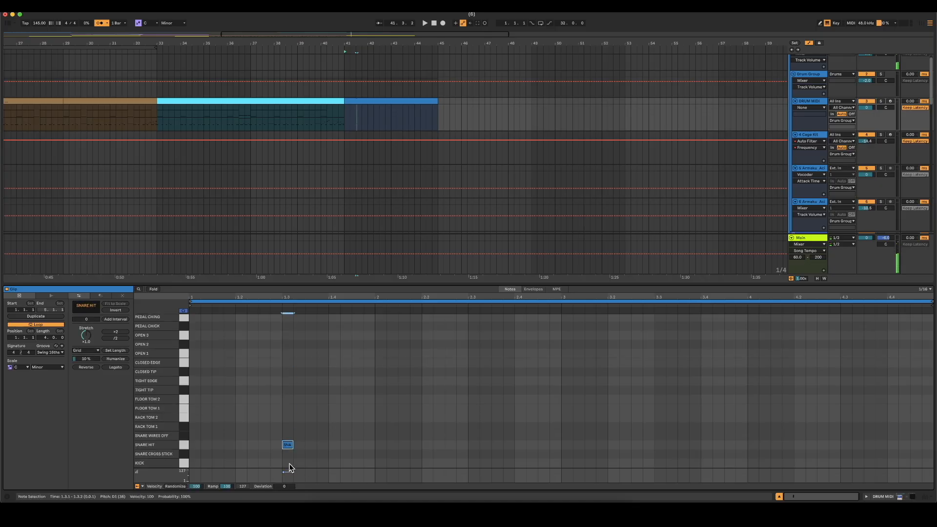
pyautogui.press('super+d')
pyautogui.press('super+d')
pyautogui.press('super+d')
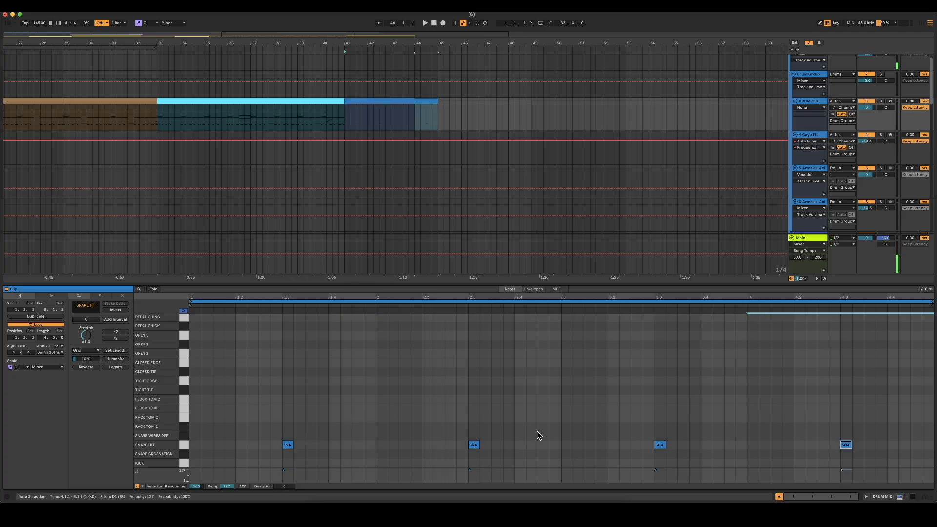
# - Audition the four snare notes on SNARE CROSS STICK and SNARE WIRES OFF, and return them to SNARE HIT
pyautogui.press('super+a')
pyautogui.moveTo(287, 448); pyautogui.dragTo(292, 459)
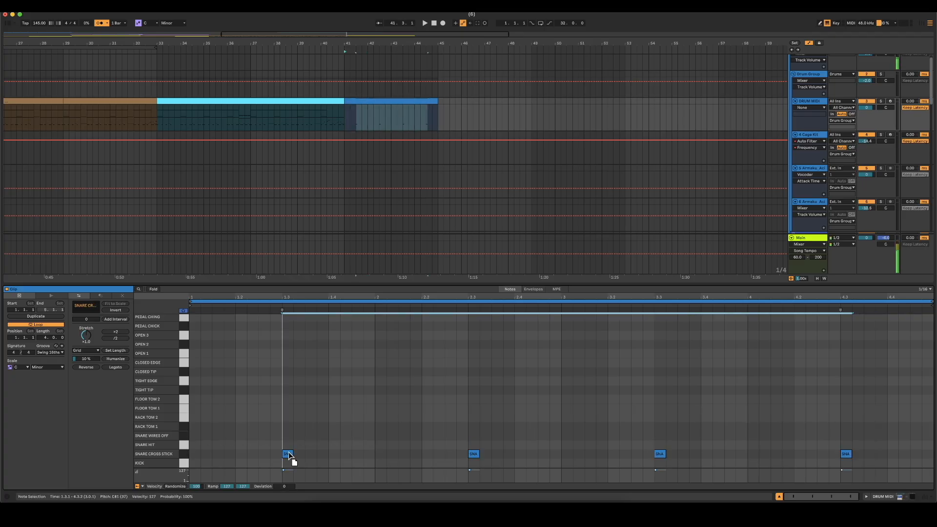
pyautogui.click(342, 430)
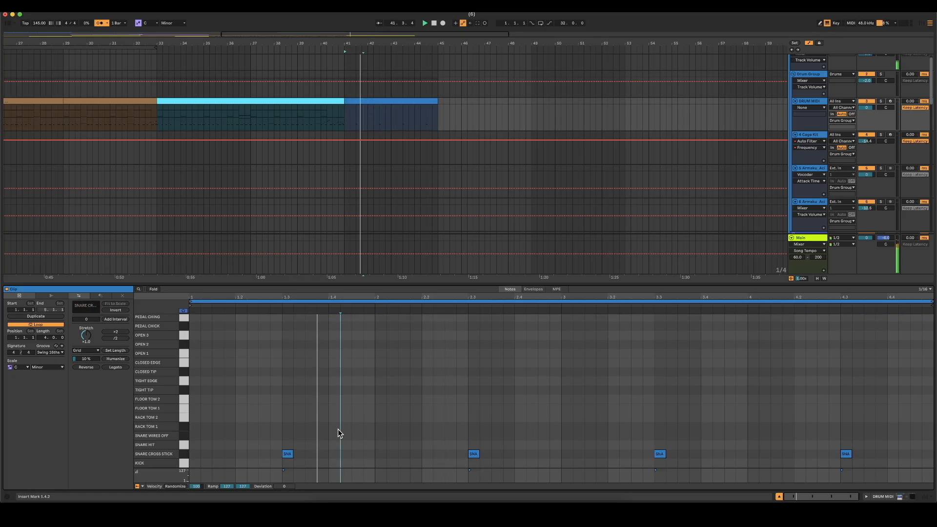
pyautogui.moveTo(267, 432)
pyautogui.mouseDown()
pyautogui.moveTo(350, 453)
pyautogui.moveTo(929, 459)
pyautogui.mouseUp()
pyautogui.moveTo(848, 453); pyautogui.dragTo(849, 434)
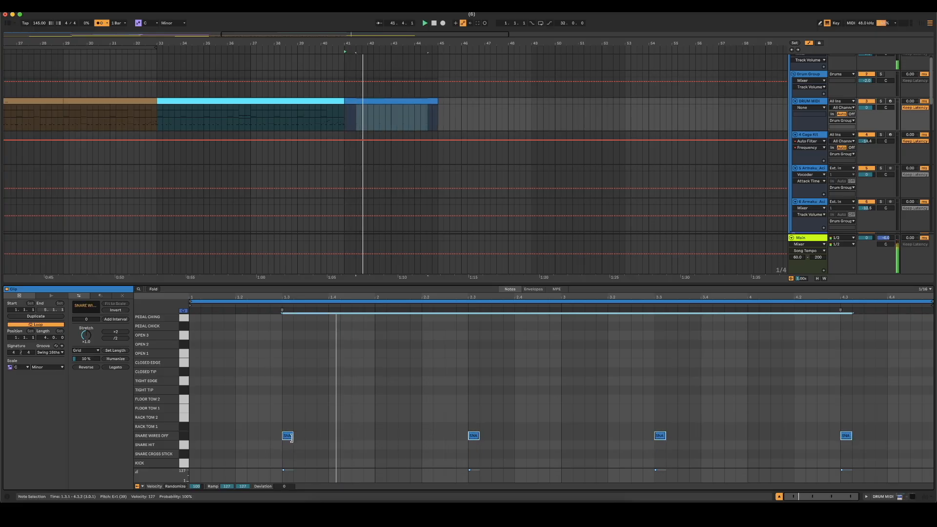
pyautogui.moveTo(288, 440); pyautogui.dragTo(292, 454)
pyautogui.click(195, 460)
pyautogui.press('space')
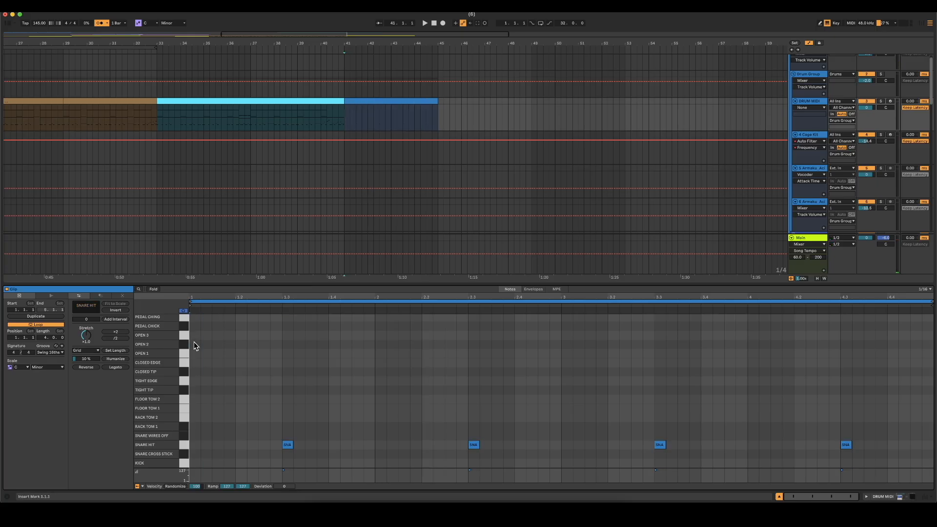
# - Open the Modern & Massive 2 groove list on the DRUM MIDI track and audition the Song 10 Chorus F groove
pyautogui.click(815, 101)
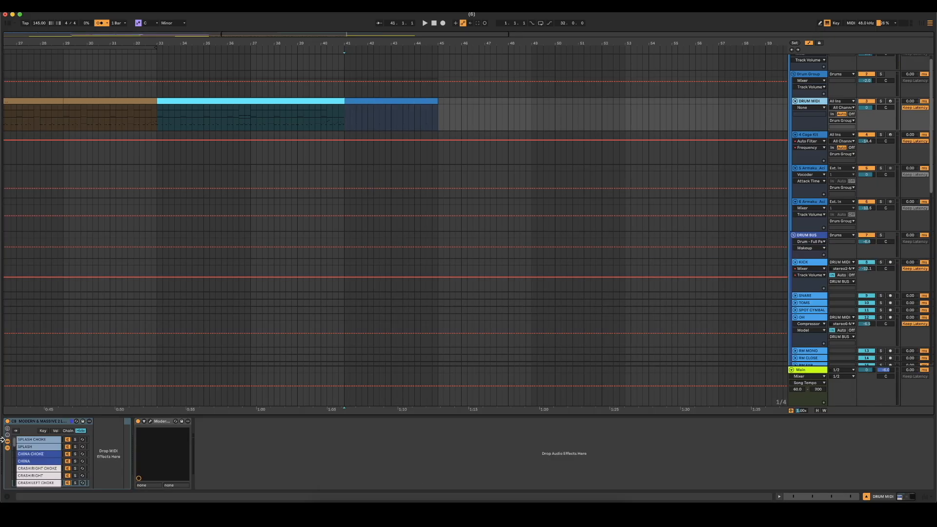
pyautogui.click(150, 421)
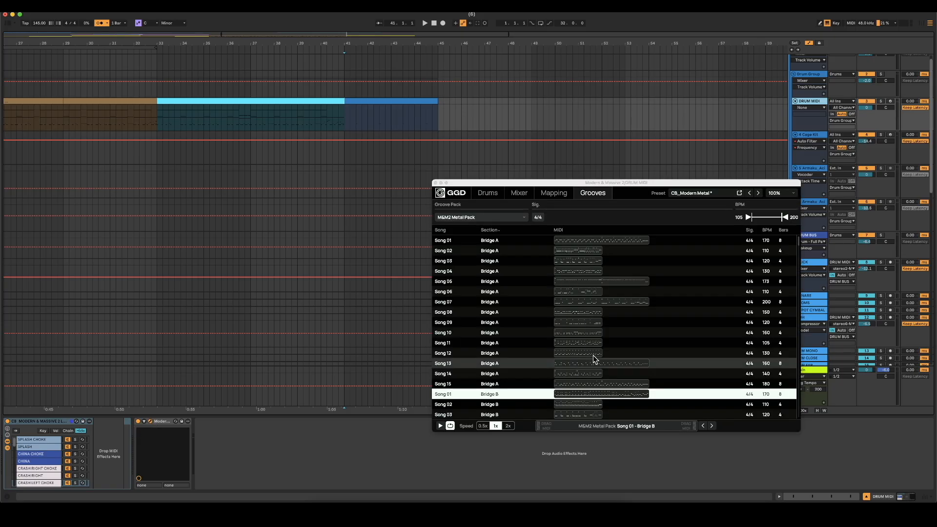
pyautogui.scroll(-10, 509, 297)
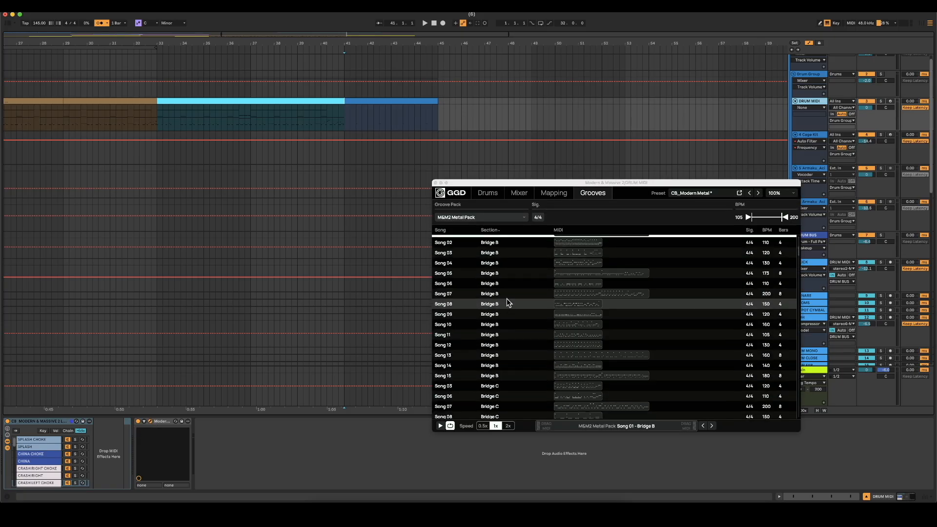
pyautogui.scroll(-20, 521, 331)
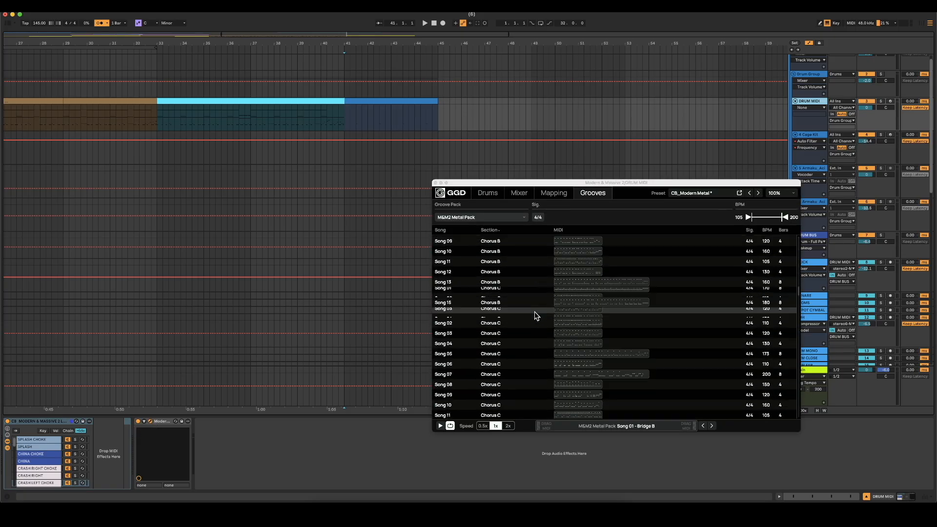
pyautogui.click(542, 341)
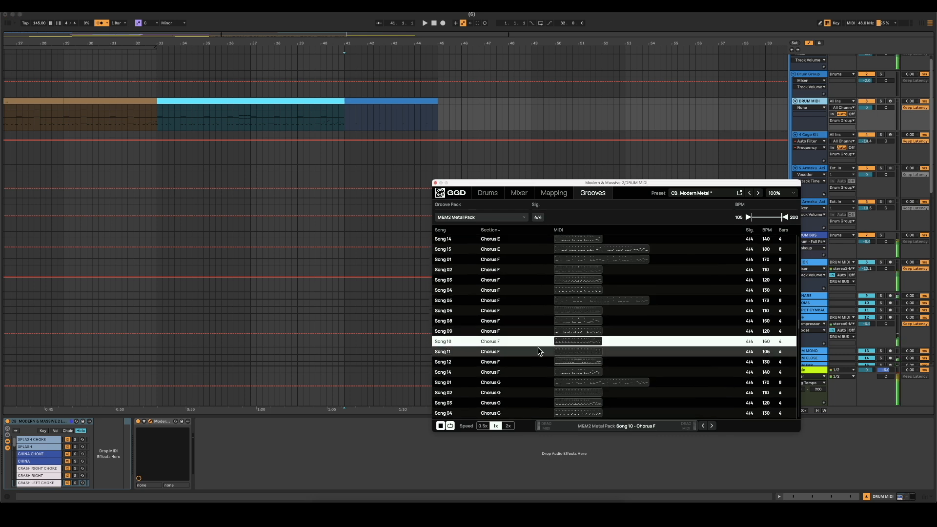
# - Audition more M&M2 Metal Pack grooves, including Song 06 Chorus G, Song 06 Chorus I and Song 04 Pre-Chorus A
pyautogui.click(537, 351)
pyautogui.scroll(-5, 527, 354)
pyautogui.scroll(5, 527, 354)
pyautogui.click(531, 356)
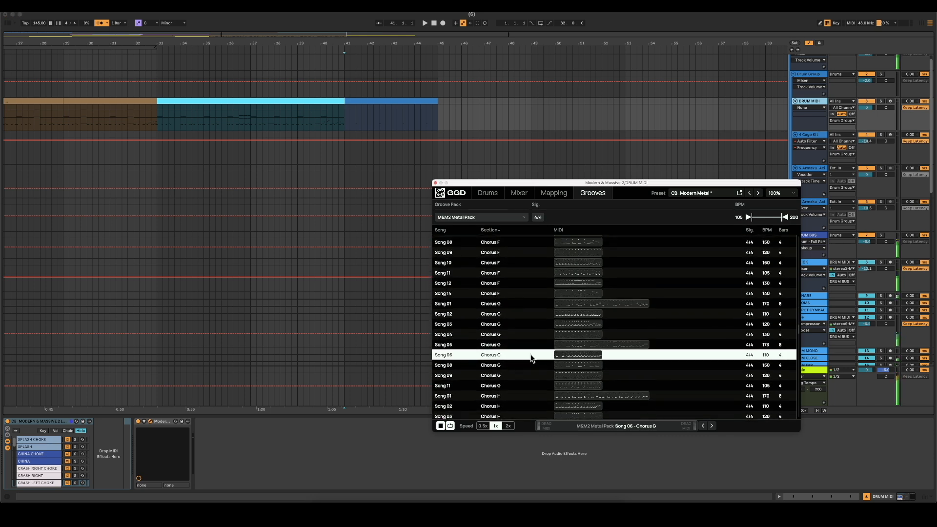
pyautogui.scroll(-20, 522, 376)
pyautogui.click(520, 374)
pyautogui.scroll(-13, 513, 377)
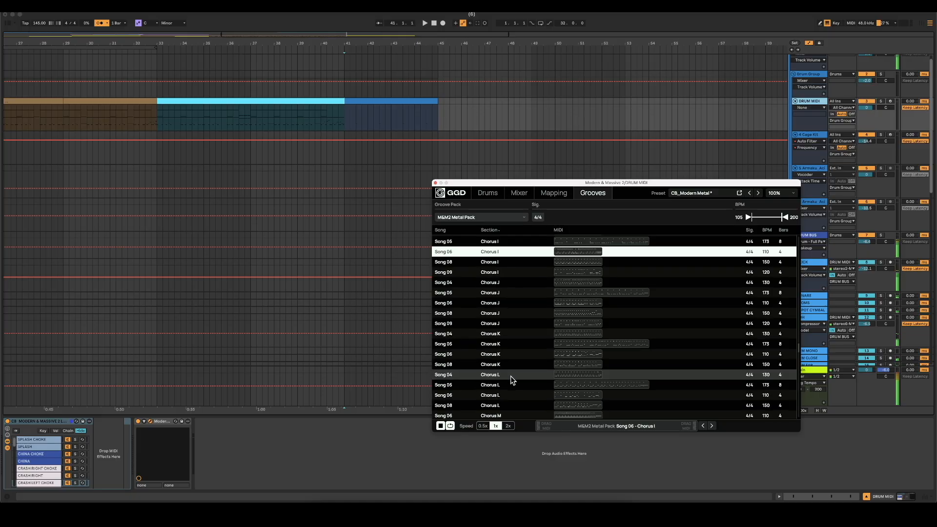
pyautogui.scroll(-5, 512, 376)
pyautogui.click(519, 358)
pyautogui.scroll(-5, 520, 360)
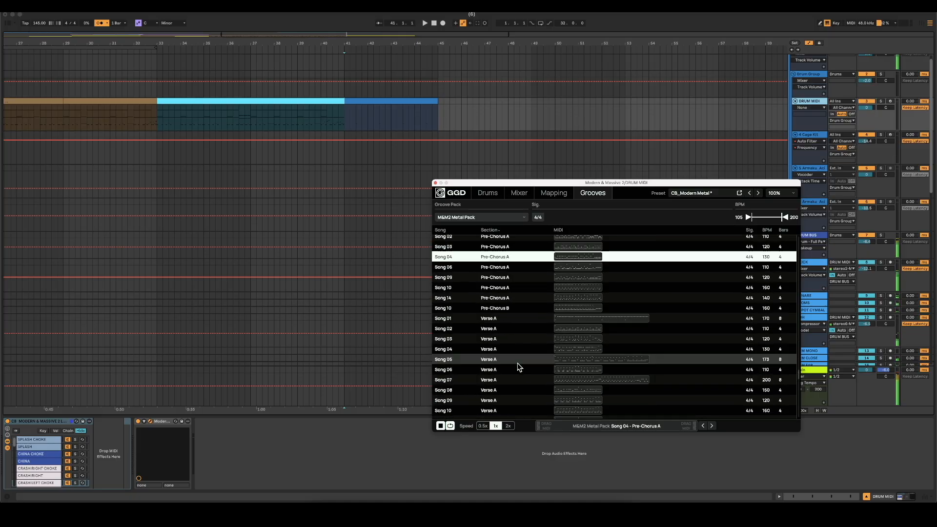
# - Preview the Song 04 Verse A groove and place it on the DRUM MIDI track at bar 45
pyautogui.scroll(-1, 523, 358)
pyautogui.click(523, 356)
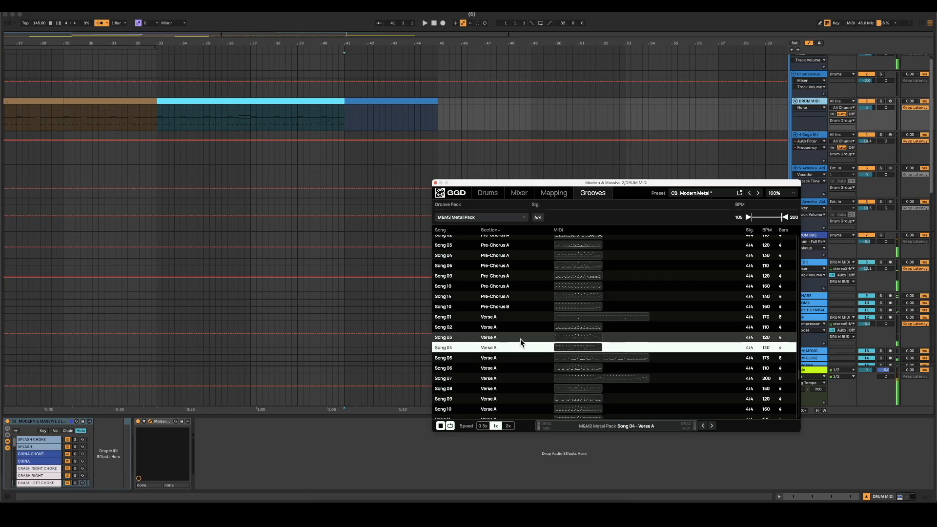
pyautogui.moveTo(492, 350); pyautogui.dragTo(453, 104)
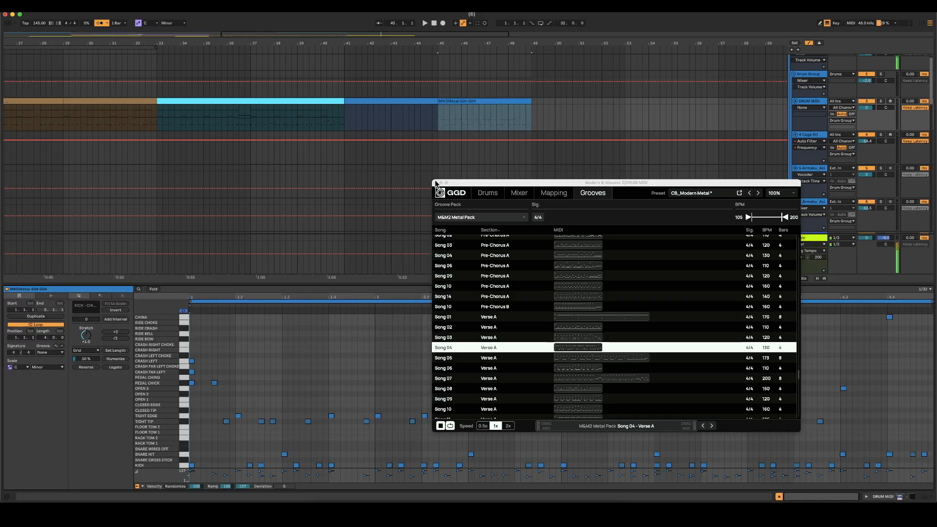
# - Close the drum plugin window and move the Song 04 Verse A groove clip from bar 45 to bar 41 on the DRUM MIDI track
pyautogui.click(435, 182)
pyautogui.moveTo(927, 437); pyautogui.dragTo(82, 110)
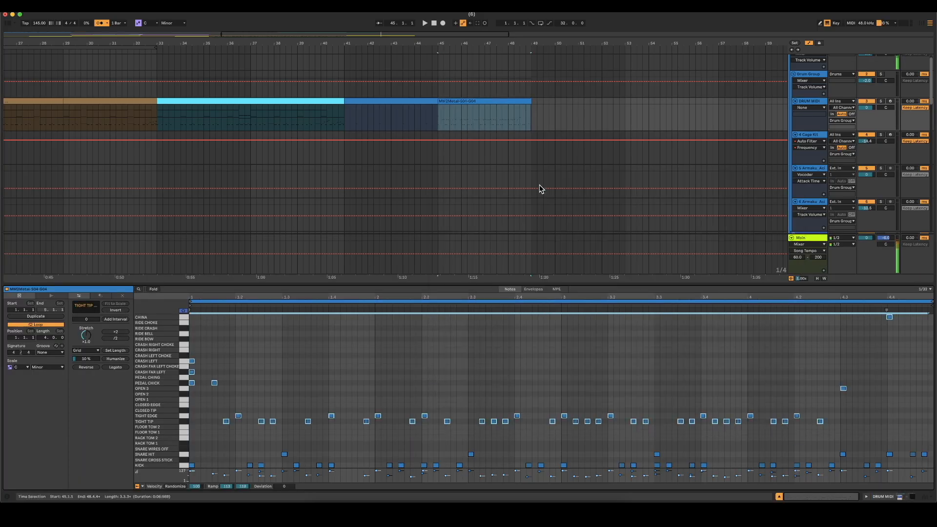
pyautogui.click(376, 440)
pyautogui.moveTo(485, 100); pyautogui.dragTo(386, 111)
pyautogui.click(382, 118)
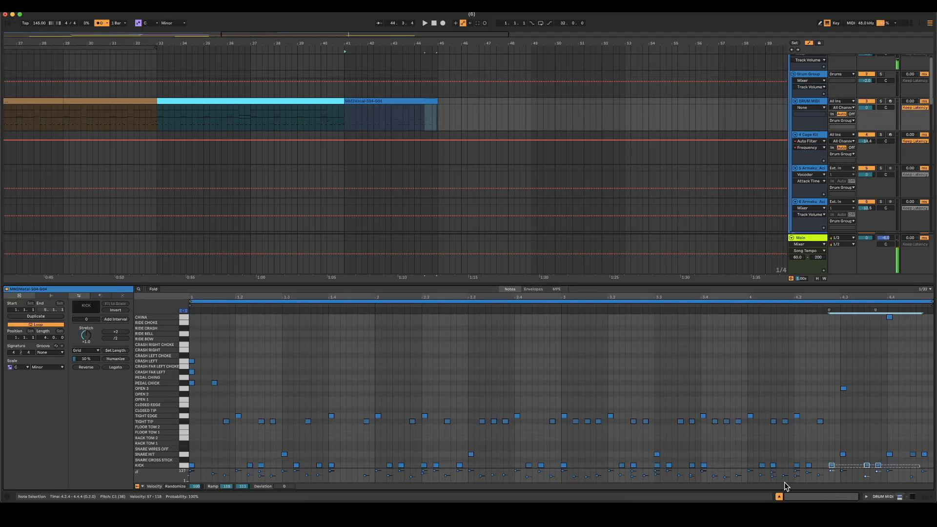
# - Play the groove clip at bar 41 and duplicate it to bar 45
pyautogui.press('space')
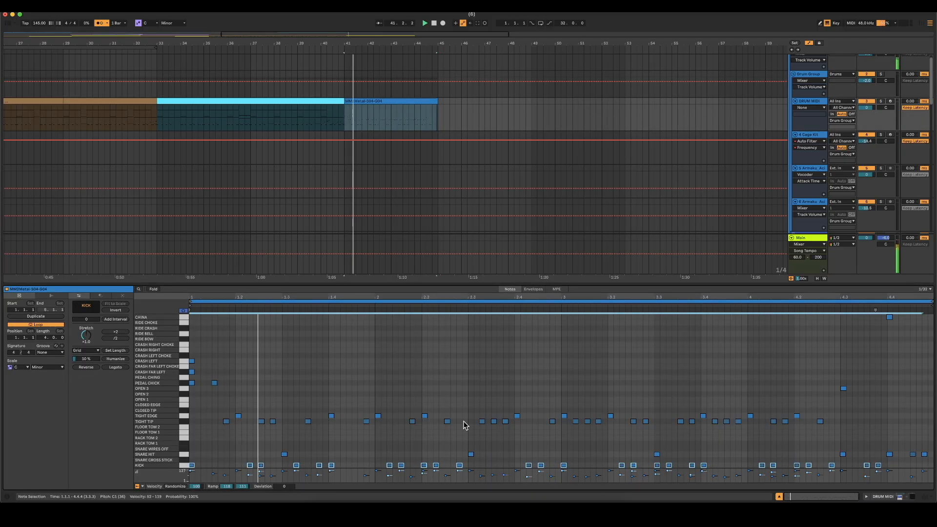
pyautogui.click(350, 344)
pyautogui.click(474, 342)
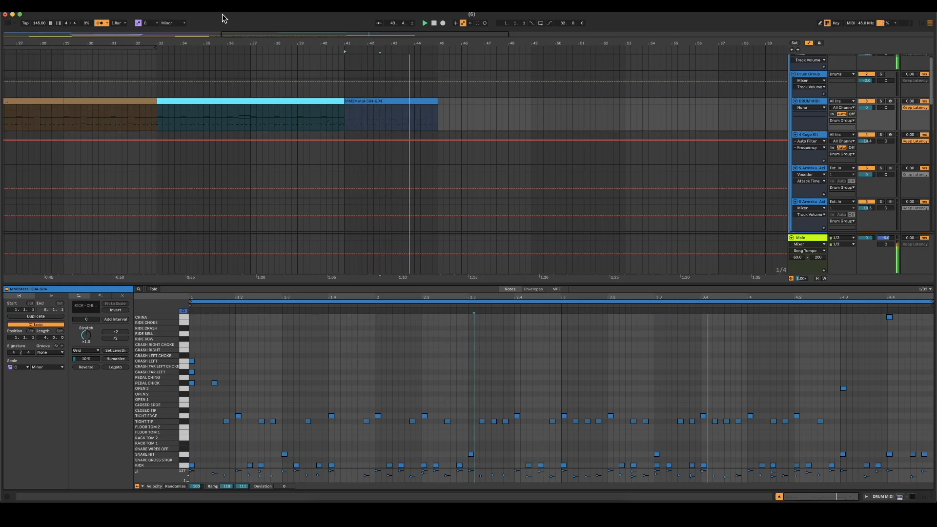
pyautogui.click(402, 101)
pyautogui.hotkey('ctrl', 'd')
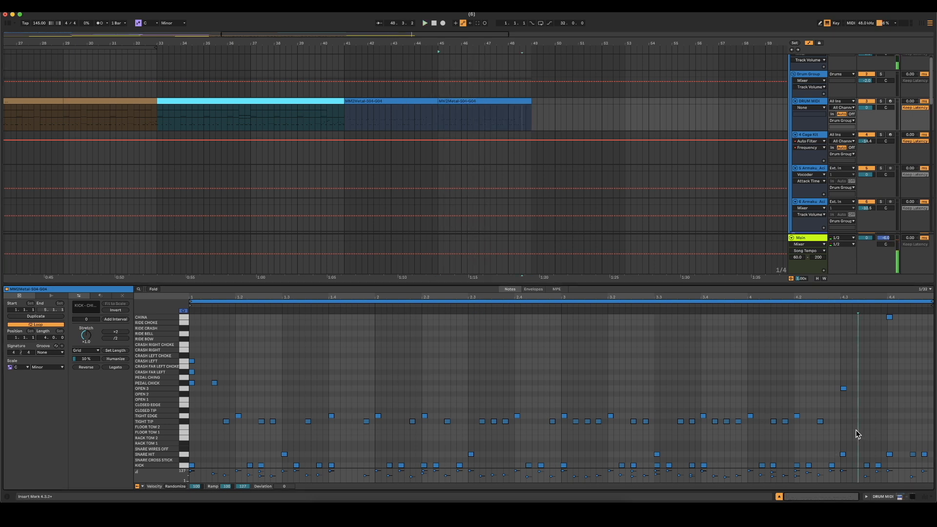
# - In the duplicated clip, replace the tight hi-hat notes from bar 3 onward with evenly spaced hits climbing through OPEN 1, OPEN 2 and OPEN 3
pyautogui.moveTo(857, 432); pyautogui.dragTo(566, 424)
pyautogui.press('Delete')
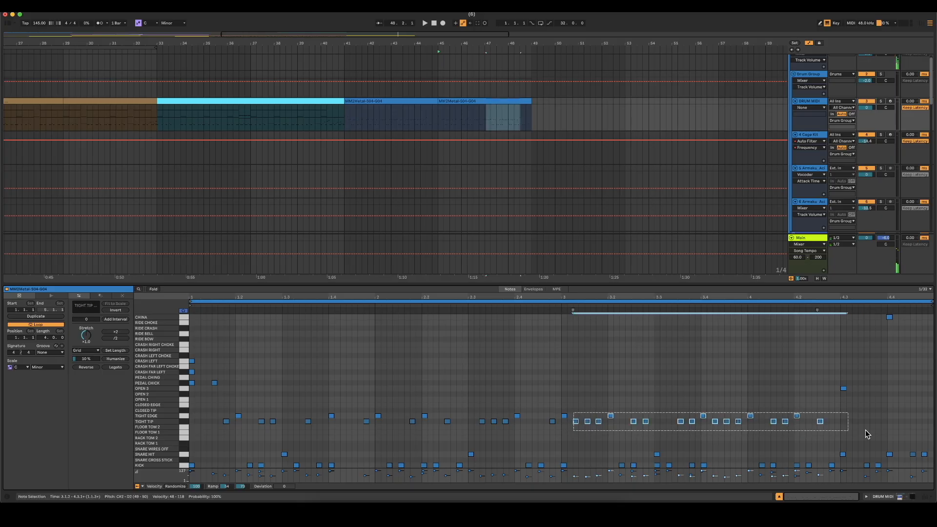
pyautogui.click(583, 412)
pyautogui.click(565, 414)
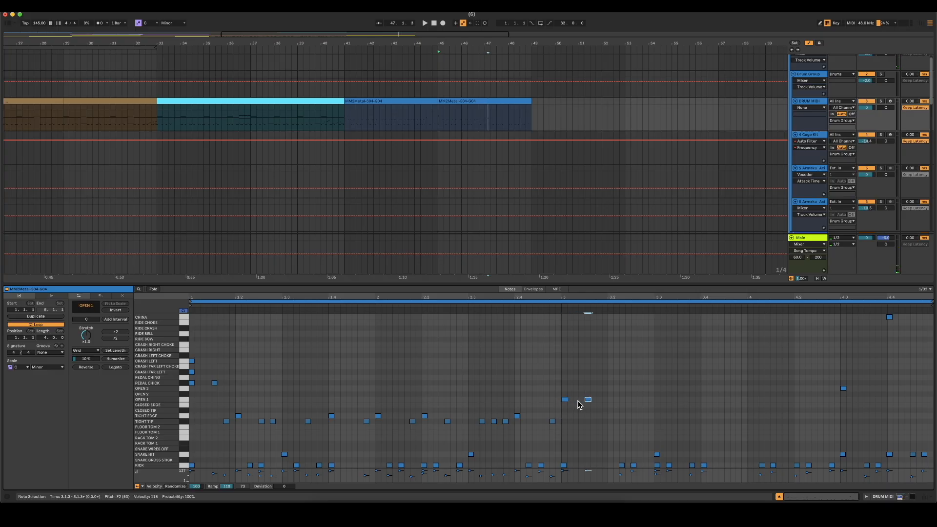
pyautogui.moveTo(561, 405); pyautogui.dragTo(609, 389)
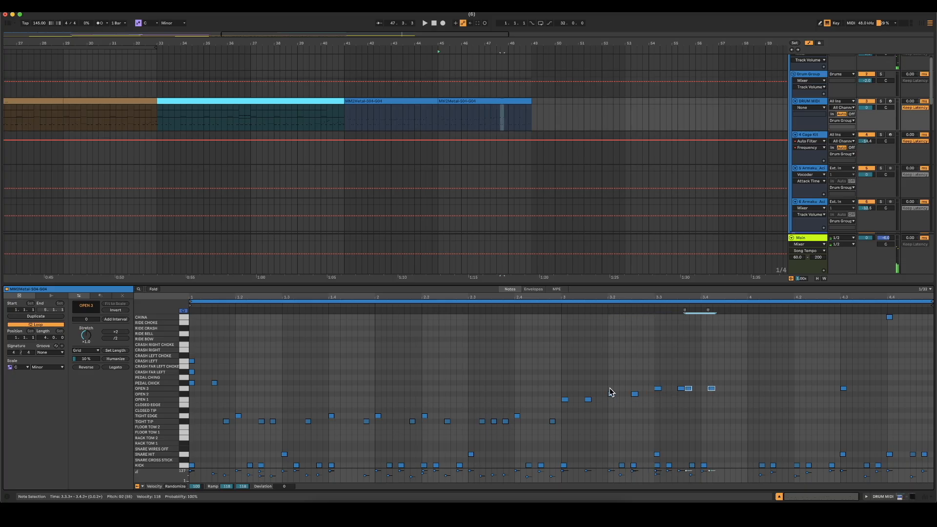
# - Stretch the open hi-hat notes to double time so that they fill the clip's last two bars
pyautogui.moveTo(770, 432); pyautogui.dragTo(561, 342)
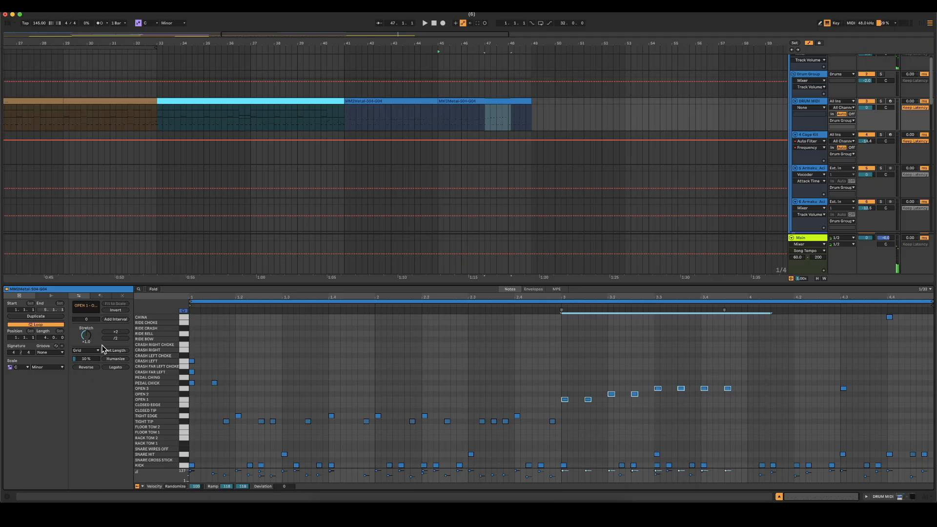
pyautogui.click(126, 338)
pyautogui.click(124, 332)
pyautogui.click(124, 331)
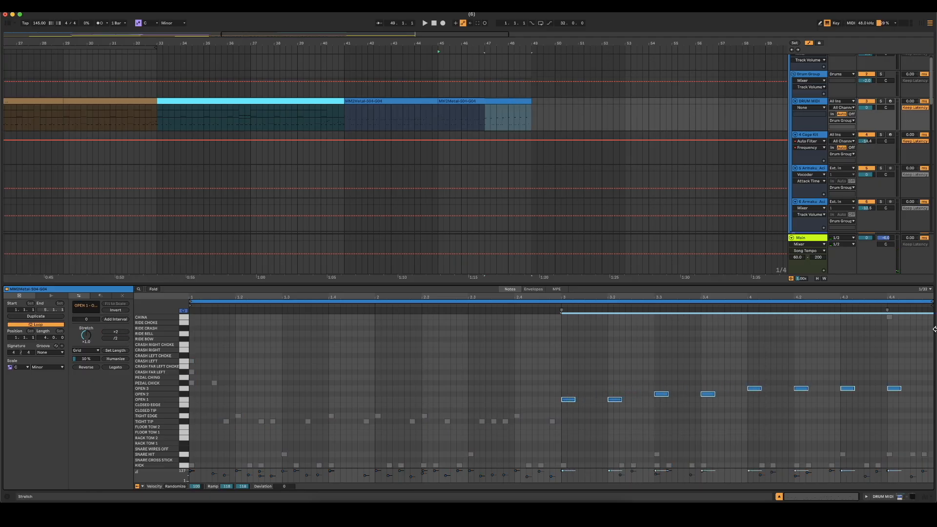
pyautogui.click(869, 370)
# - Give the open hi-hat notes a rising velocity ramp and play back the clip
pyautogui.moveTo(568, 415); pyautogui.dragTo(927, 384)
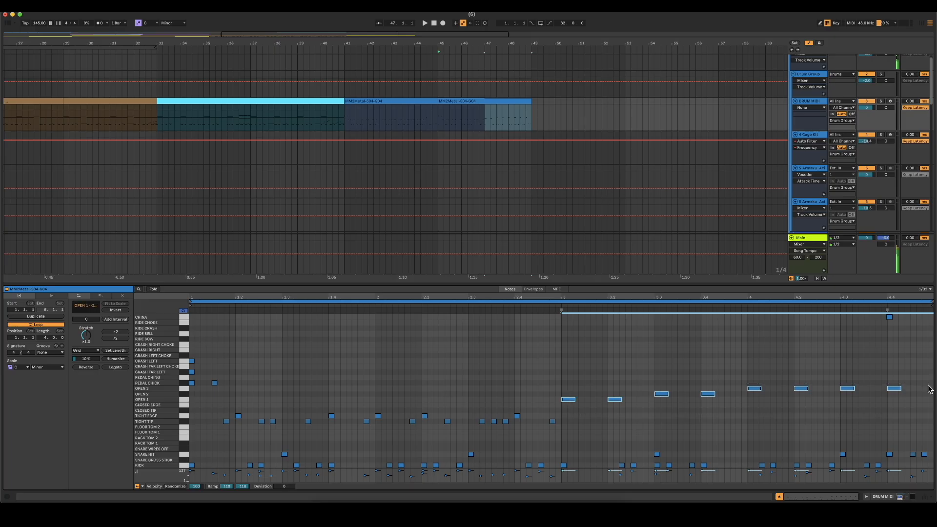
pyautogui.moveTo(227, 487); pyautogui.dragTo(227, 492)
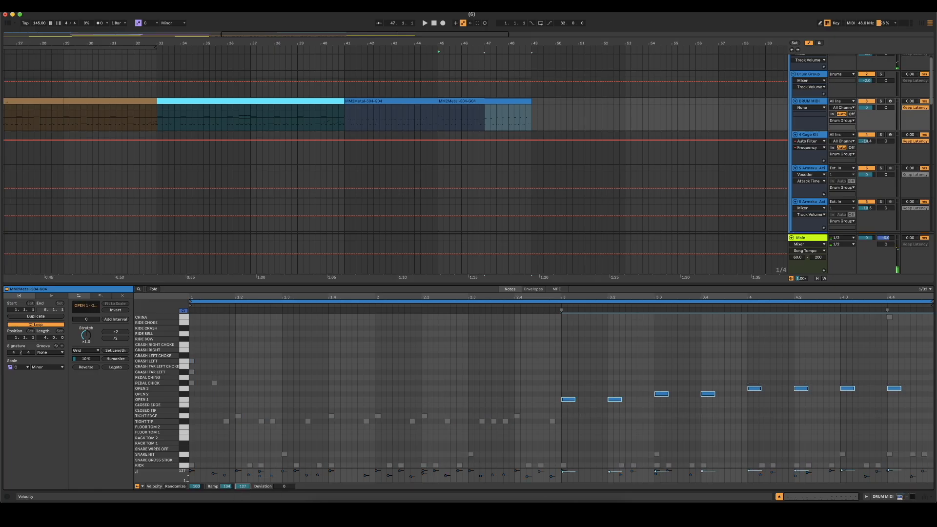
pyautogui.click(485, 368)
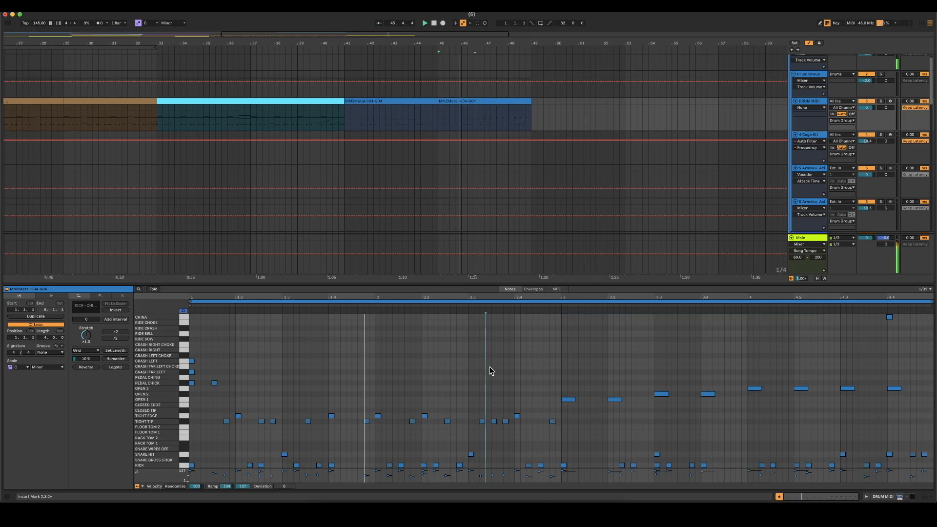
pyautogui.click(490, 365)
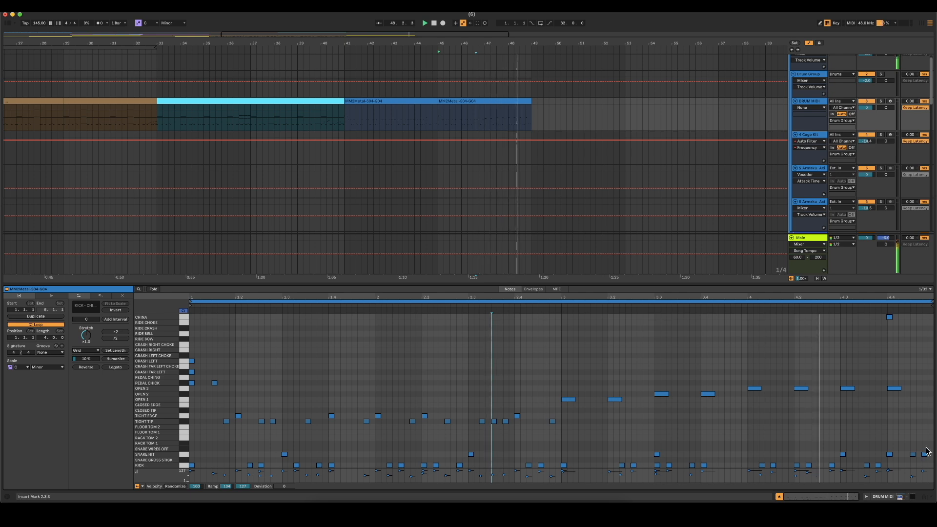
# - Add a CHINA hit at 4.3, match it with the one at 4.4, and adjust the velocity ramp of both hits
pyautogui.scroll(3, 884, 397)
pyautogui.doubleClick(848, 333)
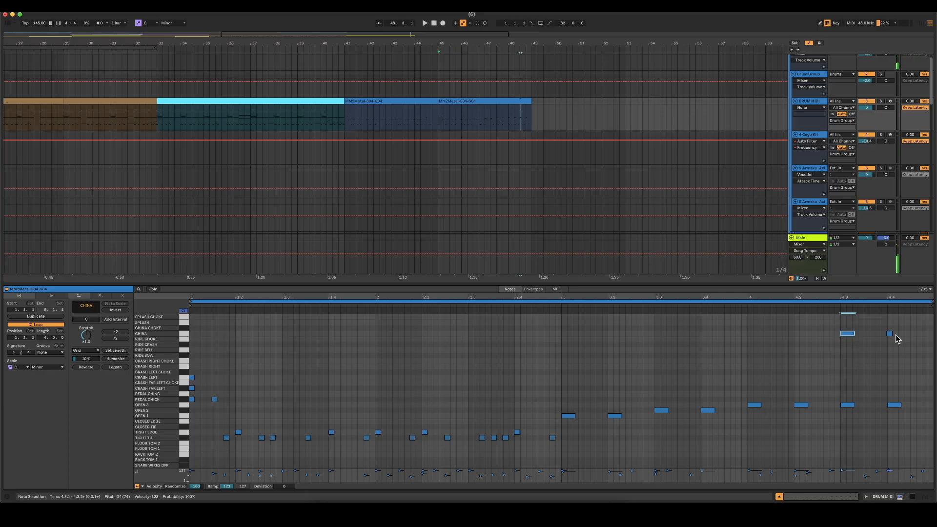
pyautogui.moveTo(893, 334); pyautogui.dragTo(845, 356)
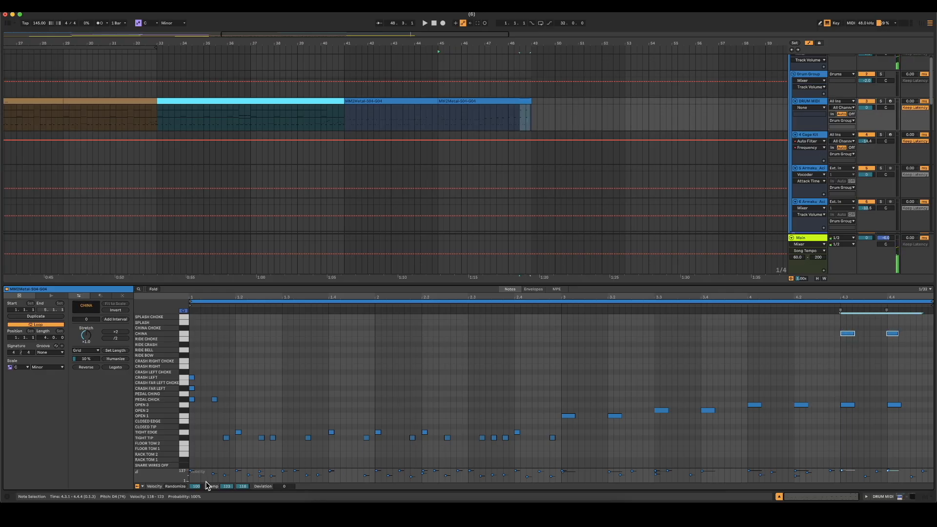
pyautogui.moveTo(226, 486); pyautogui.dragTo(227, 488)
pyautogui.scroll(-3, 931, 366)
pyautogui.click(876, 430)
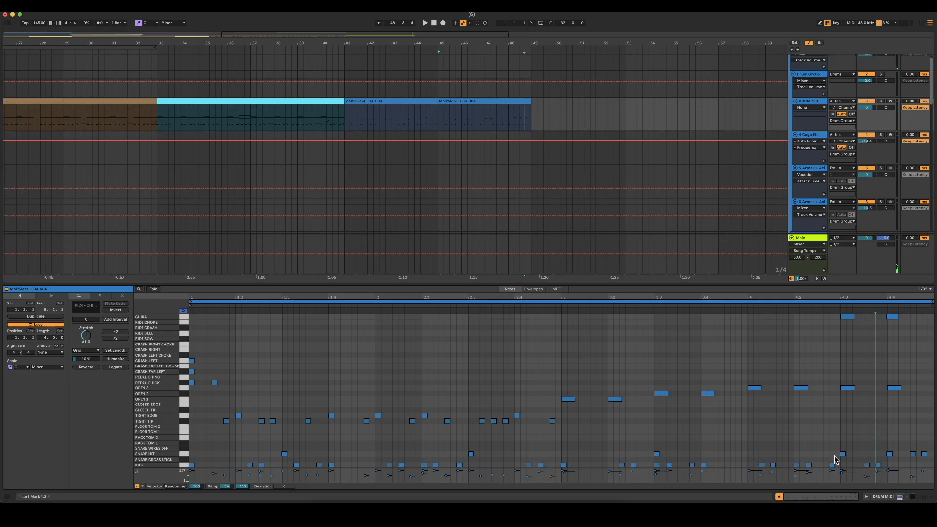
# - Add SNARE HIT notes across the last two beats of the clip to form a fill, and play it from bar 48 beat 3
pyautogui.moveTo(932, 445); pyautogui.dragTo(886, 456)
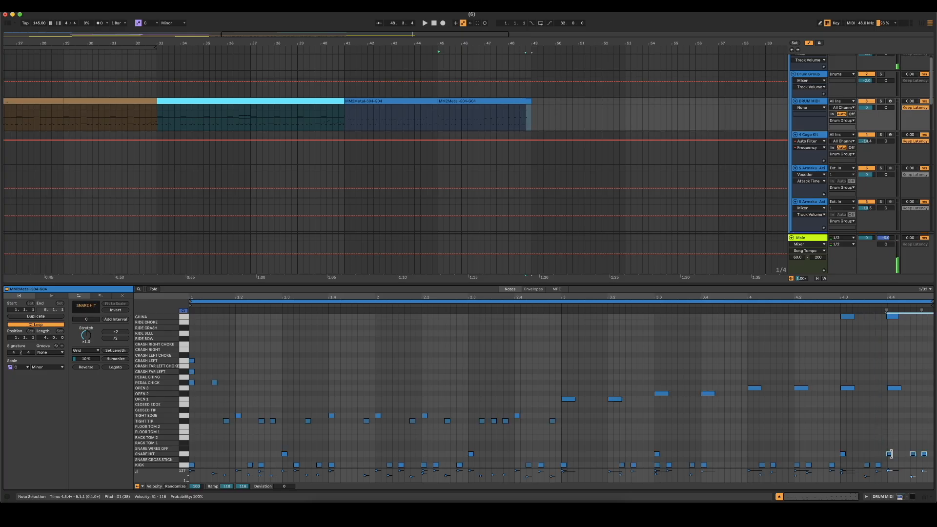
pyautogui.click(887, 459)
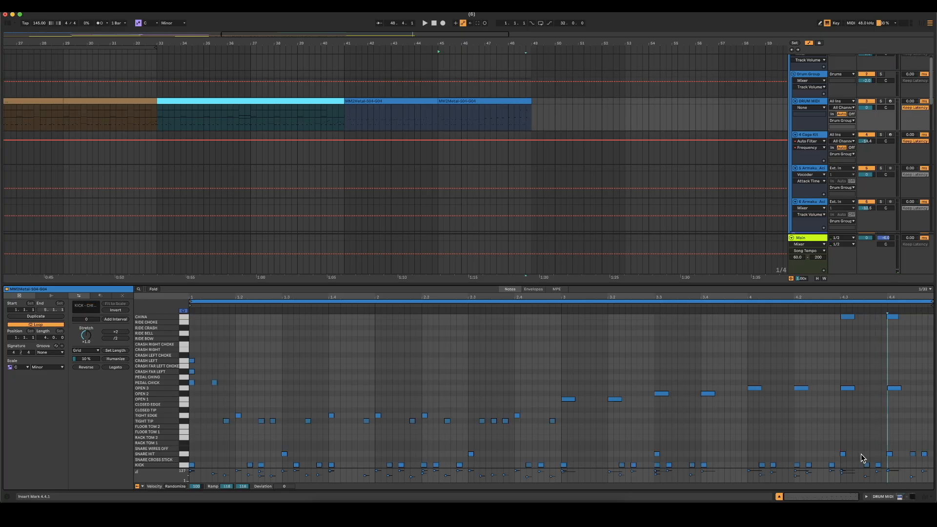
pyautogui.doubleClick(862, 453)
pyautogui.press('Right')
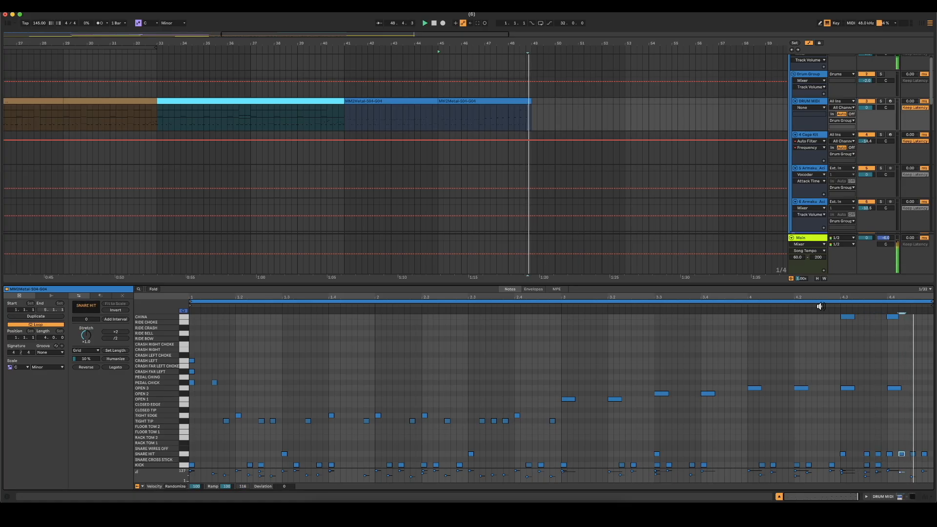
pyautogui.click(912, 454)
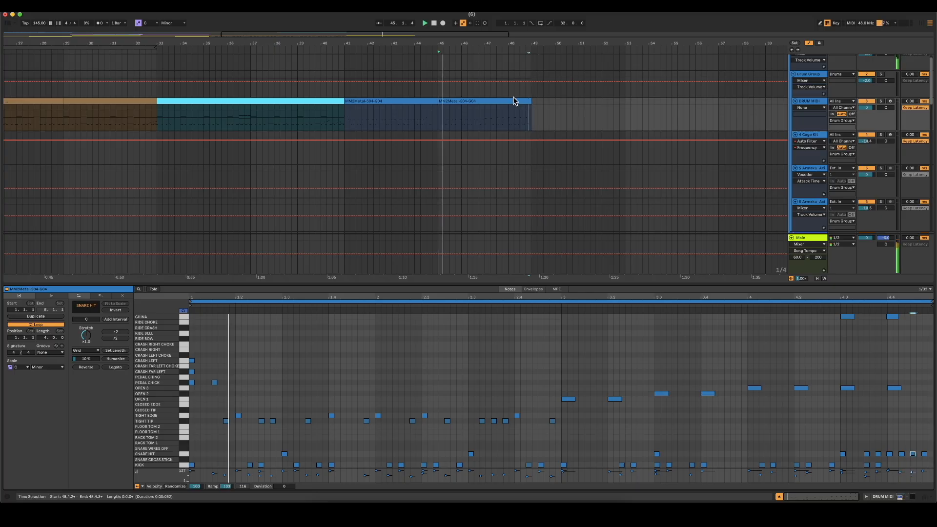
pyautogui.click(523, 120)
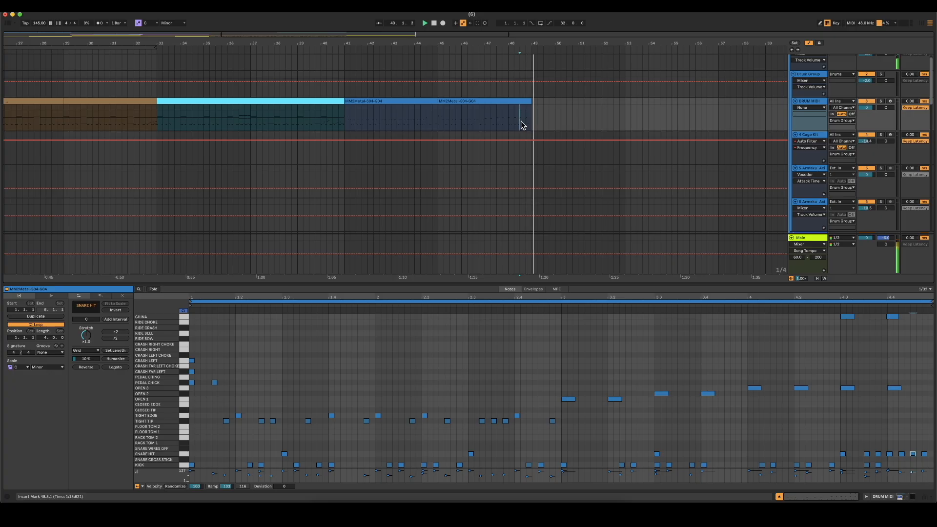
# - Duplicate the two KICK notes of beat 4.3 to the end of the clip under the snare fill, and raise their velocity
pyautogui.moveTo(888, 466); pyautogui.dragTo(836, 468)
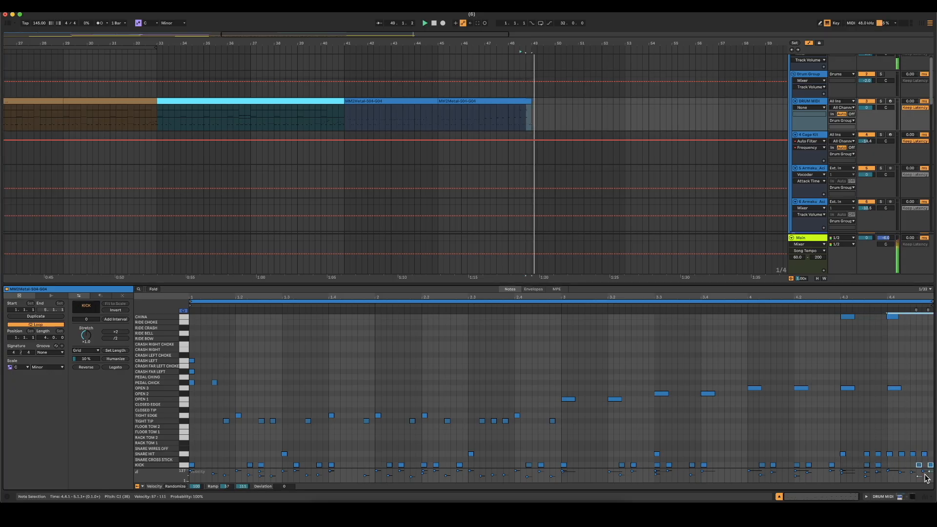
pyautogui.press('space')
pyautogui.press('space')
pyautogui.moveTo(227, 485); pyautogui.dragTo(227, 478)
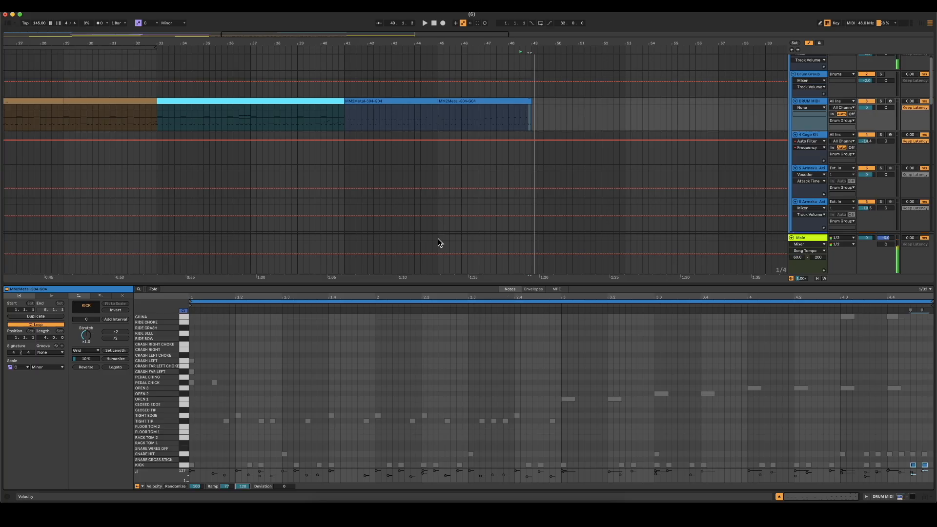
pyautogui.click(924, 454)
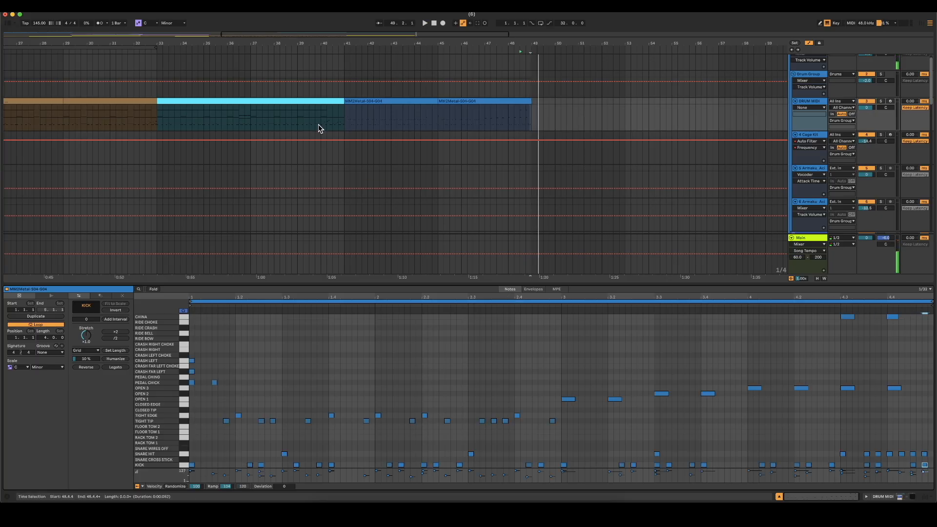
# - Hide the clip editor, show the whole arrangement with the Drums group collapsed, and play the song from the start
pyautogui.click(303, 122)
pyautogui.click(779, 497)
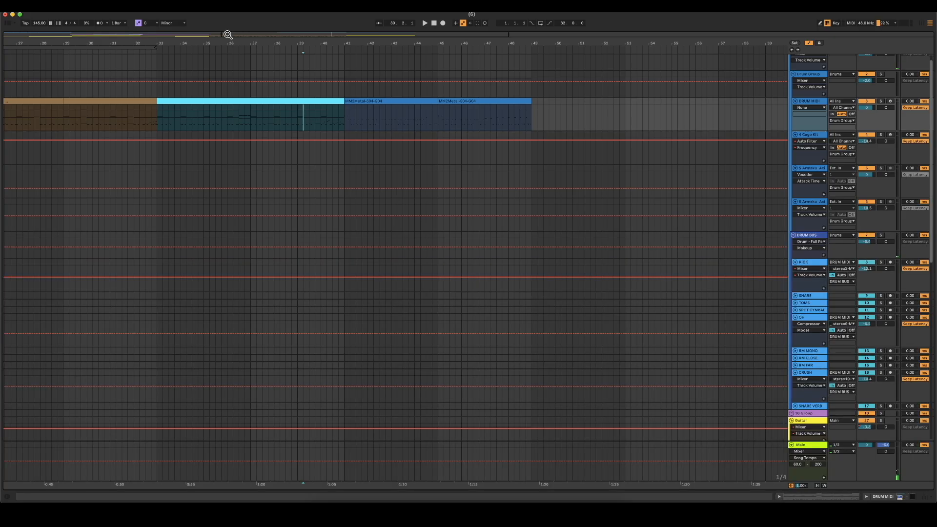
pyautogui.moveTo(385, 36); pyautogui.dragTo(385, 14)
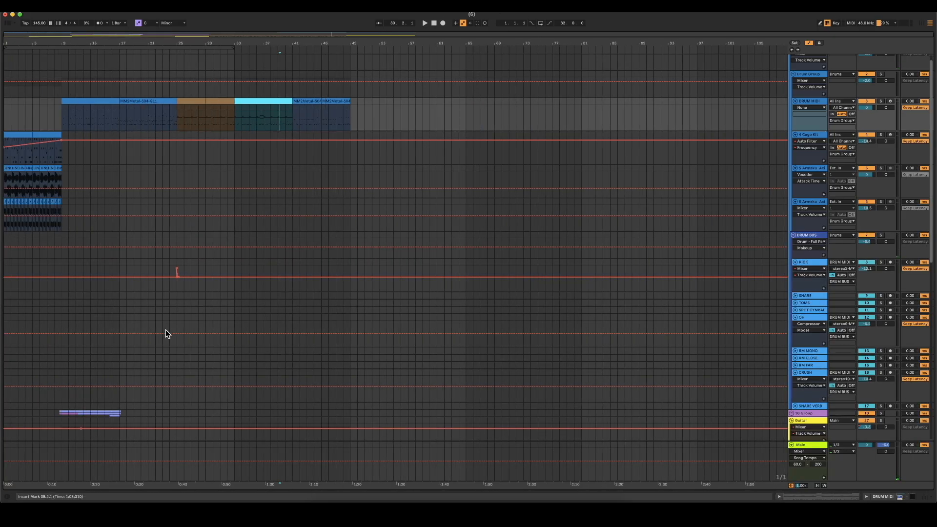
pyautogui.click(63, 261)
pyautogui.press('space')
pyautogui.scroll(-15, 77, 288)
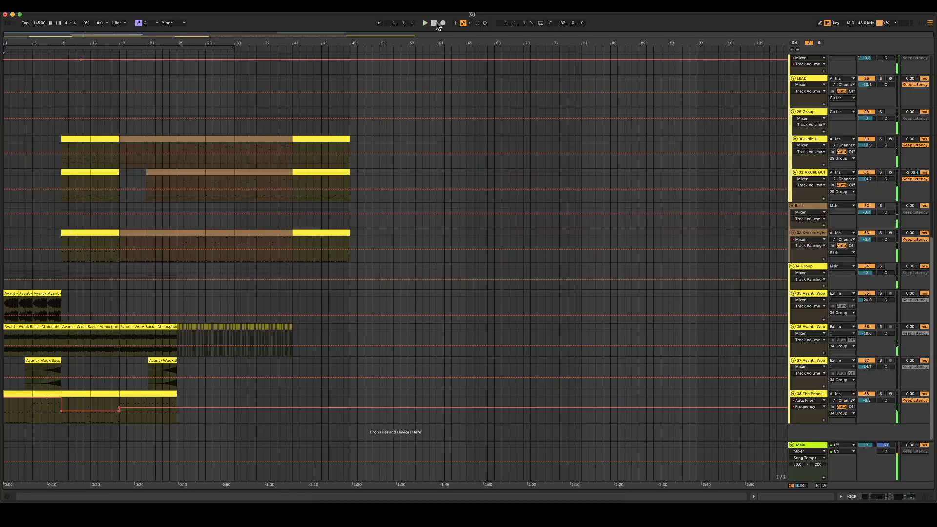
pyautogui.scroll(15, 573, 110)
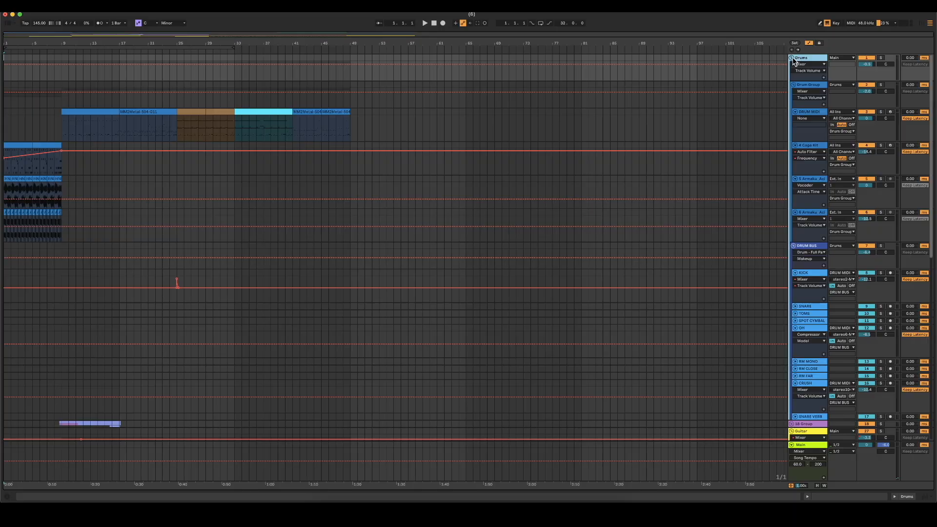
pyautogui.click(792, 57)
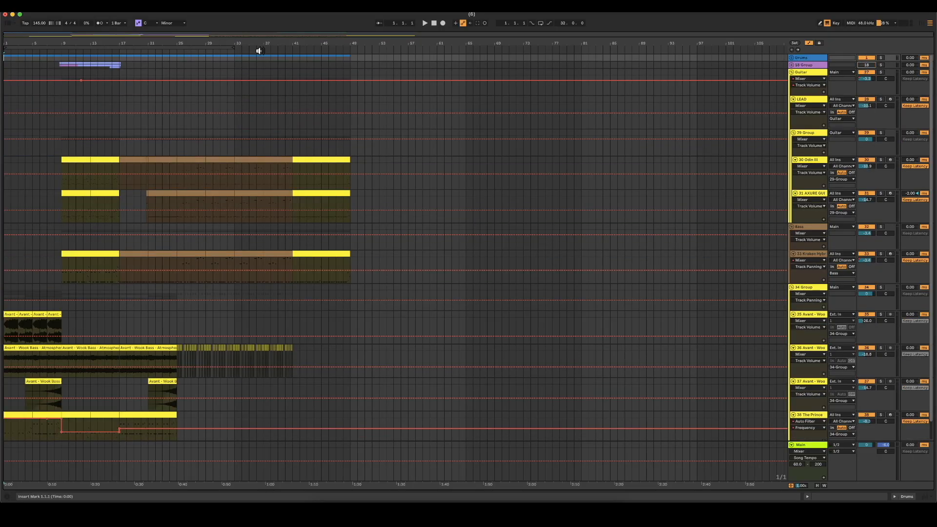
pyautogui.scroll(-1, 214, 306)
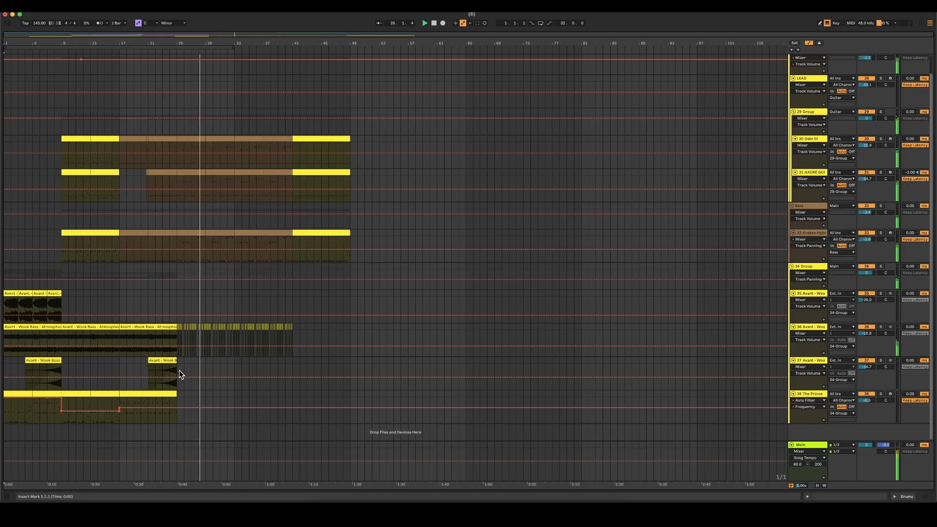
# - Copy the Avant - Wook Bass Atmosphere clip on track 36 over the chopped pieces at bars 33 to 41, and stop playback
pyautogui.moveTo(171, 326); pyautogui.dragTo(278, 336)
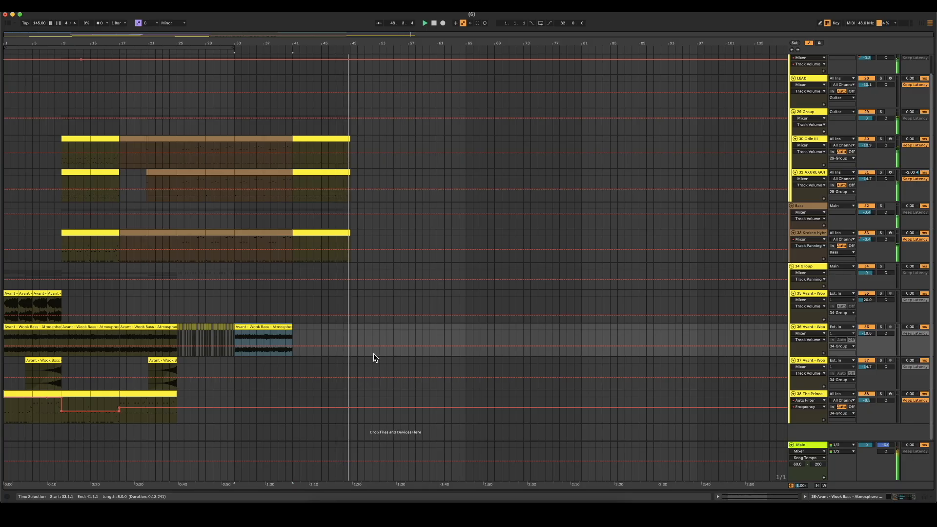
pyautogui.click(350, 353)
pyautogui.press('space')
pyautogui.click(60, 353)
pyautogui.press('space')
pyautogui.press('space')
pyautogui.click(290, 307)
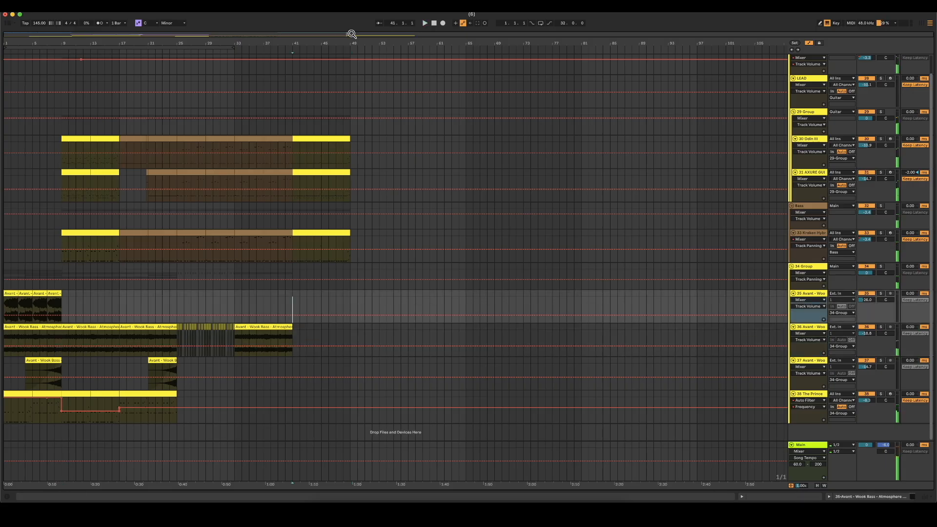
# - Play the transition into the bar 41 riff from bar 40
pyautogui.moveTo(164, 34); pyautogui.dragTo(165, 68)
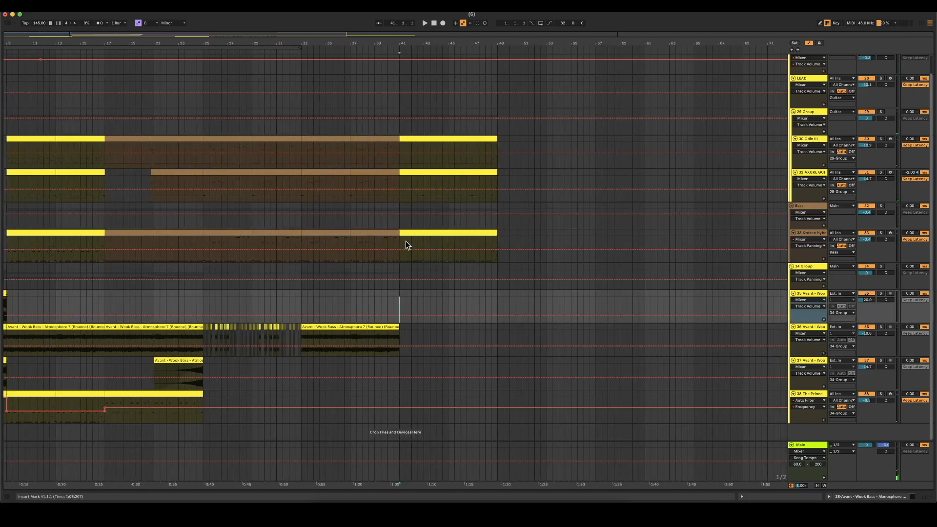
pyautogui.click(386, 274)
pyautogui.press('space')
pyautogui.moveTo(342, 34); pyautogui.dragTo(340, 93)
pyautogui.scroll(1, 635, 378)
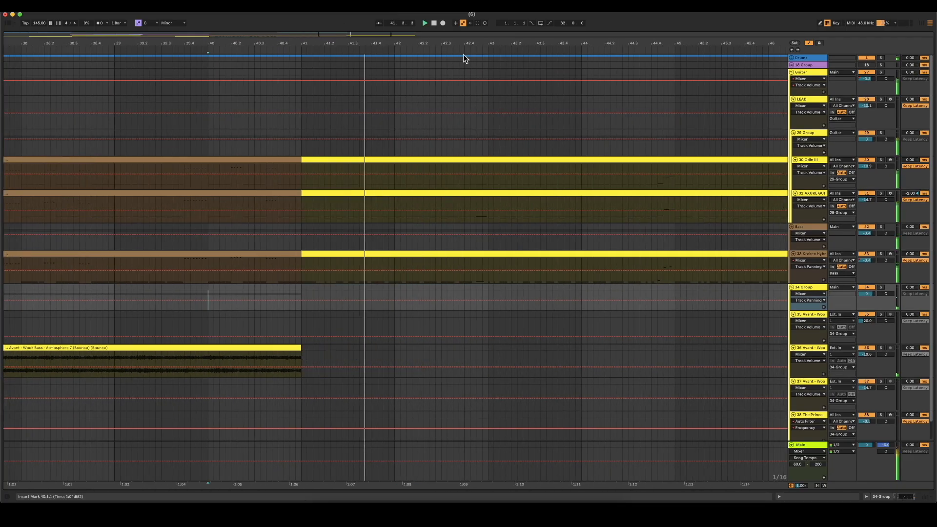
# - In the DRUM MIDI clip at bar 41, move the first CRASH LEFT note up to CHINA and delete the first PEDAL CHICK note
pyautogui.click(792, 58)
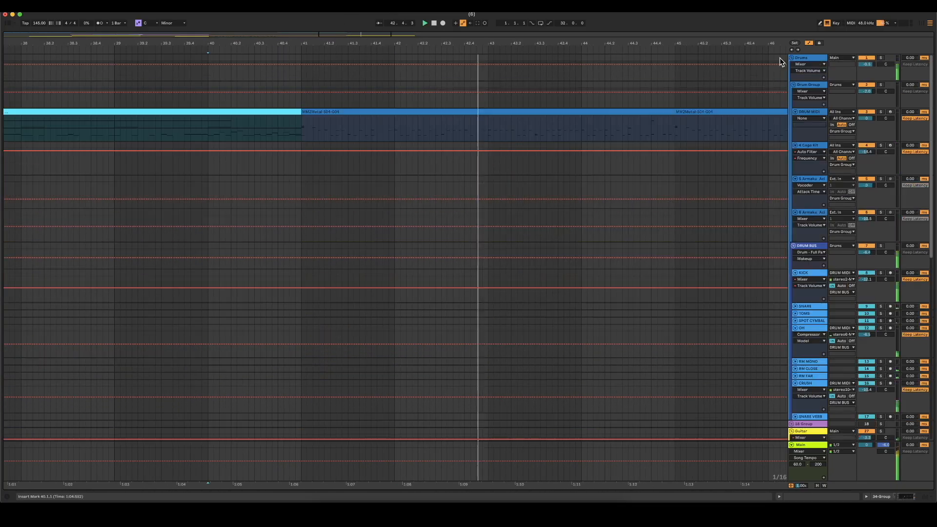
pyautogui.click(337, 113)
pyautogui.doubleClick(338, 108)
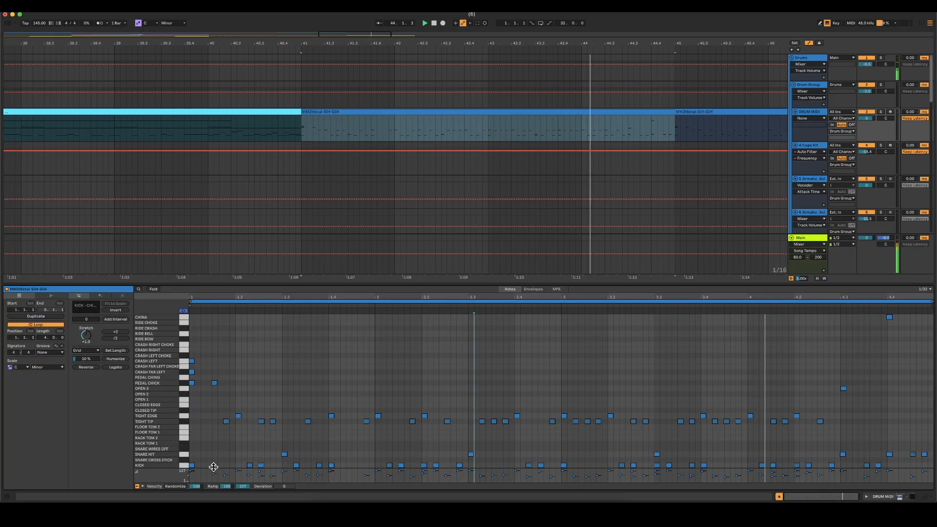
pyautogui.click(207, 367)
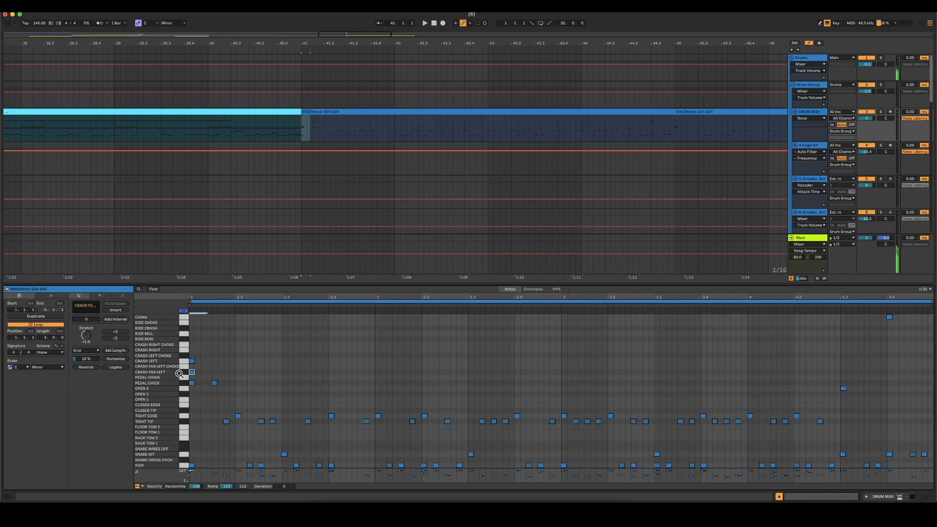
pyautogui.press('Up')
pyautogui.press('Up')
pyautogui.press('Up')
pyautogui.press('Up')
pyautogui.moveTo(198, 393); pyautogui.dragTo(165, 283)
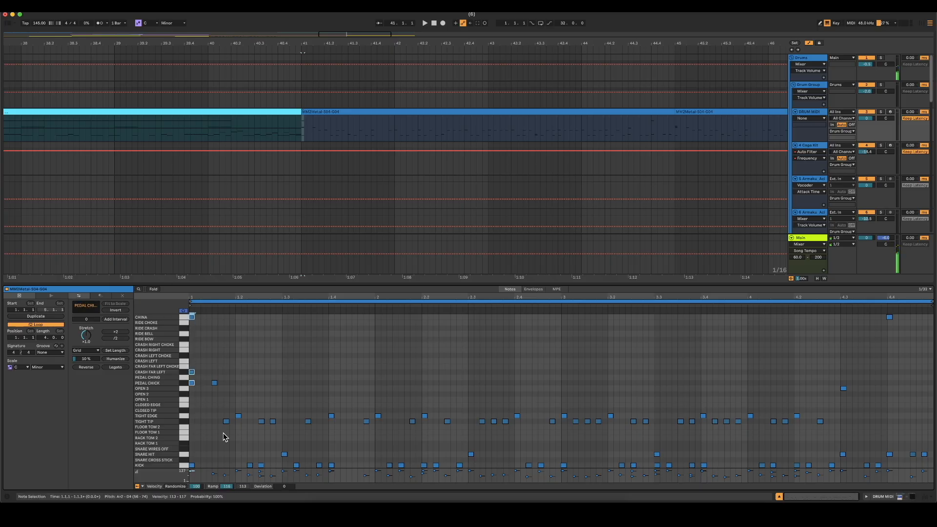
pyautogui.press('Delete')
# - Play the edited bar 41 drum pattern, hide the clip editor and play the lead-in from bar 38
pyautogui.moveTo(195, 398); pyautogui.dragTo(180, 291)
pyautogui.moveTo(227, 486); pyautogui.dragTo(899, 454)
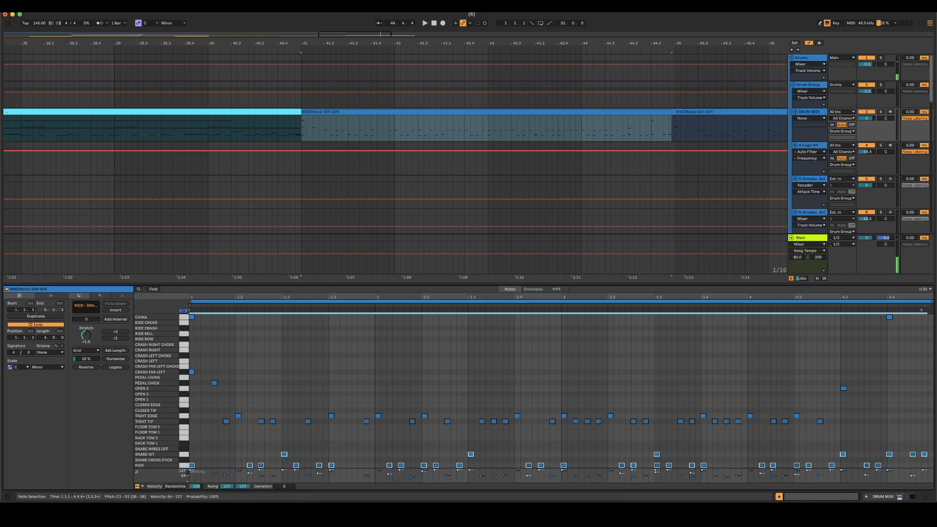
pyautogui.click(437, 453)
pyautogui.press('space')
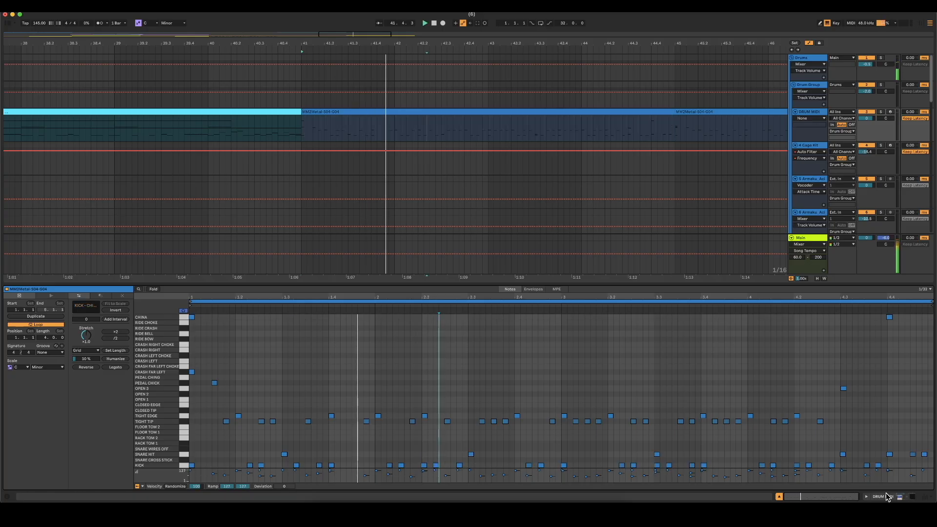
pyautogui.click(779, 497)
pyautogui.press('space')
pyautogui.click(33, 160)
pyautogui.press('space')
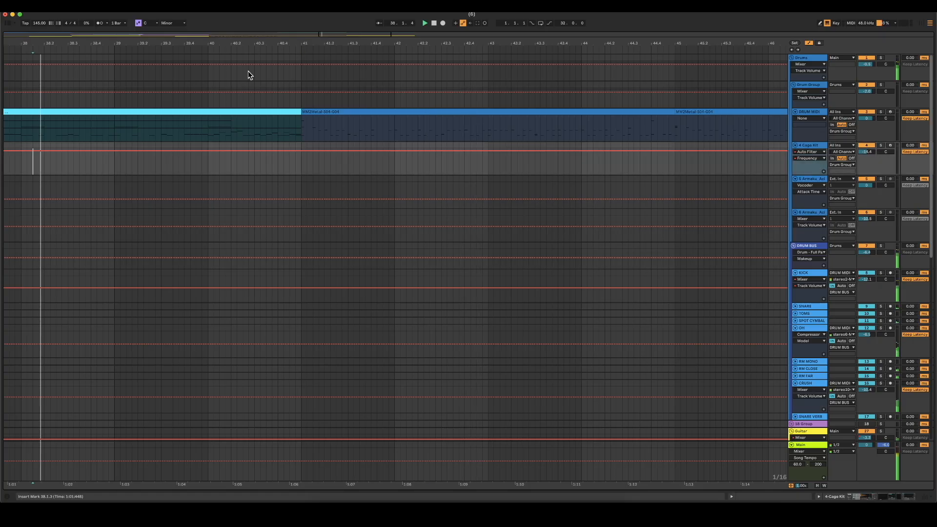
# - In the DRUM MIDI clip ending at bar 41, delete the OPEN 3 notes from beat 8.2 and the snare, tom and kick notes after beat 8.3
pyautogui.doubleClick(262, 111)
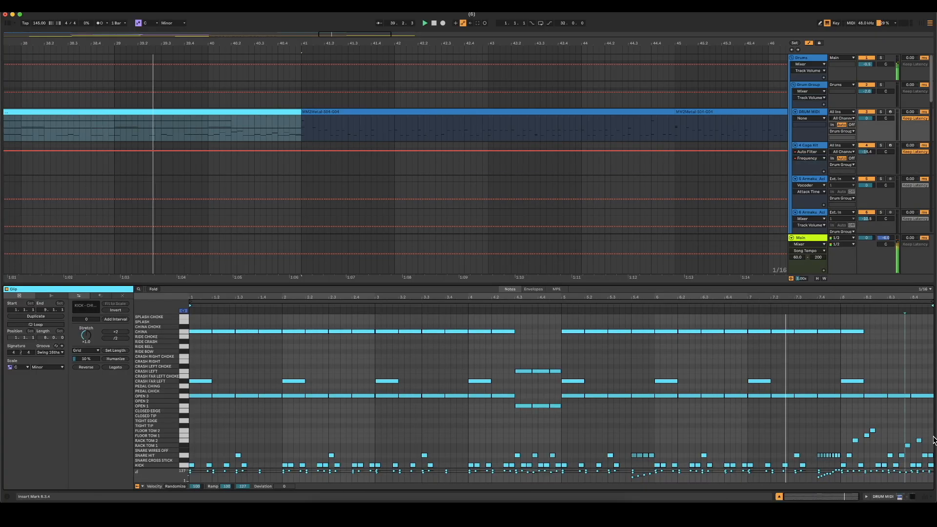
pyautogui.press('space')
pyautogui.moveTo(876, 406); pyautogui.dragTo(922, 366)
pyautogui.press('Delete')
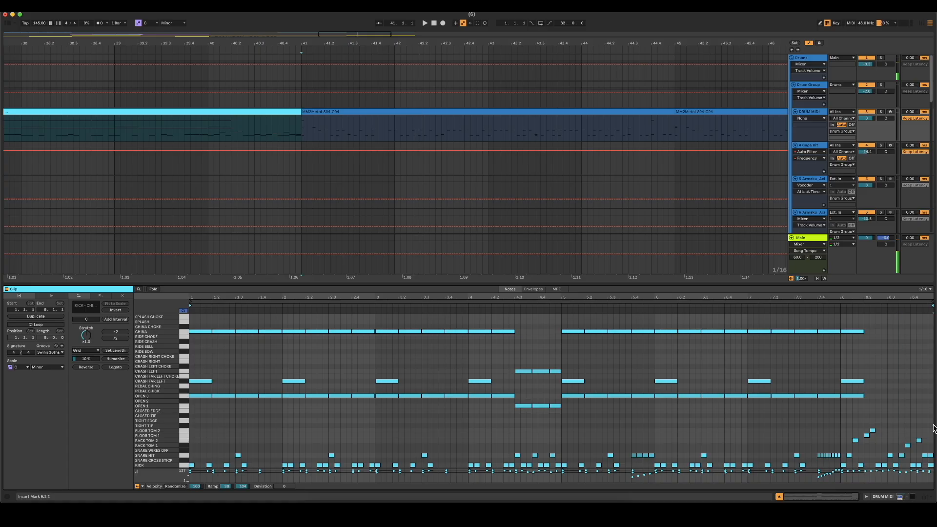
pyautogui.moveTo(933, 425); pyautogui.dragTo(905, 469)
pyautogui.press('Delete')
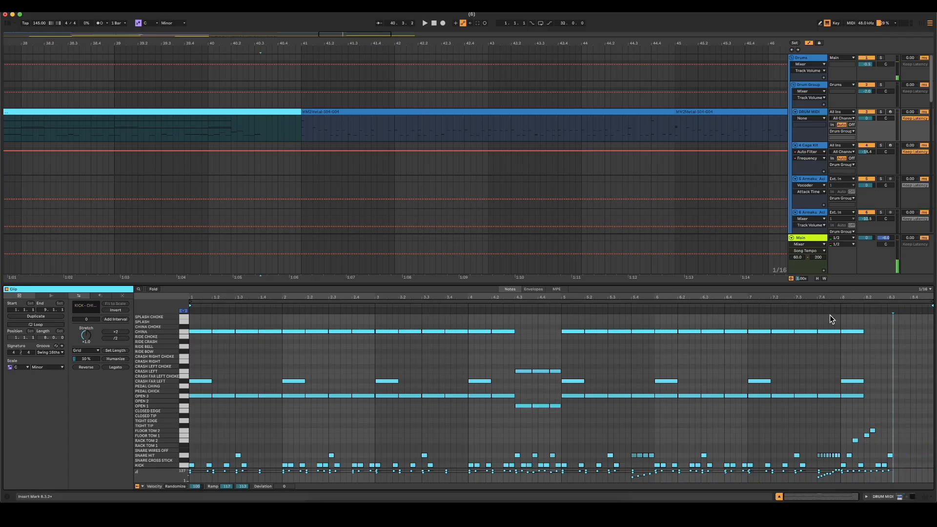
# - Add a run of KICK notes after beat 8.3 up to the end of the clip, and play it from beat 40.2
pyautogui.click(828, 300)
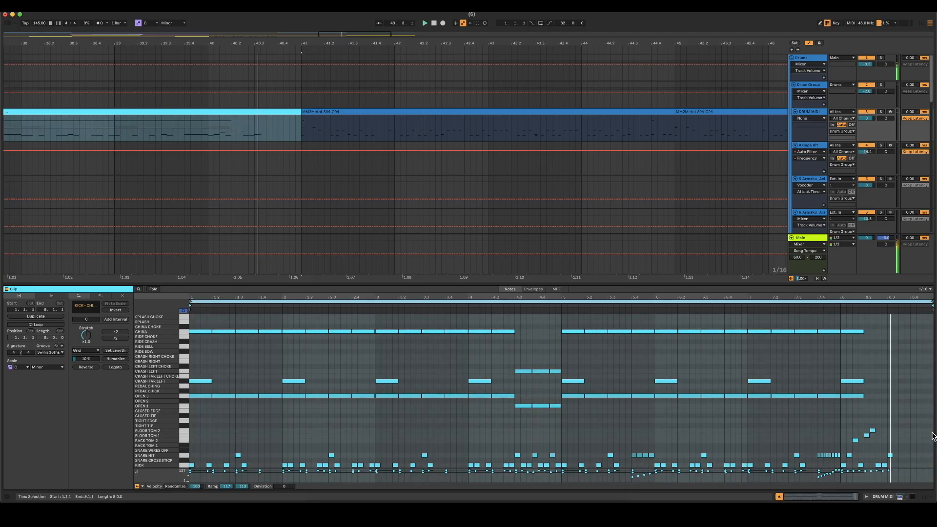
pyautogui.press('super+a')
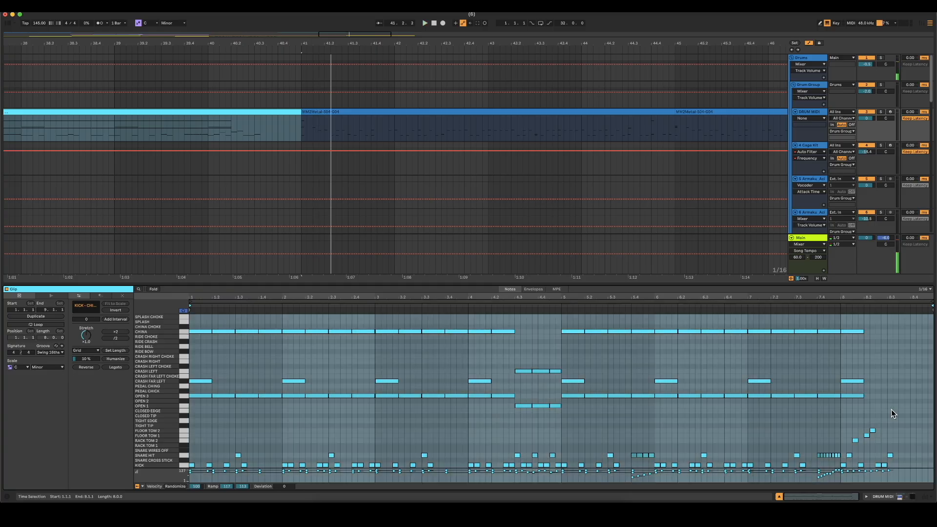
pyautogui.doubleClick(899, 464)
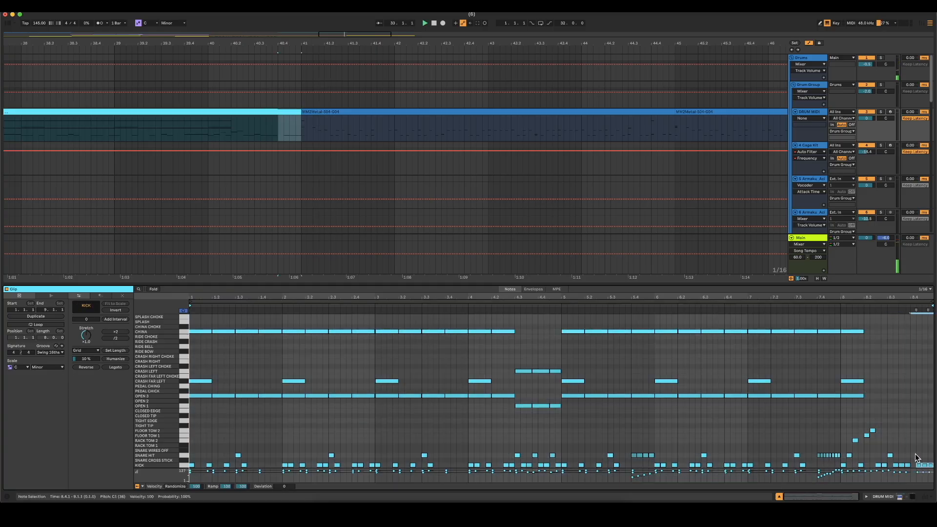
pyautogui.click(915, 451)
pyautogui.click(243, 134)
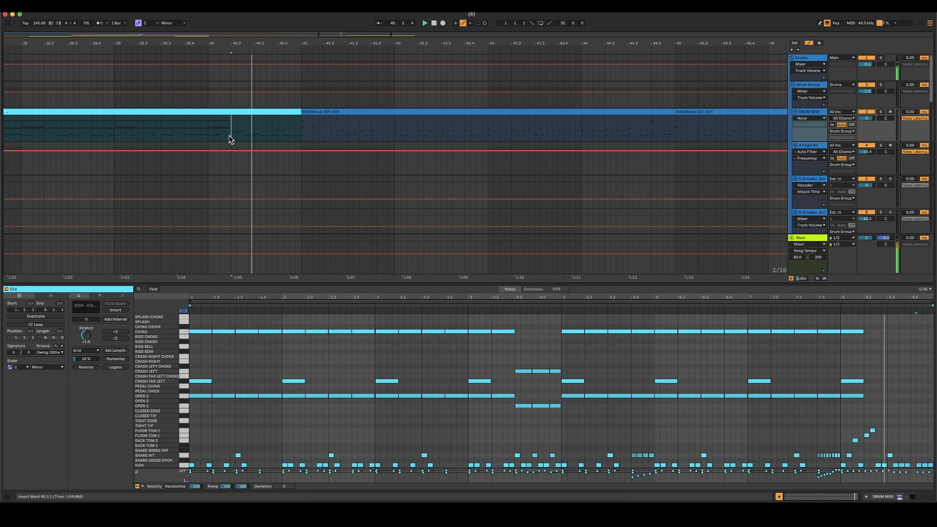
# - Replace the KICK note on beat 8.4 with a SNARE HIT, and play the fill from bar 39 with the clip editor hidden
pyautogui.click(922, 465)
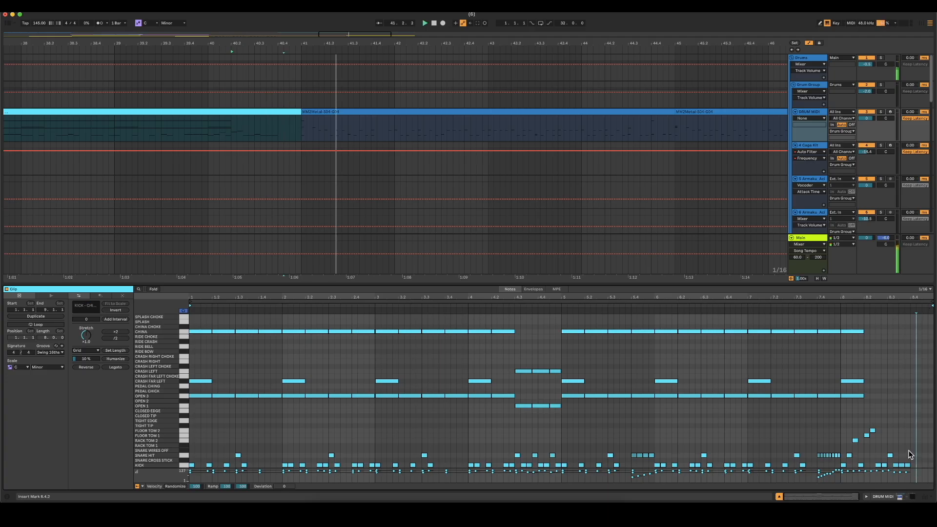
pyautogui.click(898, 452)
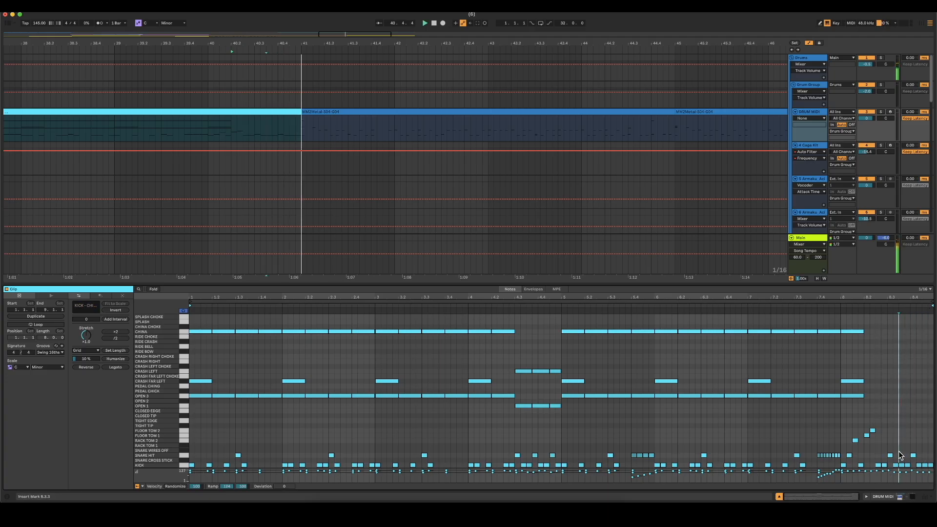
pyautogui.click(144, 119)
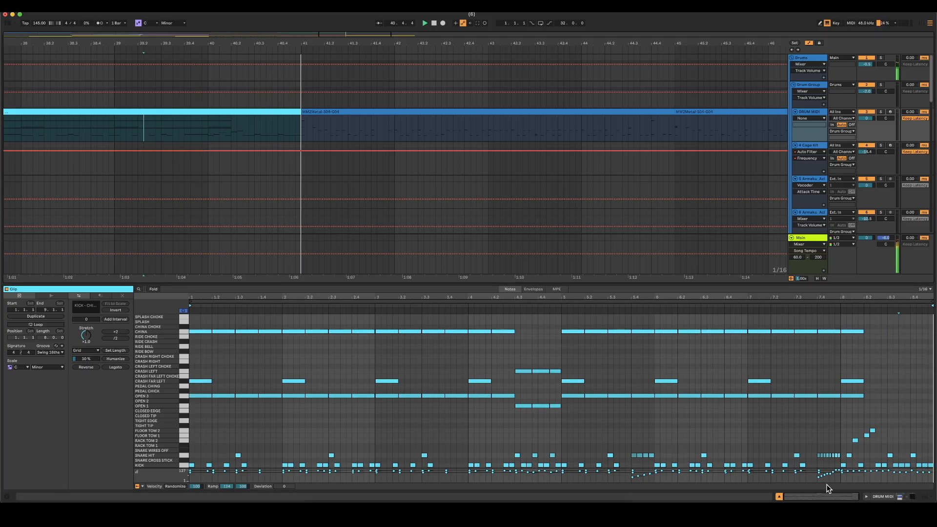
pyautogui.click(779, 496)
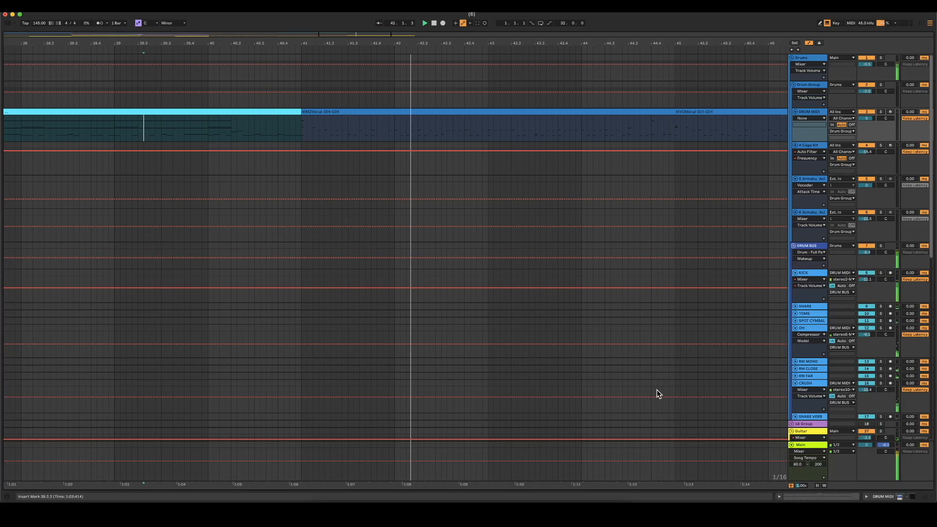
# - Duplicate the Avant - Wook Bass Atmosphere clip of bars 33 to 41 on track 36 so it also covers bars 41 to 49
pyautogui.moveTo(348, 34); pyautogui.dragTo(347, 18)
pyautogui.scroll(-10, 366, 381)
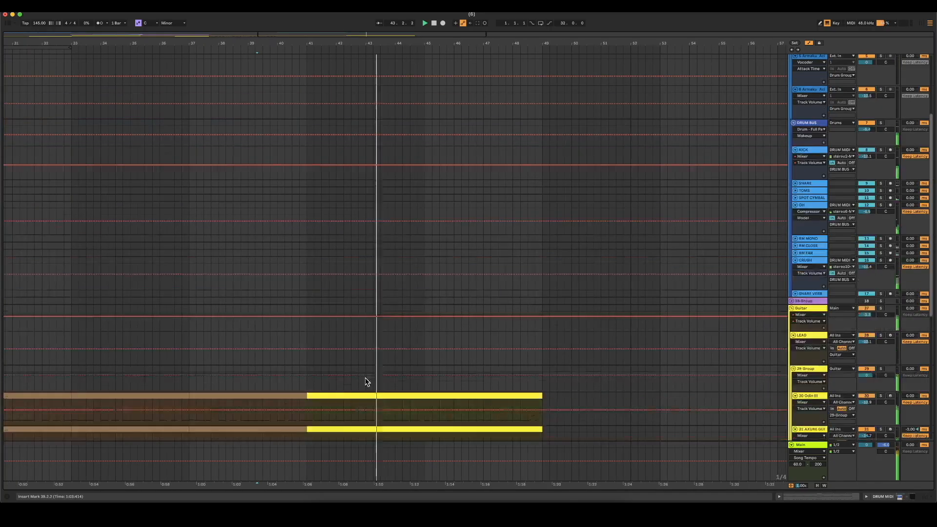
pyautogui.click(289, 329)
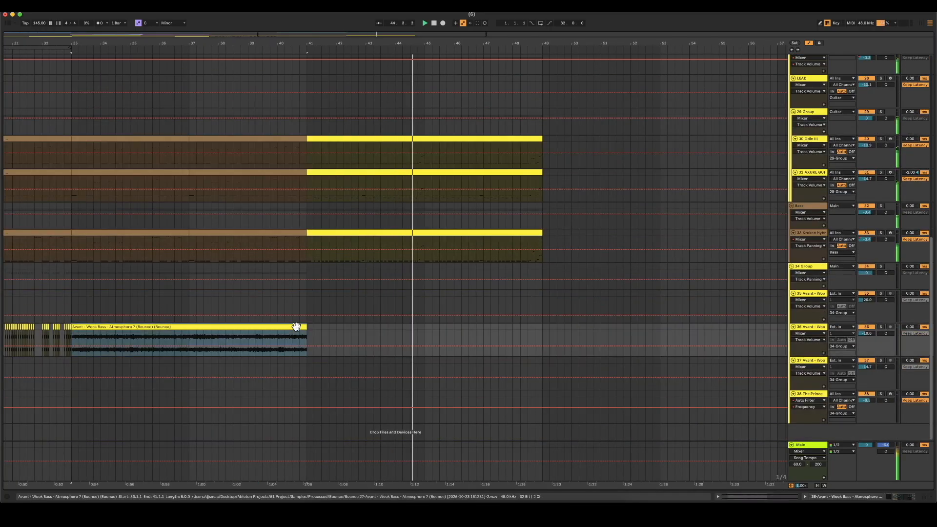
pyautogui.press('super+d')
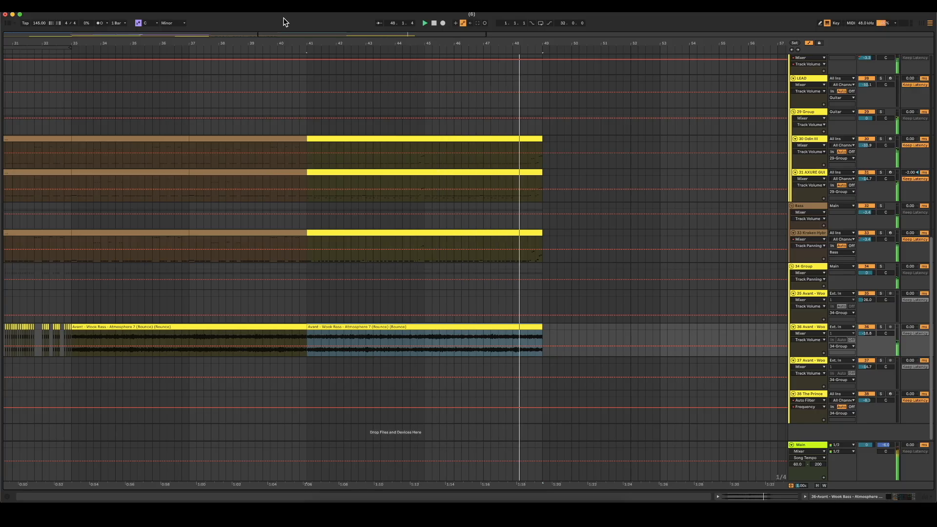
# - Copy the first 16 bars of all tracks, from bar 1 to bar 17, and paste them at bar 49
pyautogui.doubleClick(285, 34)
pyautogui.click(61, 433)
pyautogui.press('space')
pyautogui.press('space')
pyautogui.moveTo(62, 439)
pyautogui.mouseDown()
pyautogui.moveTo(130, 22)
pyautogui.moveTo(120, 18)
pyautogui.mouseUp()
pyautogui.scroll(10, 391, 200)
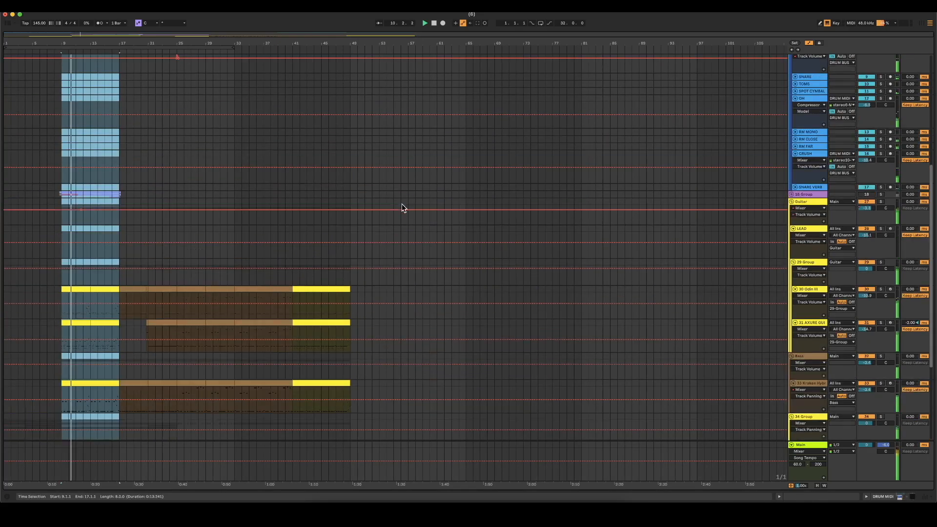
pyautogui.scroll(-10, 202, 256)
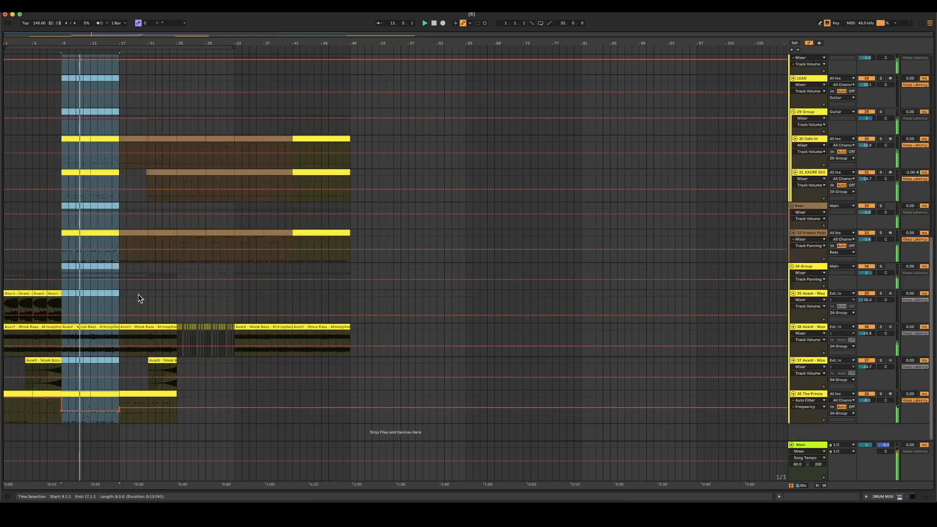
pyautogui.keyDown('shift'); pyautogui.click(5, 418); pyautogui.keyUp('shift')
pyautogui.press('space')
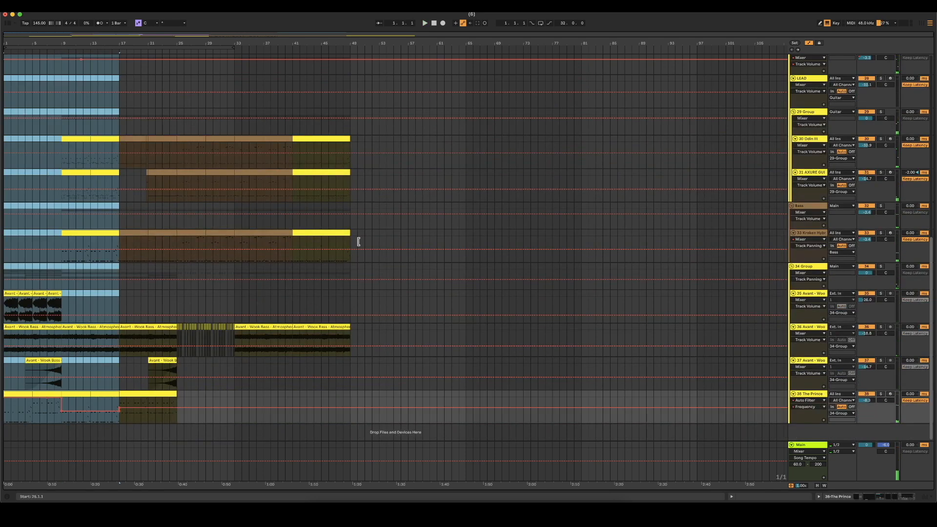
pyautogui.scroll(10, 368, 247)
pyautogui.click(351, 63)
pyautogui.press('super+v')
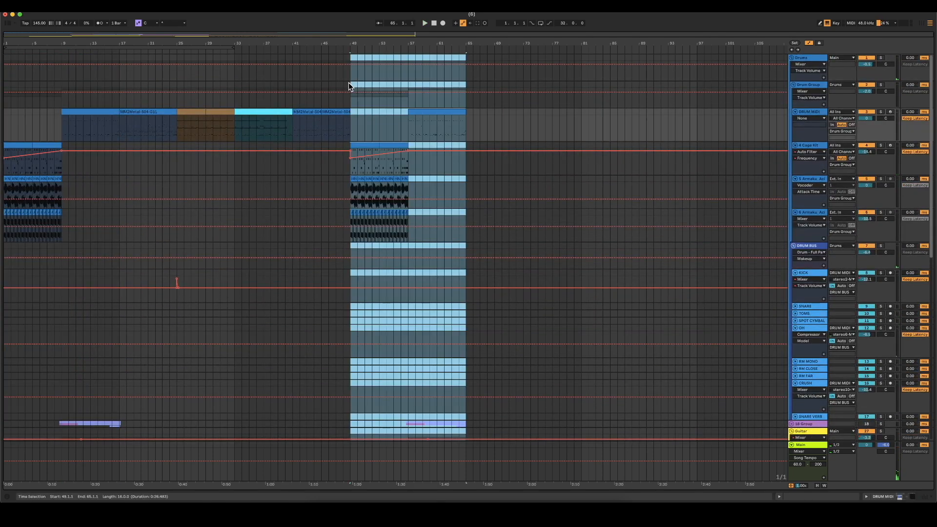
# - Play the transition into the pasted section from bar 48 and check its clips on every track
pyautogui.click(329, 97)
pyautogui.click(350, 157)
pyautogui.press('space')
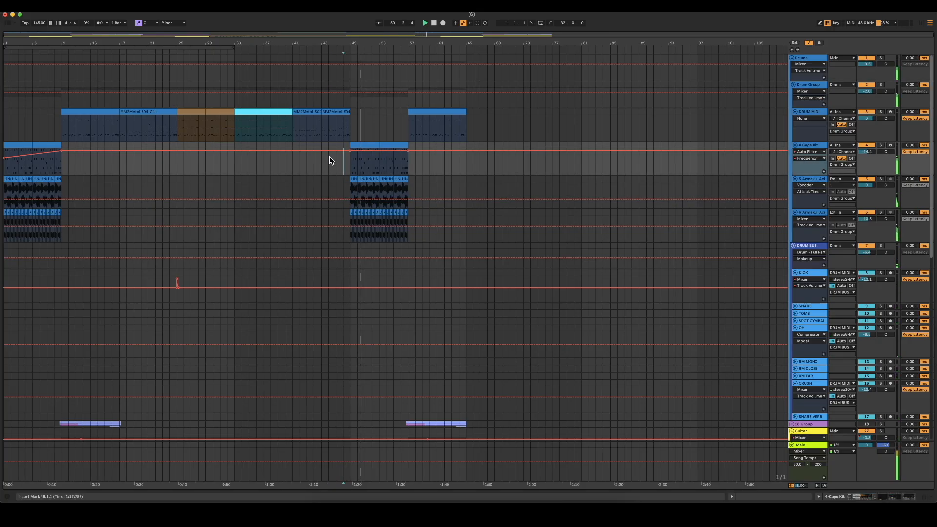
pyautogui.scroll(-4, 318, 181)
pyautogui.scroll(-9, 317, 185)
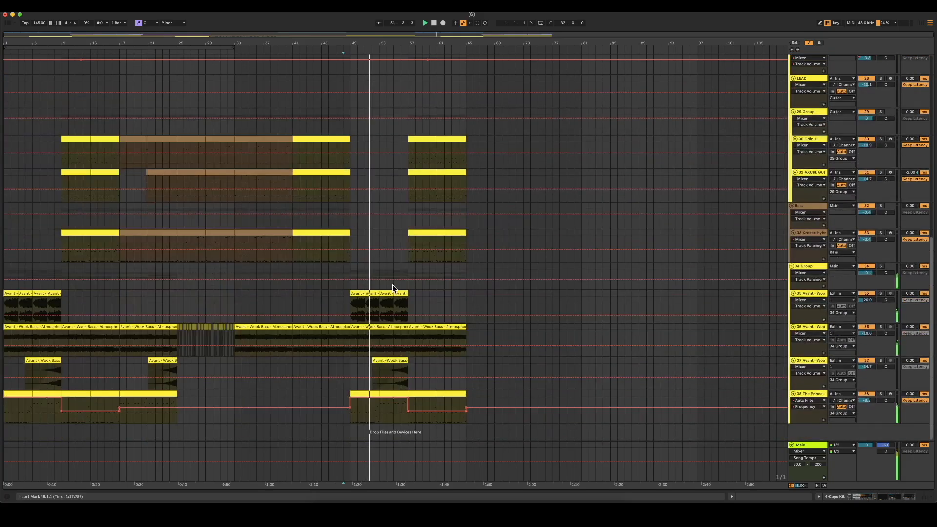
# - Shift the pasted section to start at bar 57, and place a copy of the Avant - Wook Bass bounce tail at bar 49 on track 37
pyautogui.moveTo(465, 431); pyautogui.dragTo(350, 429)
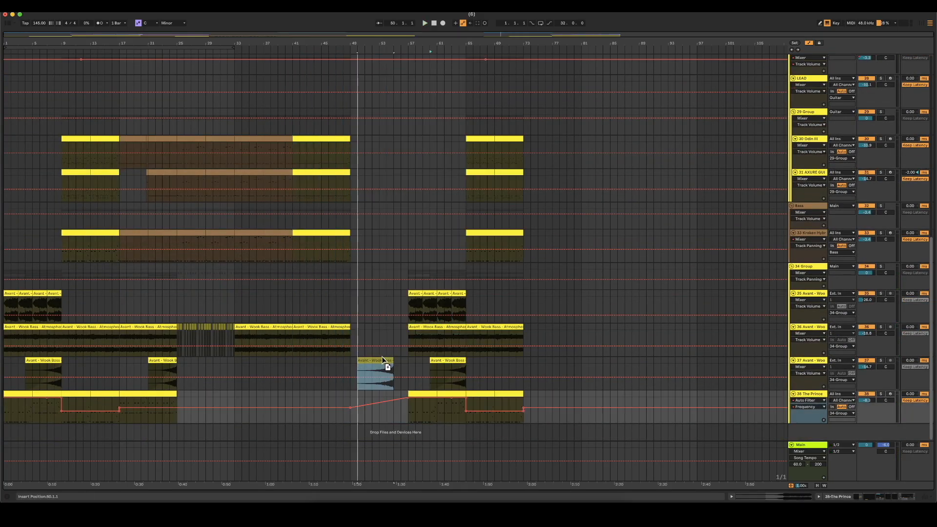
pyautogui.moveTo(383, 360); pyautogui.dragTo(381, 363)
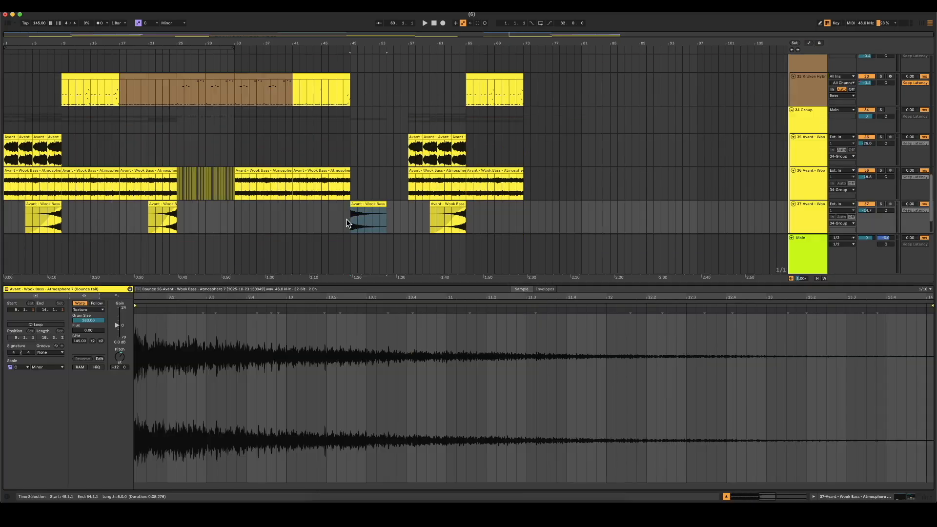
pyautogui.press('space')
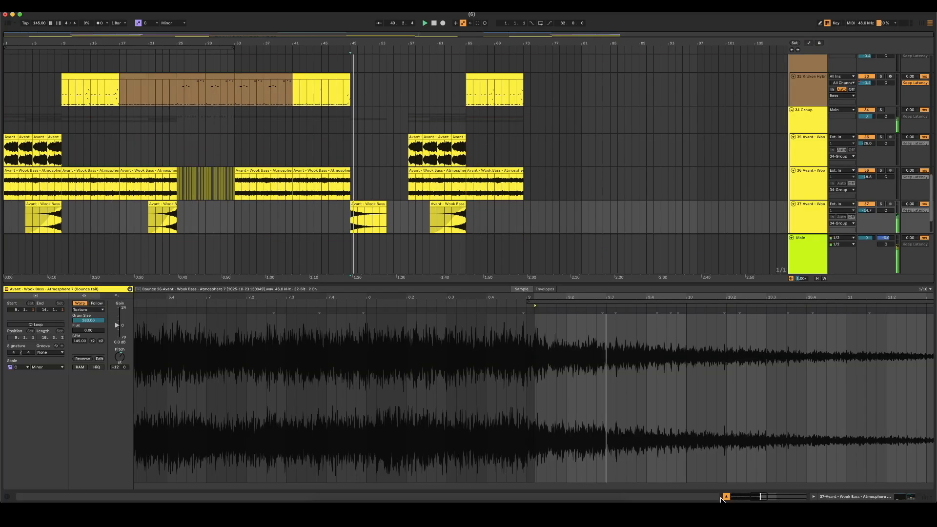
pyautogui.click(725, 497)
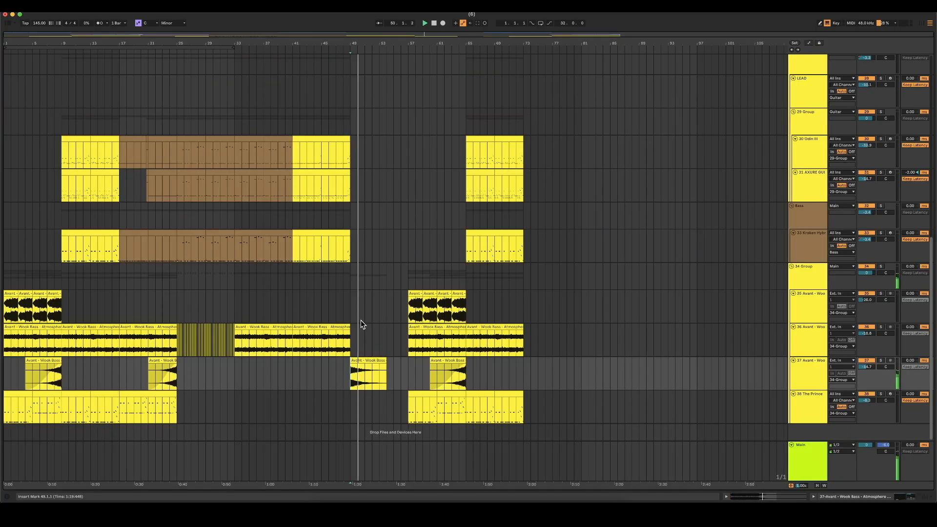
# - Extend the Atmosphere clip on track 36 to bar 54 with a fade-out, and play it from bar 45
pyautogui.moveTo(350, 326); pyautogui.dragTo(384, 326)
pyautogui.click(321, 374)
pyautogui.press('space')
pyautogui.press('space')
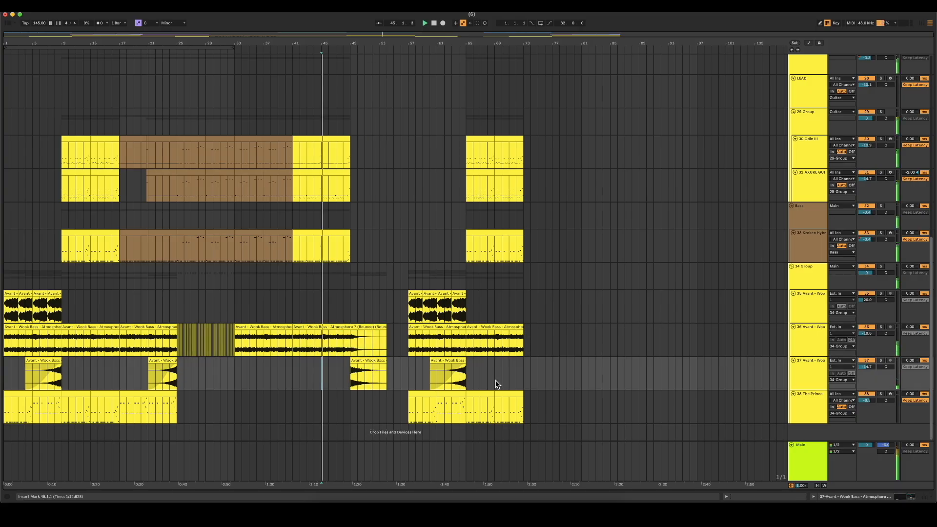
# - Fill bars 49 to 57 of The Prince track with two four-bar copies of its clip
pyautogui.moveTo(407, 419); pyautogui.dragTo(374, 393)
pyautogui.click(430, 406)
pyautogui.press('super+d')
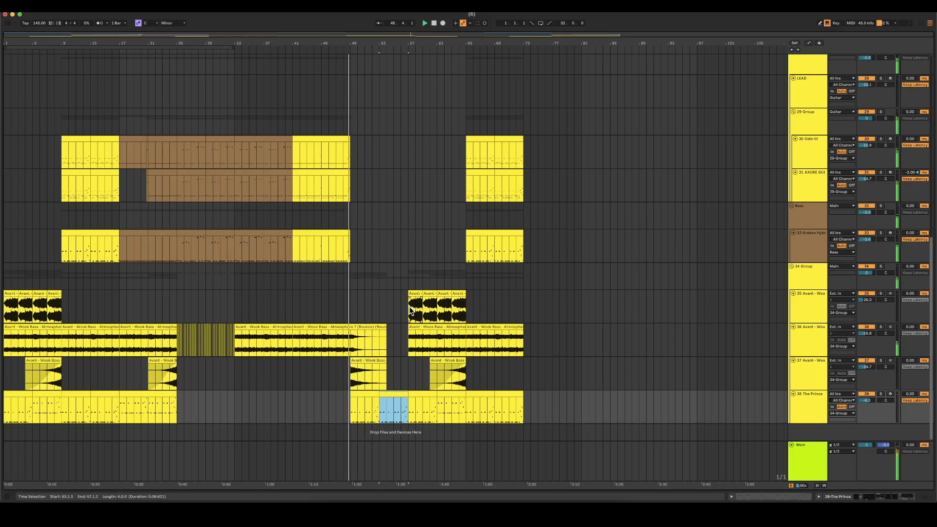
# - Play the breakdown from bar 48, and copy the four-bar Avant - Wook Bass swell at bar 21 on track 37 to bar 45
pyautogui.click(343, 393)
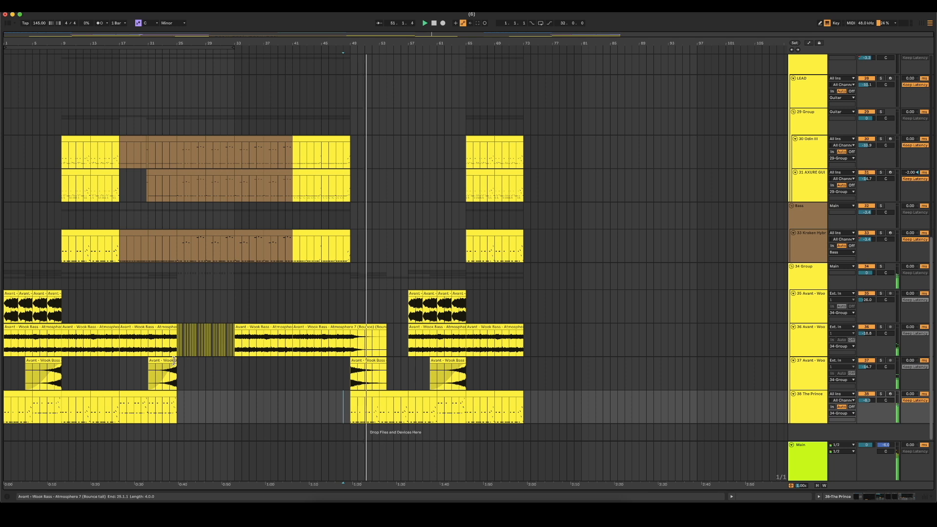
pyautogui.moveTo(173, 361); pyautogui.dragTo(340, 376)
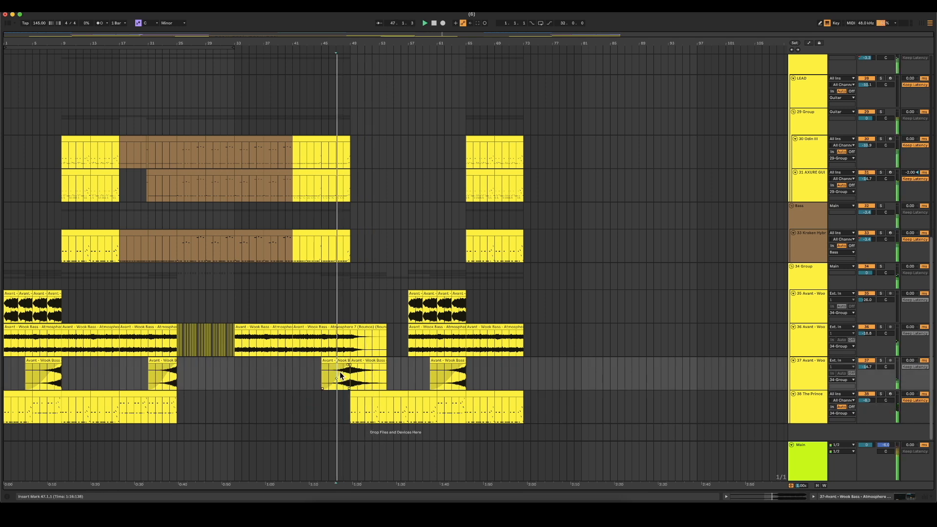
# - Copy bars 57 to 61 of the Acid Drum loop on track 6 to bar 53
pyautogui.click(371, 360)
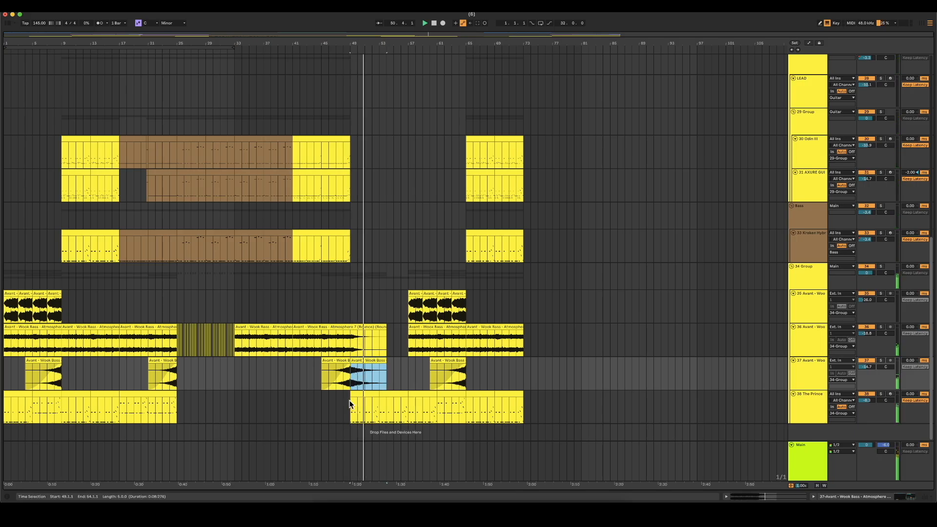
pyautogui.scroll(15, 506, 403)
pyautogui.moveTo(409, 228); pyautogui.dragTo(437, 212)
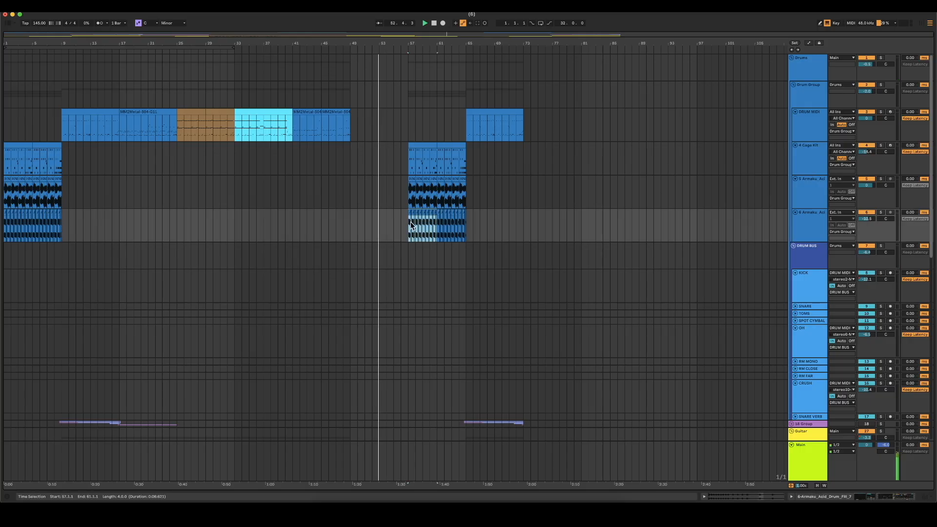
pyautogui.click(383, 231)
pyautogui.press('super+v')
pyautogui.click(394, 246)
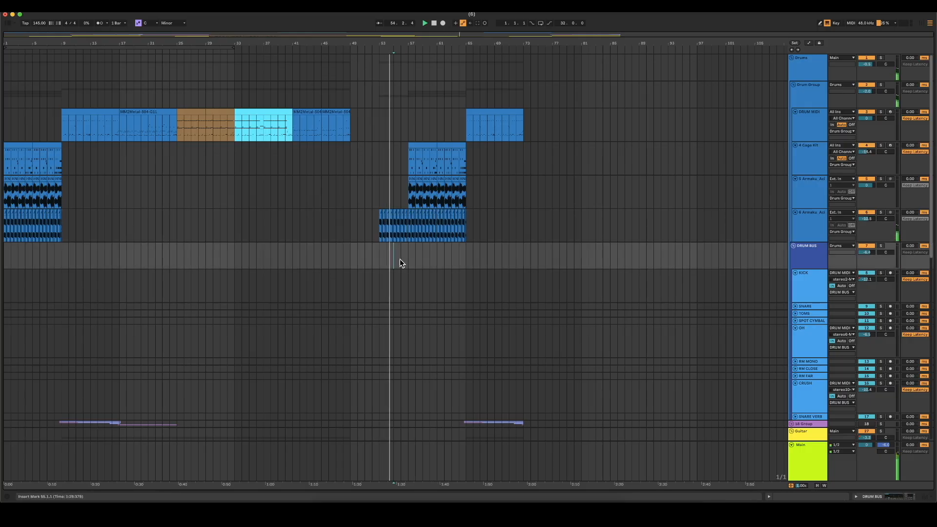
# - Show the Auto Filter frequency automation on the Cage Kit track, and adjust its envelope within the repeated section at bars 57 to 65
pyautogui.doubleClick(812, 159)
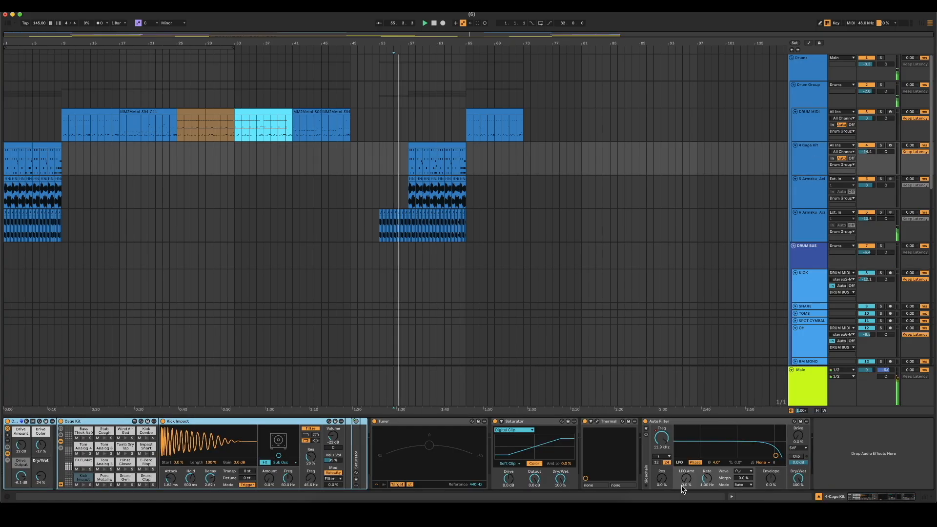
pyautogui.rightClick(721, 432)
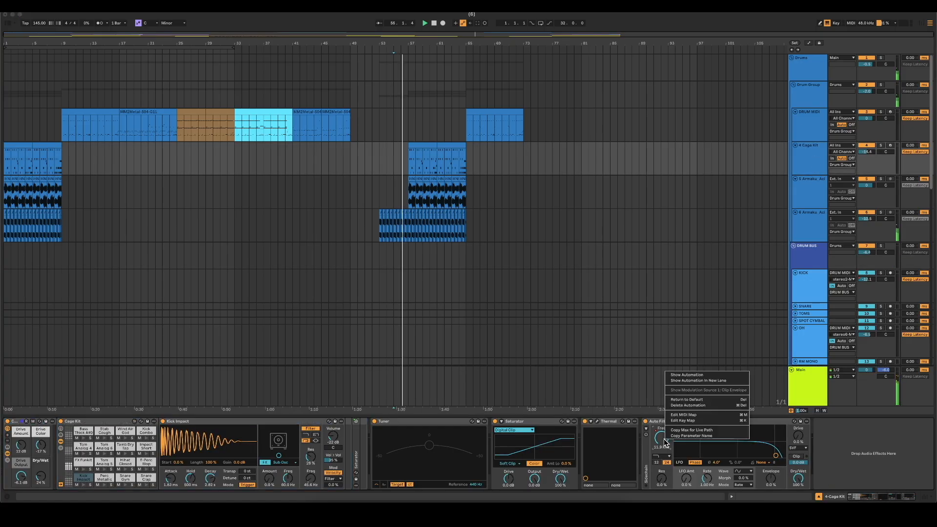
pyautogui.click(688, 373)
pyautogui.moveTo(426, 152); pyautogui.dragTo(438, 150)
pyautogui.click(405, 165)
pyautogui.click(446, 160)
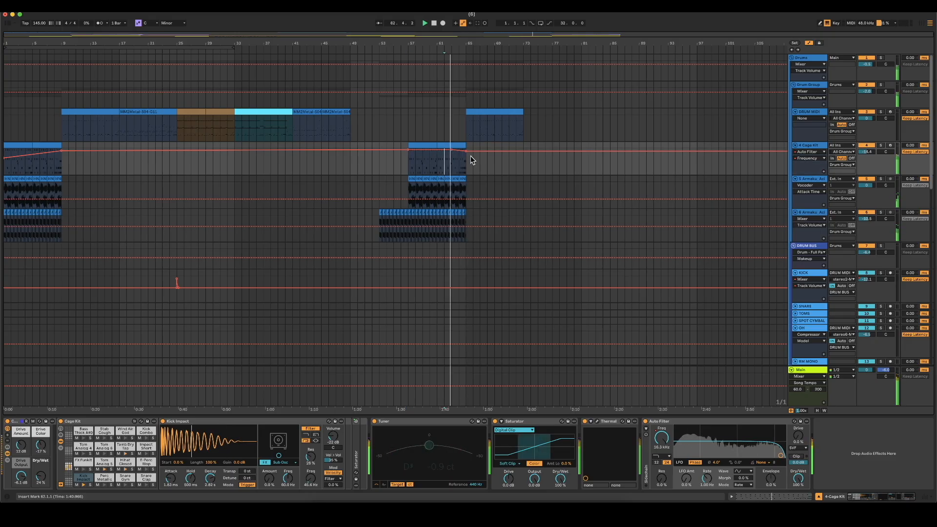
pyautogui.click(818, 496)
pyautogui.scroll(-15, 442, 250)
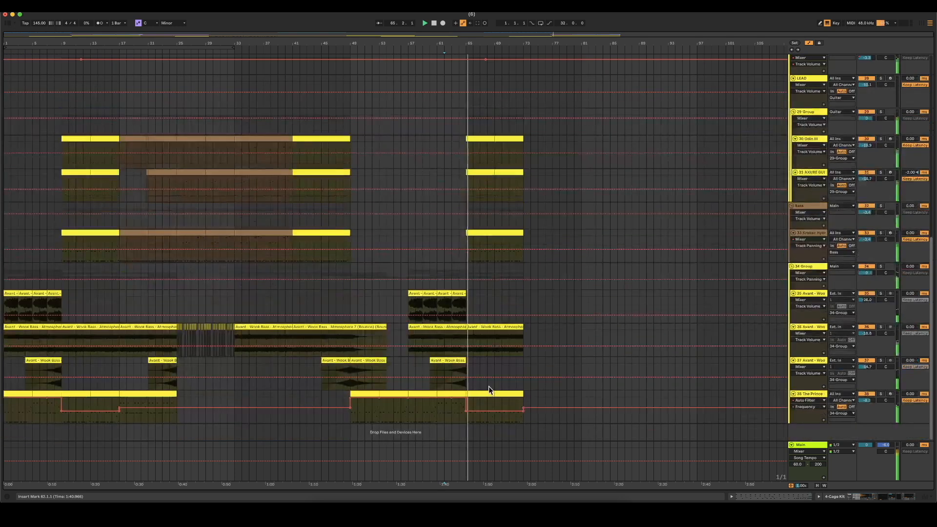
# - Duplicate the eight-bar section starting at bar 65 across all tracks so the copy fills bars 73 to 81
pyautogui.moveTo(524, 424); pyautogui.dragTo(462, 64)
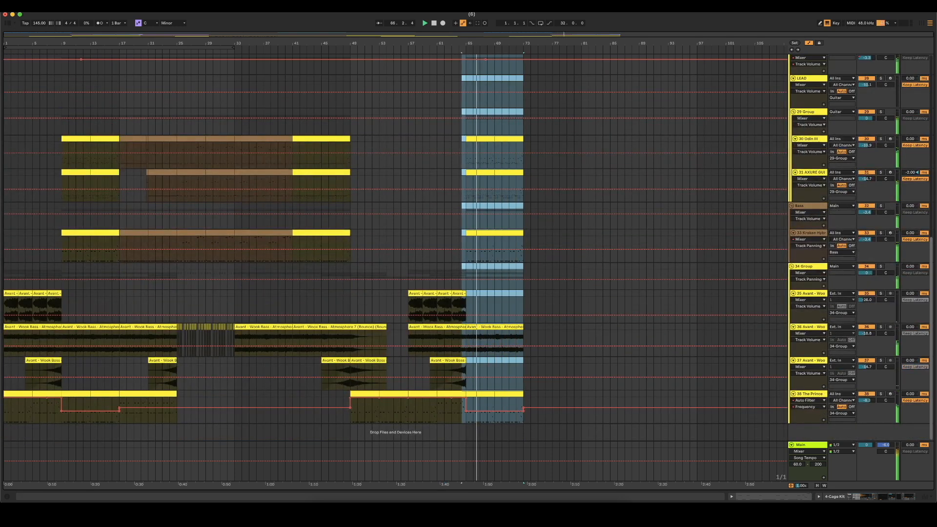
pyautogui.hotkey('ctrl', 'd')
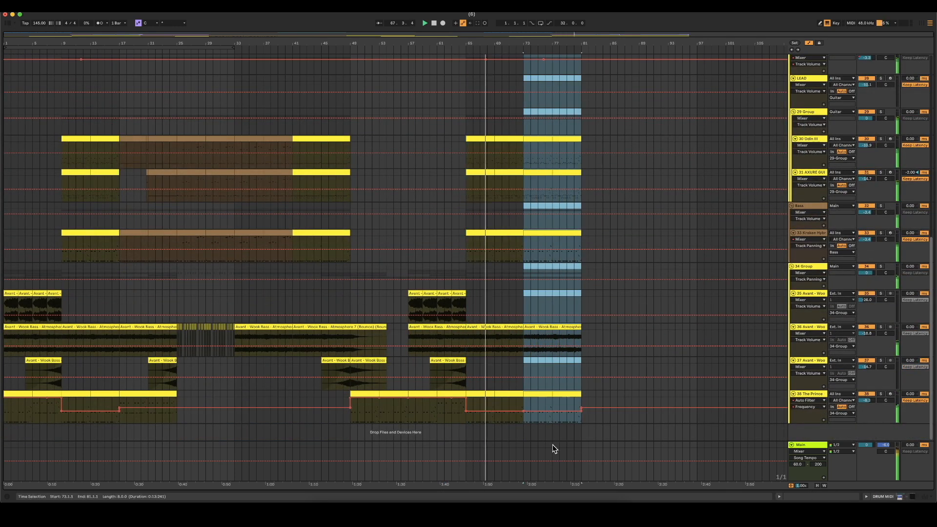
pyautogui.click(555, 441)
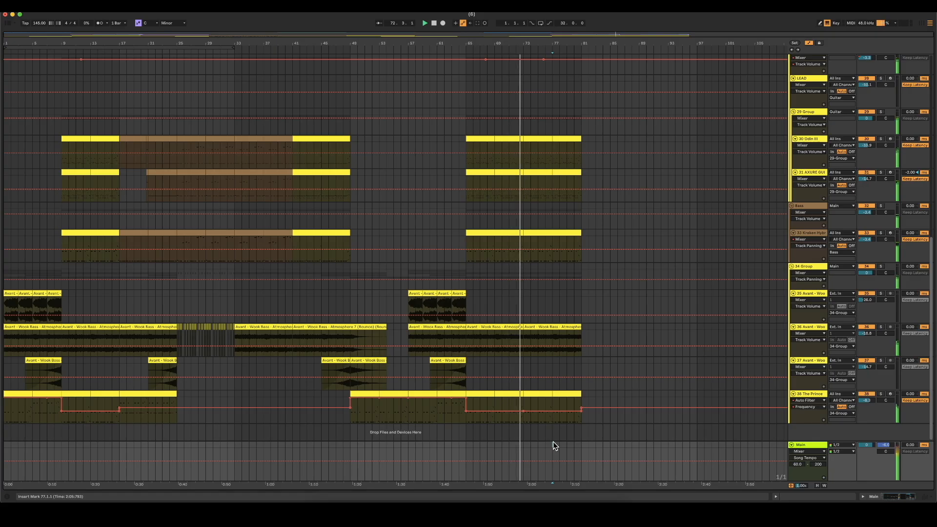
# - Examine the duplicated section across the tracks and inspect the notes of the DRUM MIDI clip starting at bar 73
pyautogui.scroll(5, 541, 328)
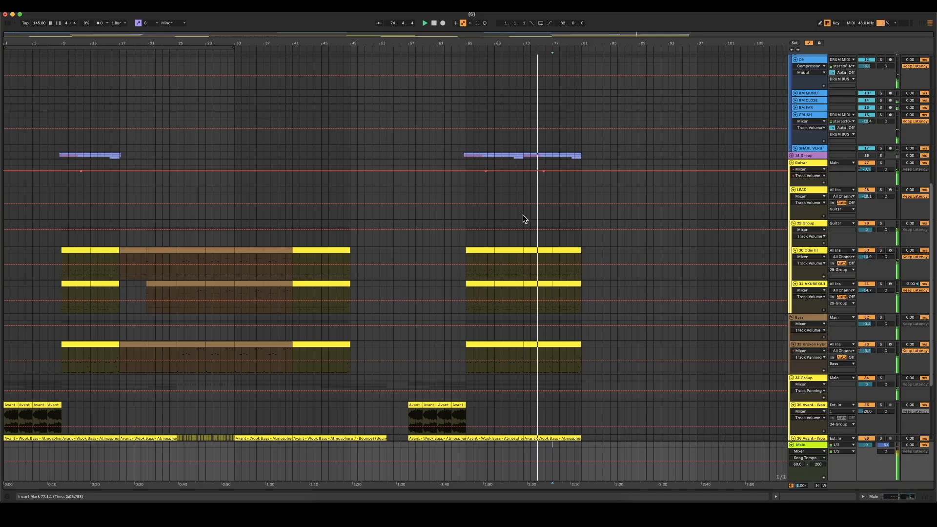
pyautogui.scroll(-5, 523, 216)
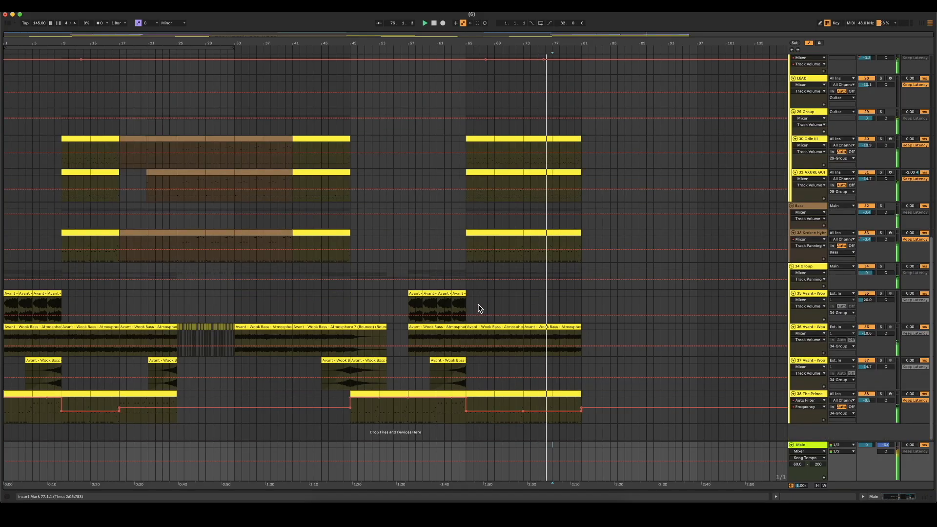
pyautogui.scroll(1, 574, 348)
pyautogui.scroll(15, 581, 332)
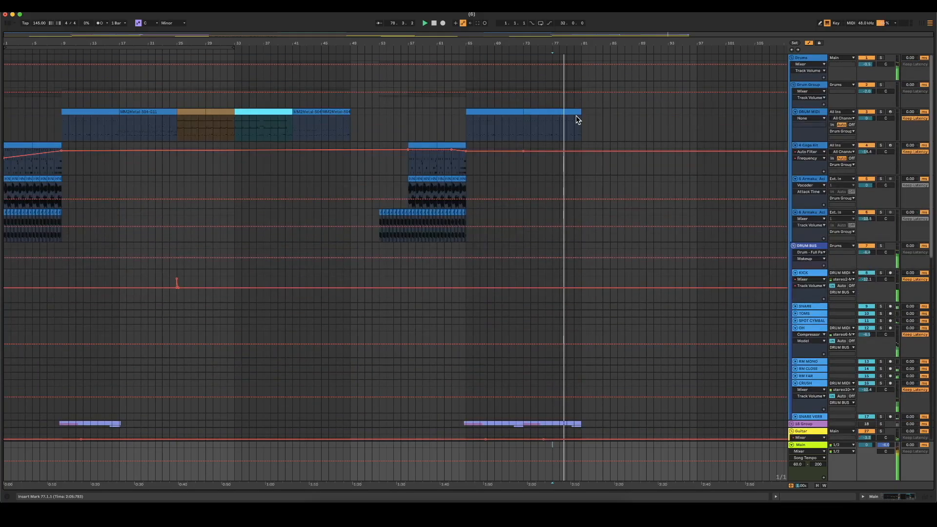
pyautogui.doubleClick(576, 113)
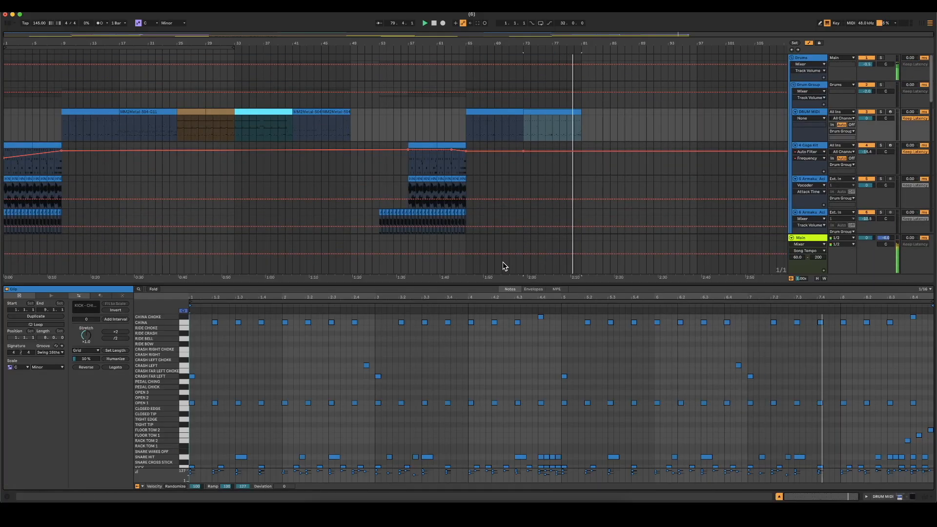
pyautogui.click(779, 497)
pyautogui.scroll(-10, 464, 359)
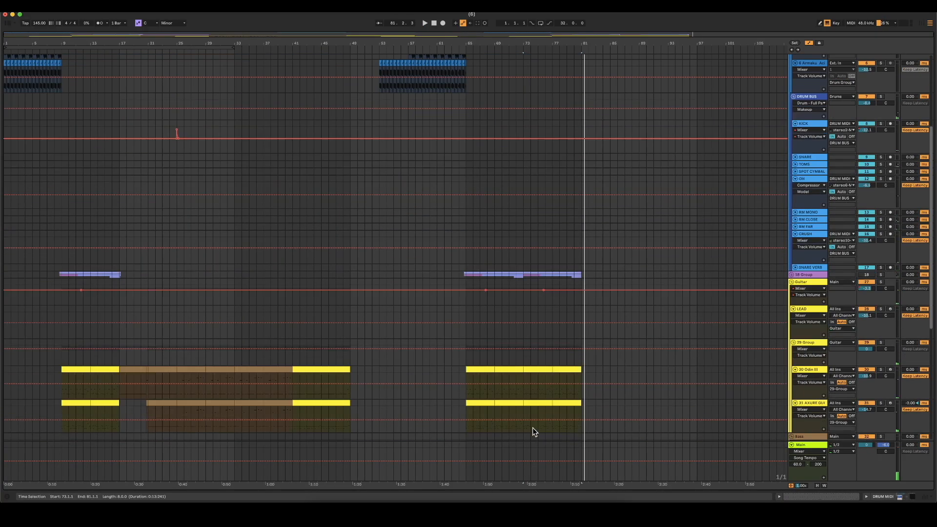
pyautogui.scroll(-3, 551, 390)
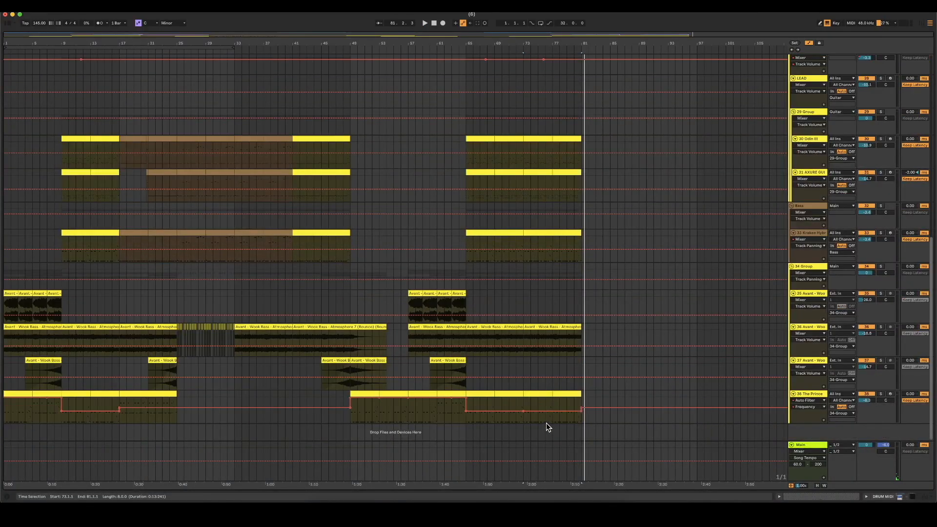
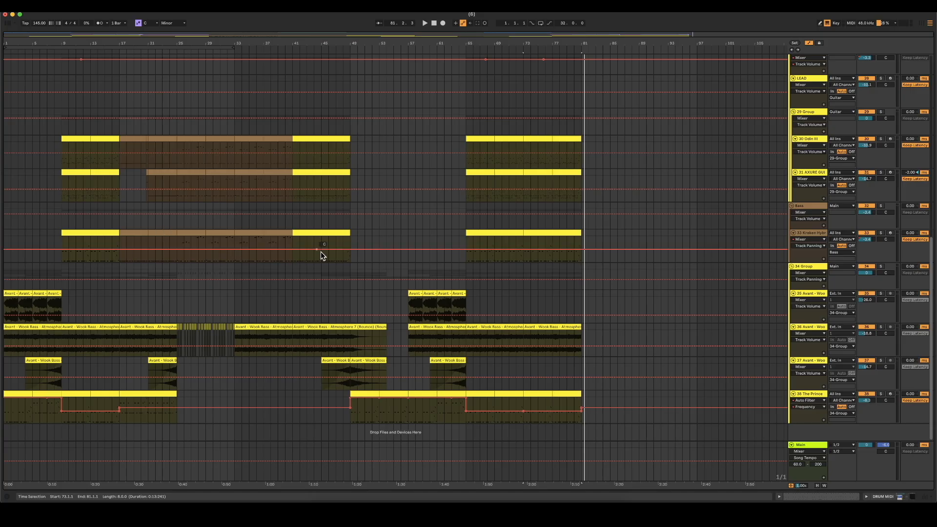
# - Listen to the arrangement from bar 41, bar 30 and bar 79
pyautogui.click(291, 271)
pyautogui.press('space')
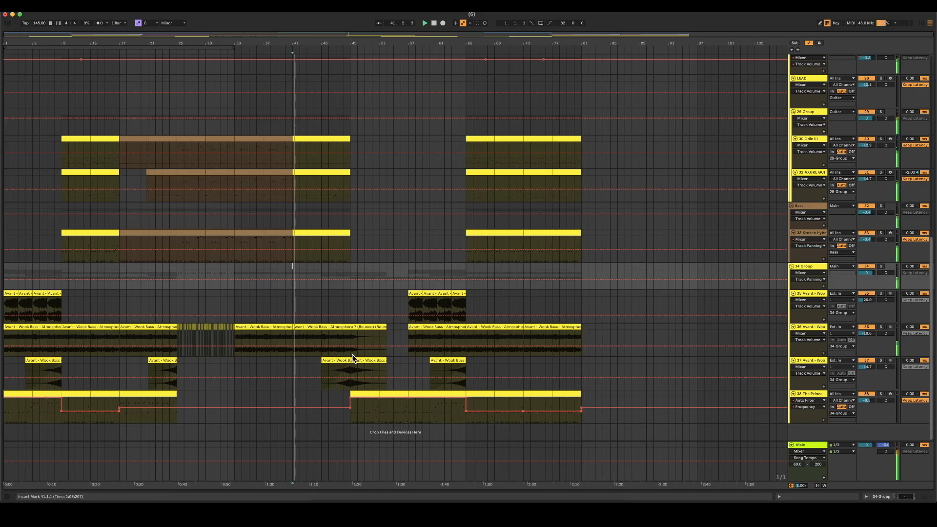
pyautogui.click(216, 391)
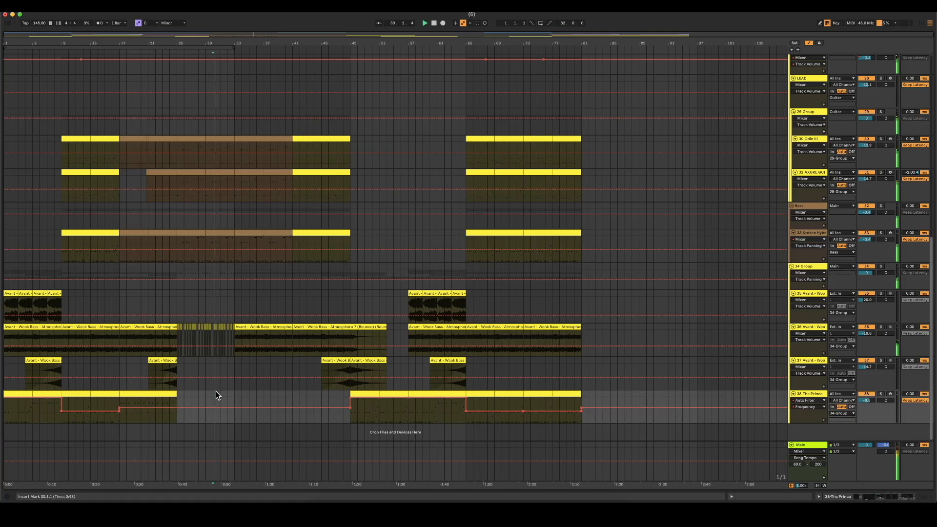
pyautogui.press('space')
pyautogui.click(283, 391)
pyautogui.scroll(2, 557, 322)
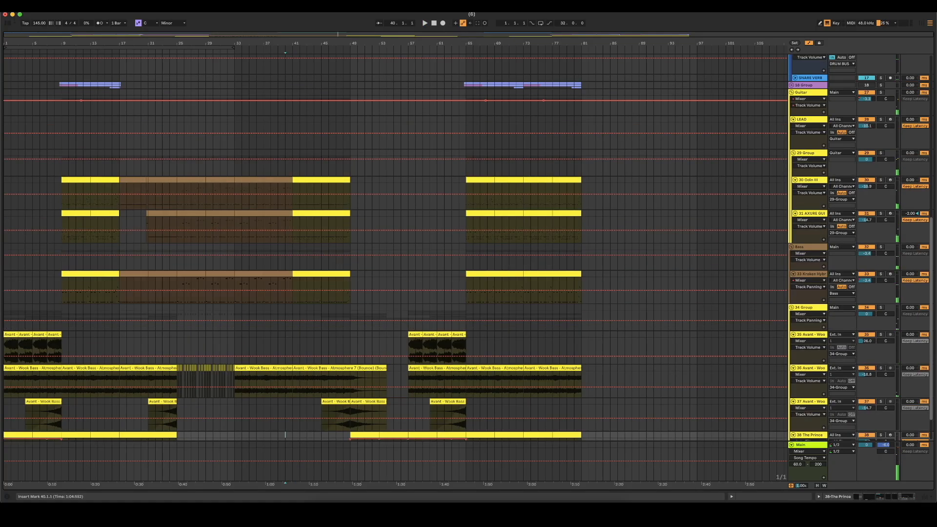
pyautogui.click(567, 166)
pyautogui.press('space')
# - Insert an empty eight-bar MIDI clip on the Odin III guitar track from bar 85 to bar 93
pyautogui.press('+')
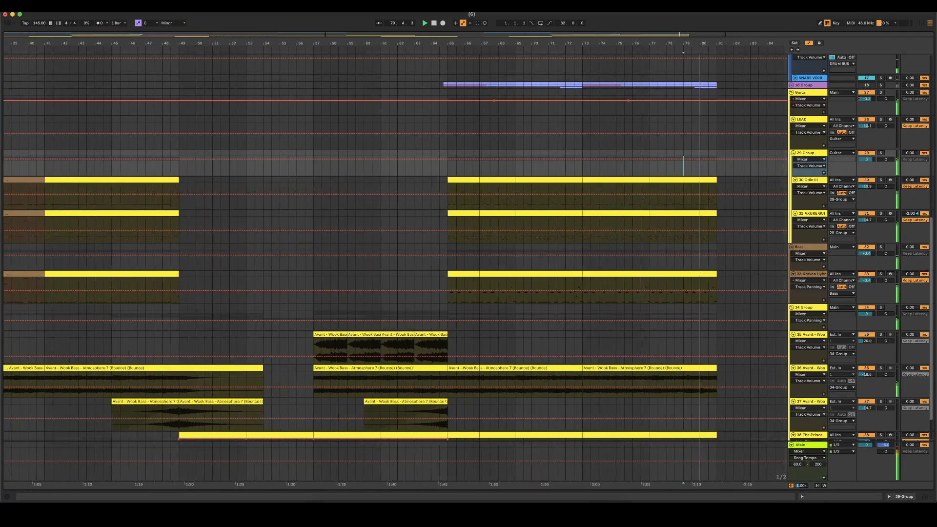
pyautogui.press('+')
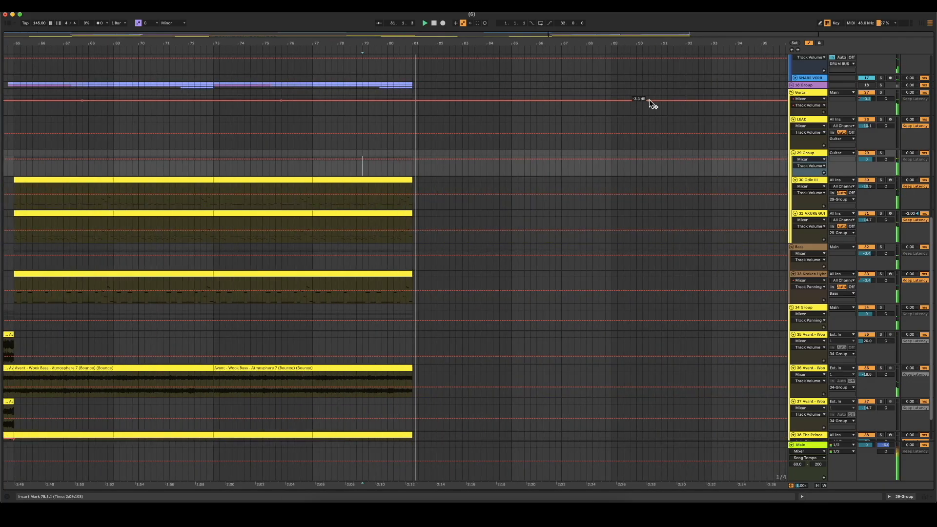
pyautogui.moveTo(402, 184); pyautogui.dragTo(599, 180)
pyautogui.press('super+shift+m')
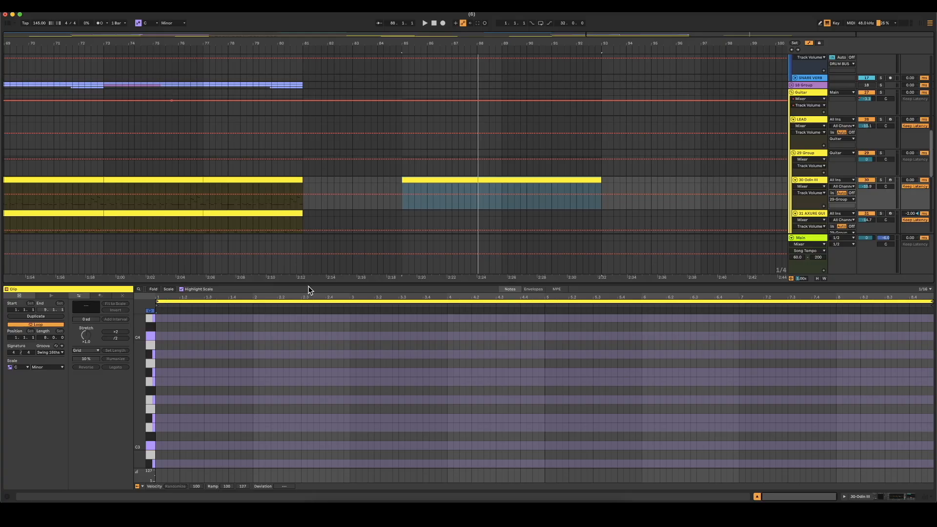
# - Enter a short and a longer C0 note at the start of the new clip and duplicate the pair to 1.2.2
pyautogui.scroll(-10, 207, 395)
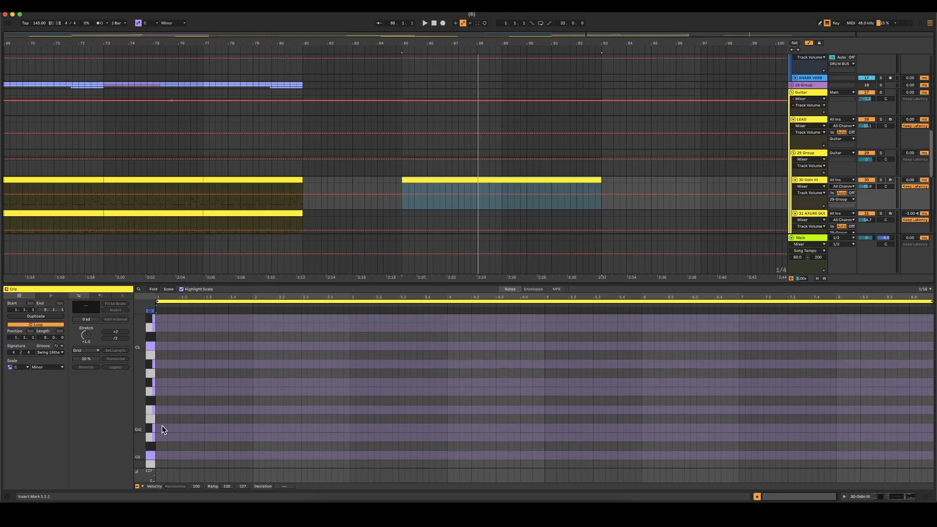
pyautogui.doubleClick(158, 455)
pyautogui.doubleClick(164, 455)
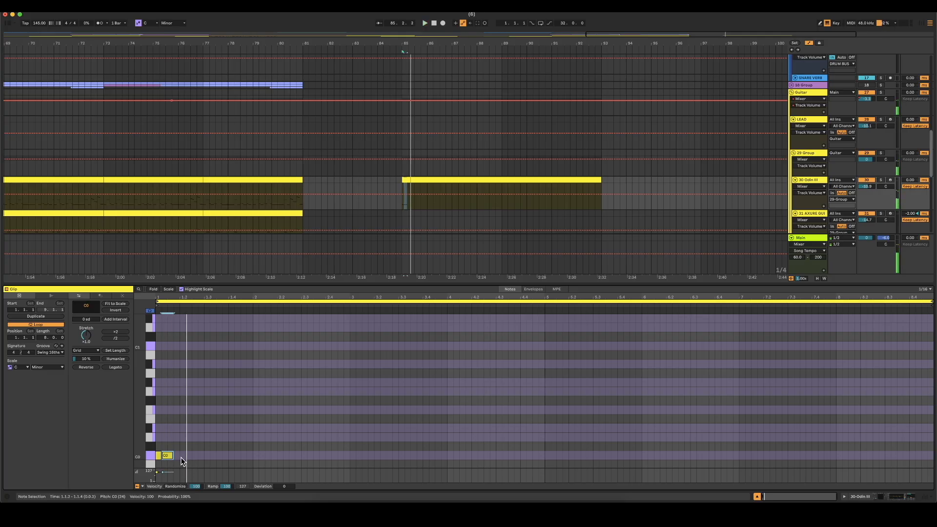
pyautogui.press('space')
pyautogui.press('Right')
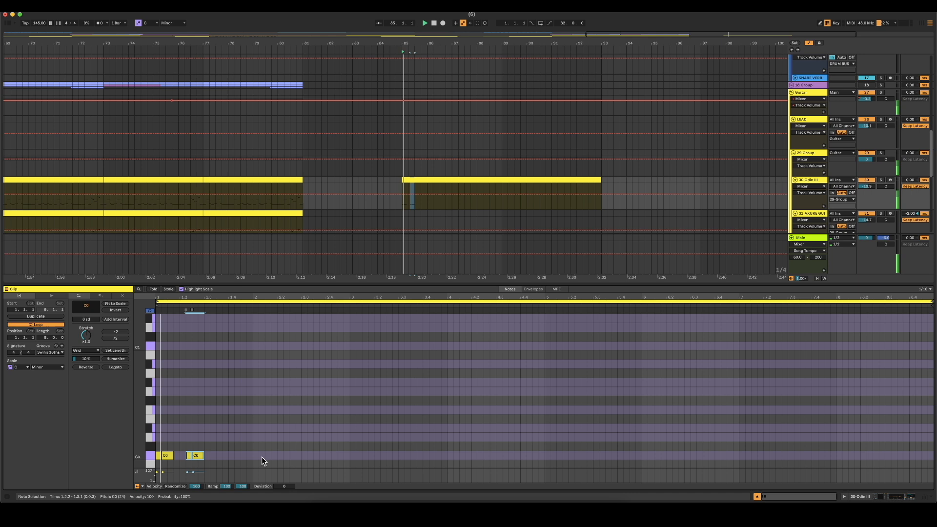
pyautogui.press('super+d')
pyautogui.press('Right')
pyautogui.press('space')
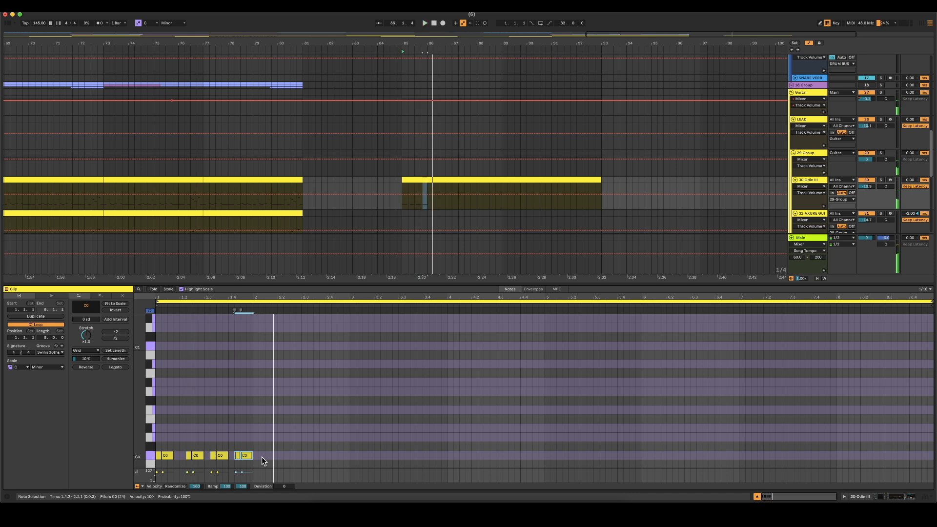
pyautogui.moveTo(261, 457); pyautogui.dragTo(210, 462)
pyautogui.press('Delete')
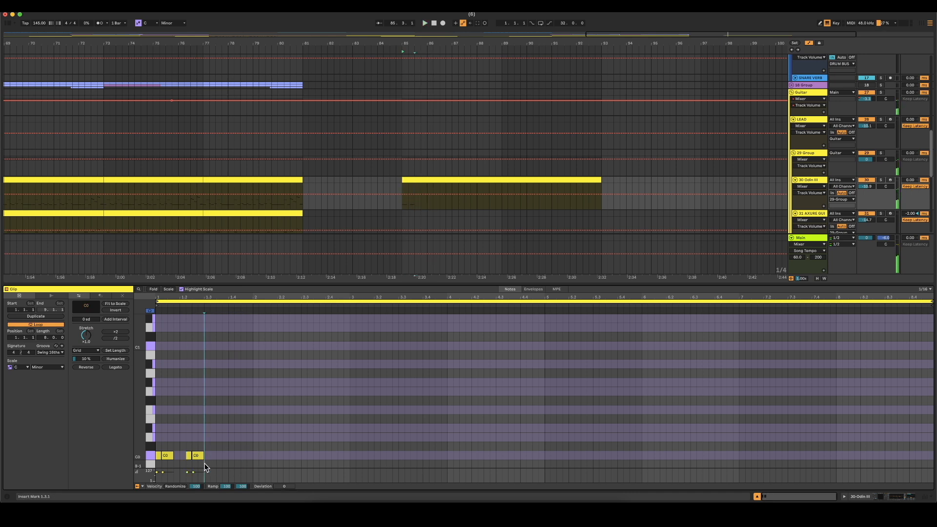
# - Duplicate the C0 note pair repeatedly at the same spacing through the first four bars of the clip and play it back
pyautogui.click(166, 456)
pyautogui.press('super+d')
pyautogui.press('super+d')
pyautogui.press('space')
pyautogui.press('super+d')
pyautogui.press('super+d')
pyautogui.press('super+d')
pyautogui.press('super+d')
pyautogui.press('super+d')
pyautogui.press('super+d')
pyautogui.press('super+d')
pyautogui.press('super+d')
pyautogui.press('super+d')
pyautogui.click(629, 420)
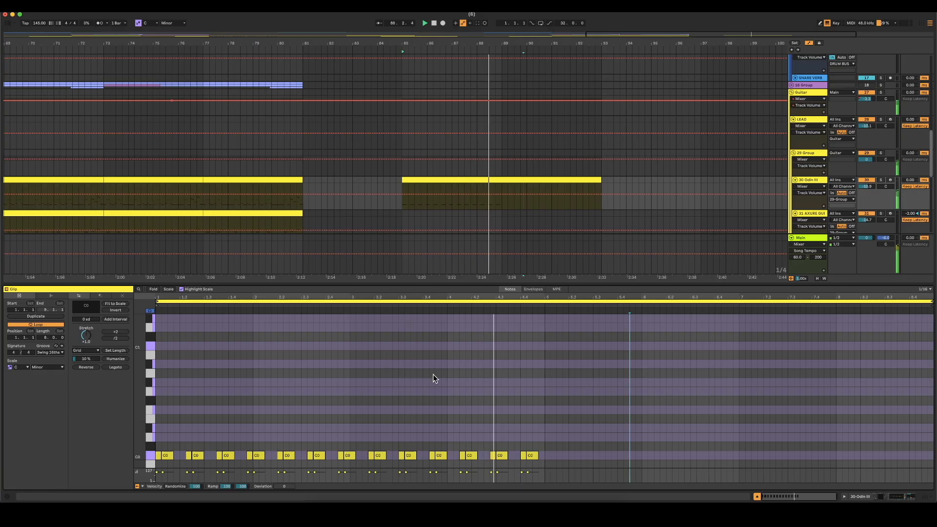
pyautogui.click(543, 429)
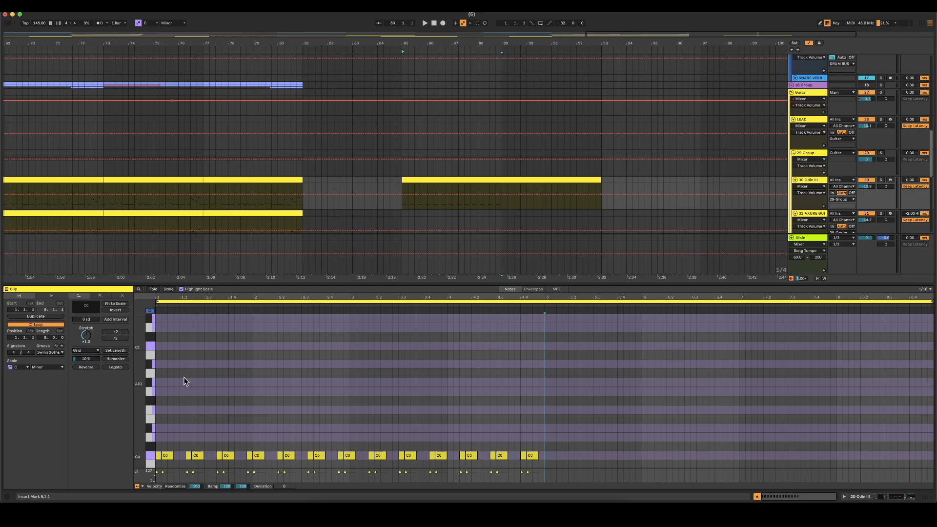
# - Place a stacked C1 and C#1 stab at 1.2.3 in the Odin III clip
pyautogui.doubleClick(182, 326)
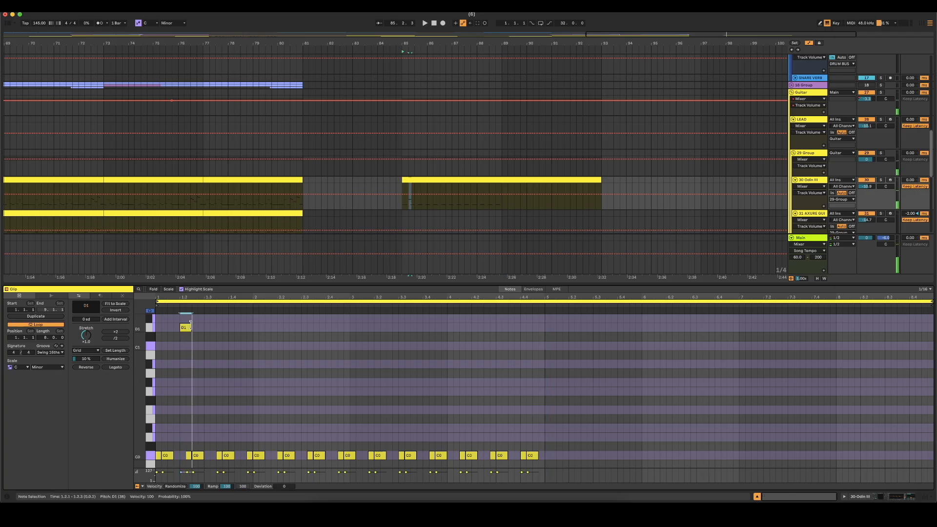
pyautogui.moveTo(188, 337); pyautogui.dragTo(199, 340)
pyautogui.doubleClick(201, 447)
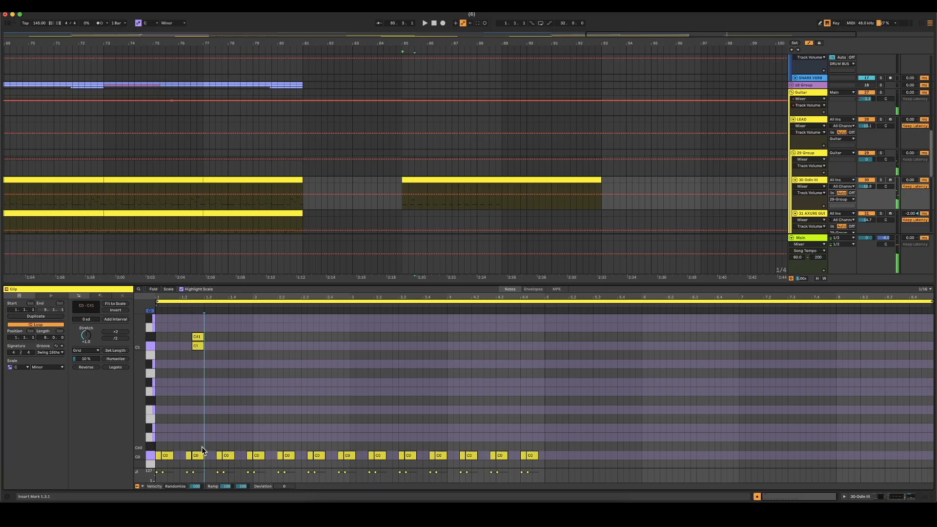
# - Duplicate the C1 and C#1 stab to 1.4.3 and remove the C0 notes that overlap the two stabs
pyautogui.moveTo(200, 437); pyautogui.dragTo(156, 335)
pyautogui.press('super+d')
pyautogui.click(247, 415)
pyautogui.doubleClick(249, 455)
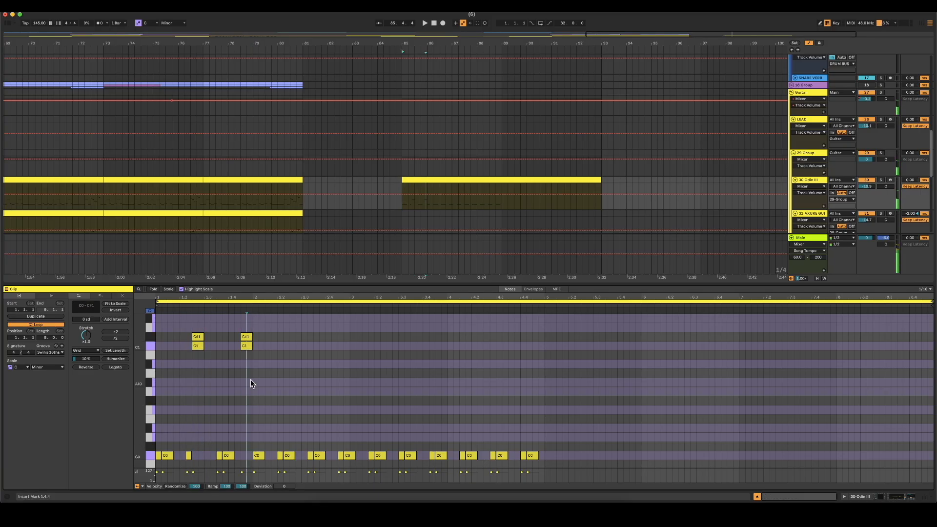
# - Duplicate the two stabs into the second bar, then trim or delete the C0 notes overlapping the copies
pyautogui.press('super+d')
pyautogui.click(347, 410)
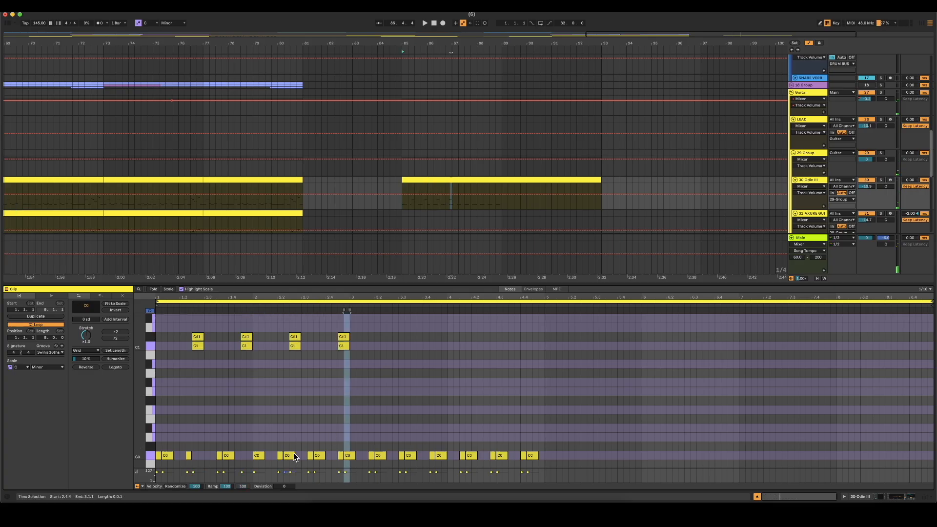
pyautogui.click(292, 455)
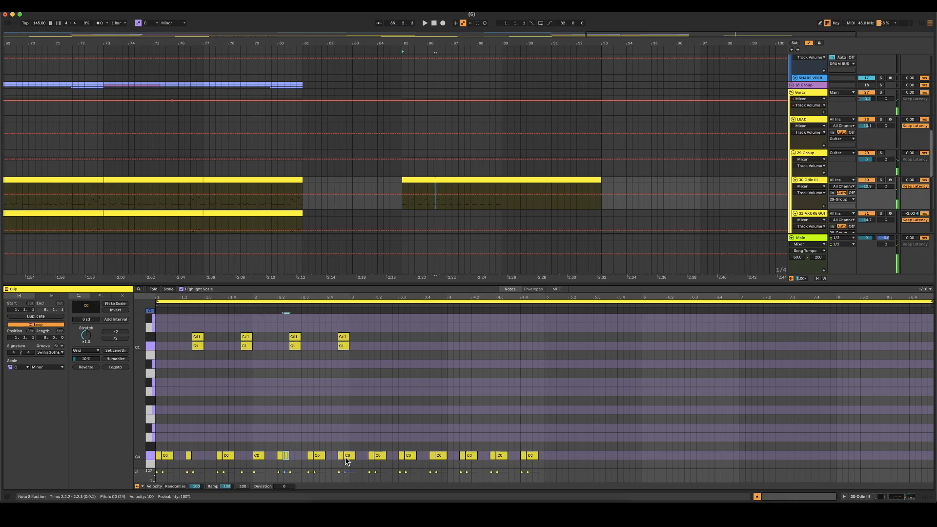
pyautogui.press('Delete')
# - Turn on the metronome and play the guitar pattern back against it
pyautogui.click(358, 392)
pyautogui.press('space')
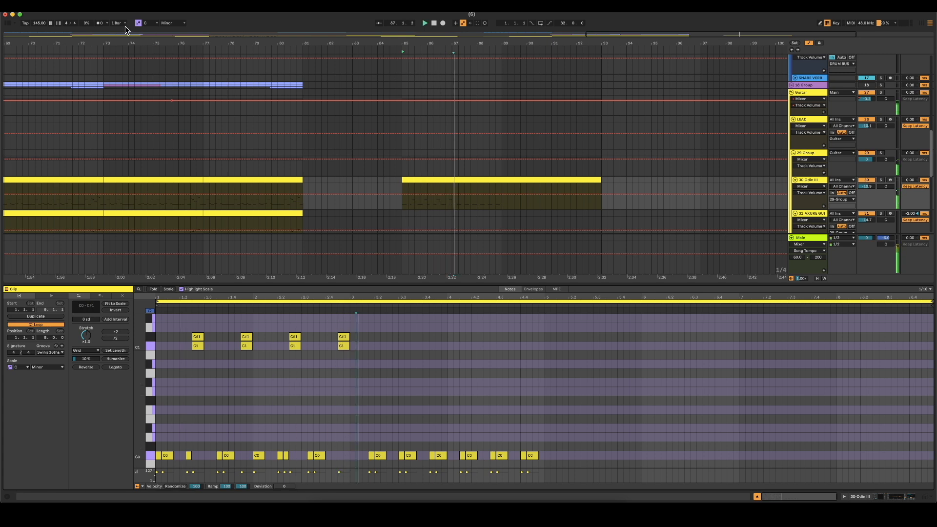
pyautogui.click(99, 23)
pyautogui.press('space')
pyautogui.press('space')
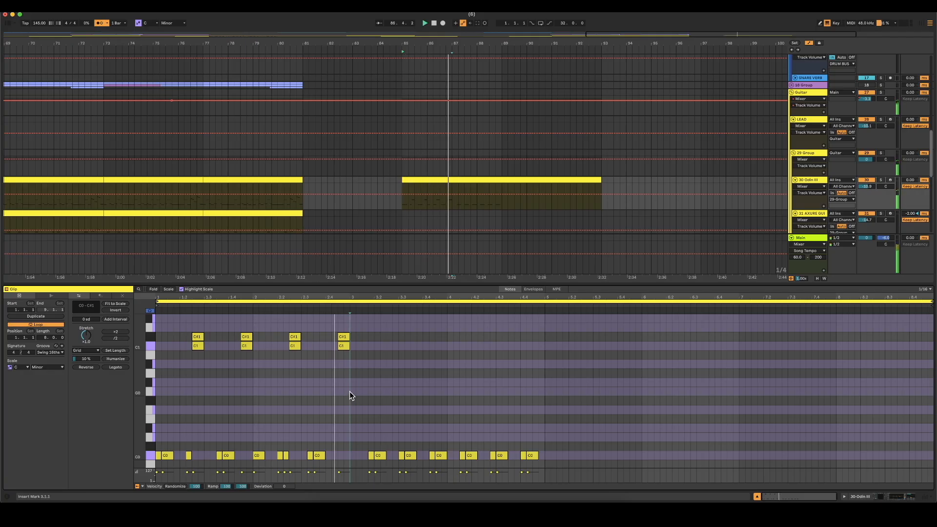
# - Delete all C0 notes from bar 3 of the clip onward
pyautogui.moveTo(354, 439); pyautogui.dragTo(539, 476)
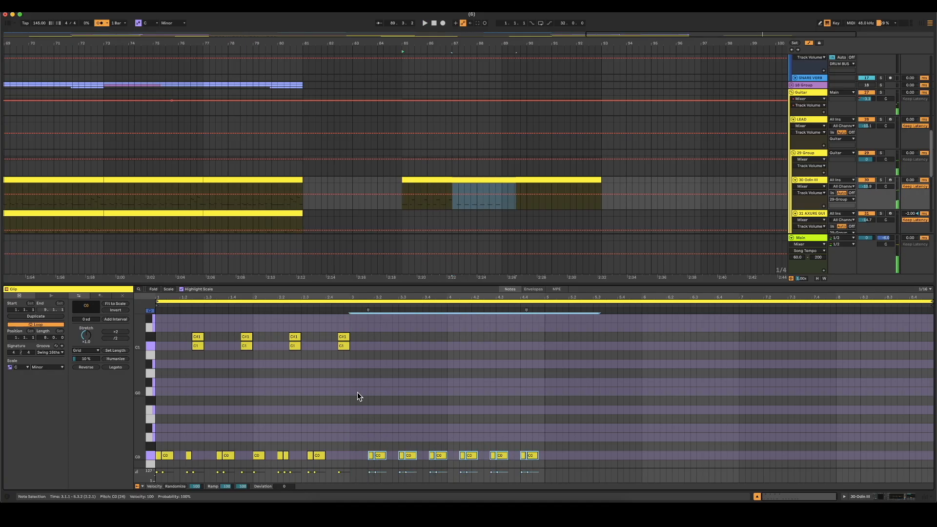
pyautogui.press('Delete')
# - Remove the C1 and C#1 stabs temporarily to hear the C0 rhythm alone, and restore them
pyautogui.moveTo(353, 382); pyautogui.dragTo(136, 340)
pyautogui.press('Delete')
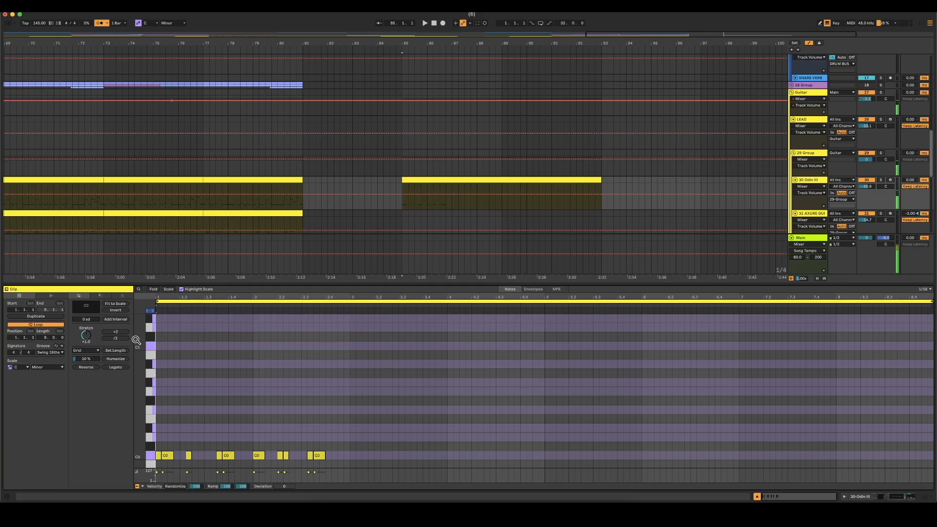
pyautogui.click(210, 421)
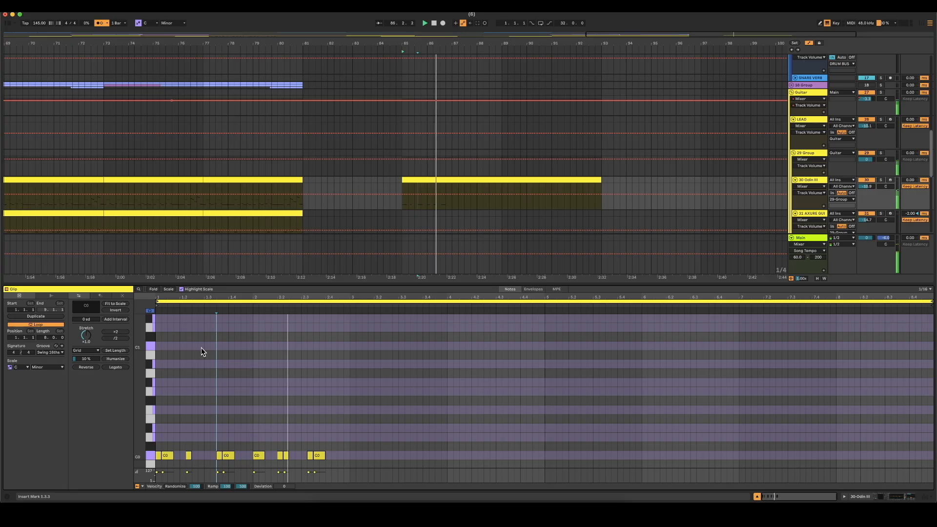
pyautogui.press('space')
pyautogui.hotkey('ctrl', 'z')
# - Raise the four stabs two octaves to C3 and C#3, and turn each into a roll of four short repeated hits
pyautogui.moveTo(378, 384); pyautogui.dragTo(184, 308)
pyautogui.hotkey('shift', 'Up')
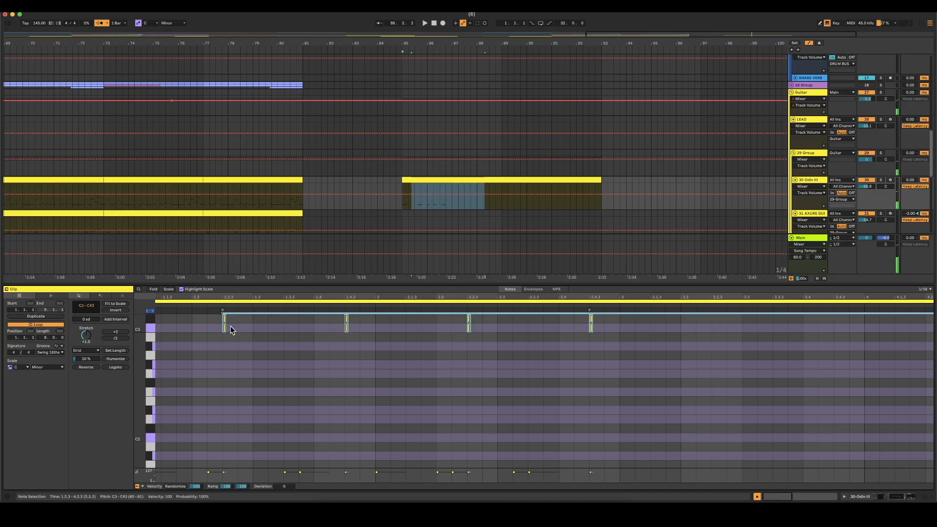
pyautogui.moveTo(225, 327); pyautogui.dragTo(246, 332)
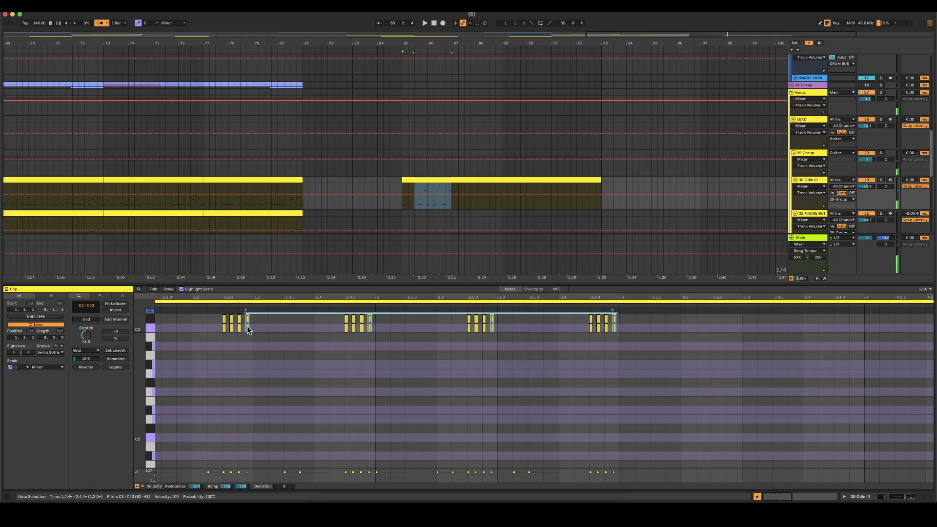
# - Delete all C#3 hits from the rolls so that only the C3 hits remain, and play the result
pyautogui.click(289, 340)
pyautogui.press('space')
pyautogui.moveTo(303, 297); pyautogui.dragTo(272, 304)
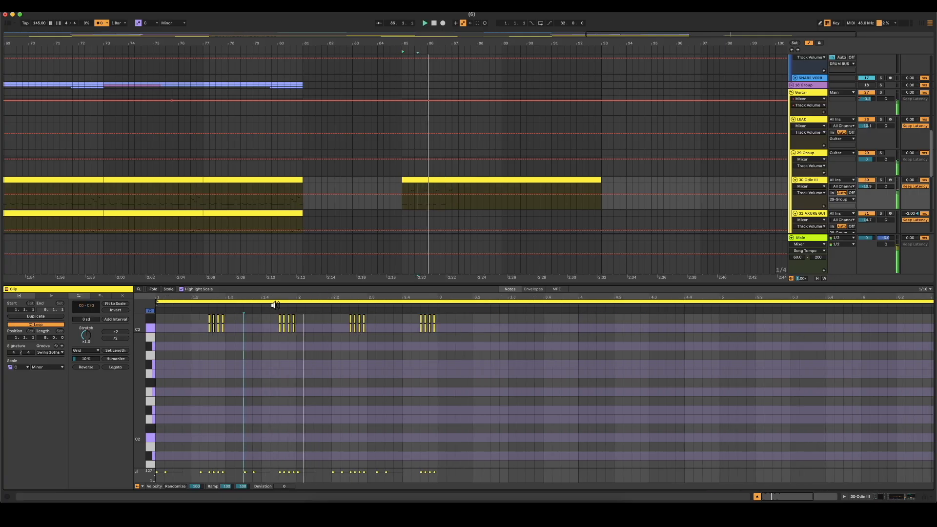
pyautogui.moveTo(467, 323); pyautogui.dragTo(52, 294)
pyautogui.press('Delete')
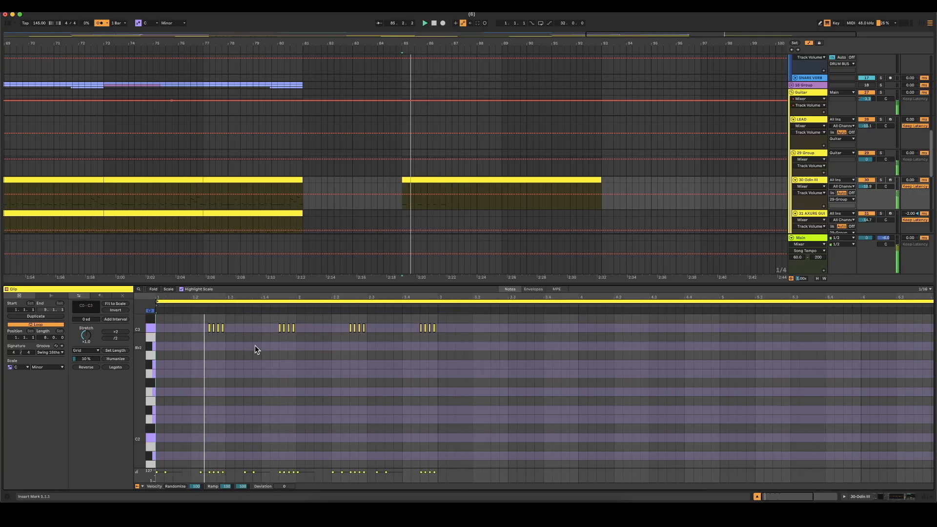
pyautogui.scroll(-4, 437, 390)
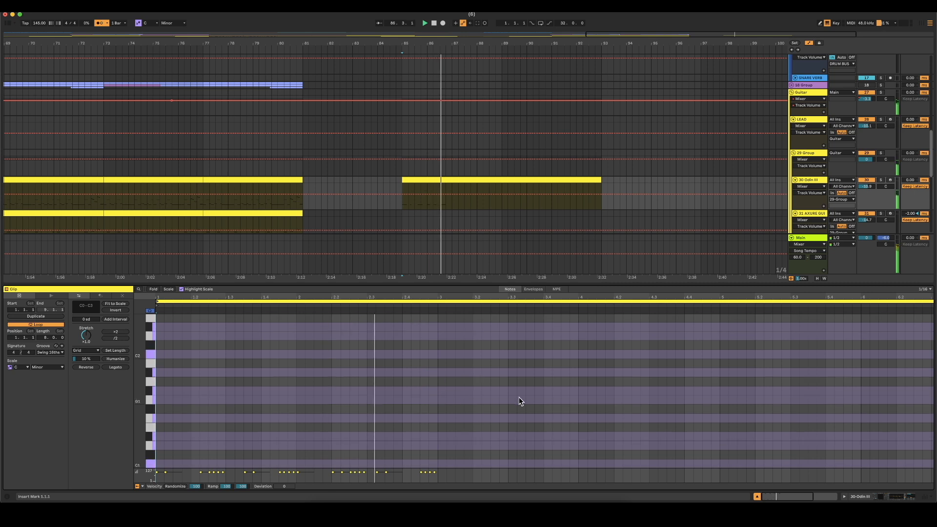
# - Raise the fourth roll by one semitone to C#3 and play the pattern back
pyautogui.scroll(3, 502, 394)
pyautogui.scroll(2, 517, 391)
pyautogui.moveTo(476, 383); pyautogui.dragTo(391, 351)
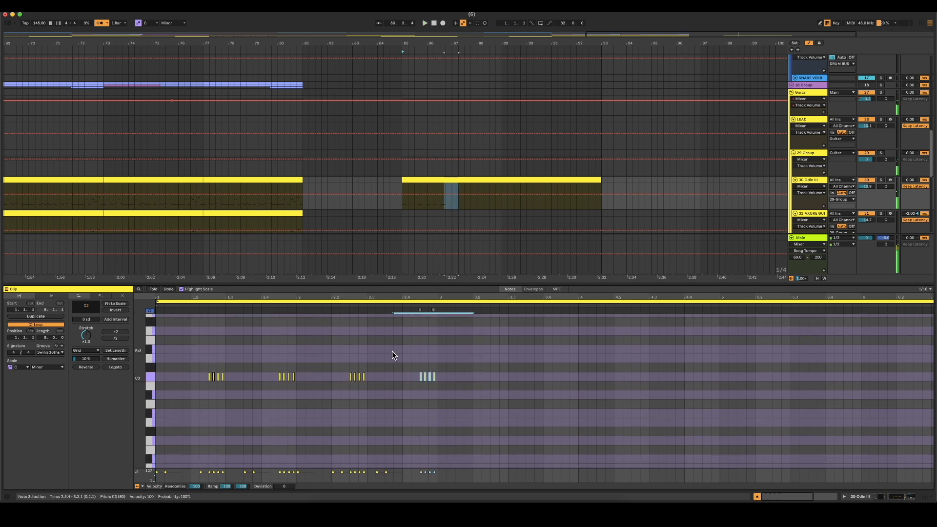
pyautogui.press('Up')
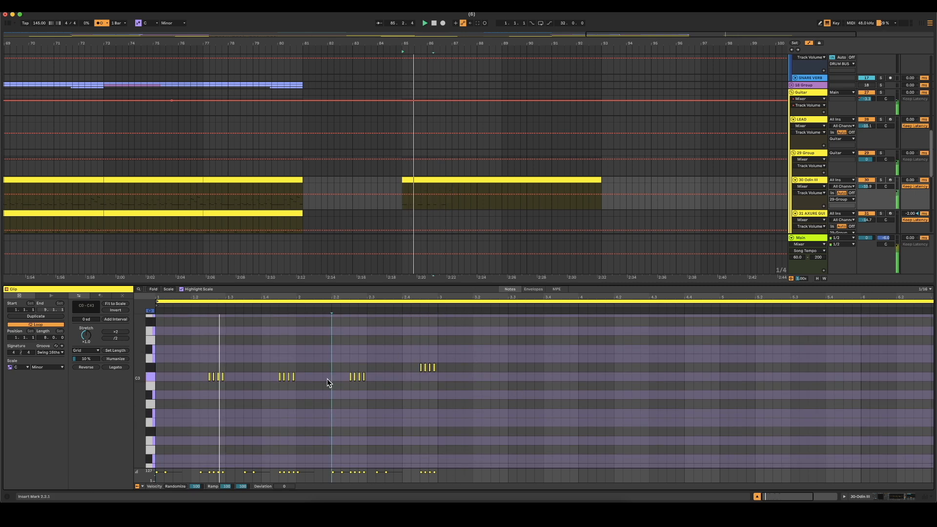
# - Move the new clip from the Odin III track down to the AXURE GUITAR track at bar 85
pyautogui.click(463, 179)
pyautogui.scroll(-3, 463, 181)
pyautogui.moveTo(464, 117); pyautogui.dragTo(470, 151)
pyautogui.click(315, 449)
pyautogui.scroll(-5, 313, 449)
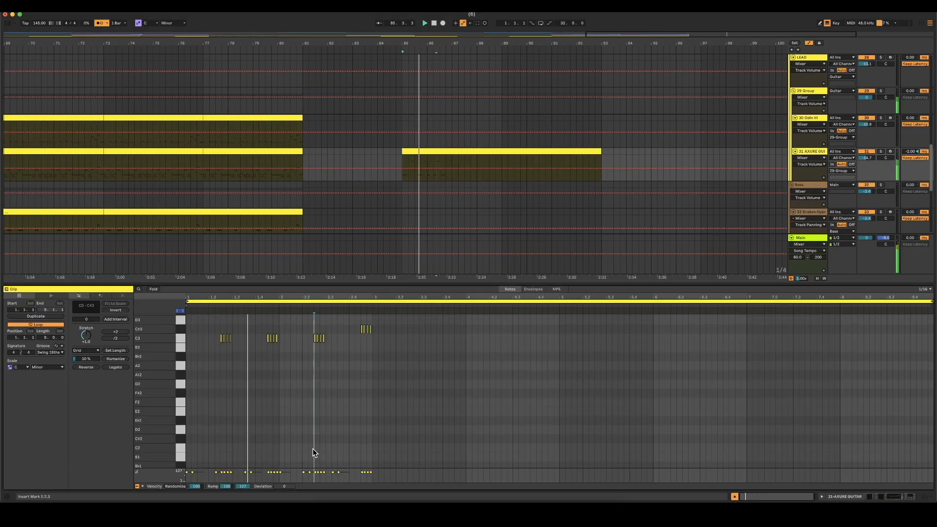
# - Play the pattern on the AXURE GUITAR track and review its C0 notes and high rolls
pyautogui.scroll(-5, 300, 426)
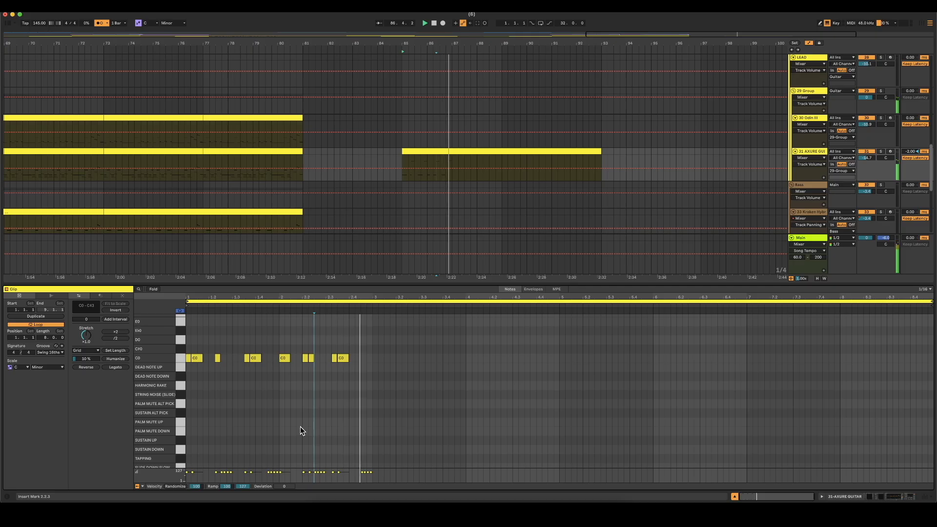
pyautogui.press('space')
pyautogui.click(385, 415)
pyautogui.scroll(5, 383, 413)
pyautogui.scroll(-5, 259, 378)
pyautogui.scroll(3, 268, 373)
pyautogui.press('space')
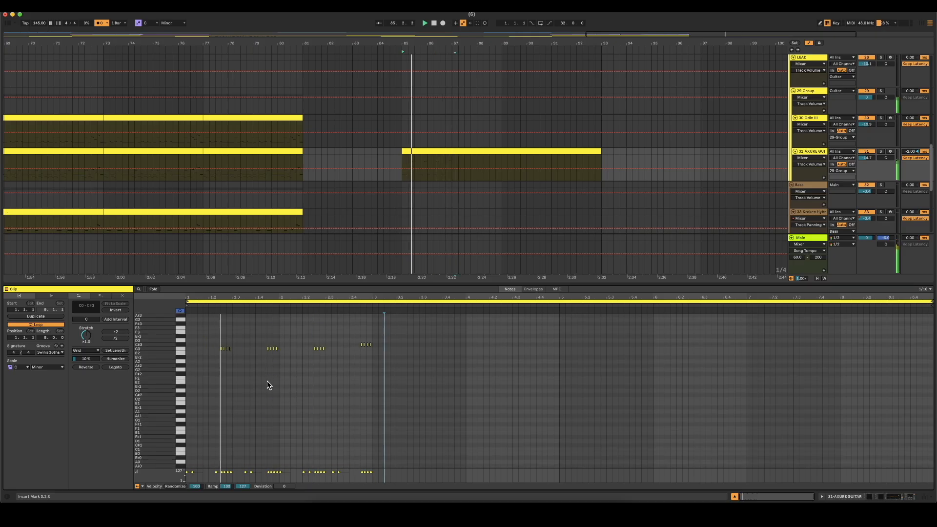
# - Replace the later rolls with four copies of the first C3 roll, spaced one and a half beats apart
pyautogui.moveTo(268, 380); pyautogui.dragTo(589, 326)
pyautogui.press('Delete')
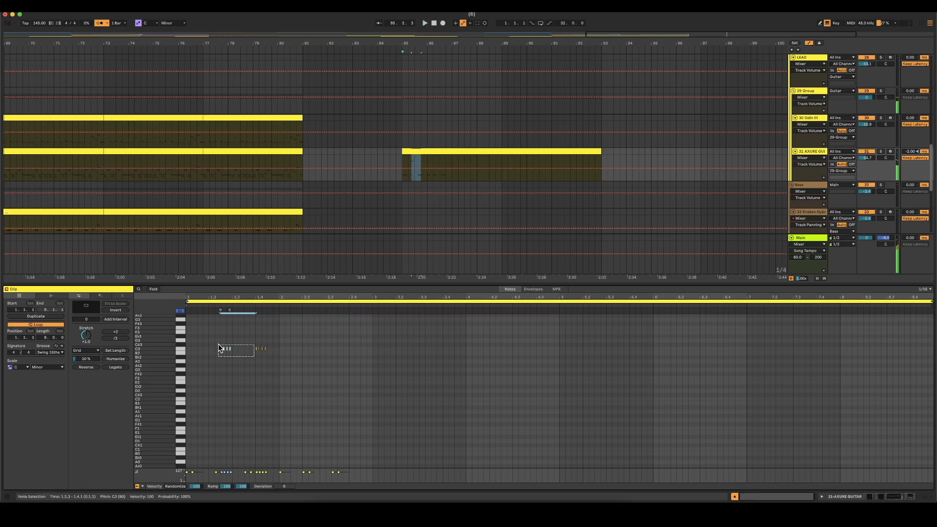
pyautogui.press('super+d')
pyautogui.press('super+d')
pyautogui.press('super+d')
pyautogui.click(319, 386)
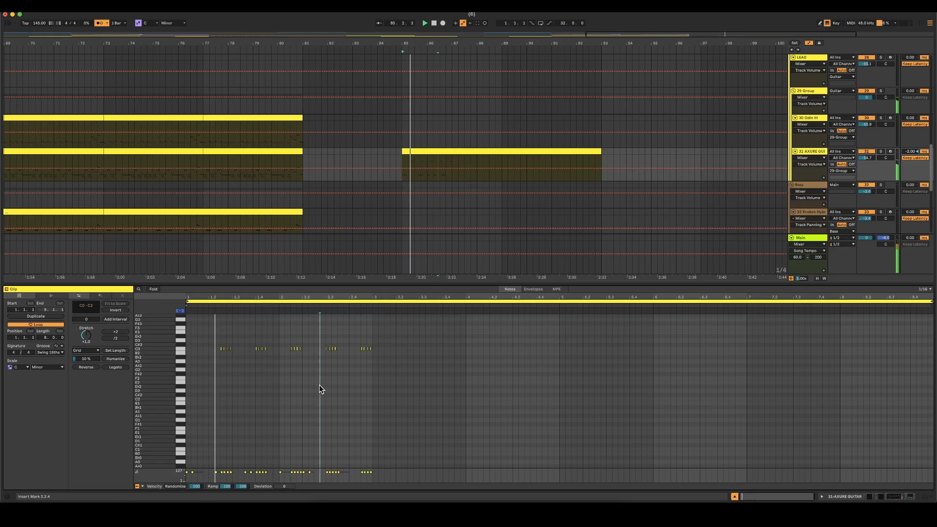
# - Raise the fifth roll to C#3, add a C0 note on beat 4 of bar 2, and play the pattern
pyautogui.scroll(-5, 319, 384)
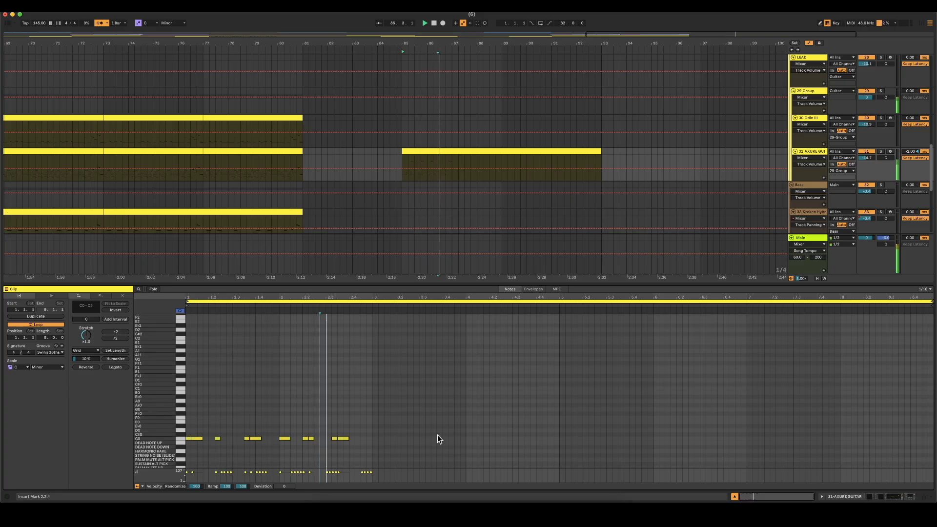
pyautogui.scroll(3, 432, 429)
pyautogui.moveTo(365, 342); pyautogui.dragTo(391, 309)
pyautogui.scroll(-1, 379, 394)
pyautogui.press('space')
pyautogui.scroll(3, 273, 371)
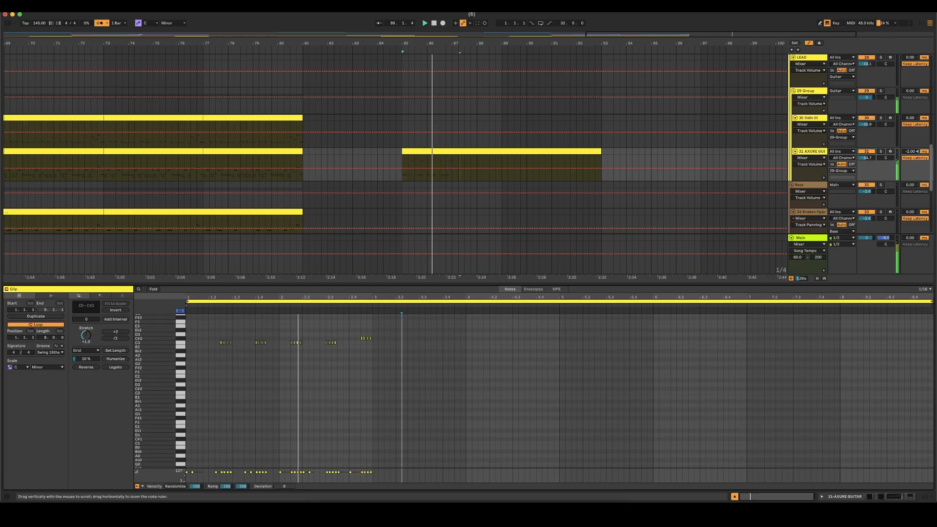
pyautogui.scroll(-1, 153, 356)
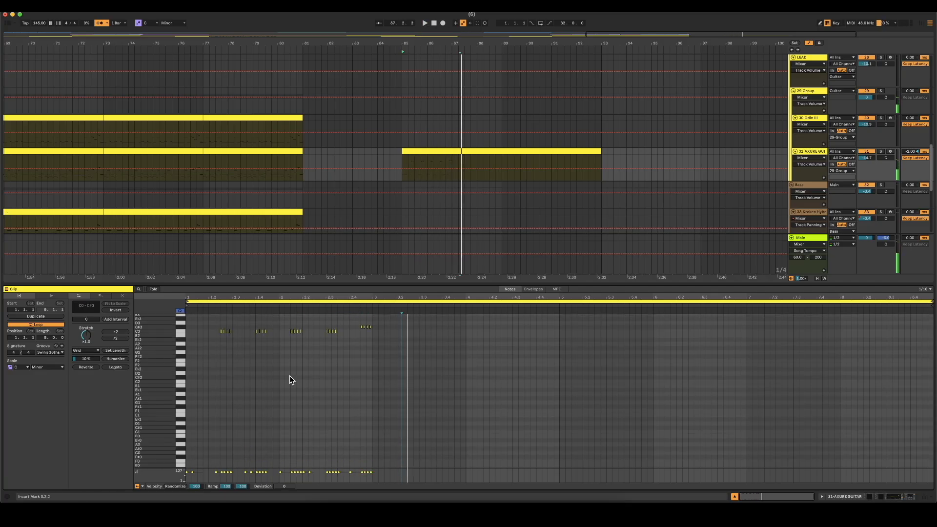
pyautogui.scroll(-5, 288, 380)
pyautogui.press('space')
pyautogui.scroll(5, 284, 402)
pyautogui.press('space')
# - Lower all five rolls two octaves to C1 and C#1 and listen to them against the C0 notes
pyautogui.moveTo(220, 391); pyautogui.dragTo(727, 176)
pyautogui.hotkey('shift', 'Down')
pyautogui.hotkey('shift', 'Down')
pyautogui.press('space')
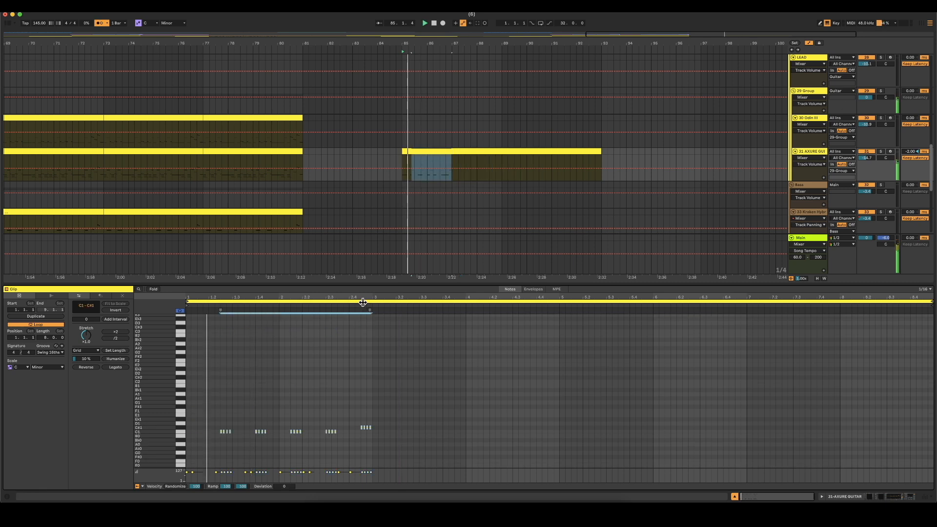
pyautogui.scroll(-5, 370, 345)
pyautogui.moveTo(150, 354); pyautogui.dragTo(167, 353)
pyautogui.scroll(3, 321, 381)
pyautogui.moveTo(171, 389); pyautogui.dragTo(164, 389)
pyautogui.click(314, 387)
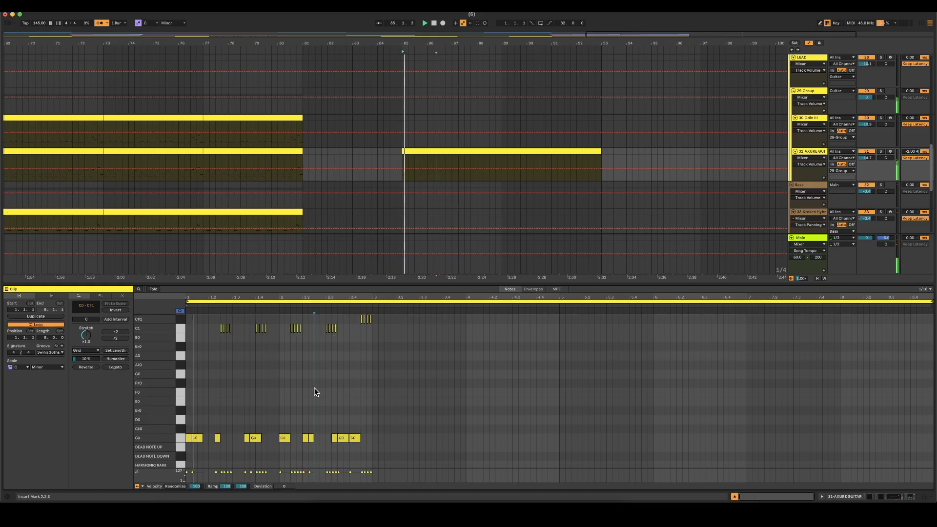
pyautogui.click(397, 408)
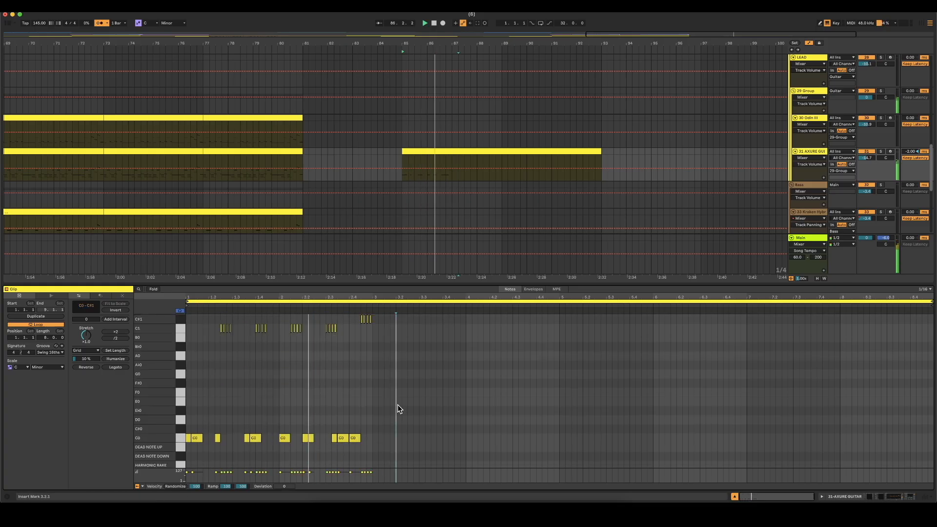
# - Shift the last three C0 notes of bar 2 one sixteenth later and shorten the final one to a sixteenth
pyautogui.click(355, 437)
pyautogui.keyDown('shift'); pyautogui.click(335, 438); pyautogui.keyUp('shift')
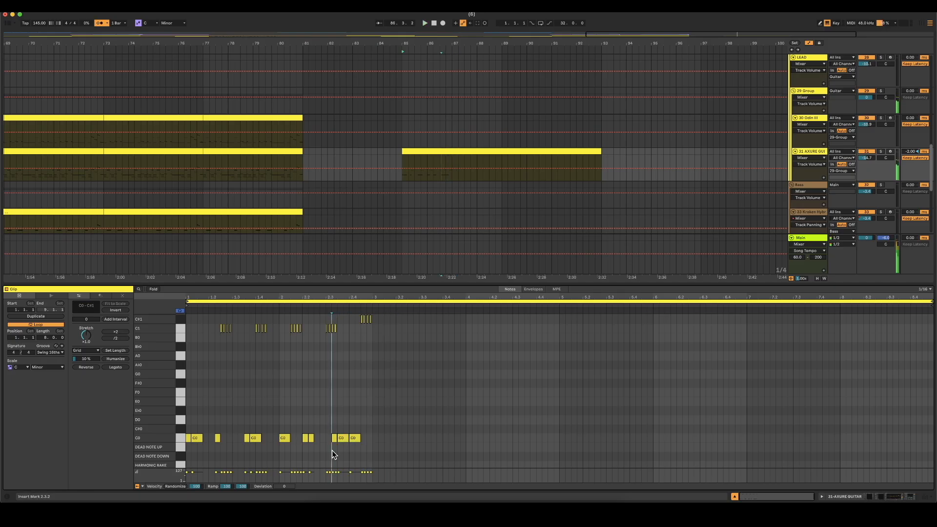
pyautogui.doubleClick(359, 439)
pyautogui.click(317, 448)
# - Shorten the C0 note before beat 4 of bar 1 to a sixteenth, add an eighth-note C0 right before bar 2, and play back
pyautogui.click(257, 438)
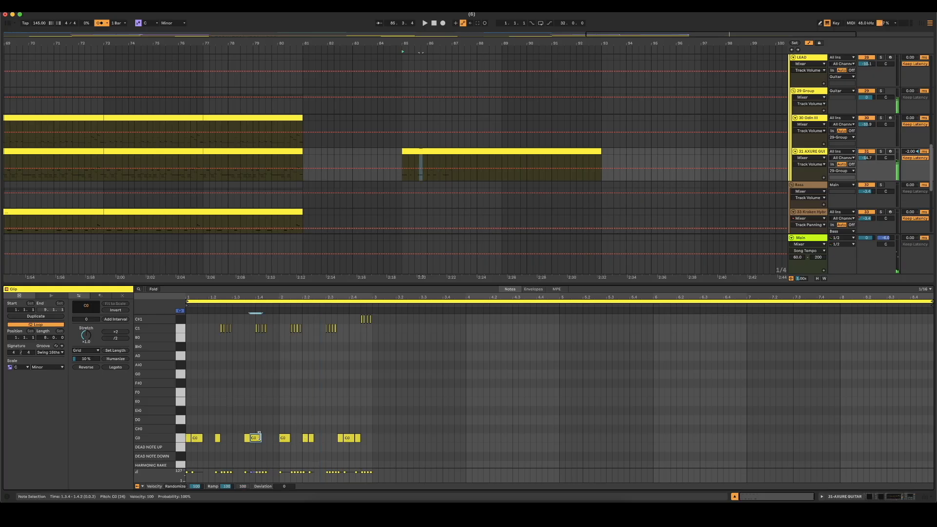
pyautogui.doubleClick(269, 437)
pyautogui.moveTo(272, 437); pyautogui.dragTo(278, 437)
pyautogui.click(249, 398)
pyautogui.press('space')
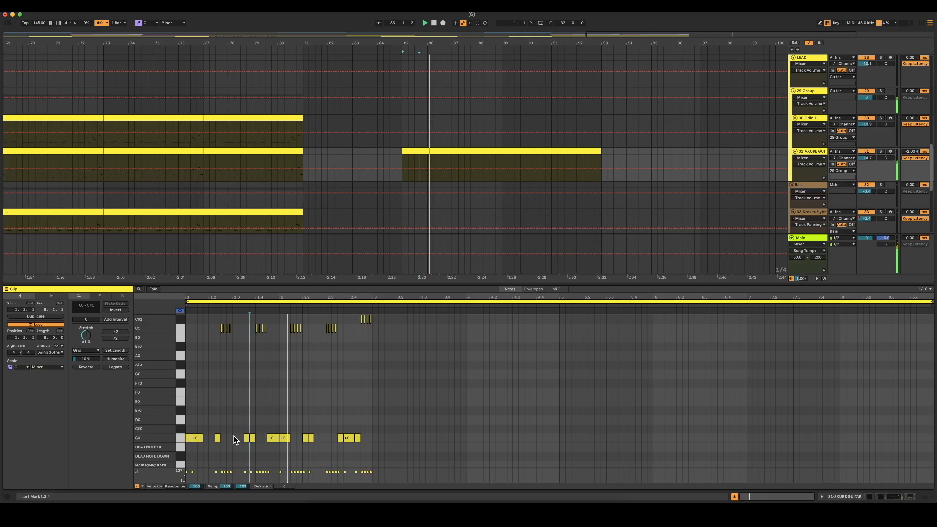
pyautogui.press('space')
pyautogui.press('space')
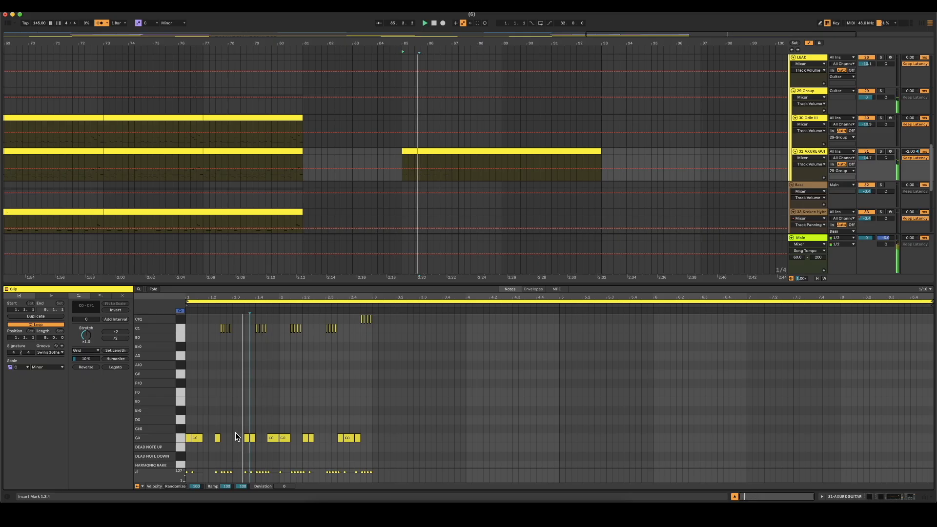
# - Try extending the last hit of the first C1 roll into a longer note, and undo it after listening
pyautogui.click(229, 330)
pyautogui.press('space')
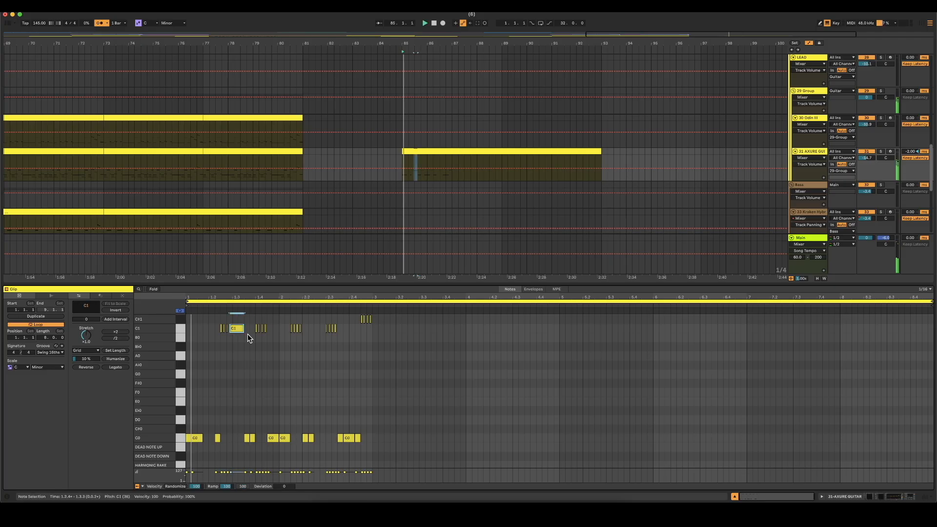
pyautogui.press('super+z')
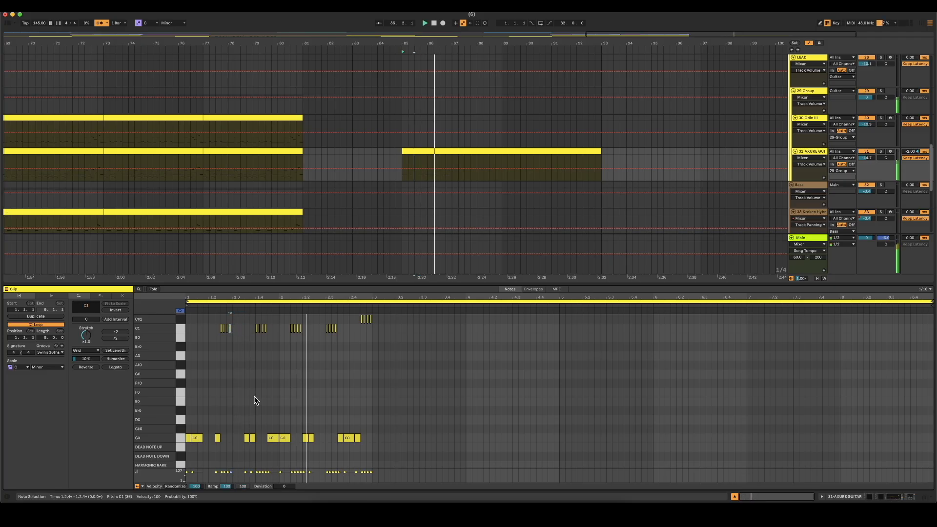
pyautogui.press('space')
# - Raise all five rolls one octave to C2 and C#2 and play the pattern back
pyautogui.press('super+a')
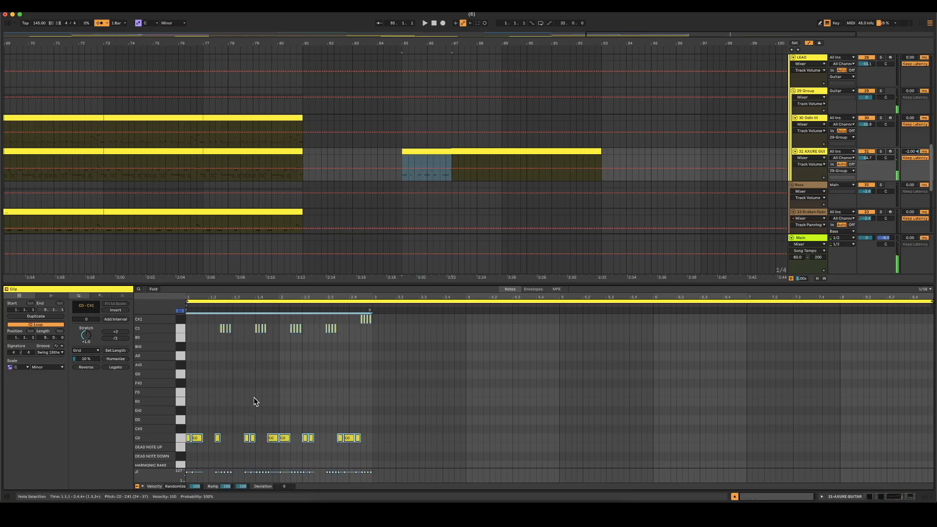
pyautogui.moveTo(215, 389); pyautogui.dragTo(778, 179)
pyautogui.hotkey('shift', 'Up')
pyautogui.press('space')
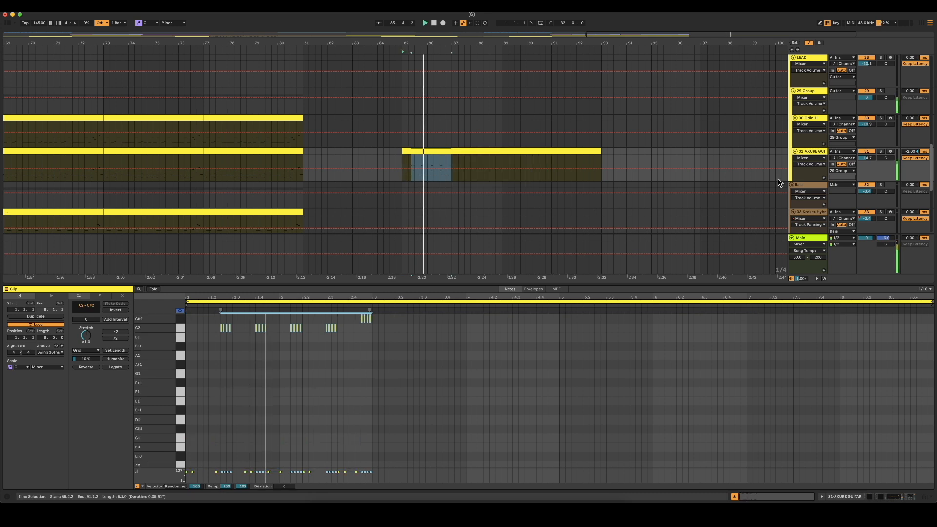
pyautogui.click(347, 352)
pyautogui.scroll(-1, 317, 371)
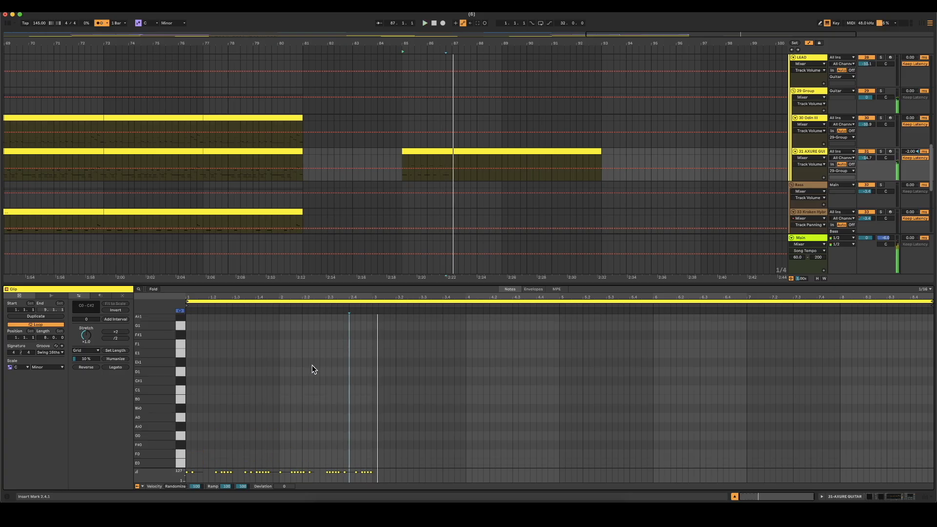
pyautogui.scroll(1, 307, 376)
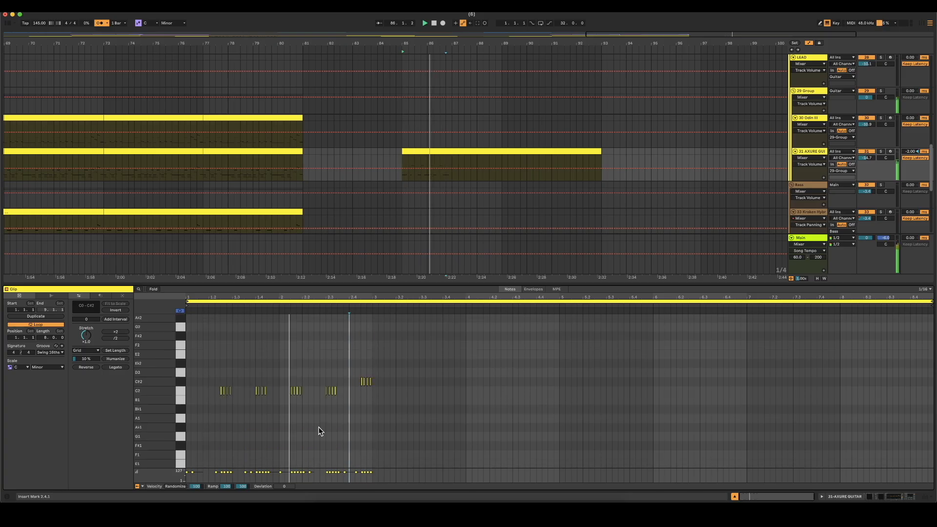
# - Move the fourth C2 roll two sixteenths earlier in bar 2
pyautogui.press('space')
pyautogui.moveTo(318, 428); pyautogui.dragTo(349, 375)
pyautogui.press('Left')
pyautogui.press('Left')
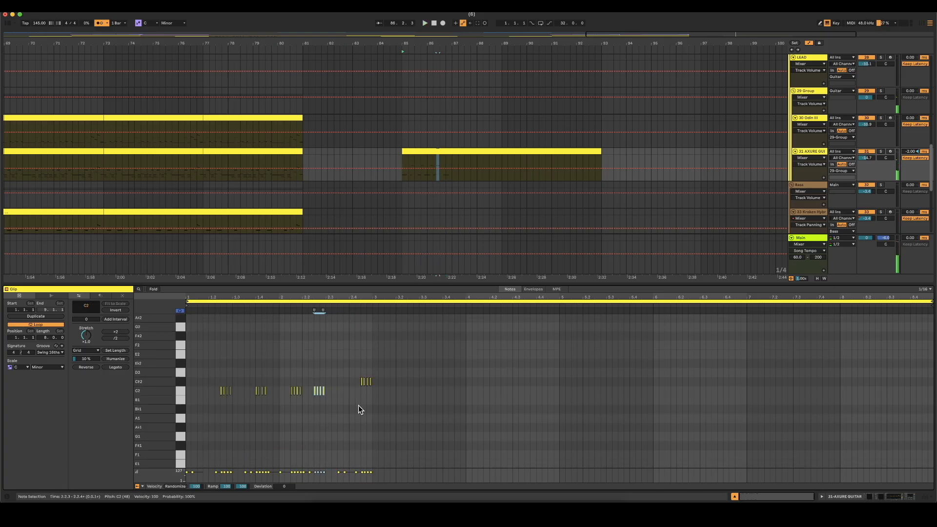
# - Try moving the two short C0 notes in bar 2 two sixteenths later, move them back, and play the pattern
pyautogui.scroll(-5, 357, 405)
pyautogui.moveTo(320, 413); pyautogui.dragTo(306, 399)
pyautogui.press('Right')
pyautogui.press('Right')
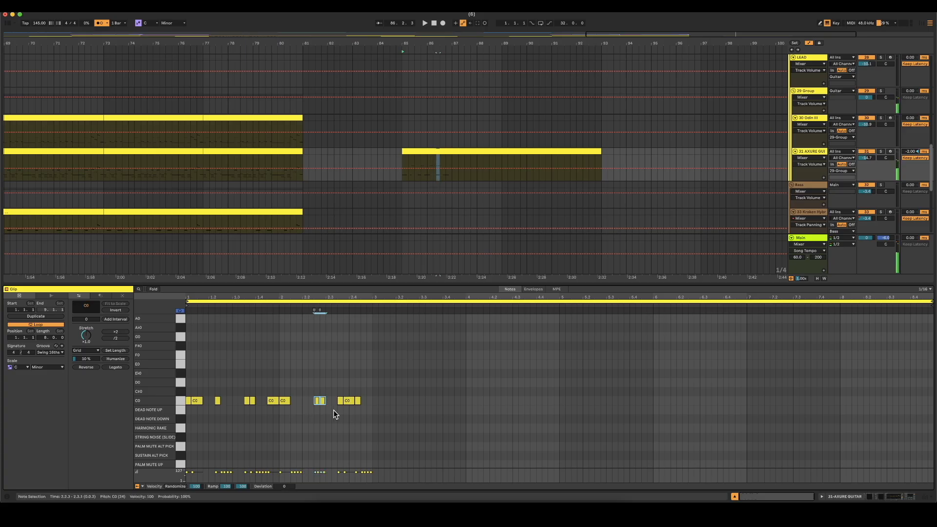
pyautogui.scroll(5, 336, 412)
pyautogui.scroll(1, 327, 408)
pyautogui.press('Left')
pyautogui.press('Left')
pyautogui.press('space')
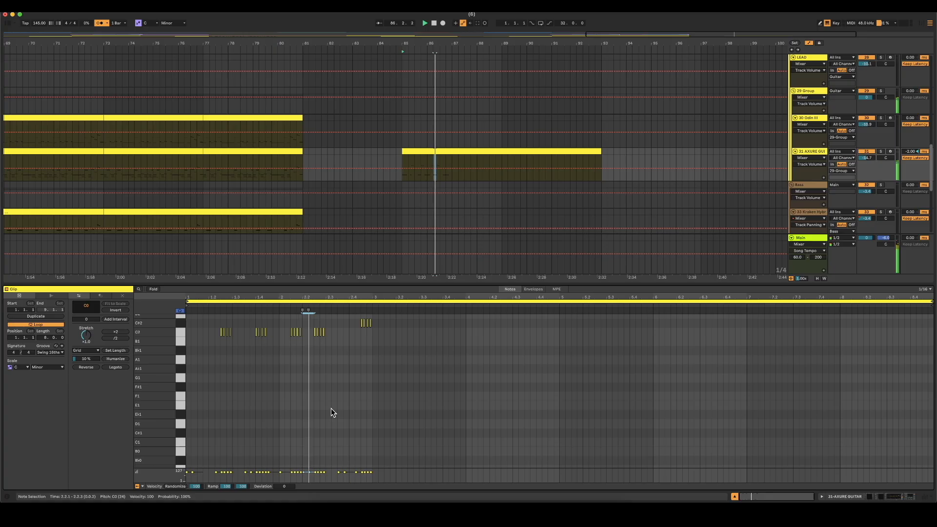
pyautogui.scroll(2, 348, 367)
pyautogui.press('space')
# - Try a copy of the fourth C2 roll right before the C#2 roll, listen to it, and delete the copy
pyautogui.moveTo(336, 366); pyautogui.dragTo(314, 362)
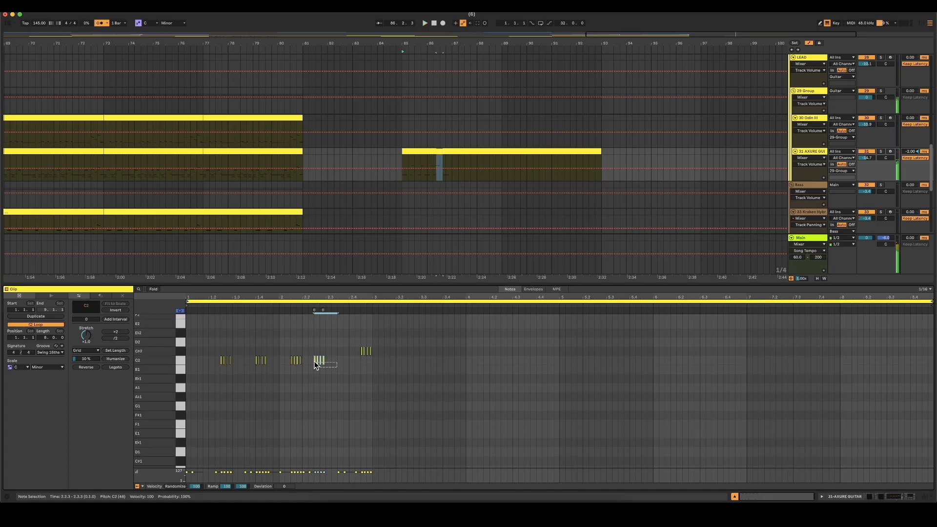
pyautogui.click(344, 389)
pyautogui.press('space')
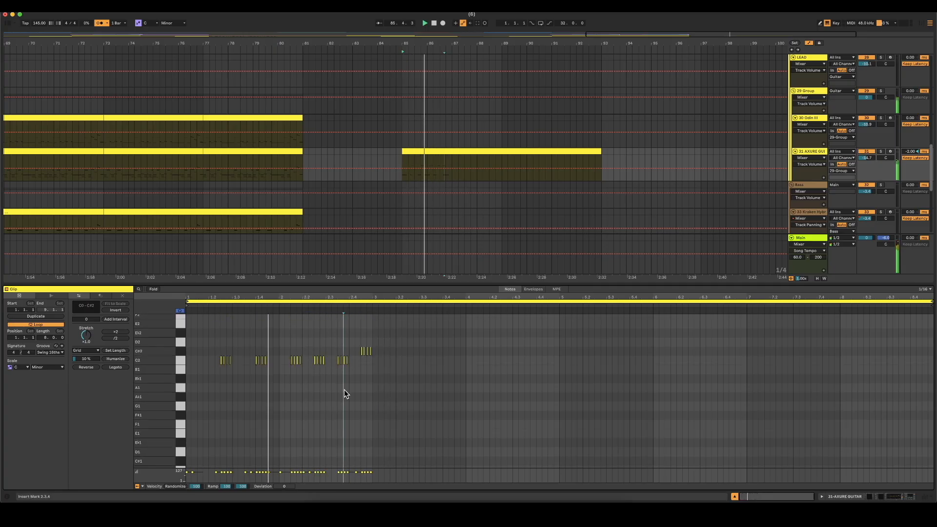
pyautogui.scroll(3, 352, 387)
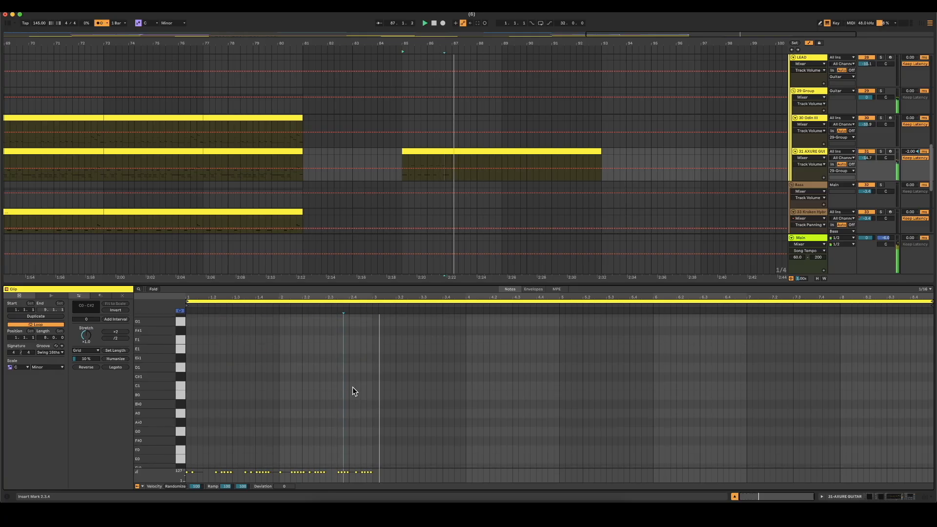
pyautogui.press('space')
pyautogui.moveTo(336, 407); pyautogui.dragTo(357, 377)
pyautogui.press('Delete')
# - Add an eighth-note C0 on beat 3 of bar 2, before the closing C0 group, and play the pattern
pyautogui.scroll(-9, 344, 425)
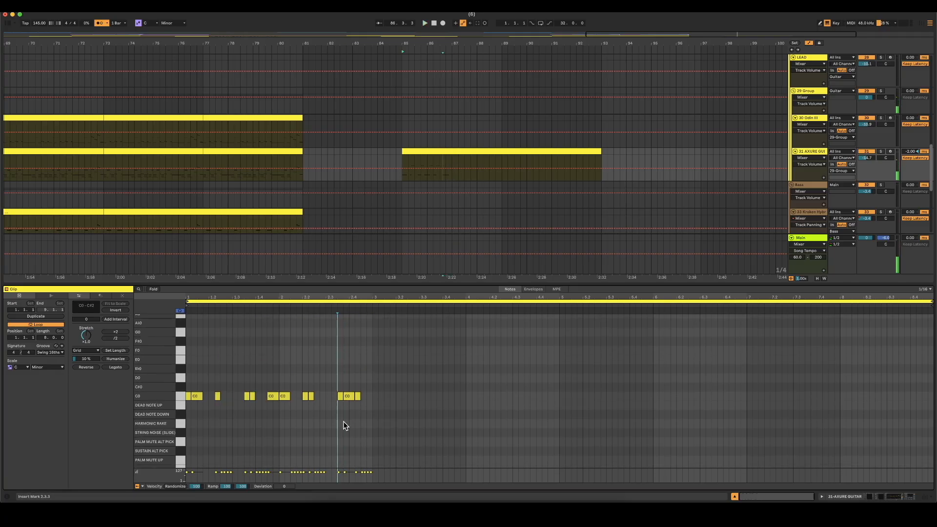
pyautogui.doubleClick(328, 394)
pyautogui.press('space')
pyautogui.press('space')
pyautogui.moveTo(340, 395); pyautogui.dragTo(340, 395)
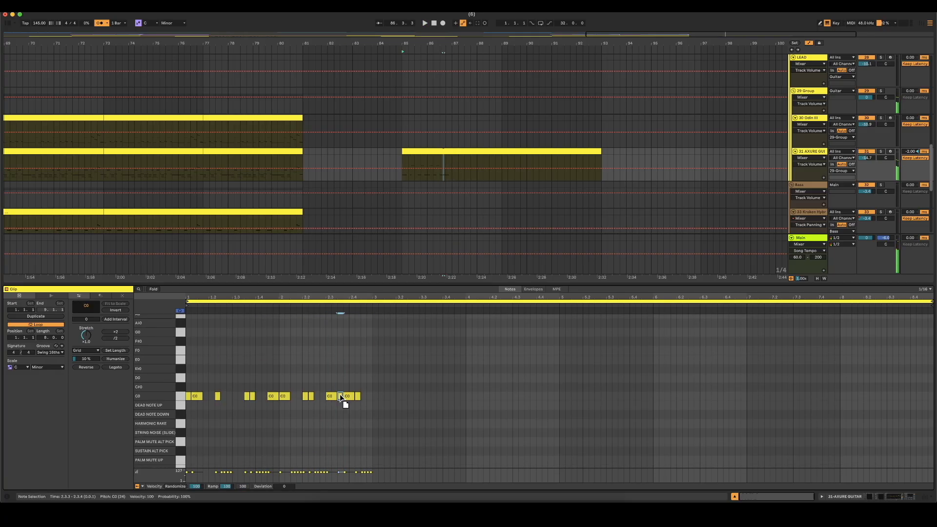
pyautogui.click(339, 405)
pyautogui.press('space')
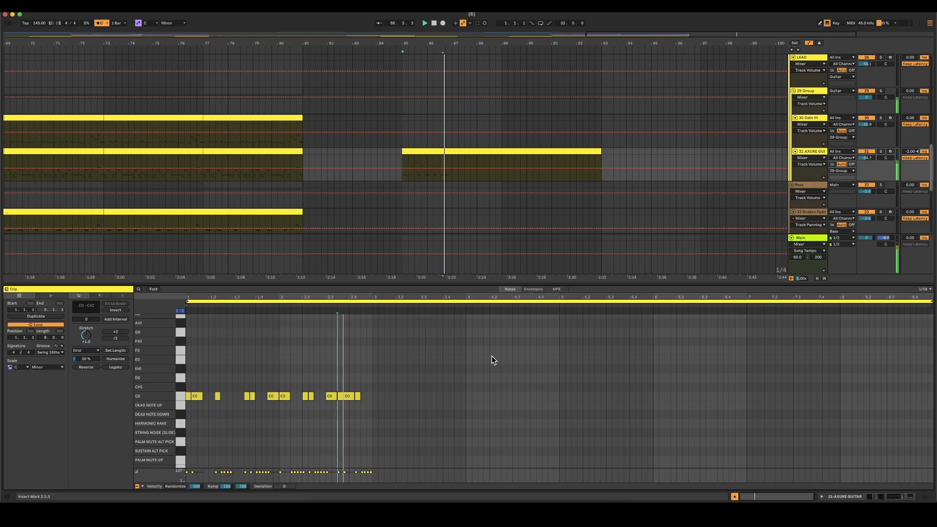
# - Play the pattern and raise the fourth C2 roll in bar 2 to Eb2
pyautogui.scroll(3, 396, 393)
pyautogui.press('space')
pyautogui.scroll(4, 390, 387)
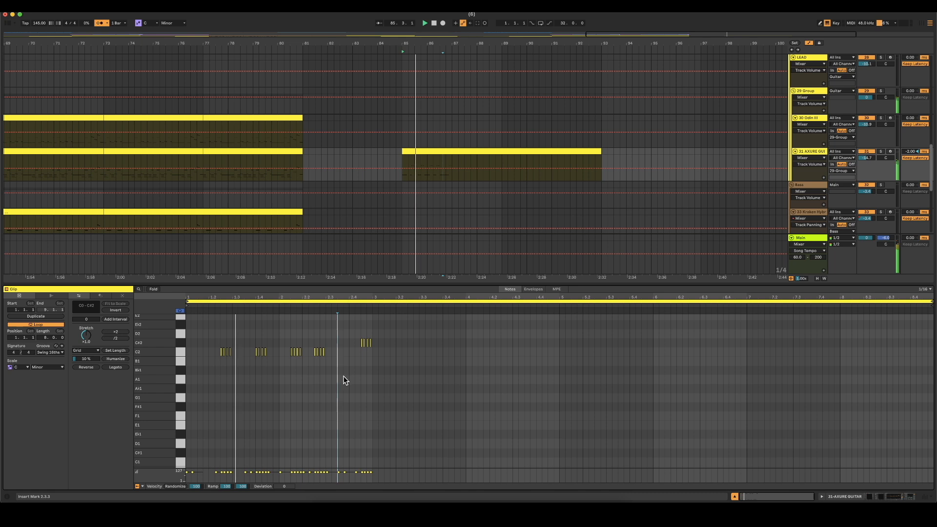
pyautogui.scroll(-4, 341, 376)
pyautogui.scroll(-3, 347, 379)
pyautogui.scroll(7, 332, 382)
pyautogui.press('space')
pyautogui.moveTo(308, 405); pyautogui.dragTo(326, 385)
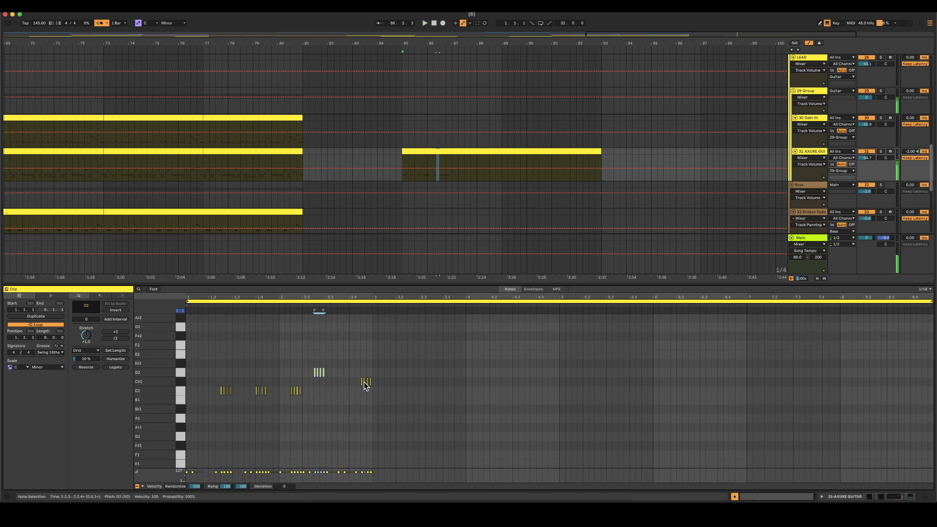
# - Duplicate the two-bar guitar pattern into bars 3 and 4 and play the clip through the copy
pyautogui.press('space')
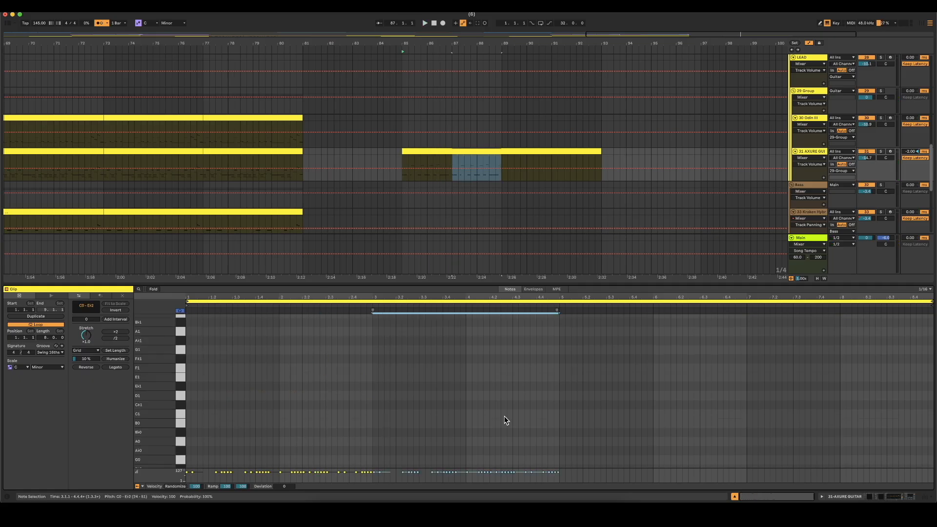
pyautogui.press('space')
pyautogui.scroll(-6, 509, 417)
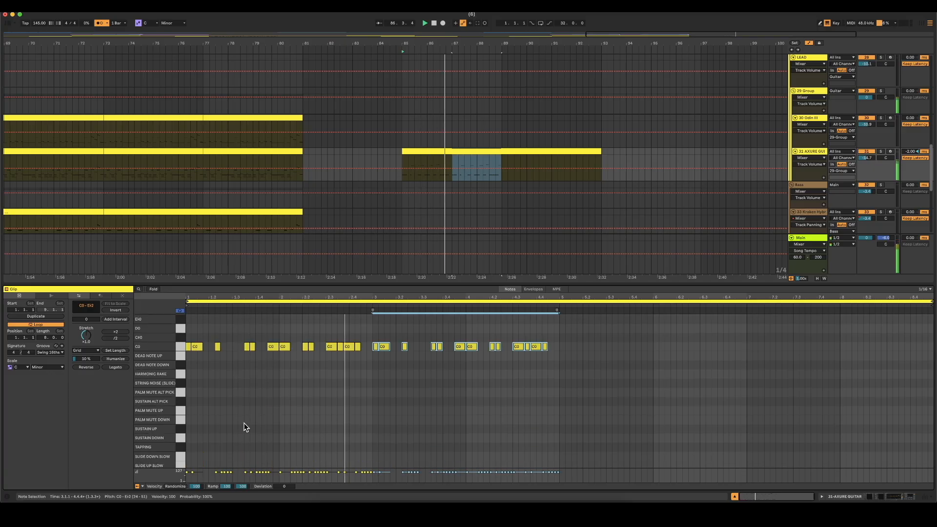
pyautogui.scroll(6, 478, 380)
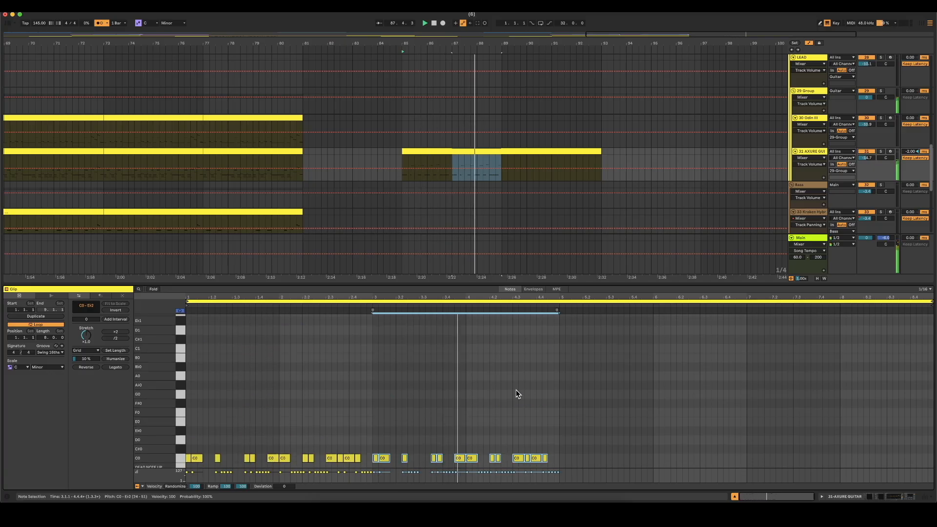
pyautogui.press('space')
pyautogui.scroll(3, 527, 404)
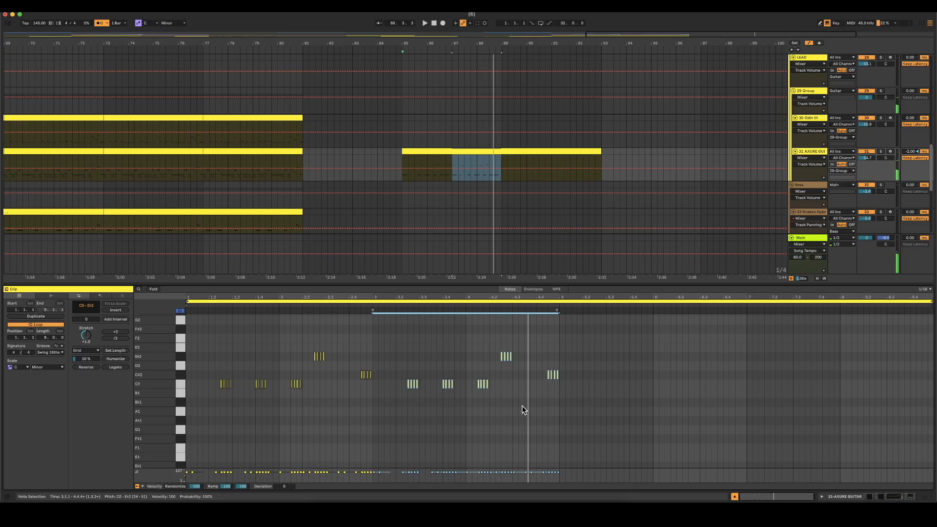
# - Delete the C#2 roll closing bar 4 and replace the last C0 group with eighth notes on C#0, C#1 and C1
pyautogui.click(522, 406)
pyautogui.scroll(-6, 542, 411)
pyautogui.click(527, 433)
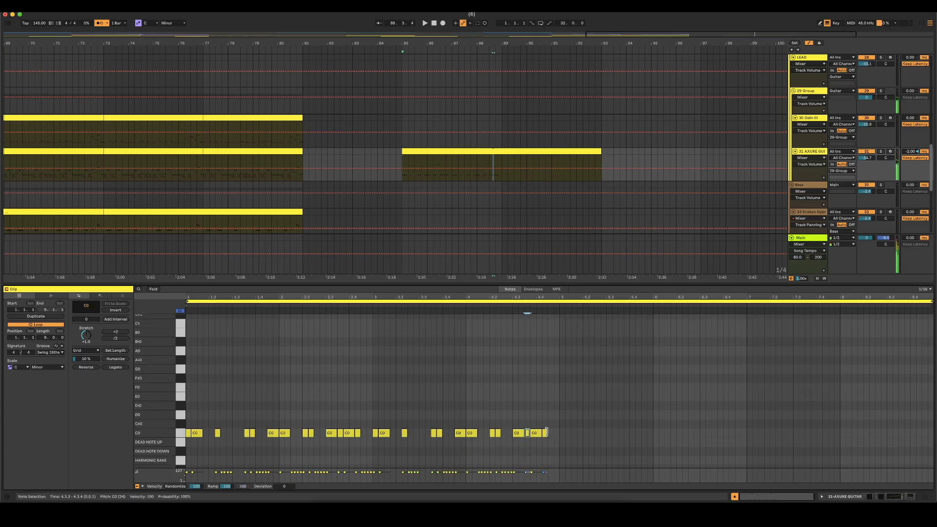
pyautogui.hotkey('shift', 'Right')
pyautogui.press('Up')
pyautogui.press('super+d')
pyautogui.hotkey('shift', 'Up')
pyautogui.press('super+d')
pyautogui.press('Down')
pyautogui.moveTo(574, 432); pyautogui.dragTo(539, 443)
pyautogui.press('Delete')
pyautogui.press('space')
# - Shorten the new AXURE GUITAR clip to four bars, ending at bar 89, and hide its note editor
pyautogui.click(471, 170)
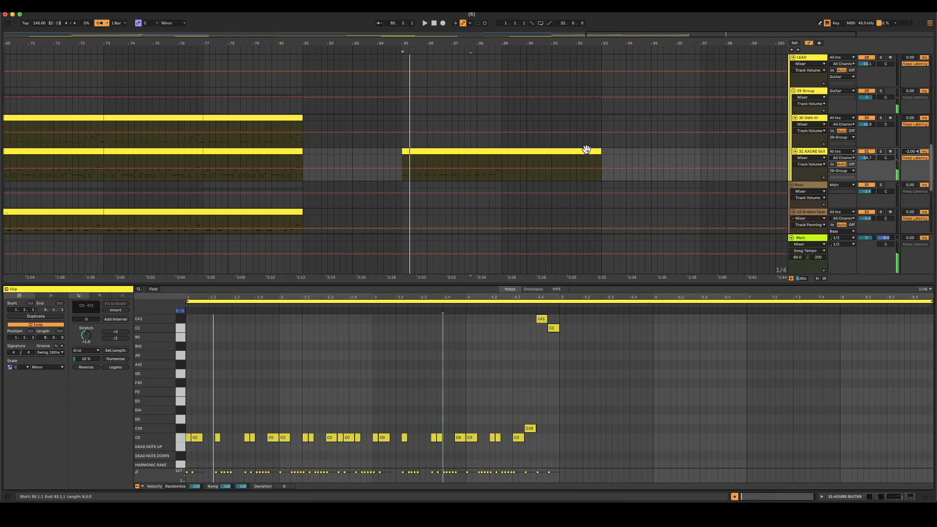
pyautogui.moveTo(598, 148); pyautogui.dragTo(502, 150)
pyautogui.press('space')
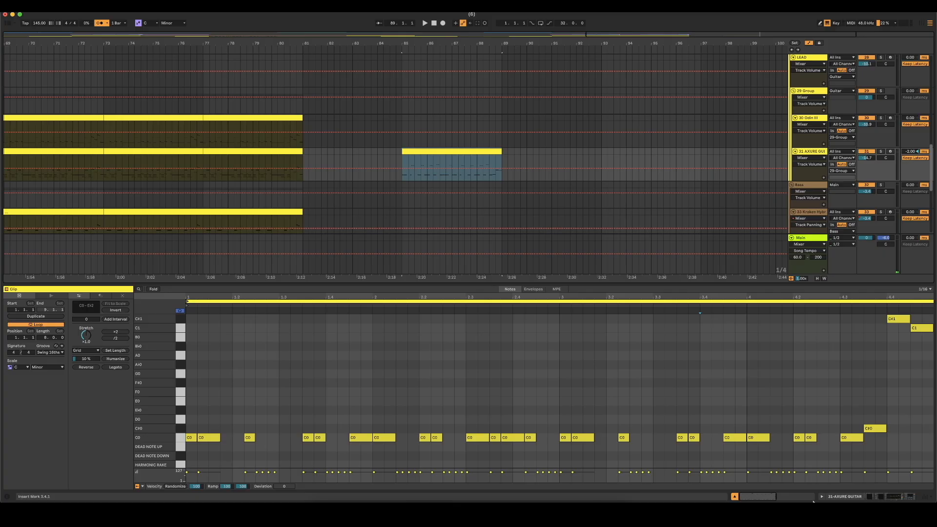
pyautogui.click(733, 497)
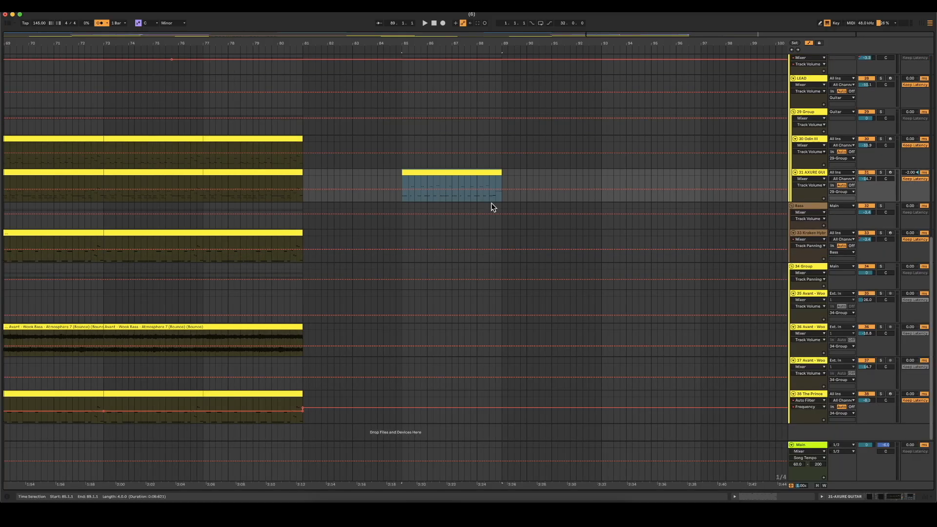
# - Copy the four-bar AXURE GUITAR clip to the Odin III track at bar 85 and play it with that track soloed
pyautogui.click(430, 171)
pyautogui.moveTo(430, 171); pyautogui.dragTo(445, 148)
pyautogui.press('super+z')
pyautogui.press('space')
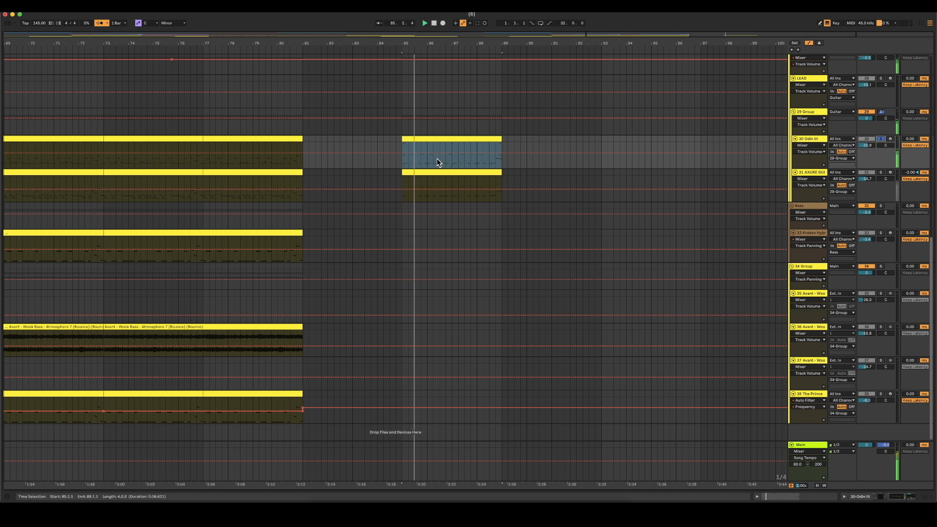
# - Slightly lengthen all the high C2 and Eb2 roll notes in the new Odin III clip and play it
pyautogui.doubleClick(450, 139)
pyautogui.scroll(5, 328, 394)
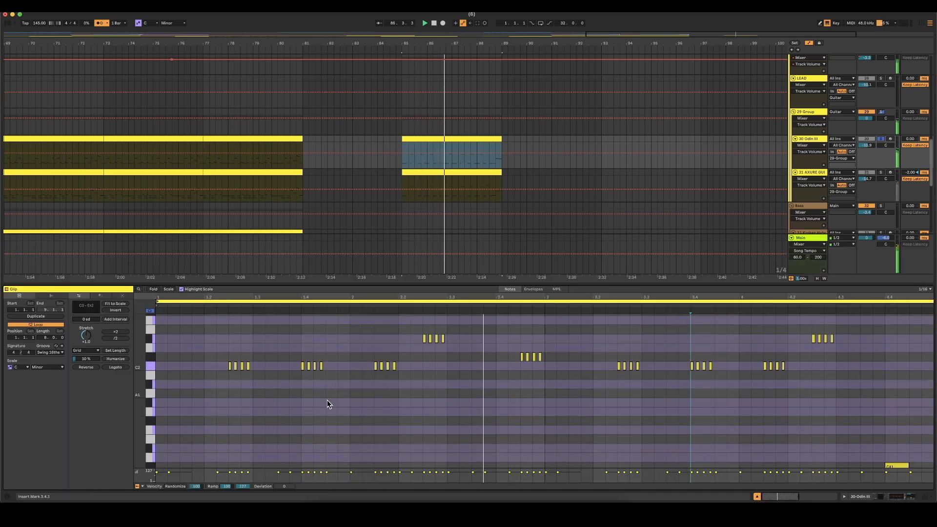
pyautogui.moveTo(190, 422); pyautogui.dragTo(932, 238)
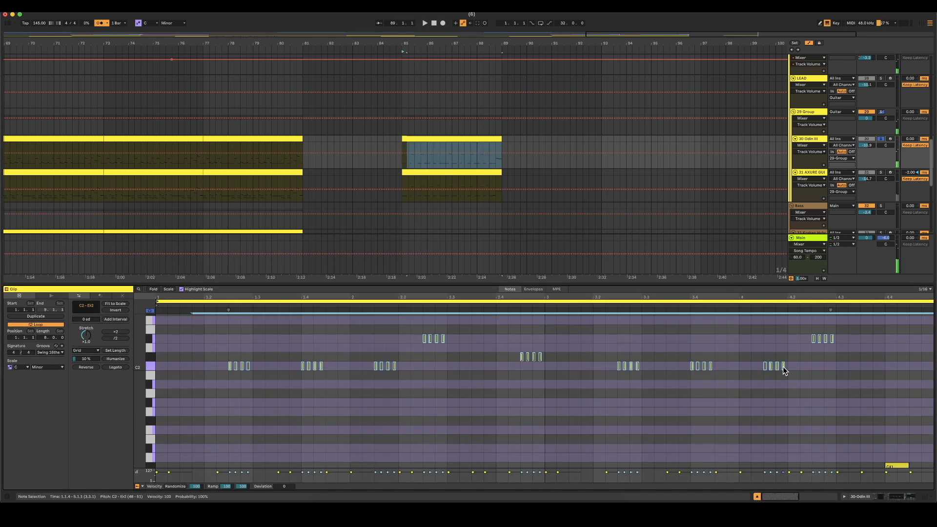
pyautogui.press('super+l')
pyautogui.press('space')
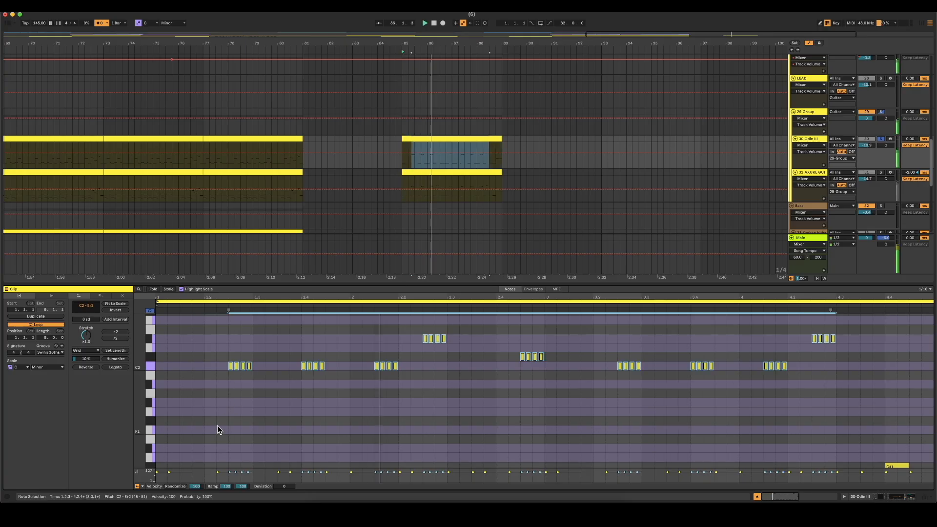
# - Copy the four-bar Odin III clip to the Kraken Hybrid bass track at bar 85 and play it with that track soloed
pyautogui.click(481, 138)
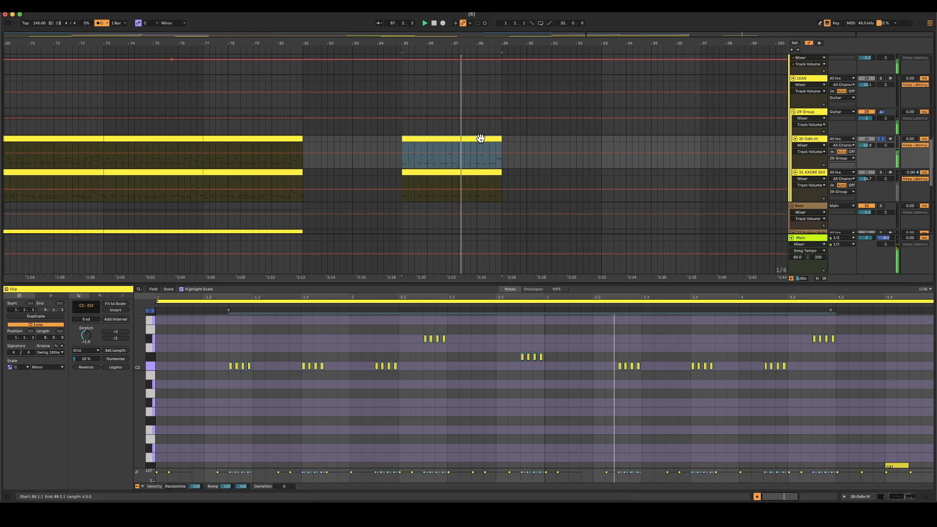
pyautogui.scroll(-3, 483, 137)
pyautogui.moveTo(483, 111); pyautogui.dragTo(489, 189)
pyautogui.click(881, 170)
pyautogui.press('space')
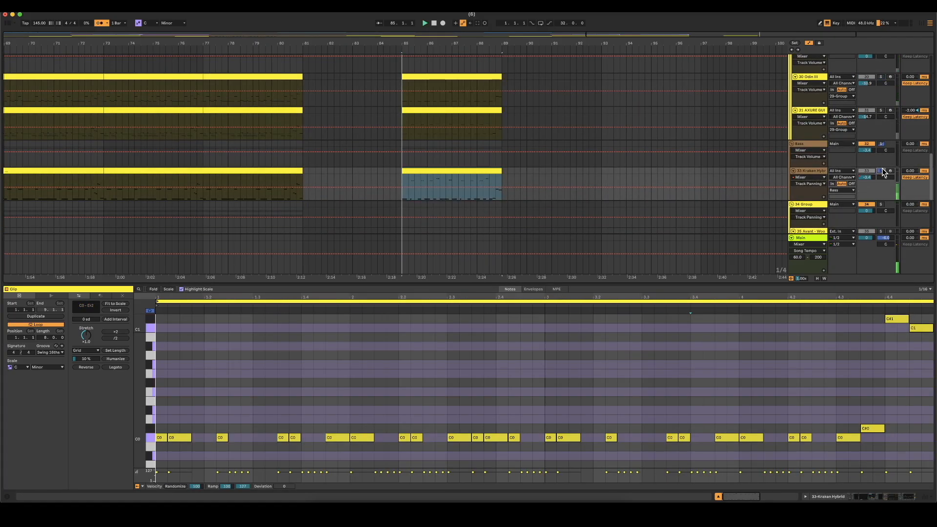
# - Delete all the high C2, C#2 and Eb2 rolls from the new Kraken Hybrid clip and play the bass line
pyautogui.scroll(5, 433, 352)
pyautogui.press('space')
pyautogui.moveTo(217, 376); pyautogui.dragTo(924, 253)
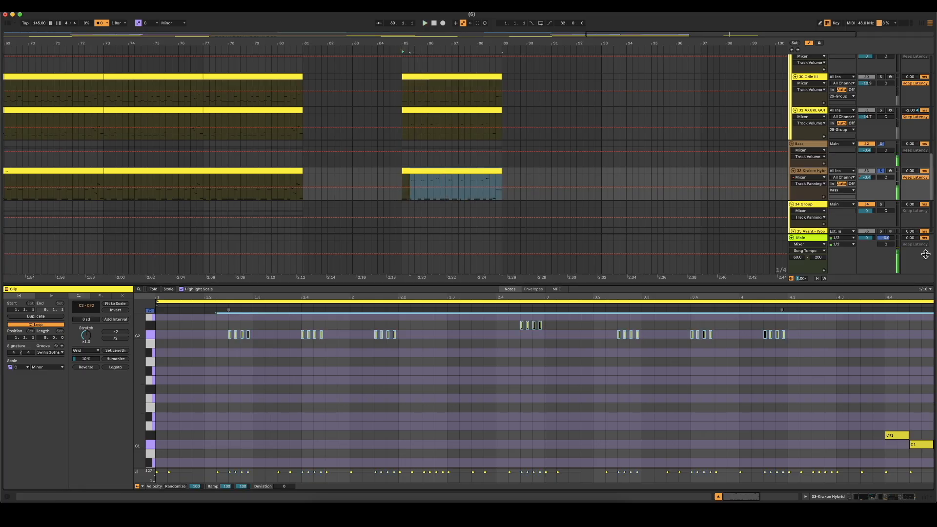
pyautogui.press('Delete')
pyautogui.scroll(5, 800, 405)
pyautogui.moveTo(315, 425); pyautogui.dragTo(936, 315)
pyautogui.press('Delete')
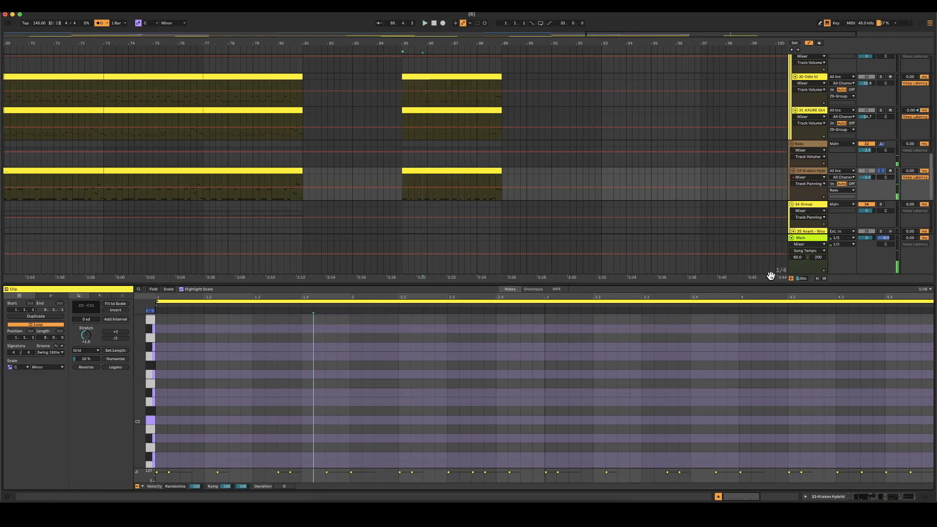
pyautogui.press('space')
# - Lengthen all the remaining bass notes by a little under a sixteenth and listen to the clip
pyautogui.scroll(-8, 360, 406)
pyautogui.press('super+a')
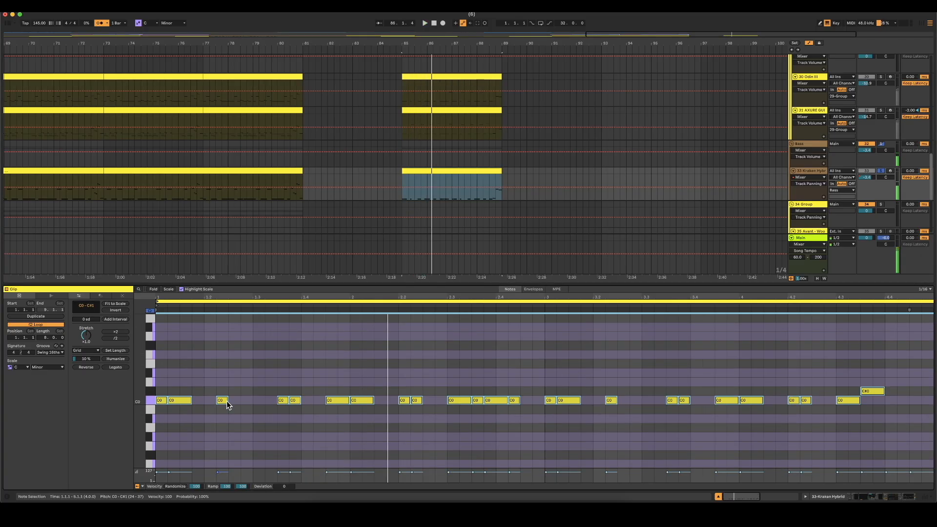
pyautogui.moveTo(226, 400); pyautogui.dragTo(234, 401)
pyautogui.click(472, 418)
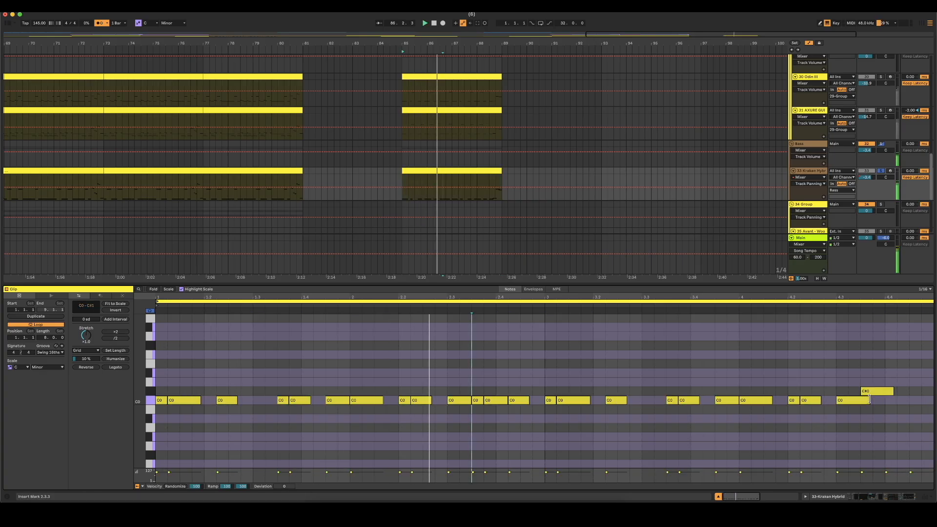
pyautogui.press('super+a')
pyautogui.click(832, 430)
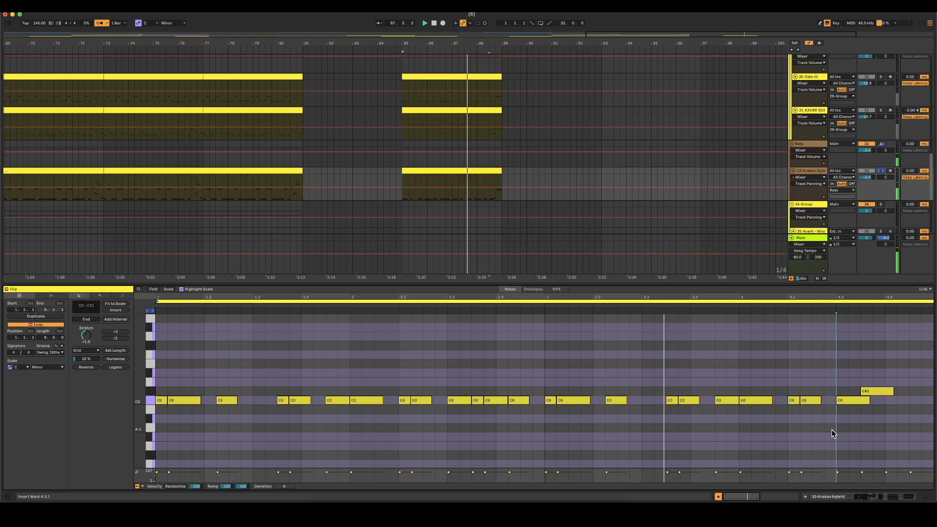
pyautogui.scroll(5, 896, 414)
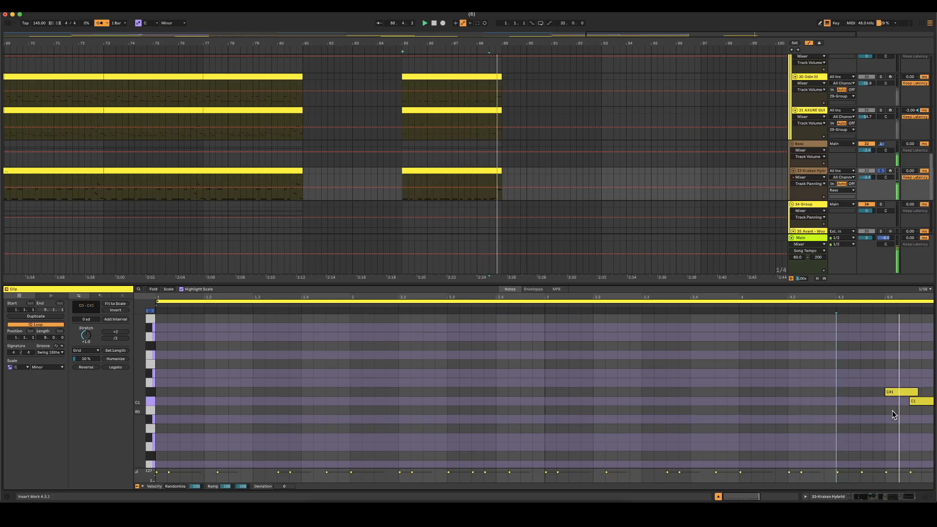
# - Shorten the closing C0, C#0, C#1 and C1 bass notes in bar 4 to eighth notes and play the clip
pyautogui.scroll(-4, 892, 410)
pyautogui.moveTo(869, 419); pyautogui.dragTo(858, 420)
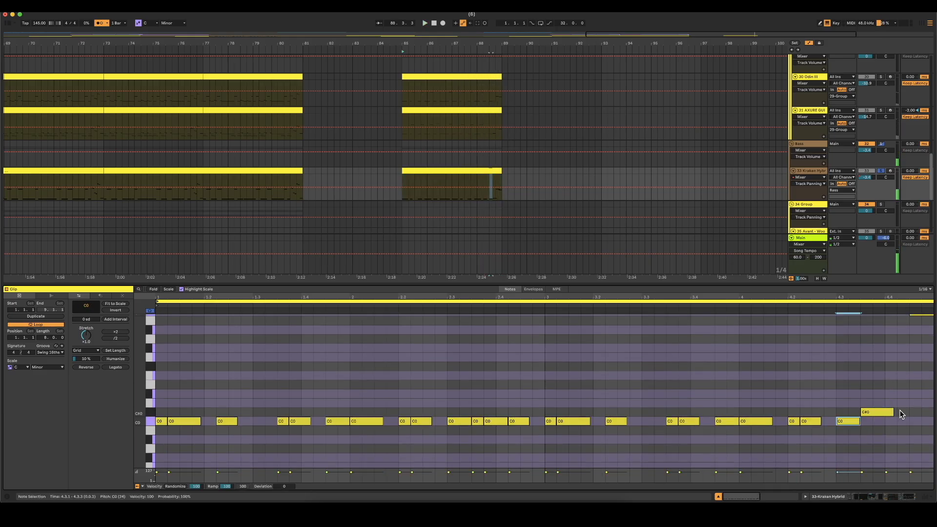
pyautogui.keyDown('shift'); pyautogui.click(878, 412); pyautogui.keyUp('shift')
pyautogui.scroll(2, 899, 377)
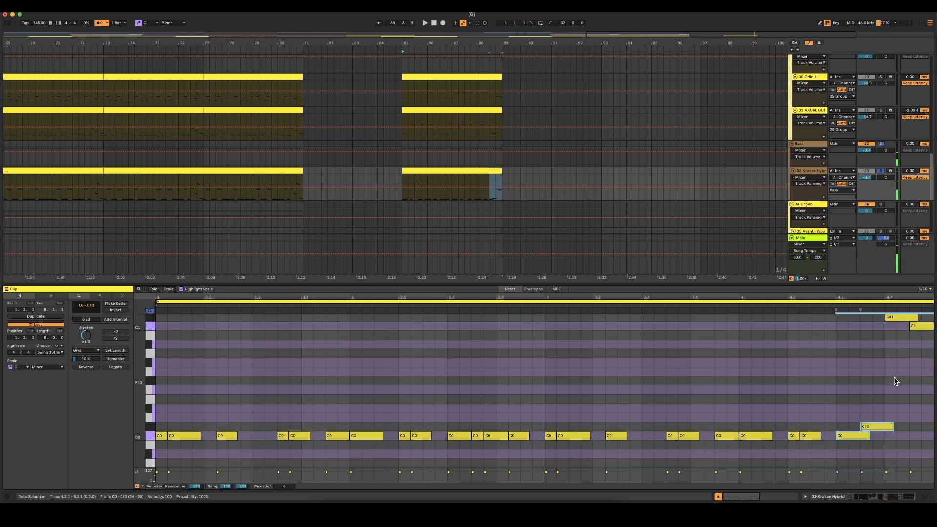
pyautogui.press('space')
pyautogui.click(870, 397)
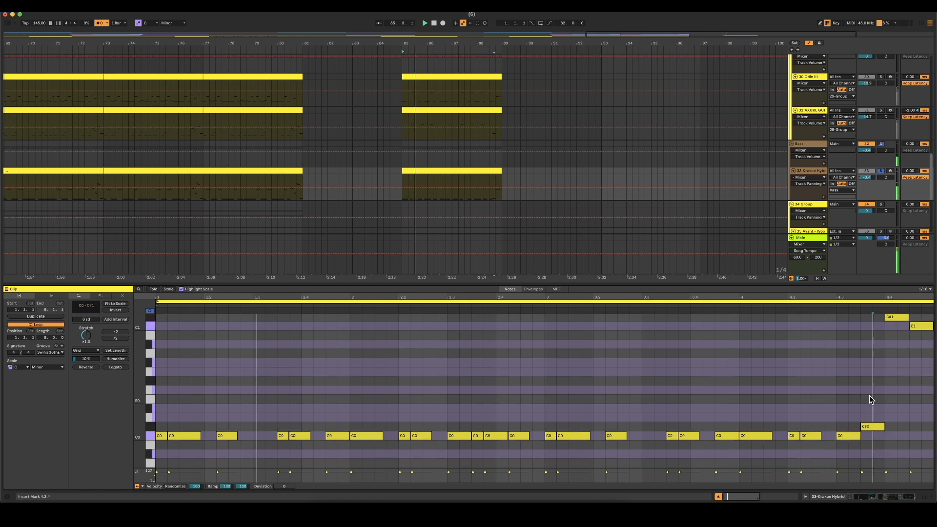
# - Create an empty four-bar MIDI clip on the DRUM MIDI track from bar 85 to bar 89
pyautogui.click(717, 496)
pyautogui.scroll(8, 460, 234)
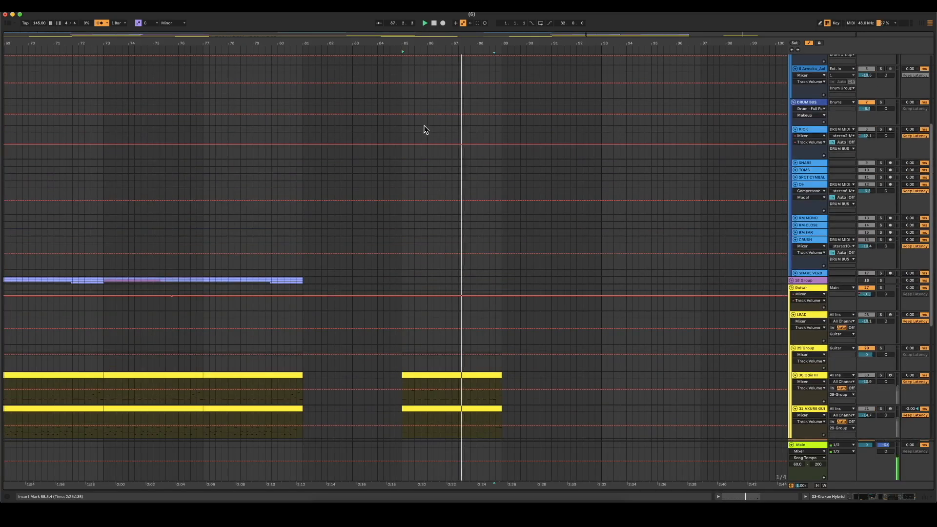
pyautogui.scroll(4, 393, 157)
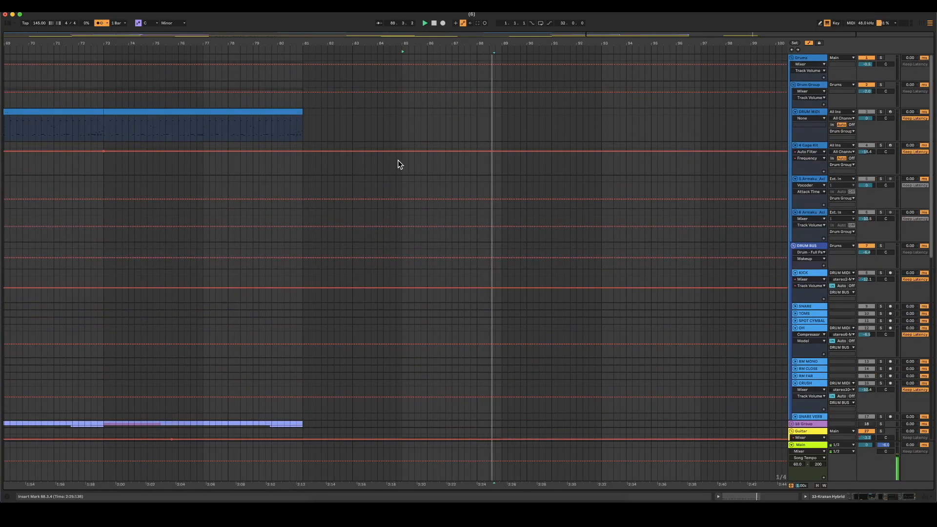
pyautogui.press('space')
pyautogui.moveTo(400, 131)
pyautogui.mouseDown()
pyautogui.moveTo(503, 112)
pyautogui.moveTo(401, 114)
pyautogui.mouseUp()
pyautogui.press('super+shift+m')
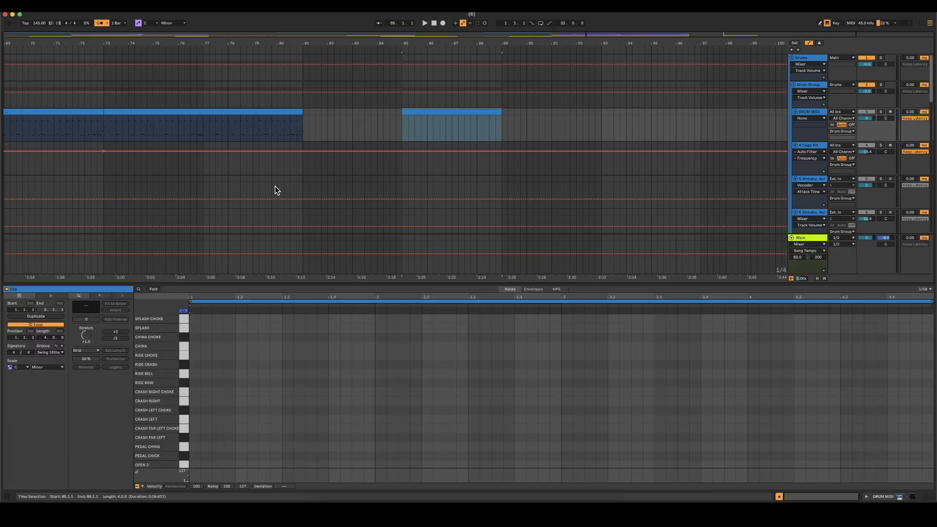
# - Add a one-beat OPEN 3 note at the start of the drum clip and audition it with the Drums group soloed
pyautogui.scroll(-5, 273, 425)
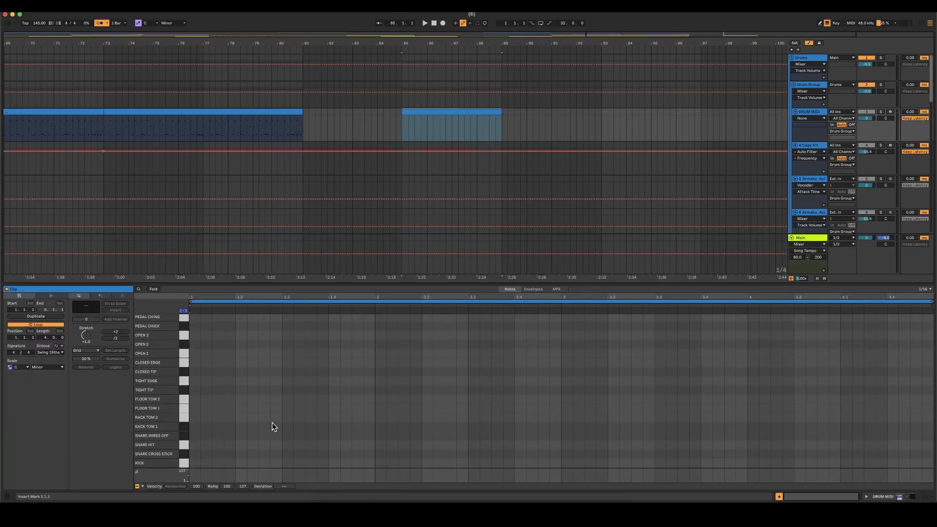
pyautogui.doubleClick(199, 335)
pyautogui.moveTo(201, 334); pyautogui.dragTo(228, 333)
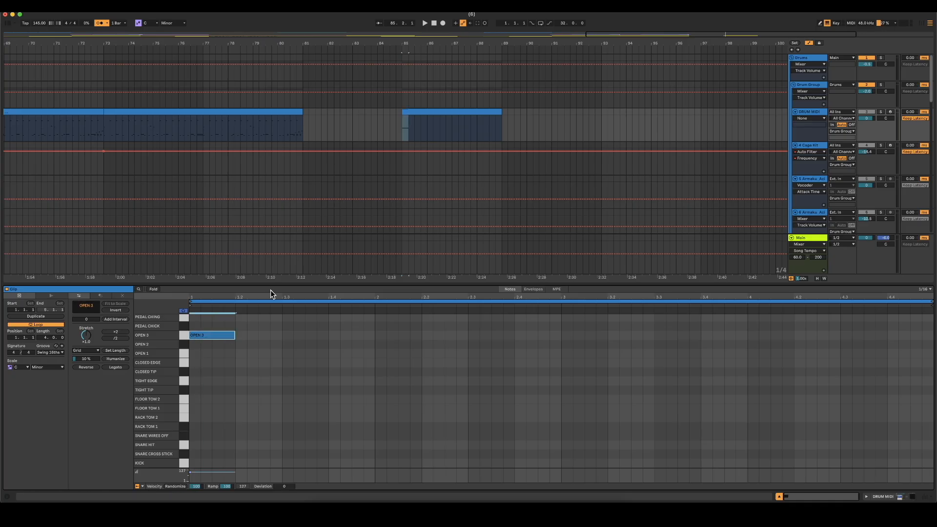
pyautogui.click(880, 58)
pyautogui.press('space')
pyautogui.press('space')
# - Duplicate the one-beat OPEN 3 note on every beat to fill all four bars of the drum clip
pyautogui.click(227, 335)
pyautogui.press('super+d')
pyautogui.press('super+d')
pyautogui.press('super+d')
pyautogui.press('super+d')
pyautogui.press('super+d')
pyautogui.press('super+d')
pyautogui.press('super+d')
pyautogui.press('super+a')
pyautogui.press('super+d')
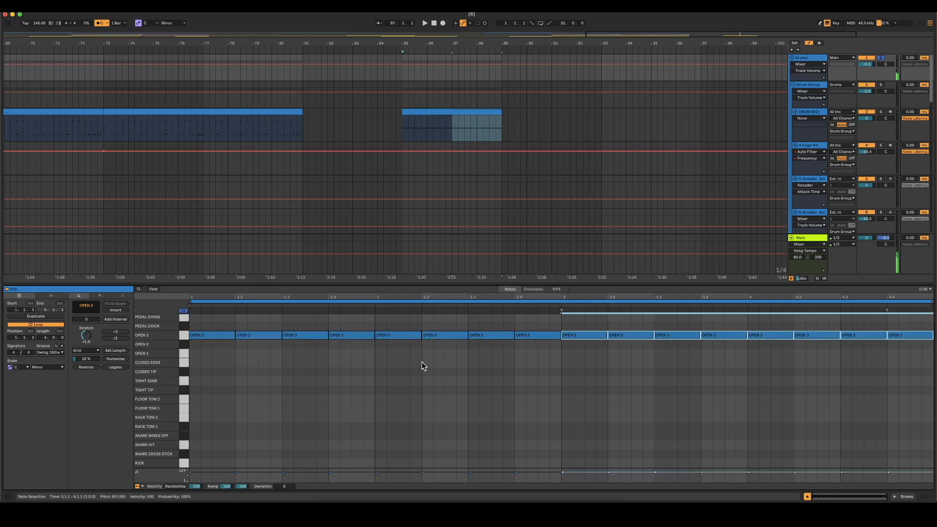
# - Vary the velocities of the OPEN 3 notes between 100 and 118 with a velocity ramp
pyautogui.press('super+a')
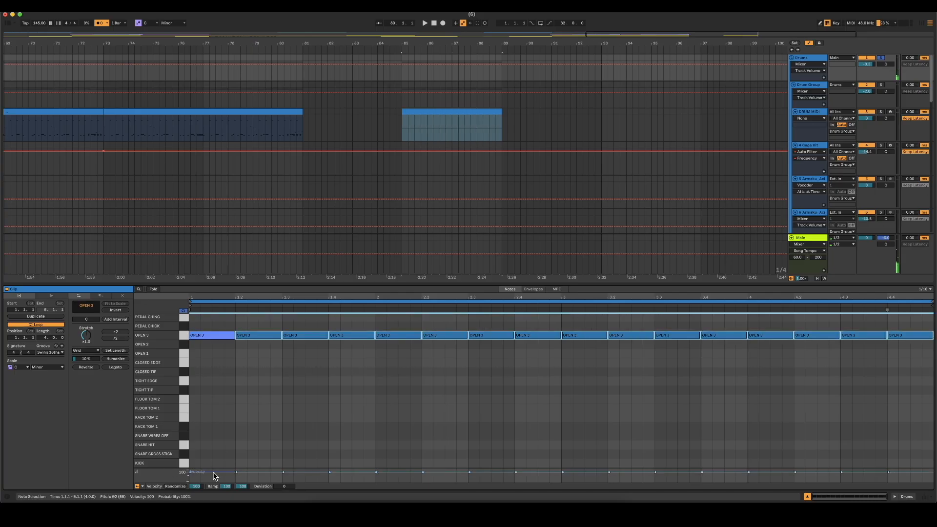
pyautogui.moveTo(526, 363); pyautogui.dragTo(195, 329)
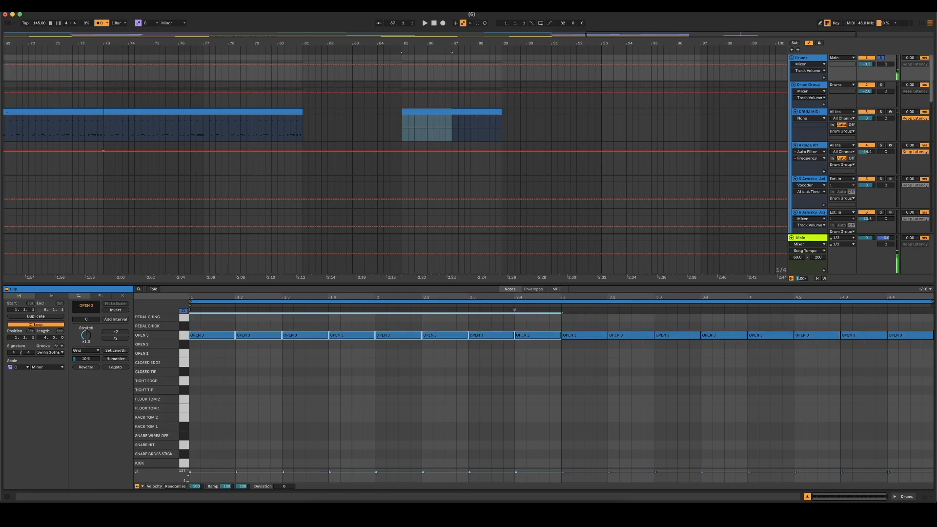
pyautogui.moveTo(230, 487); pyautogui.dragTo(230, 478)
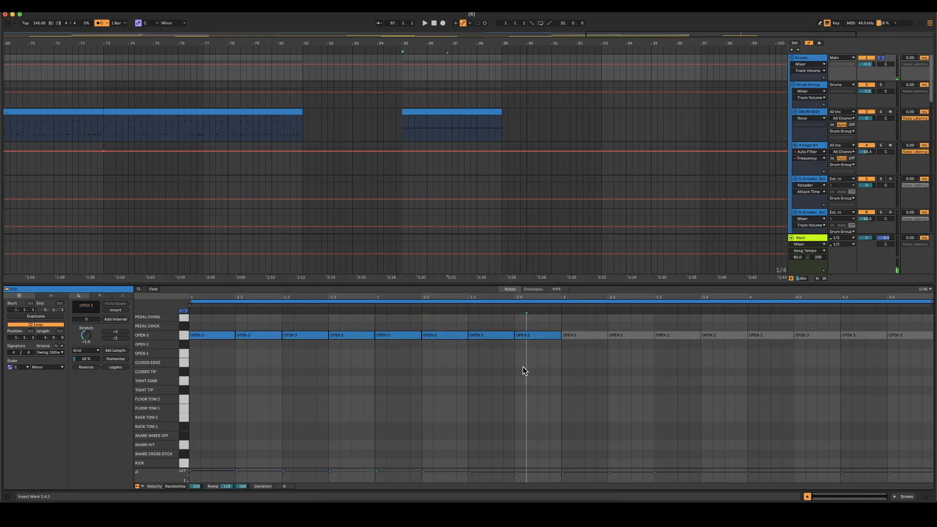
pyautogui.click(555, 396)
# - Copy the entire four-bar row of OPEN 3 notes up to the CHINA row
pyautogui.scroll(4, 242, 418)
pyautogui.hotkey('ctrl', 'a')
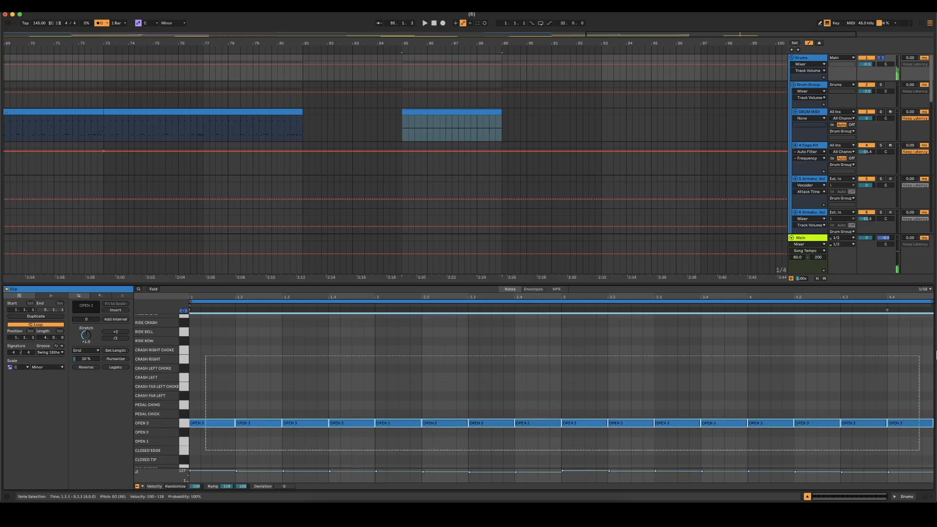
pyautogui.moveTo(221, 427); pyautogui.dragTo(226, 343)
pyautogui.click(725, 400)
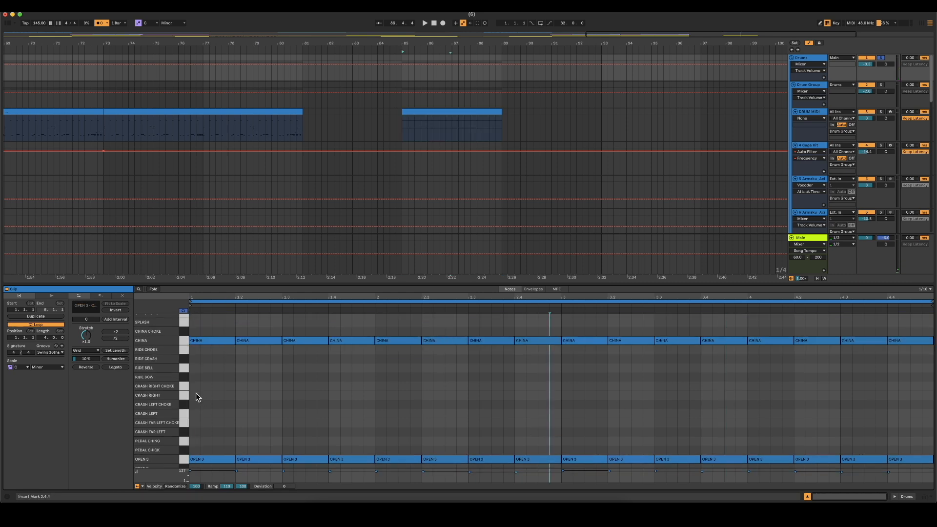
# - Add a one-beat CRASH LEFT note at bar 1, an eighth-note CRASH LEFT before bar 3 and a one-beat CRASH FAR LEFT CHOKE at bar 3
pyautogui.moveTo(221, 398); pyautogui.dragTo(545, 412)
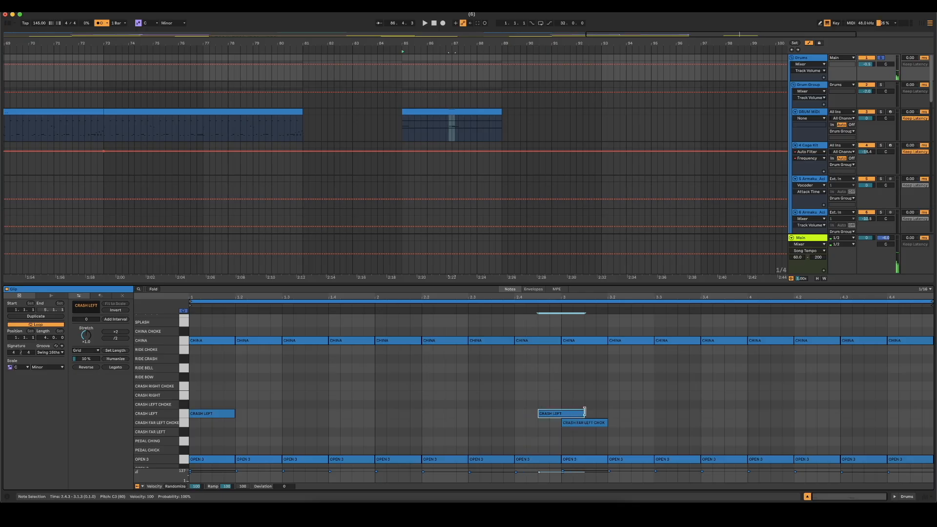
pyautogui.click(578, 372)
pyautogui.press('space')
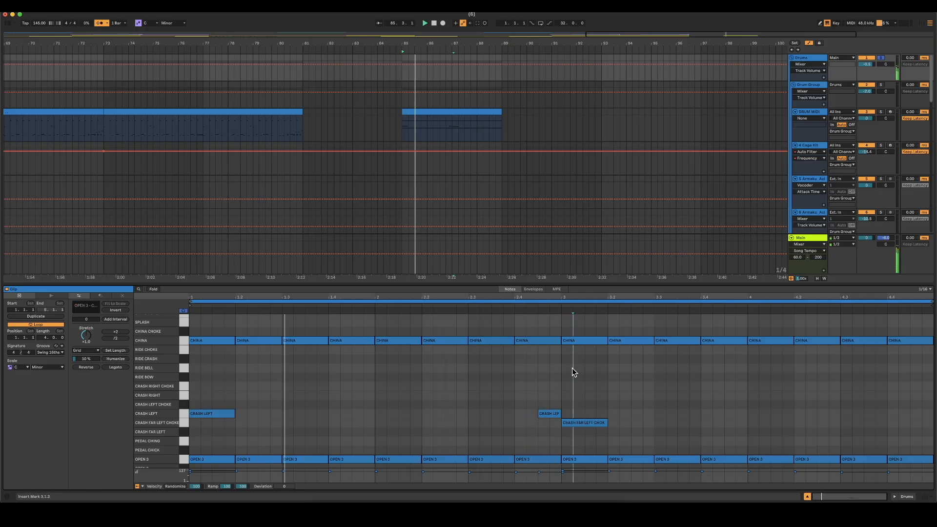
# - Move the crash notes at the starts of bars 1 and 3 to the CRASH FAR LEFT row, auditioning the sounds
pyautogui.press('space')
pyautogui.click(223, 415)
pyautogui.press('space')
pyautogui.press('space')
pyautogui.click(215, 476)
pyautogui.click(219, 478)
pyautogui.press('space')
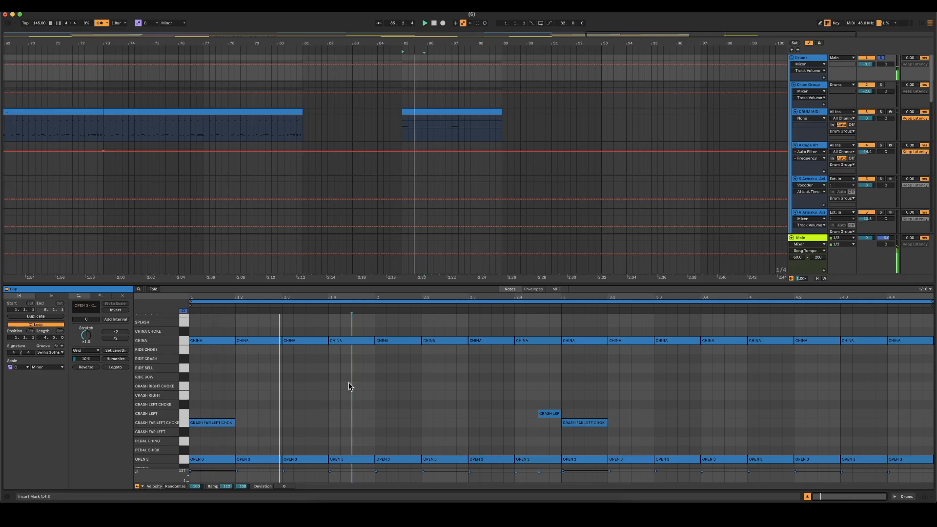
pyautogui.press('space')
pyautogui.press('Down')
pyautogui.click(583, 424)
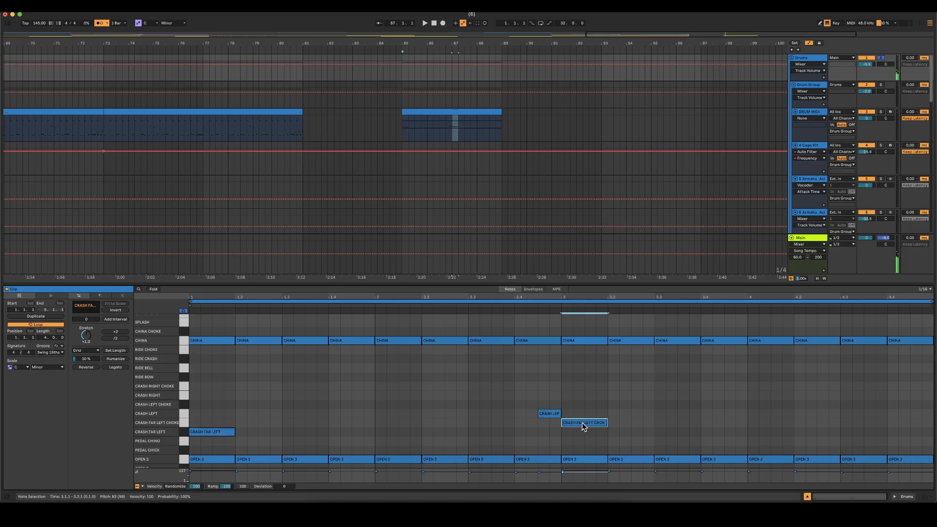
pyautogui.press('space')
pyautogui.click(604, 376)
pyautogui.scroll(-3, 393, 433)
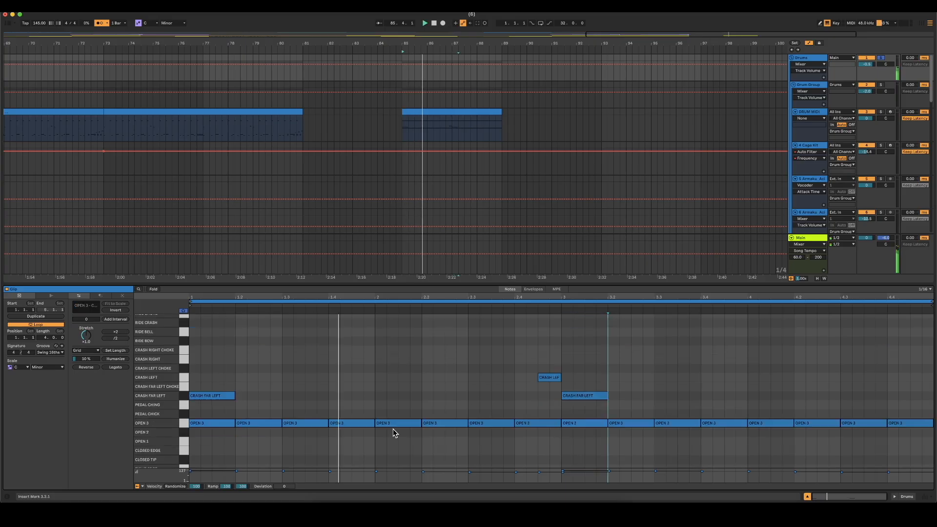
# - Play the drum clip to check the cymbal pattern across the four bars
pyautogui.press('space')
pyautogui.click(214, 468)
pyautogui.click(243, 487)
pyautogui.click(293, 428)
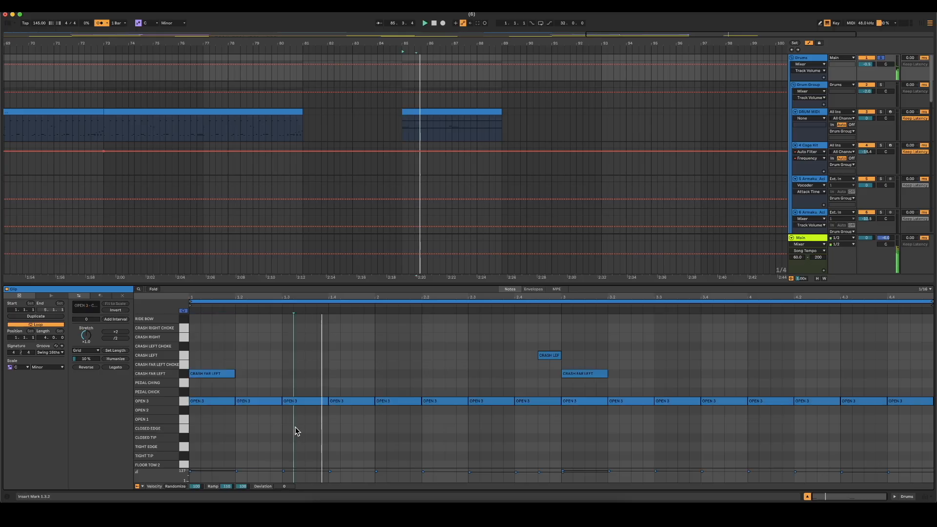
pyautogui.scroll(3, 681, 383)
pyautogui.scroll(-3, 671, 383)
pyautogui.scroll(3, 634, 415)
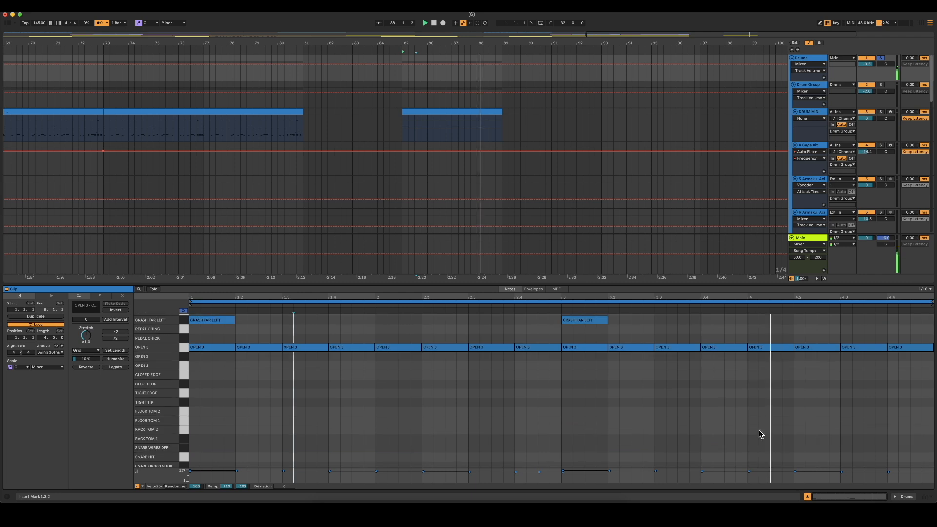
# - Add a sixteenth-note fill from bar 4 beat 3: three SNARE HIT, RACK TOM 1, two RACK TOM 2, FLOOR TOM 1 and FLOOR TOM 2
pyautogui.scroll(-6, 759, 433)
pyautogui.doubleClick(847, 445)
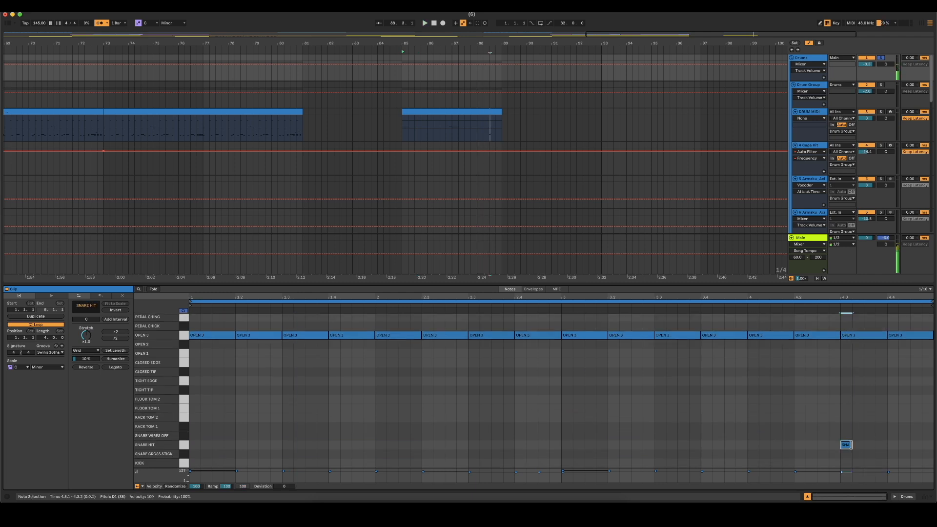
pyautogui.doubleClick(871, 445)
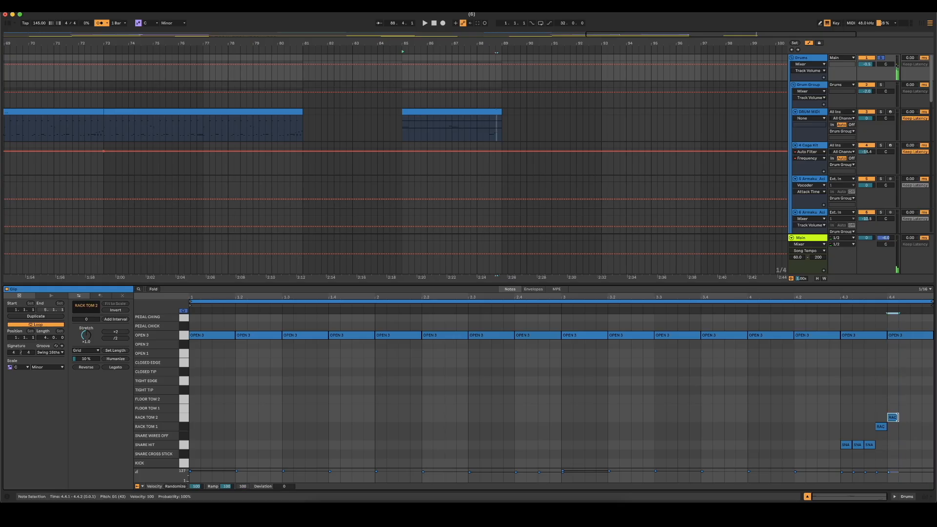
pyautogui.doubleClick(915, 418)
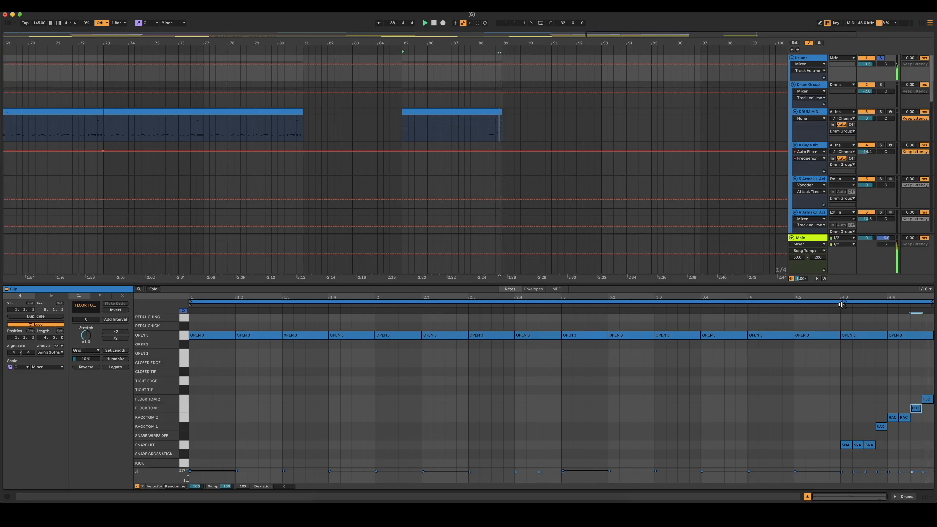
pyautogui.click(909, 453)
pyautogui.press('space')
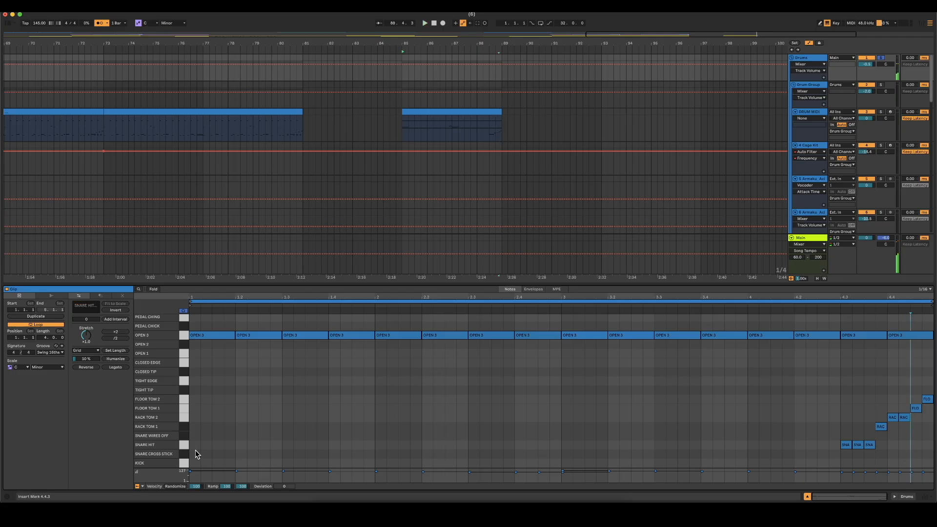
# - Place a sixteenth-note SNARE HIT on beat 3 of bars 1, 2 and 3
pyautogui.doubleClick(287, 445)
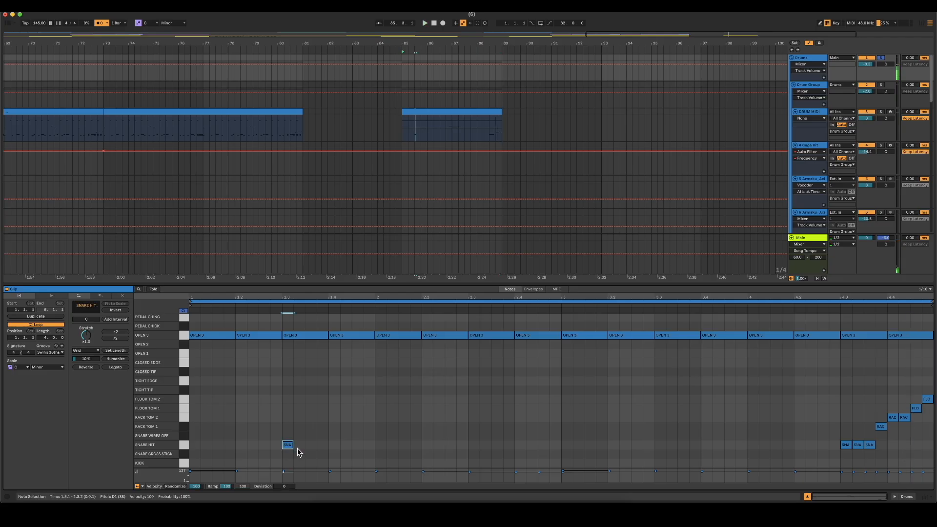
pyautogui.moveTo(287, 420); pyautogui.dragTo(191, 415)
pyautogui.press('super+d')
pyautogui.press('super+d')
pyautogui.press('super+d')
pyautogui.click(752, 420)
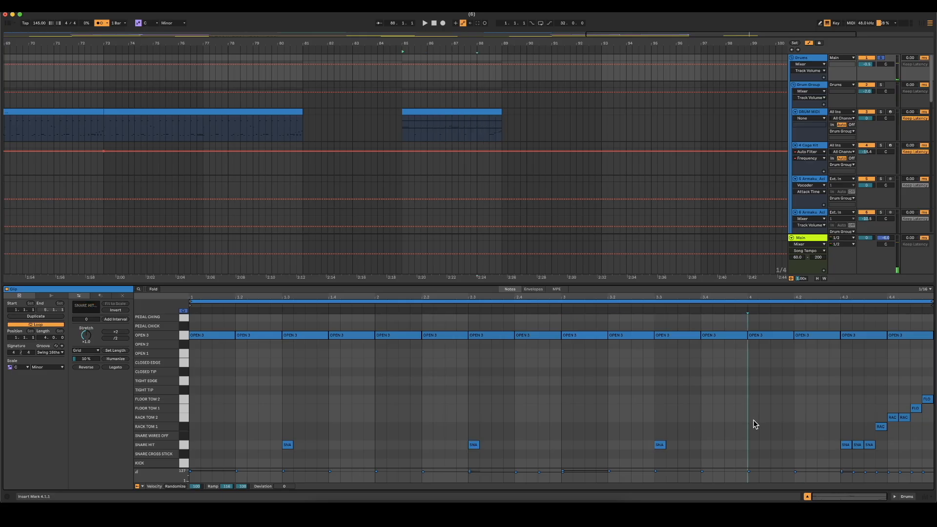
pyautogui.press('super+a')
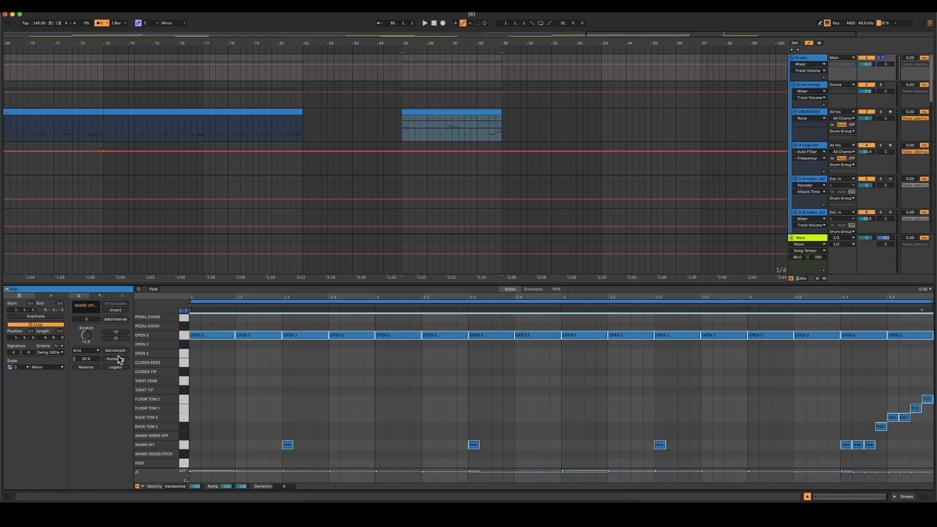
pyautogui.click(467, 368)
pyautogui.scroll(-3, 441, 78)
pyautogui.click(253, 467)
pyautogui.press('super+a')
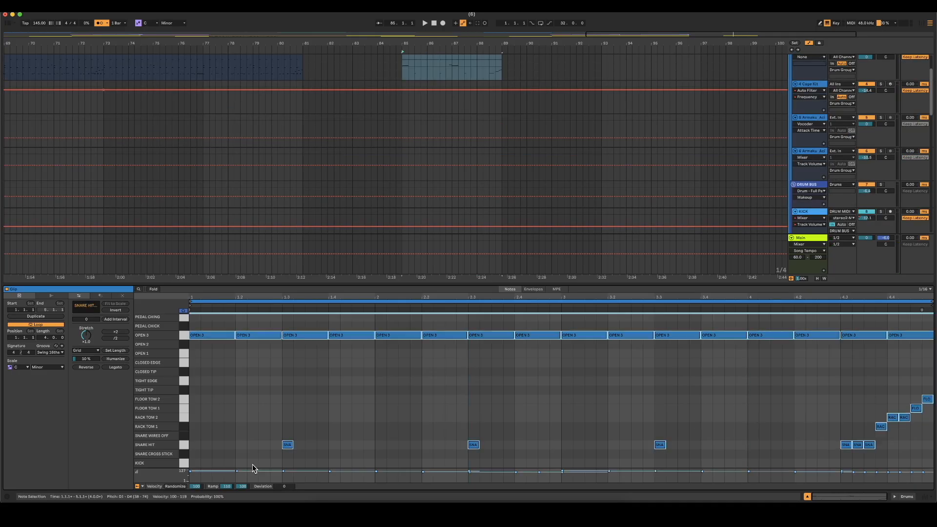
# - Copy the C0 notes before beat 3 of bar 4 from the 30-Odin III guitar clip at bar 85
pyautogui.scroll(-10, 463, 147)
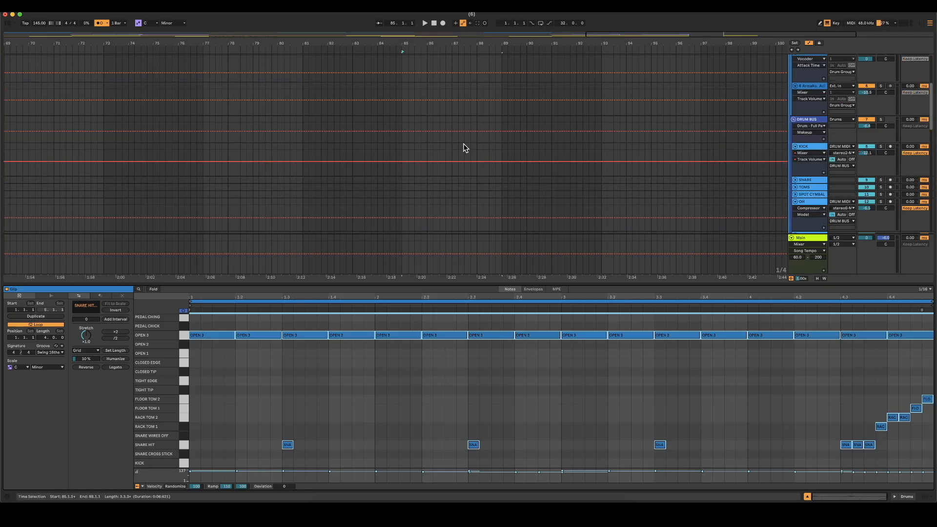
pyautogui.click(434, 181)
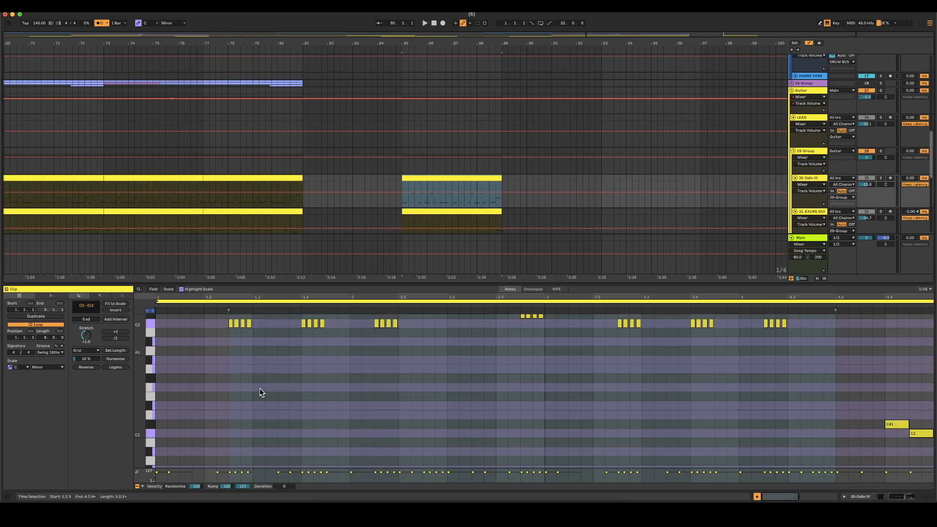
pyautogui.scroll(3, 878, 412)
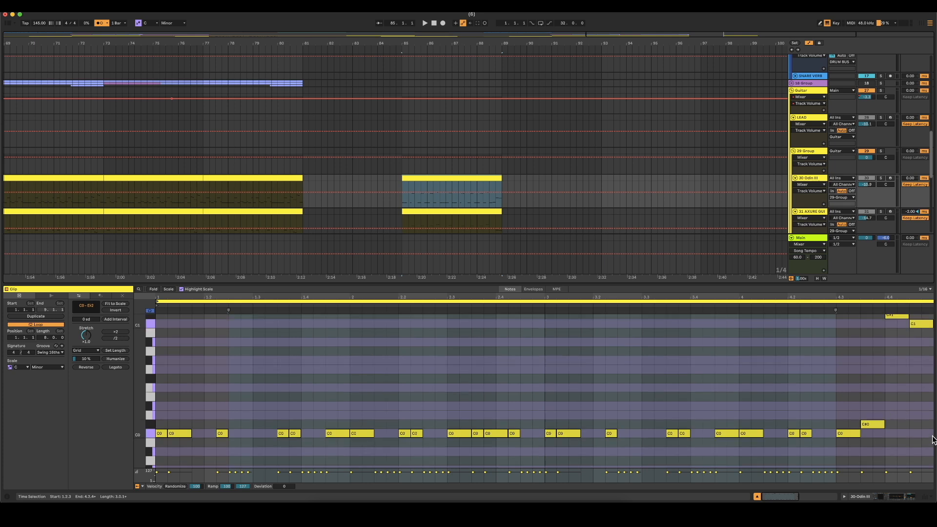
pyautogui.moveTo(827, 459); pyautogui.dragTo(156, 377)
pyautogui.scroll(10, 439, 200)
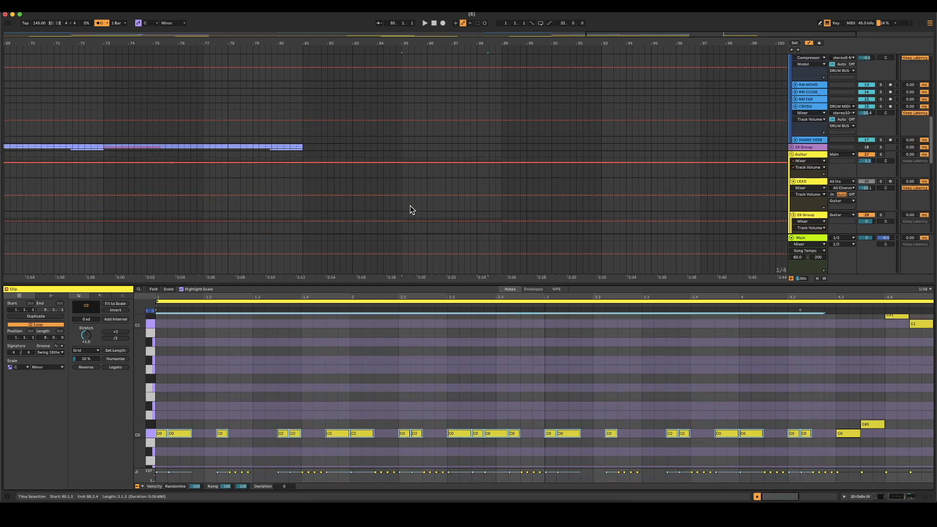
# - Paste the copied C0 rhythm into the DRUM MIDI clip at bar 85 and move it to the KICK row
pyautogui.click(427, 122)
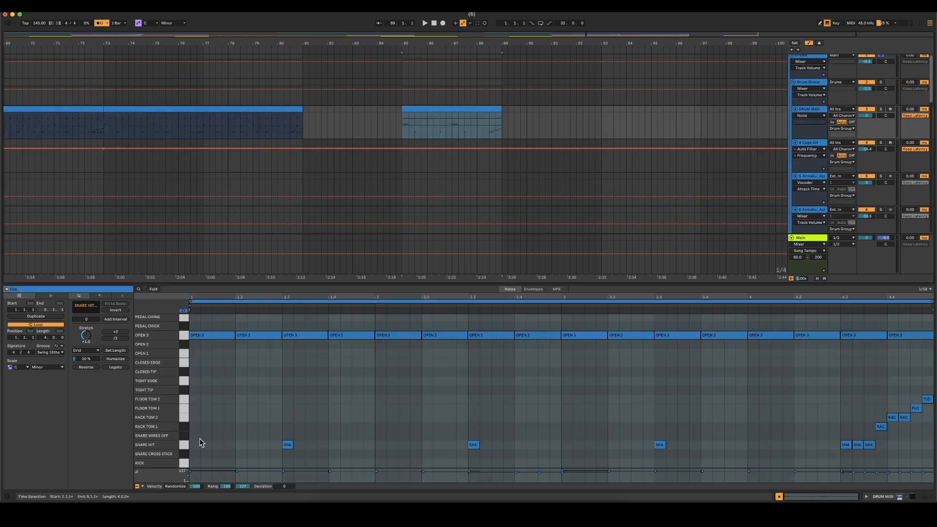
pyautogui.press('super+v')
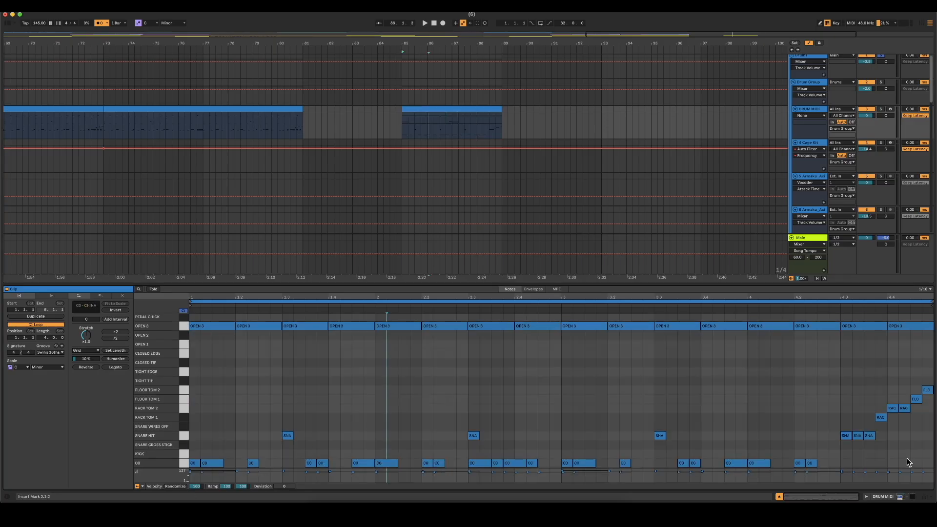
pyautogui.moveTo(326, 461); pyautogui.dragTo(327, 451)
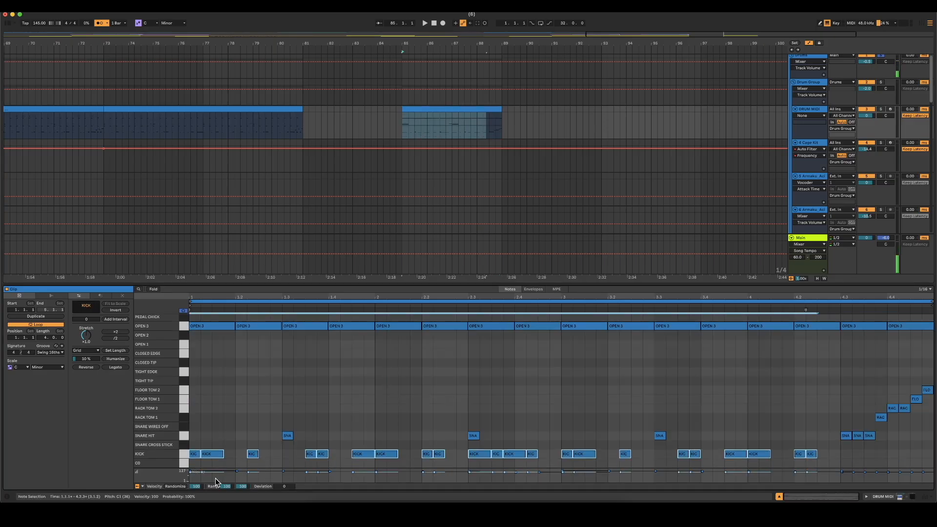
# - Adjust the velocity ramp of the kick notes and set the velocity randomize amount to 9
pyautogui.moveTo(227, 486); pyautogui.dragTo(913, 448)
pyautogui.click(247, 473)
pyautogui.click(283, 486)
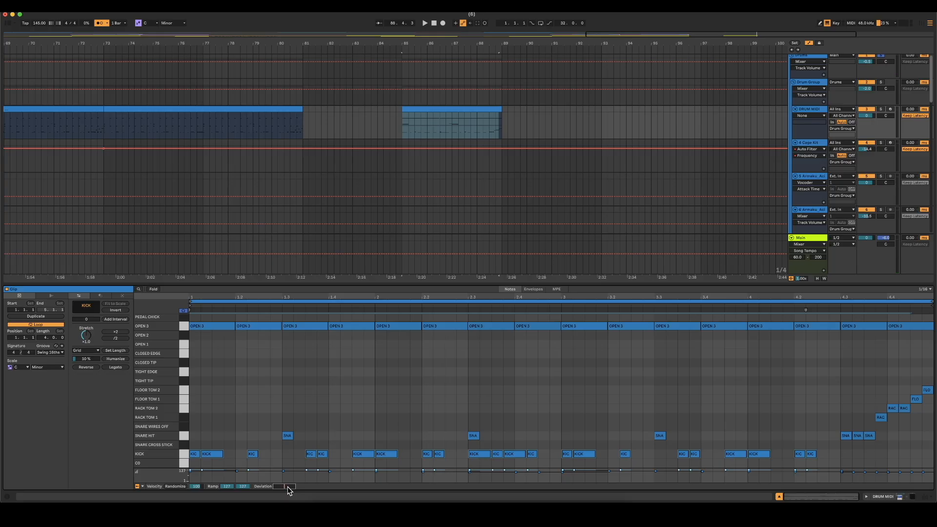
pyautogui.click(195, 485)
pyautogui.write('9')
pyautogui.press('Return')
# - Audition the drums and delete the kick note that coincides with the snare on beat 3 of bar 2
pyautogui.press('space')
pyautogui.click(347, 394)
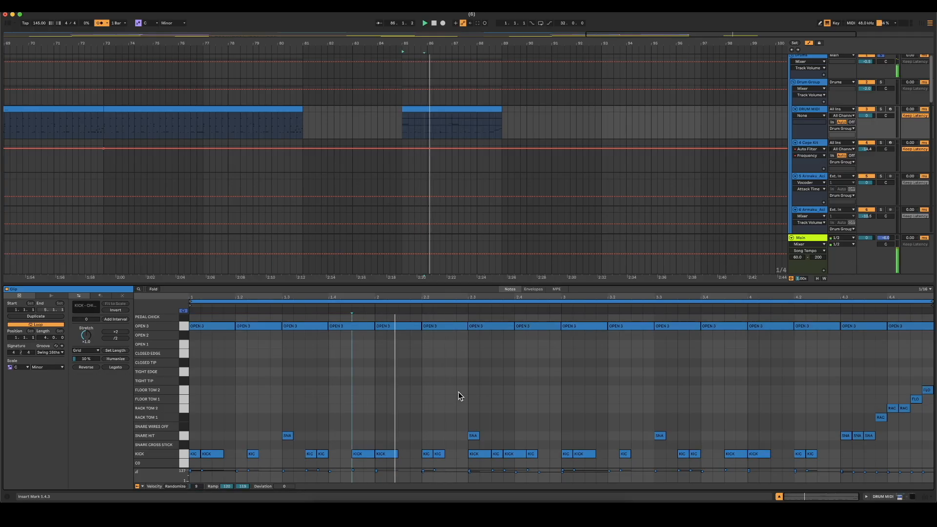
pyautogui.doubleClick(477, 454)
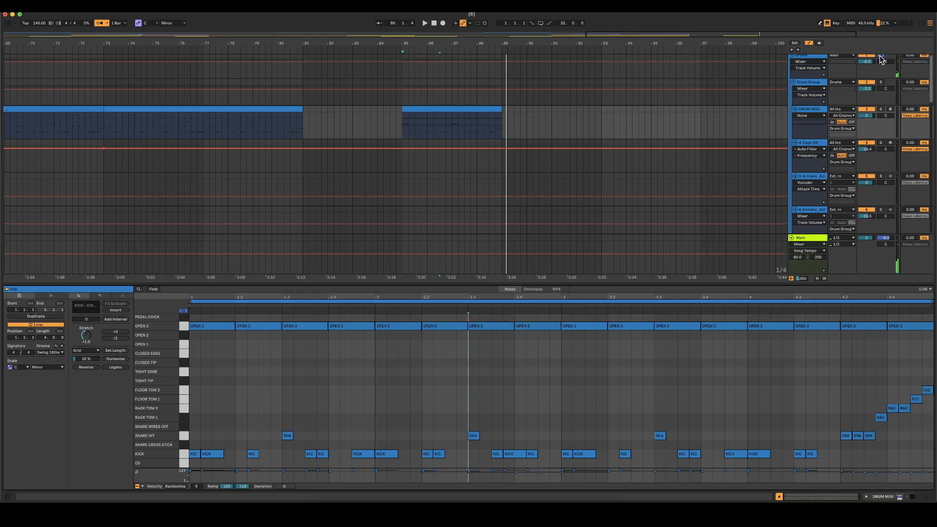
# - Play the full mix from bar 84 with the Drums solo and metronome off and the clip view hidden
pyautogui.click(380, 136)
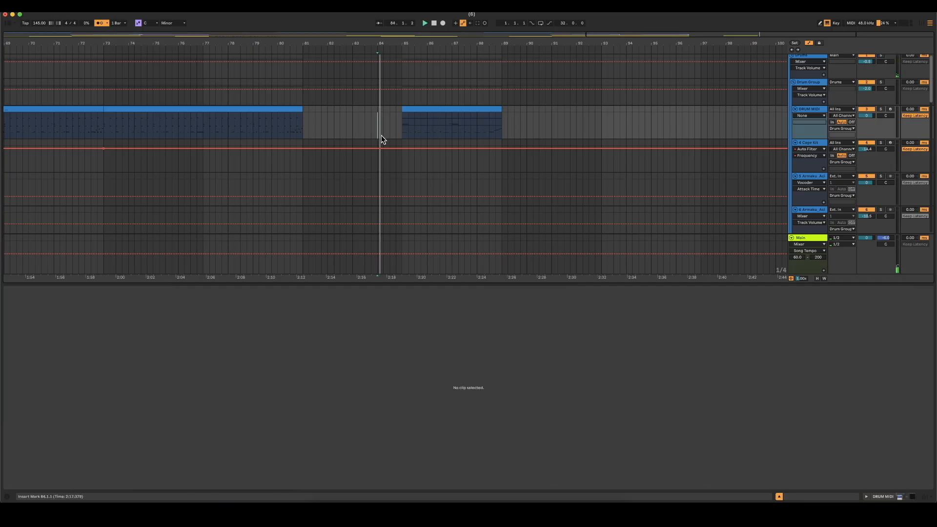
pyautogui.click(779, 496)
pyautogui.click(99, 23)
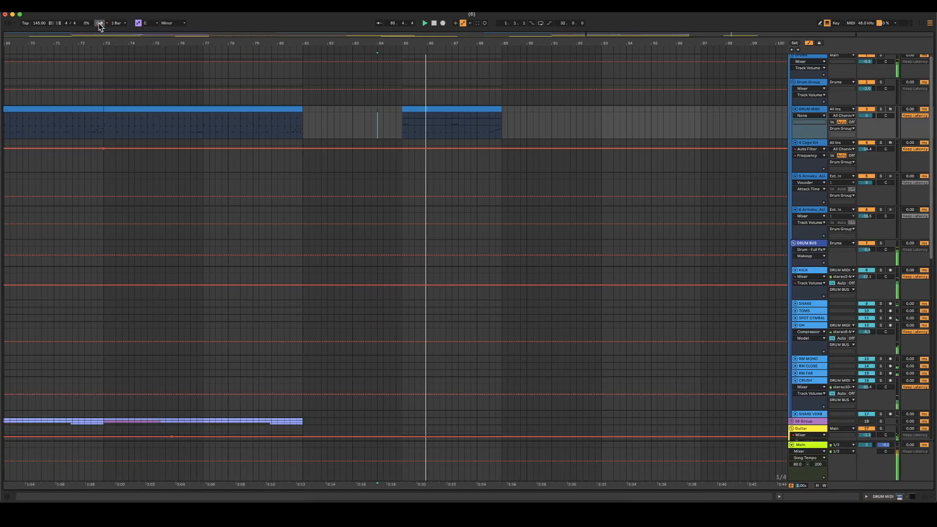
pyautogui.scroll(-10, 453, 321)
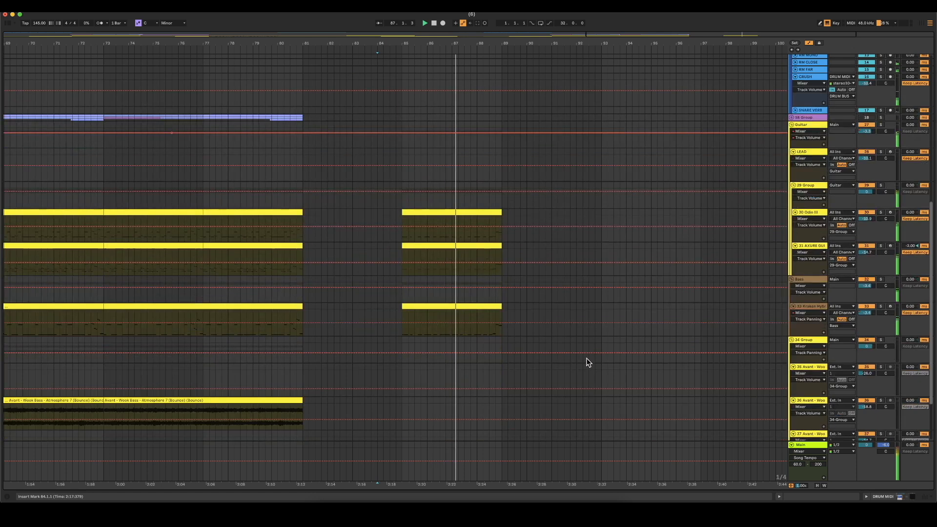
# - Solo the 30-Odin III guitar track, play it from bar 85 and open its four-bar MIDI clip
pyautogui.click(400, 300)
pyautogui.click(881, 212)
pyautogui.press('space')
pyautogui.press('space')
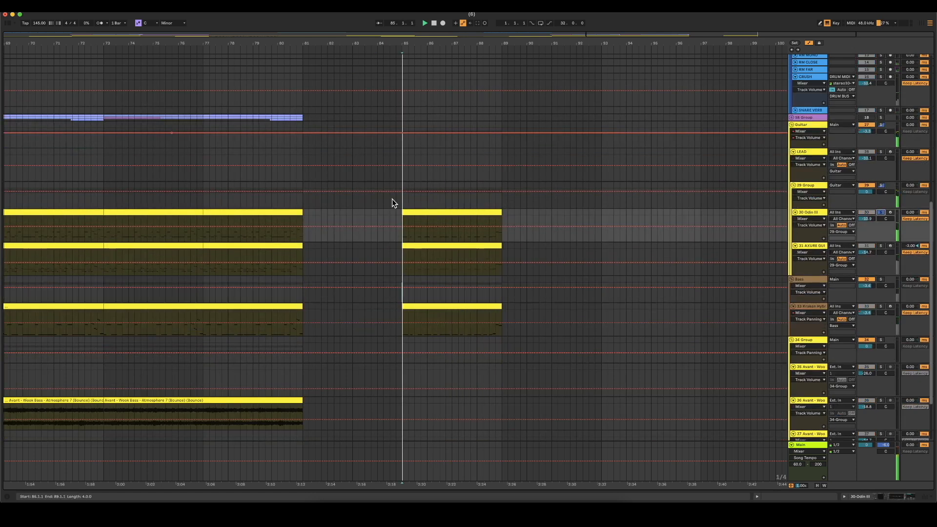
pyautogui.doubleClick(471, 218)
pyautogui.click(477, 386)
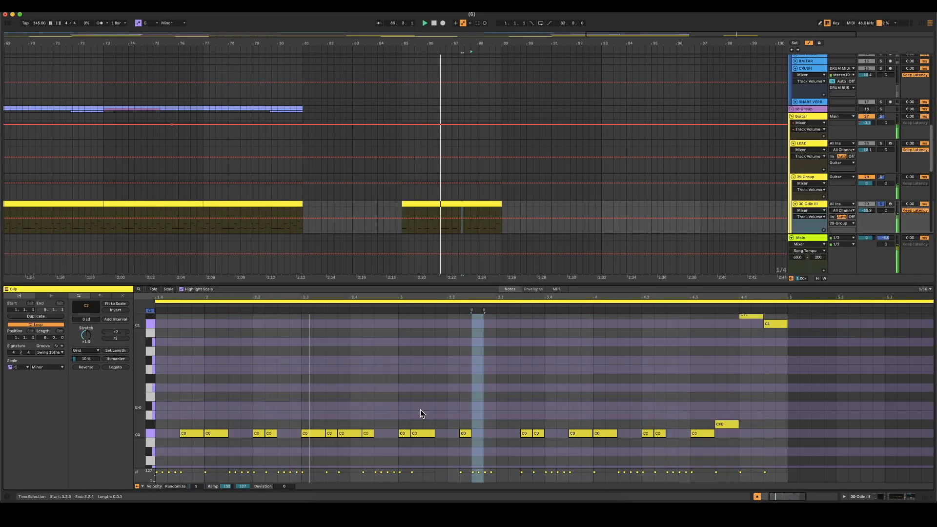
# - Review the notes of the 30-Odin III clip and play the 31-AXURE GUITAR track soloed from bar 85
pyautogui.hscroll(-5, 417, 402)
pyautogui.click(223, 431)
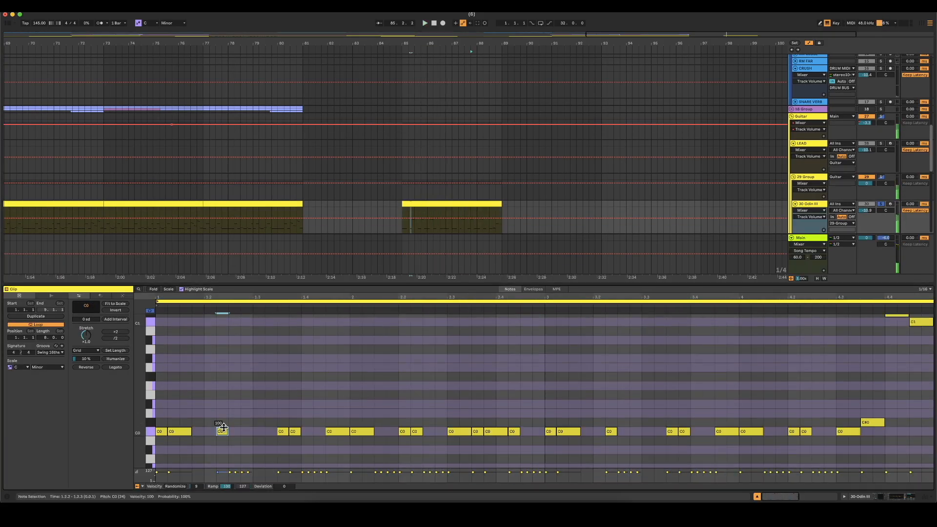
pyautogui.press('super+a')
pyautogui.moveTo(158, 448); pyautogui.dragTo(932, 379)
pyautogui.scroll(5, 551, 447)
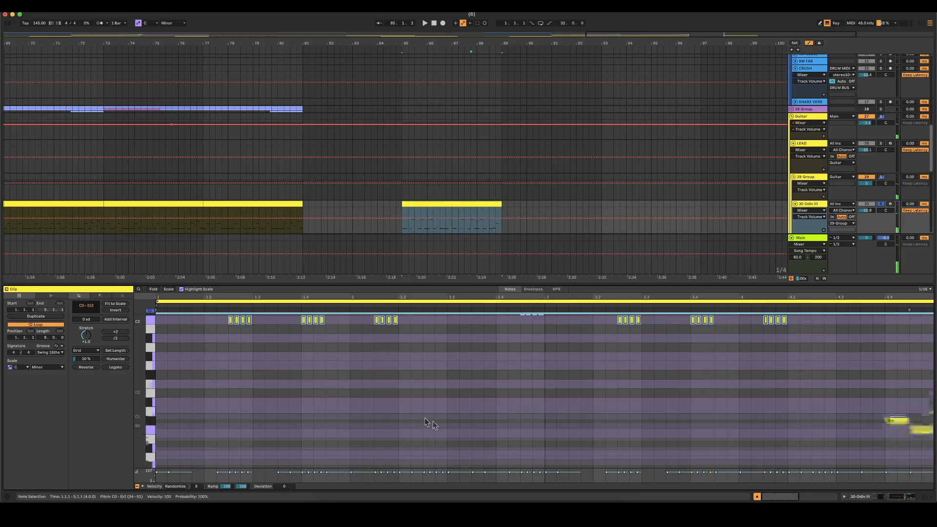
pyautogui.scroll(-5, 429, 425)
pyautogui.click(280, 445)
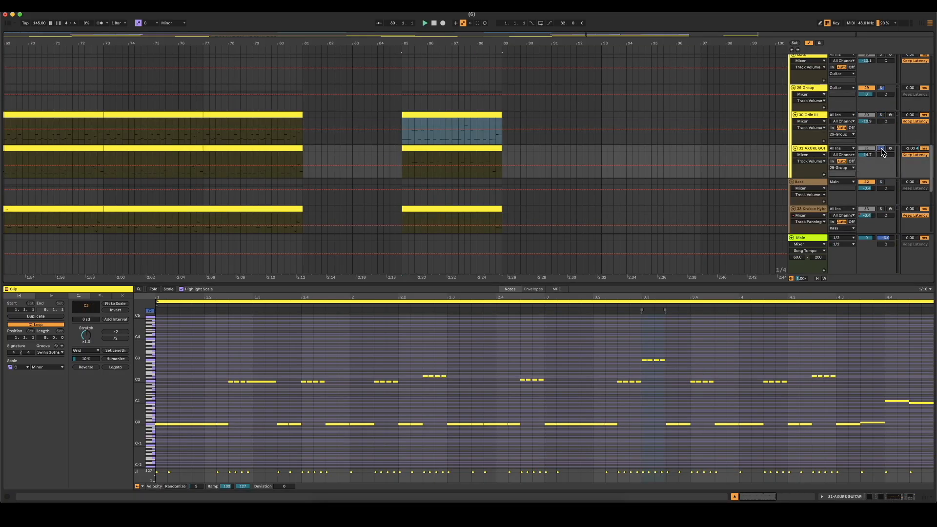
pyautogui.press('space')
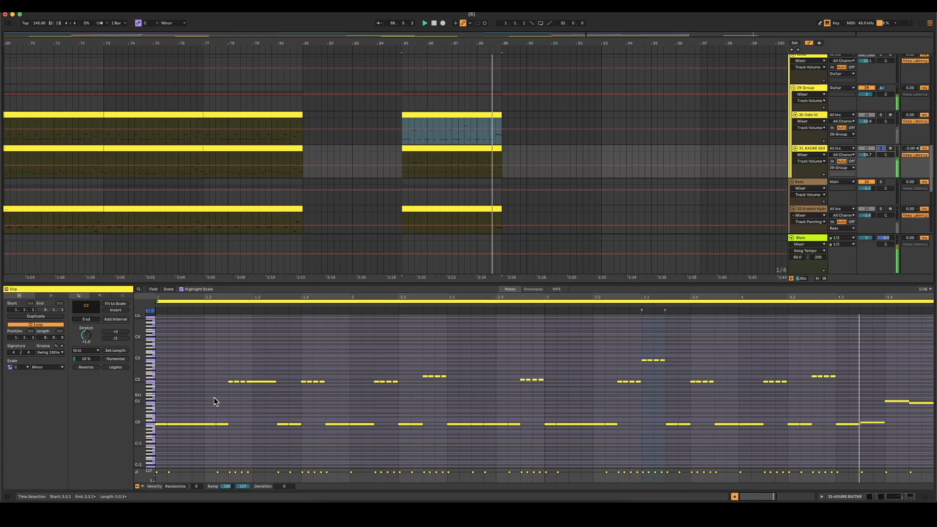
# - Transpose the upper notes of the 30-Odin III clip up one octave to C3–C4 and play from bar 85
pyautogui.press('space')
pyautogui.moveTo(200, 400)
pyautogui.mouseDown()
pyautogui.moveTo(629, 355)
pyautogui.moveTo(851, 349)
pyautogui.mouseUp()
pyautogui.hotkey('shift', 'Up')
pyautogui.press('space')
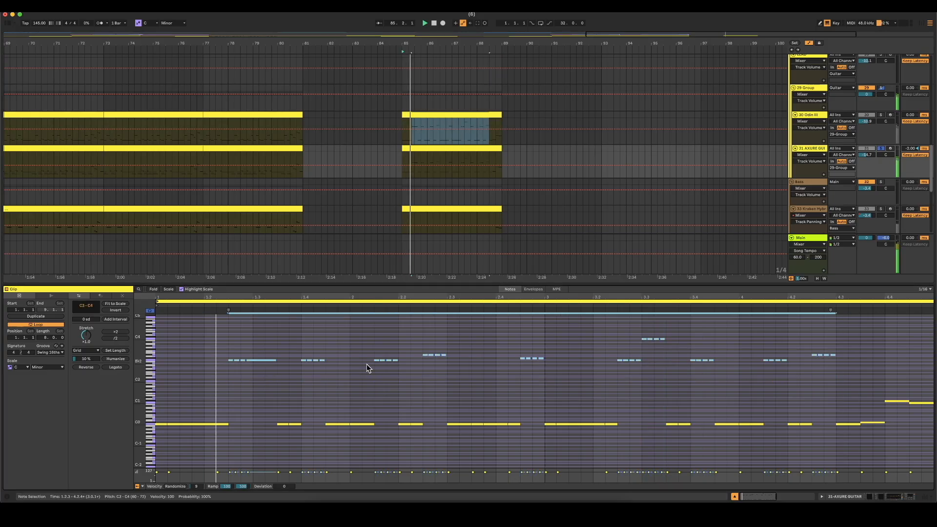
pyautogui.click(305, 377)
pyautogui.click(506, 376)
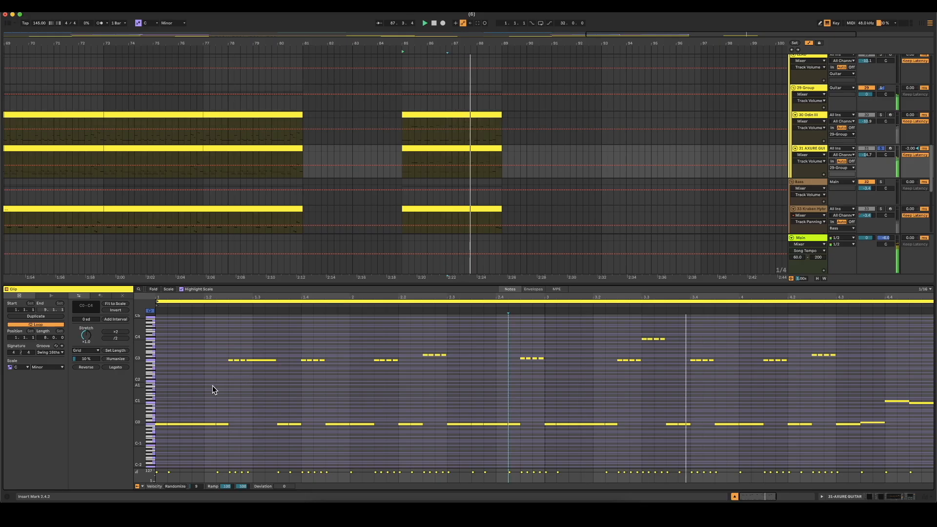
# - Shorten the upper notes of the 30-Odin III clip to a staccato length and play the section from bar 85
pyautogui.press('space')
pyautogui.moveTo(213, 386); pyautogui.dragTo(841, 355)
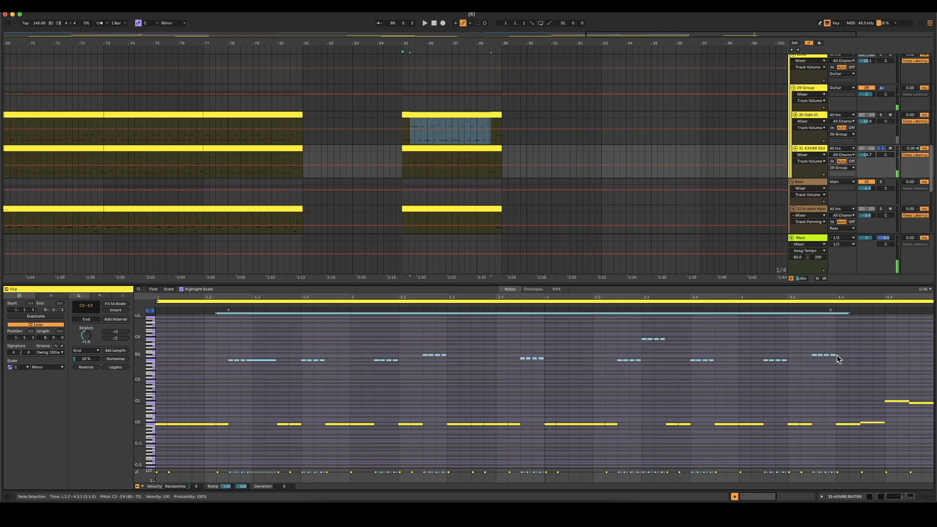
pyautogui.click(871, 359)
pyautogui.press('space')
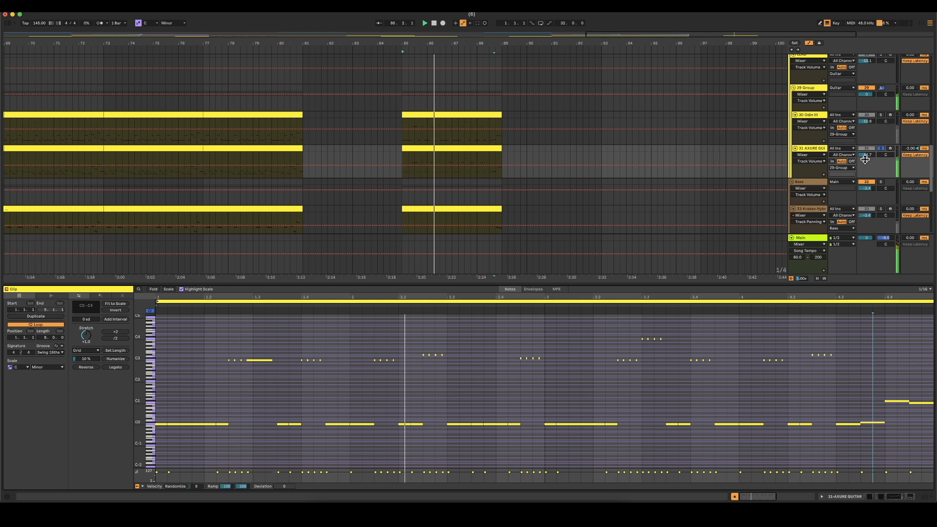
pyautogui.click(547, 403)
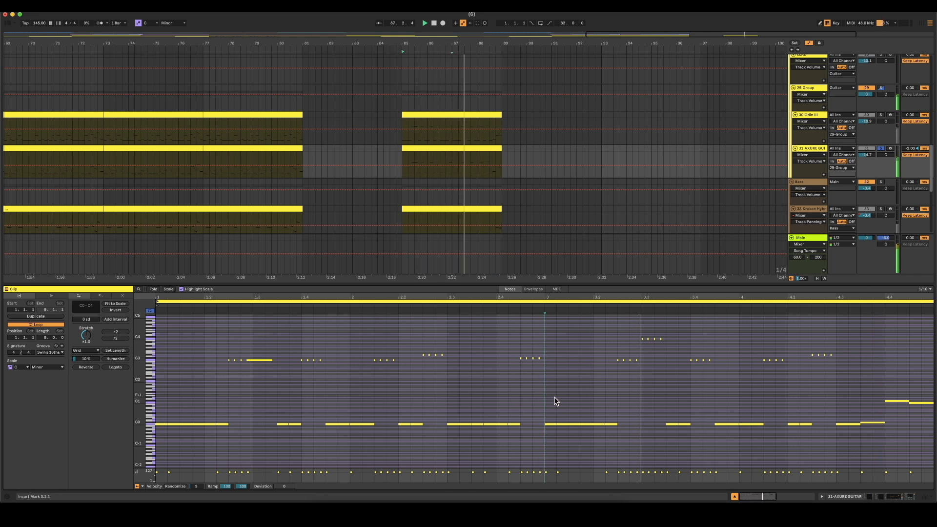
# - Play 30-Odin III soloed for comparison and shorten the upper notes of the 31-AXURE GUITAR clip to match
pyautogui.click(881, 115)
pyautogui.press('space')
pyautogui.press('space')
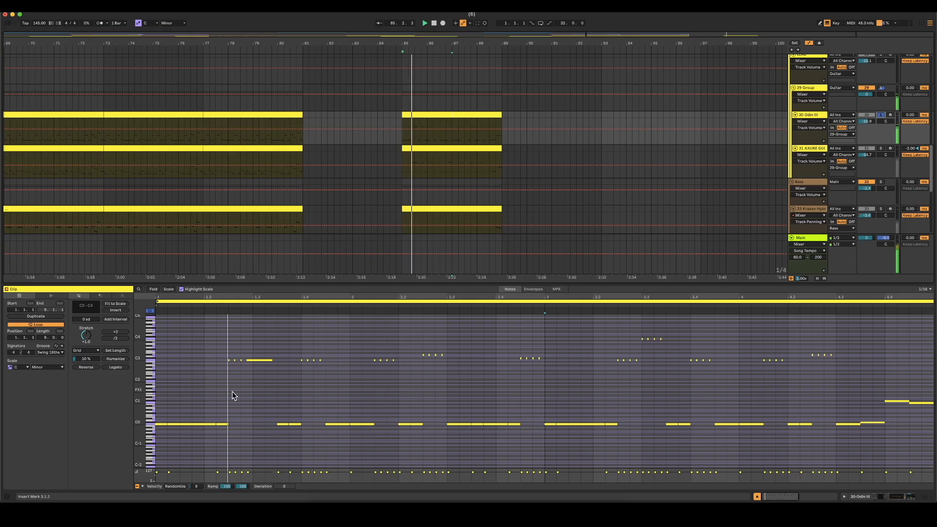
pyautogui.click(454, 116)
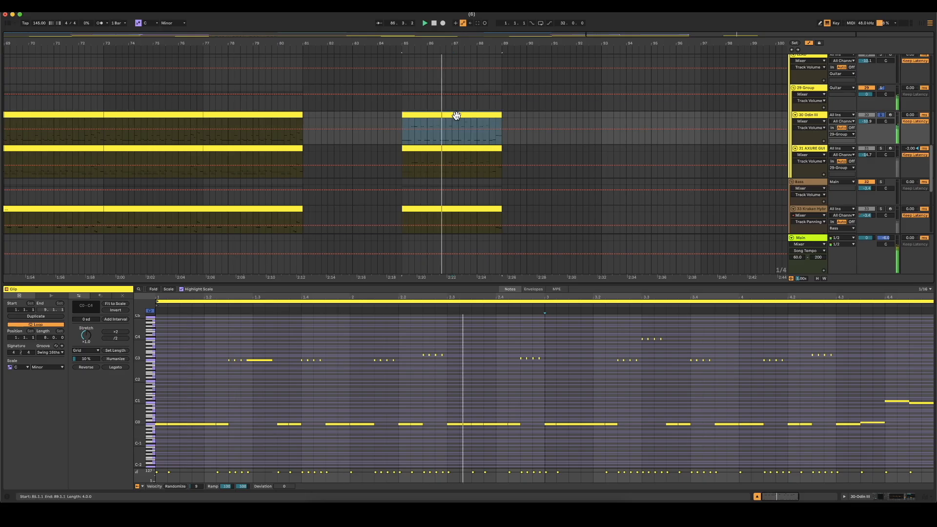
pyautogui.click(457, 149)
pyautogui.scroll(-10, 416, 410)
pyautogui.moveTo(243, 430); pyautogui.dragTo(827, 331)
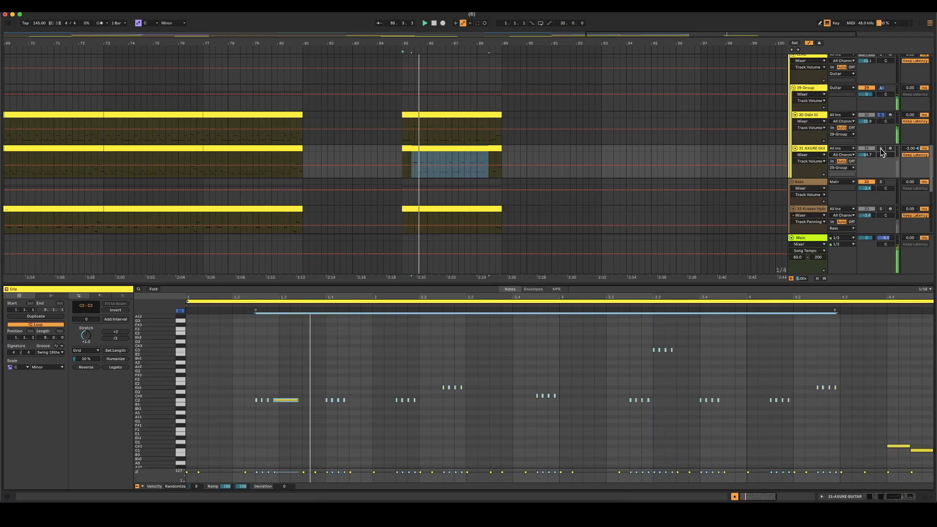
# - Transpose the upper notes of the 30-Odin III clip up another octave to C4–C5 while playing 31-AXURE GUITAR soloed
pyautogui.click(479, 115)
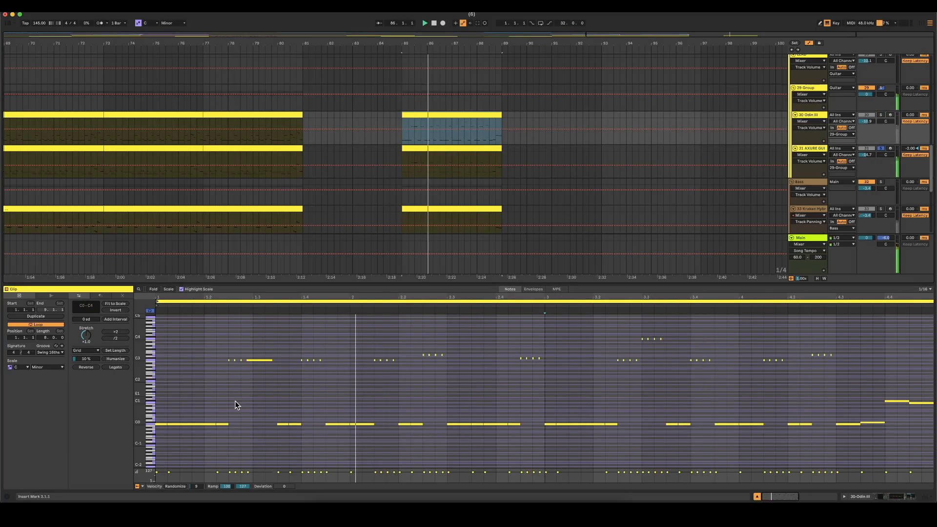
pyautogui.moveTo(221, 385); pyautogui.dragTo(908, 314)
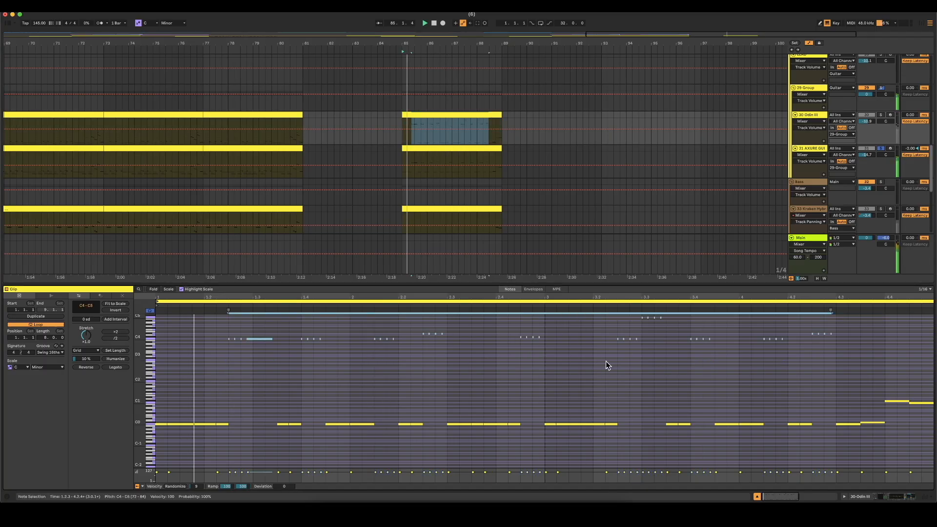
pyautogui.click(519, 379)
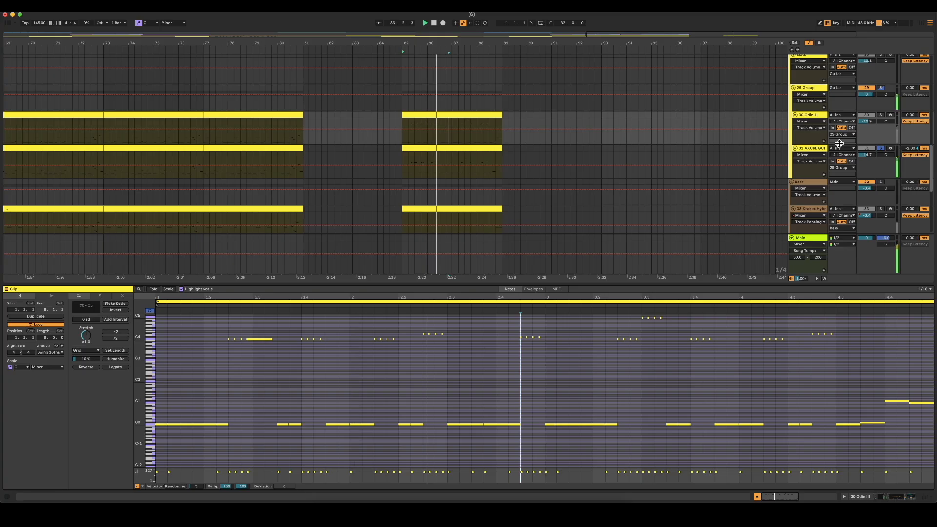
pyautogui.click(606, 361)
# - Transpose the upper notes of the 31-AXURE GUITAR clip up one octave to C3–C4 and play from bar 85
pyautogui.click(460, 146)
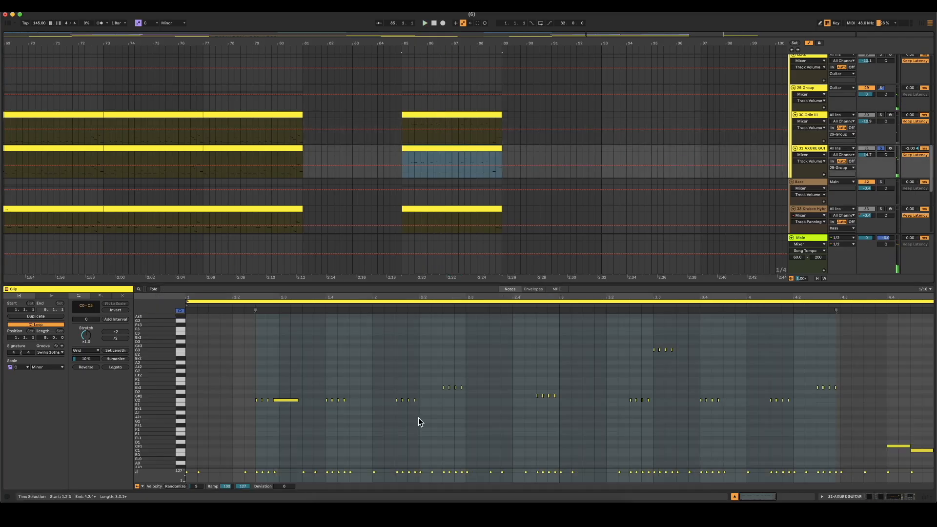
pyautogui.moveTo(241, 434); pyautogui.dragTo(922, 288)
pyautogui.press('space')
pyautogui.click(537, 397)
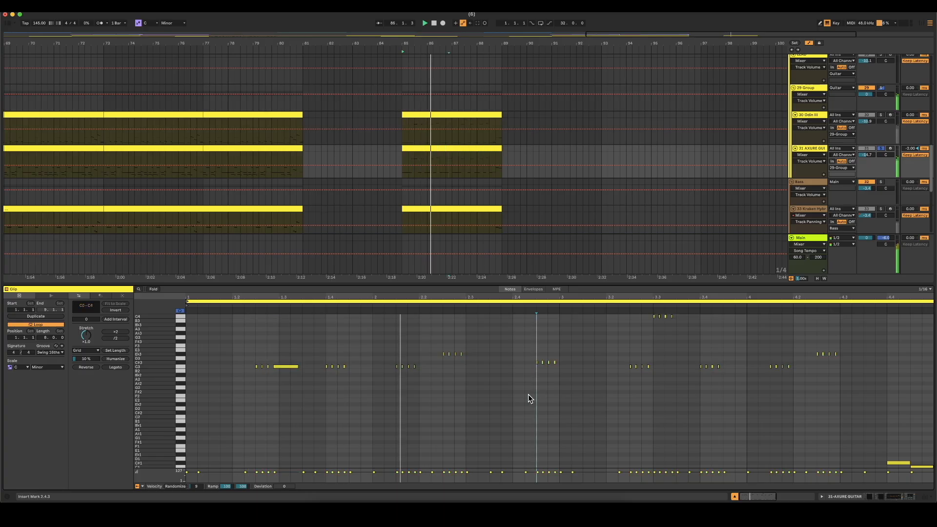
pyautogui.scroll(3, 537, 393)
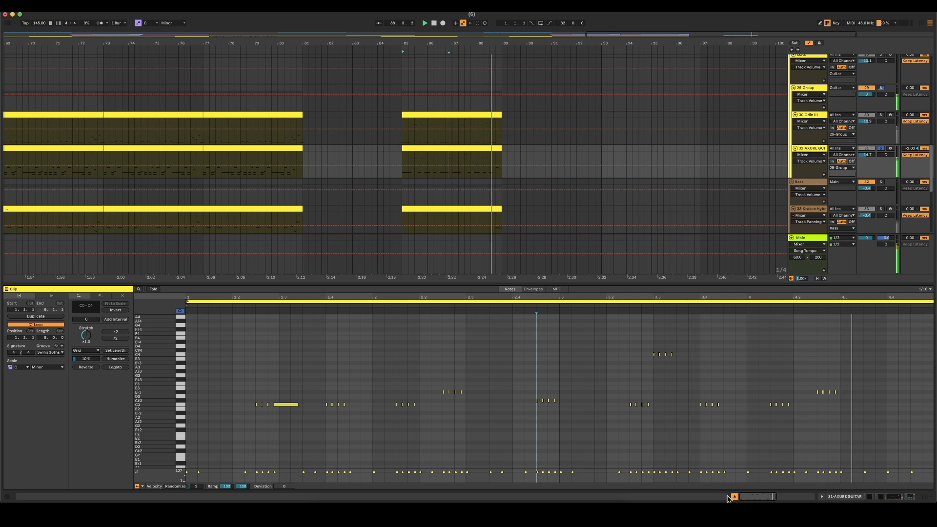
# - Copy the 31-AXURE GUITAR clip at bar 85 over the 30-Odin III clip and play that track soloed
pyautogui.click(466, 147)
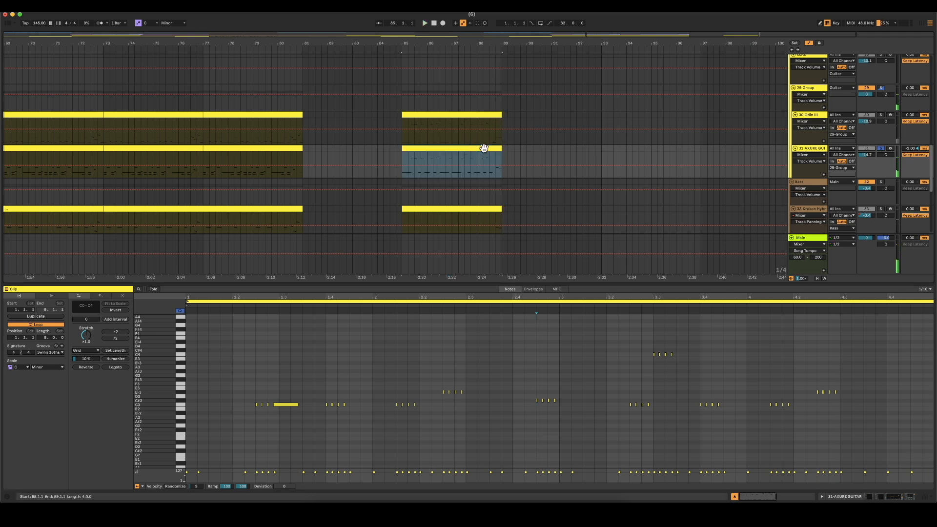
pyautogui.moveTo(483, 148); pyautogui.dragTo(484, 121)
pyautogui.press('space')
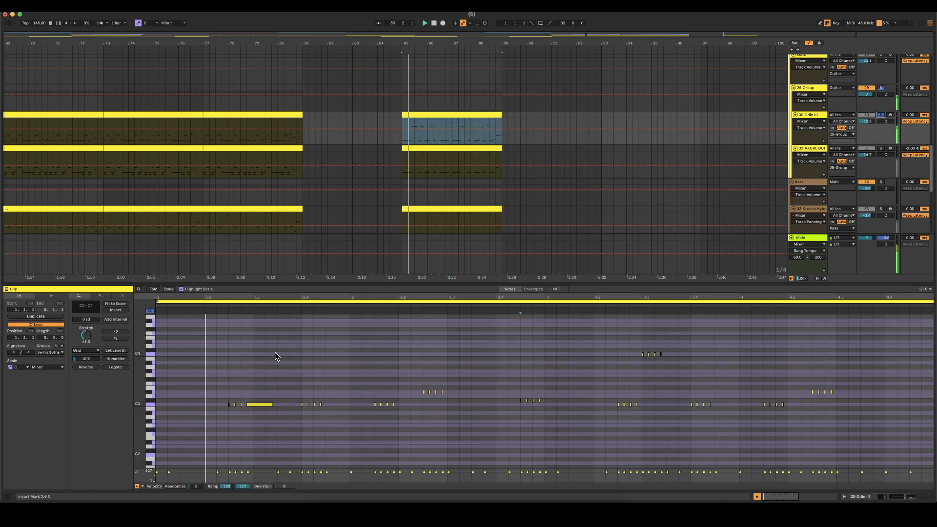
# - Slightly lengthen the short upper notes of the new 30-Odin III clip and play it from bar 85
pyautogui.click(274, 352)
pyautogui.press('super+a')
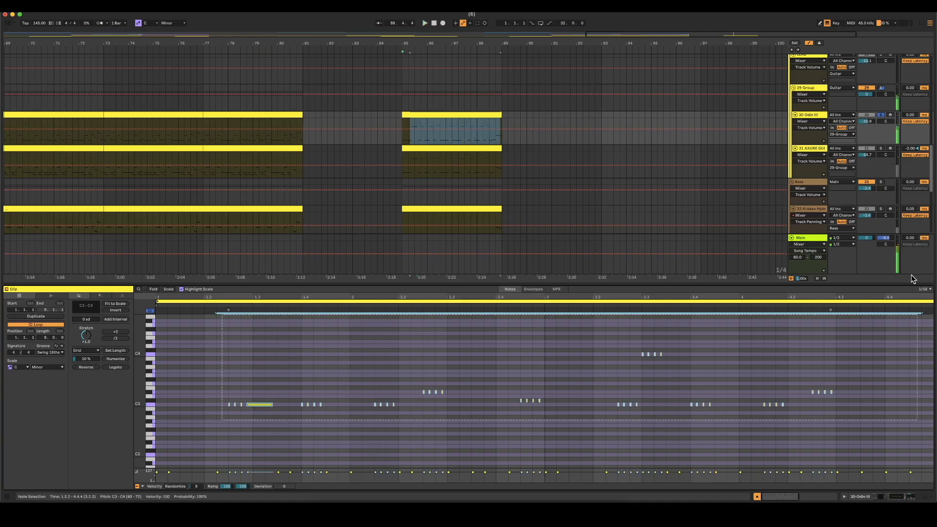
pyautogui.moveTo(832, 391); pyautogui.dragTo(831, 391)
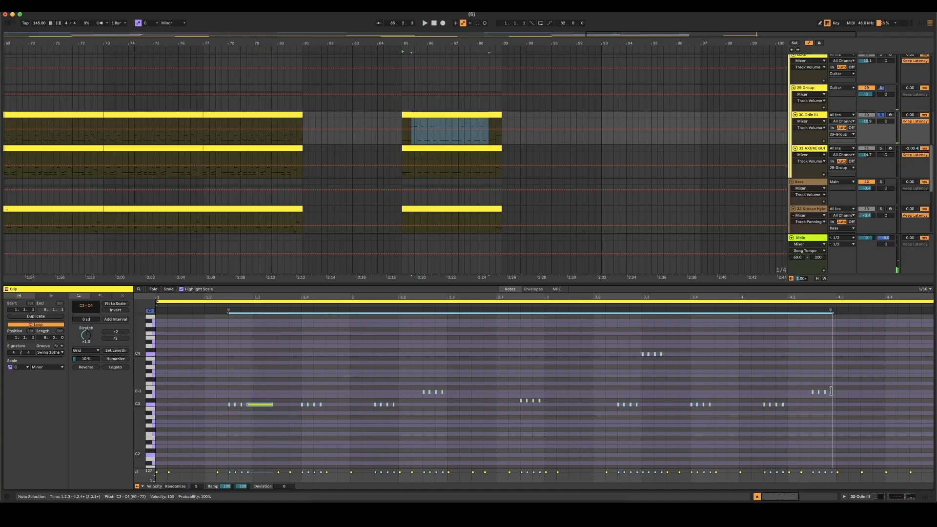
pyautogui.click(881, 403)
pyautogui.press('space')
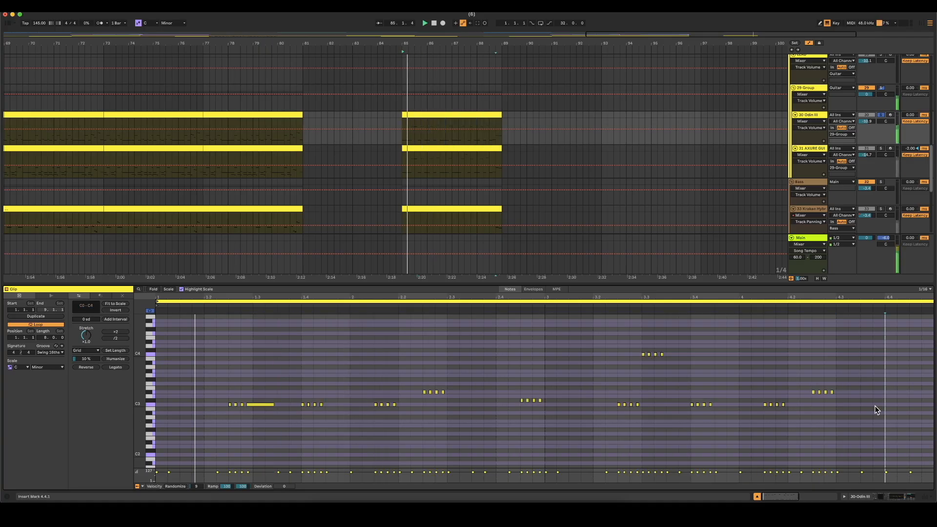
# - Hide the clip view, turn off the 30-Odin III solo and play the full mix from bar 85
pyautogui.click(757, 496)
pyautogui.click(881, 139)
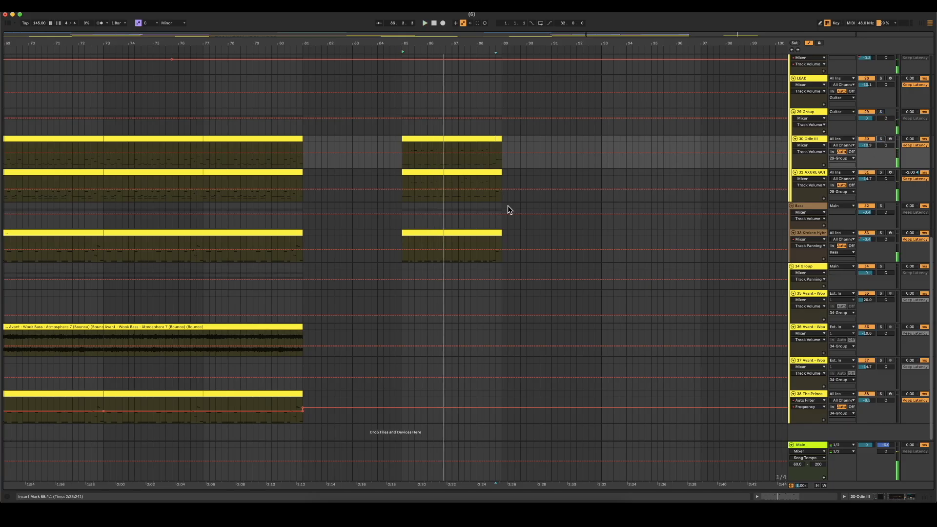
pyautogui.press('space')
# - Copy the 31-AXURE GUITAR clip over the Kraken Hybrid bass clip at bar 85 and check it soloed and in the mix
pyautogui.click(483, 233)
pyautogui.moveTo(462, 172); pyautogui.dragTo(463, 234)
pyautogui.press('space')
pyautogui.click(881, 233)
pyautogui.click(881, 234)
pyautogui.press('space')
pyautogui.press('space')
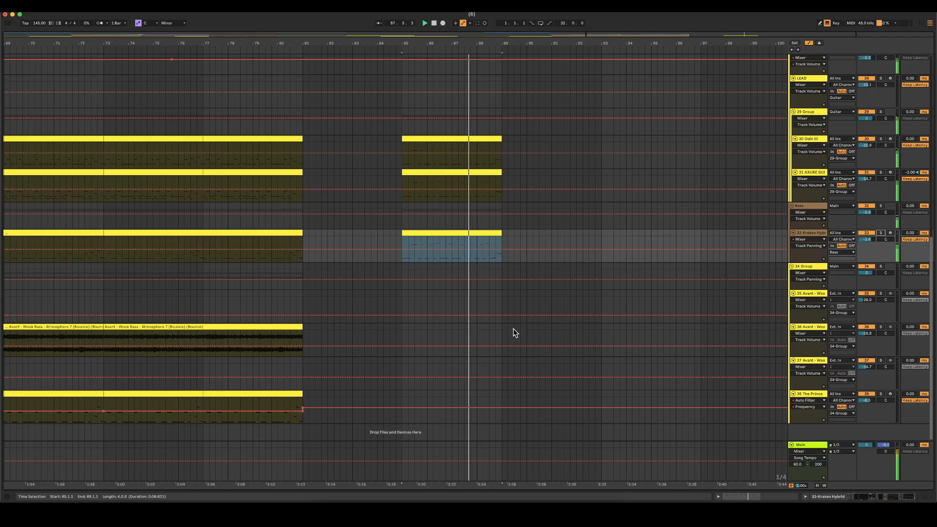
# - Duplicate the four-bar section from bar 85 to bar 89 across all the tracks
pyautogui.hscroll(3, 389, 224)
pyautogui.scroll(3, 445, 320)
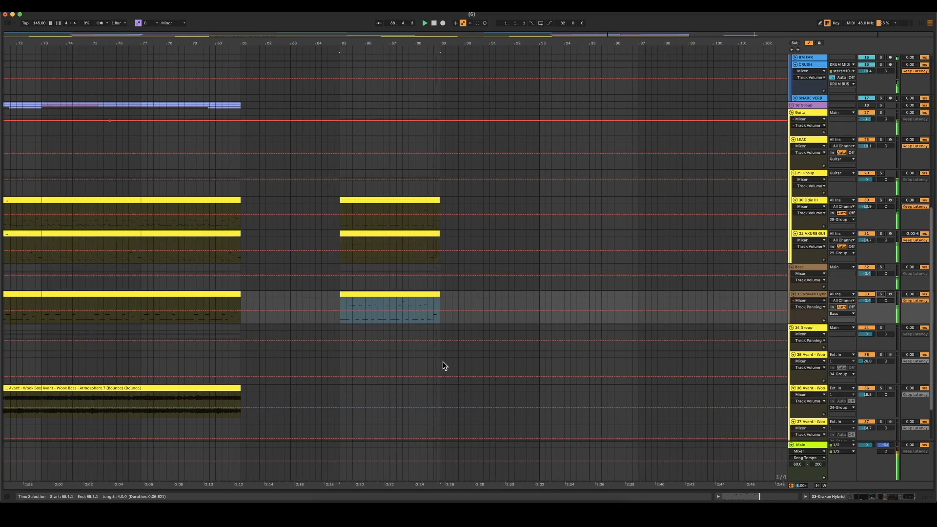
pyautogui.press('space')
pyautogui.moveTo(440, 359); pyautogui.dragTo(340, 58)
pyautogui.hotkey('ctrl', 'd')
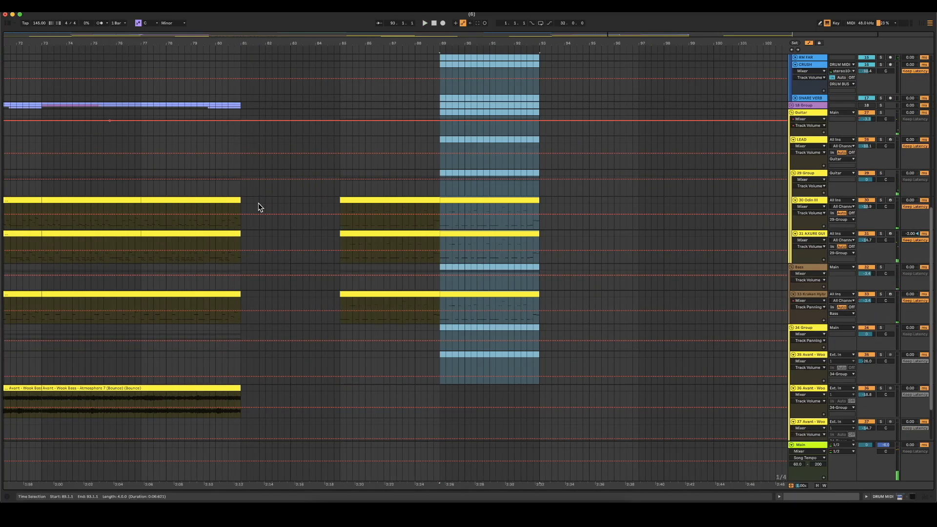
# - Close the empty four-bar gap so the duplicated section starts at bar 81, and play the song from bar 74
pyautogui.click(222, 186)
pyautogui.press('space')
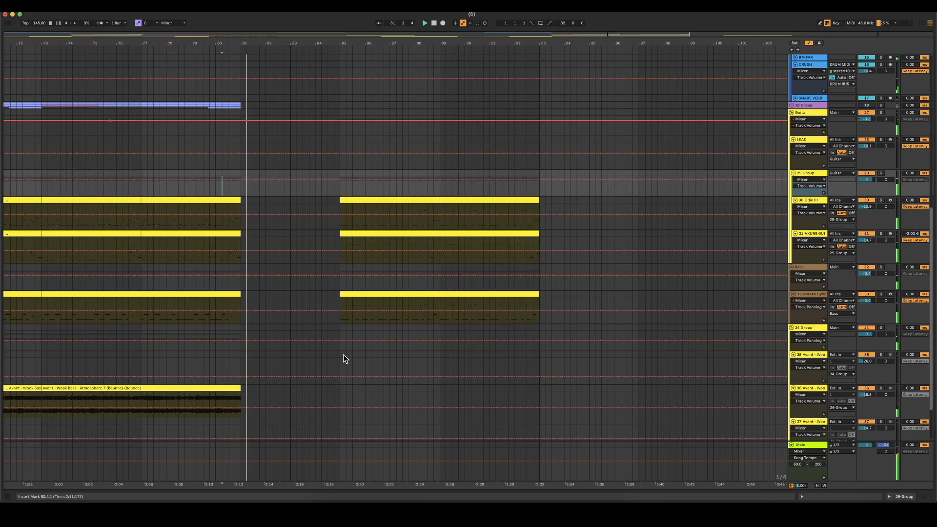
pyautogui.click(223, 342)
pyautogui.hscroll(-5, 215, 371)
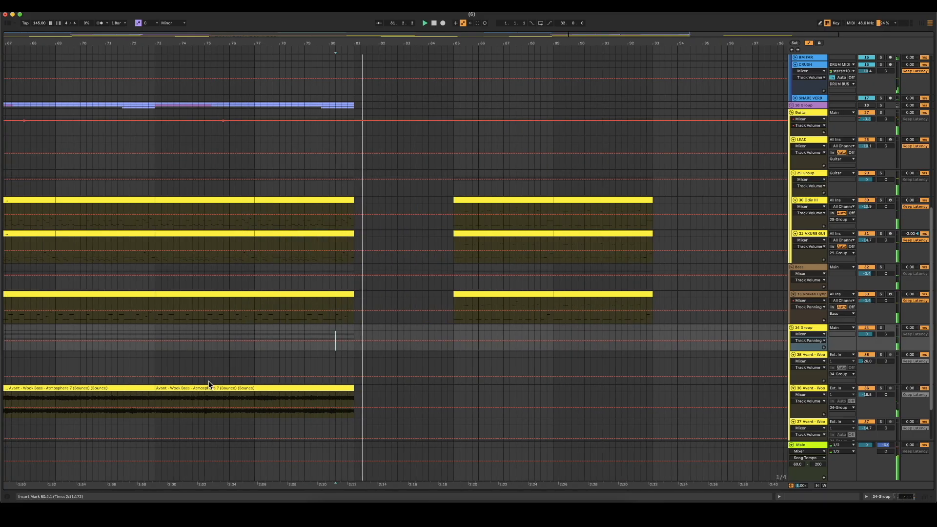
pyautogui.click(181, 362)
pyautogui.press('space')
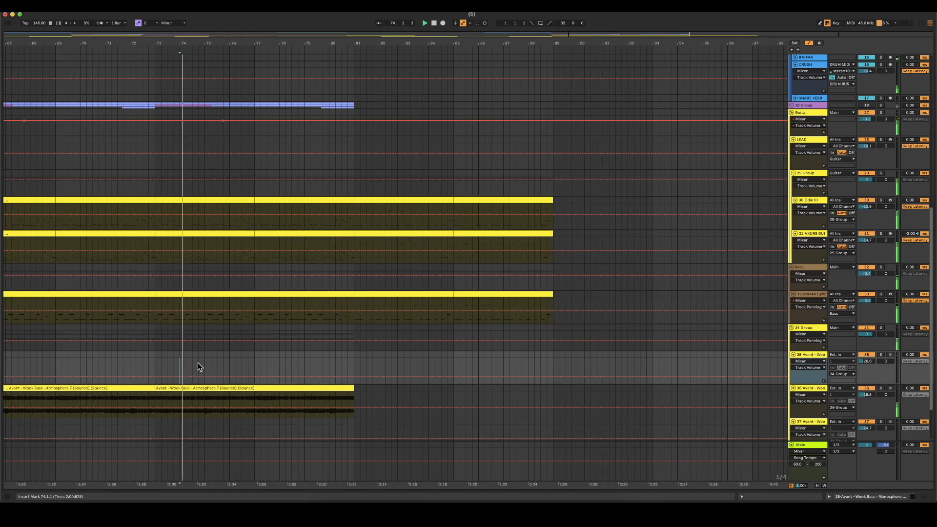
# - Duplicate the last Avant - Wook Bass atmosphere clip to bar 81 and extend its end to about bar 95
pyautogui.scroll(-3, 312, 378)
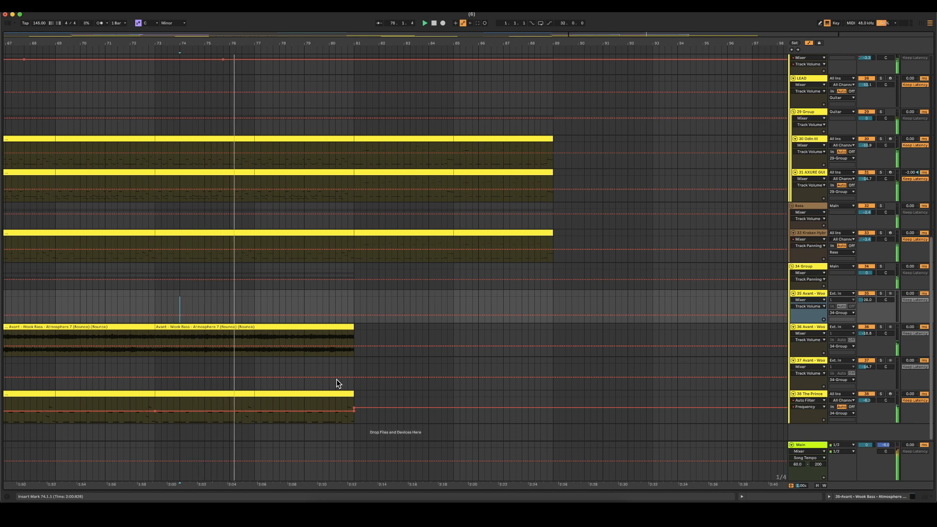
pyautogui.click(335, 379)
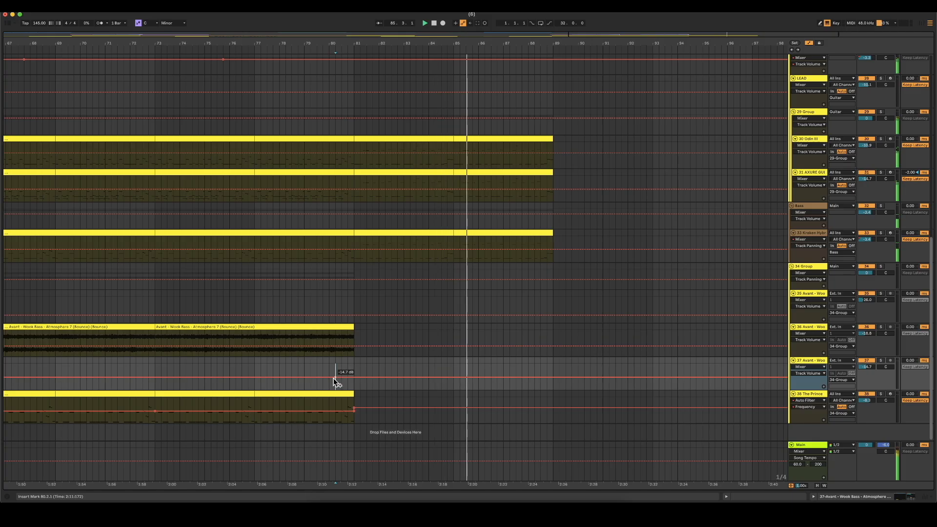
pyautogui.click(345, 325)
pyautogui.press('super+d')
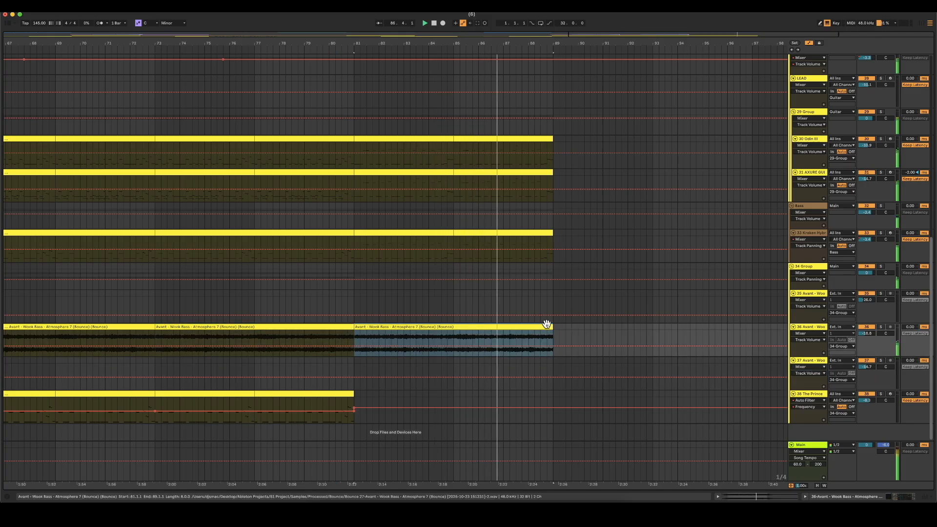
pyautogui.moveTo(547, 324); pyautogui.dragTo(732, 324)
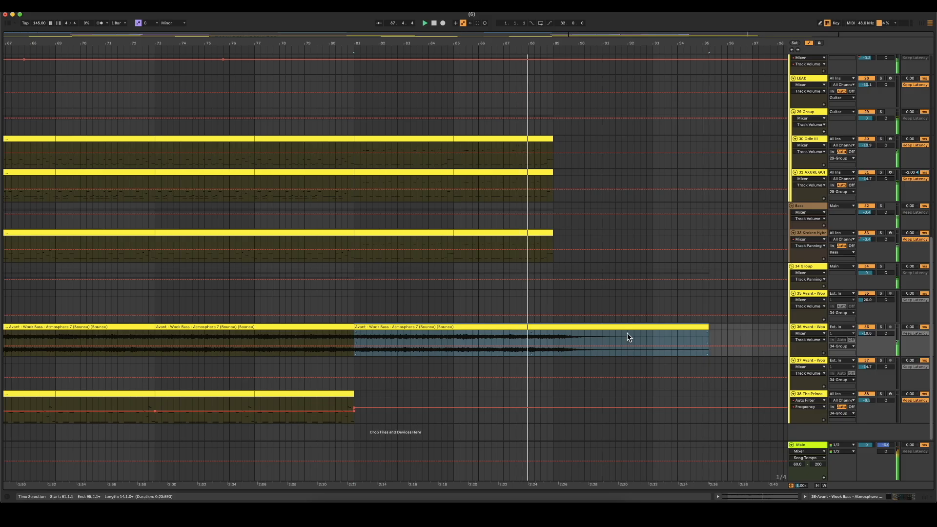
pyautogui.scroll(5, 605, 337)
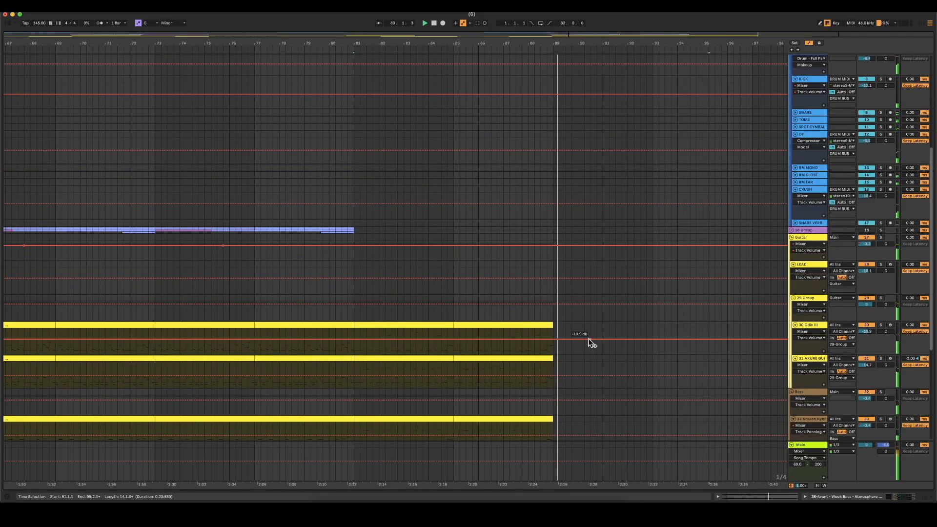
# - Trim the end of the last Avant - Wook Bass atmosphere clip back to bar 89
pyautogui.scroll(-5, 589, 339)
pyautogui.moveTo(707, 327); pyautogui.dragTo(553, 327)
pyautogui.click(528, 341)
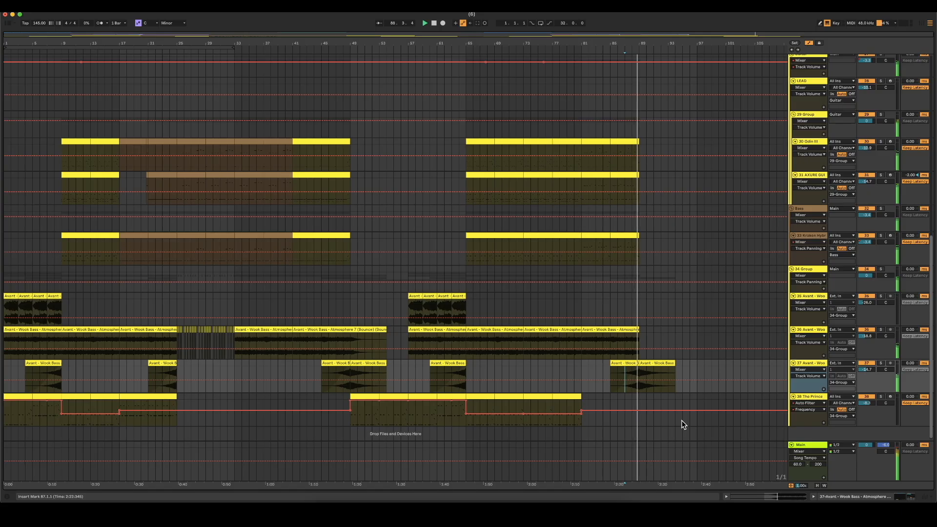
# - Lower the volume of the 37-Avant track, delete its clip starting at bar 89, and play from bar 88
pyautogui.moveTo(873, 368); pyautogui.dragTo(873, 380)
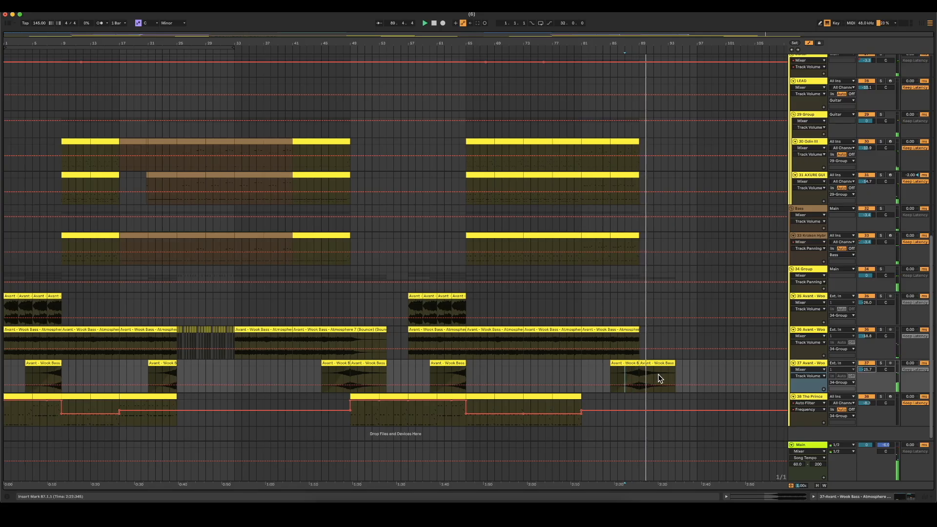
pyautogui.press('space')
pyautogui.click(649, 364)
pyautogui.press('Delete')
pyautogui.click(629, 378)
pyautogui.press('space')
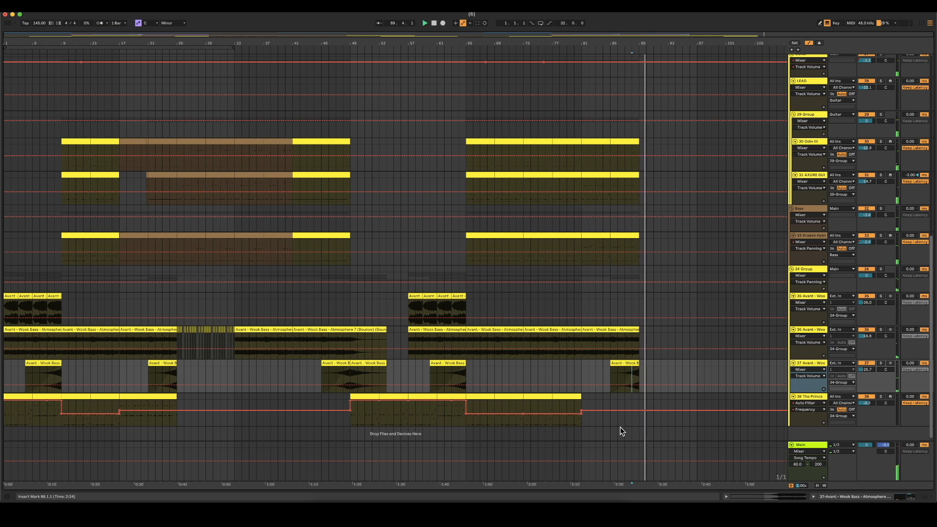
pyautogui.press('space')
# - Replace the closing tom notes after Rack Tom 1 in the last DRUM MIDI clip with snare and kick hits on beat 4.4
pyautogui.moveTo(735, 33); pyautogui.dragTo(781, 83)
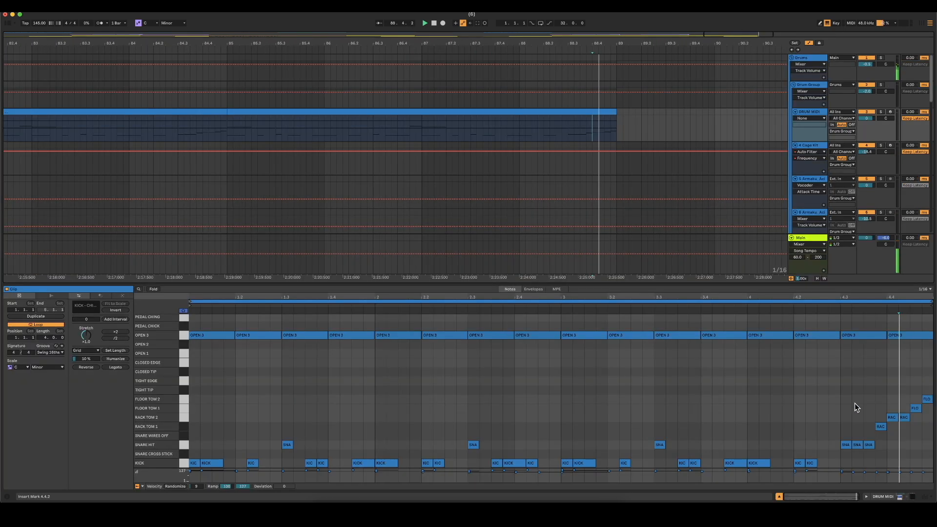
pyautogui.press('space')
pyautogui.moveTo(892, 429); pyautogui.dragTo(933, 370)
pyautogui.press('Delete')
pyautogui.doubleClick(895, 436)
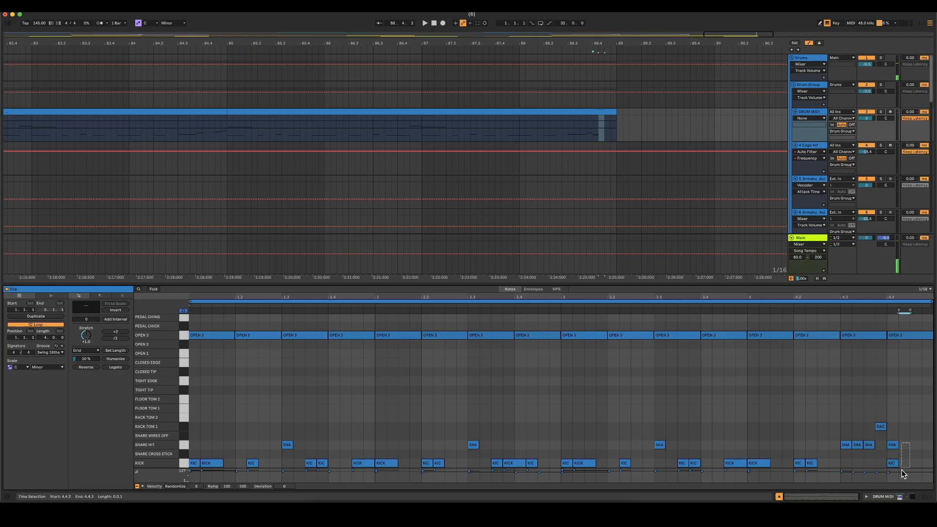
# - Shorten the final Open 3 and China notes, fill the last eighth with China Choke and Pedal Chick, and play the drum ending
pyautogui.moveTo(904, 335)
pyautogui.mouseDown()
pyautogui.moveTo(918, 336)
pyautogui.moveTo(914, 327)
pyautogui.moveTo(899, 345)
pyautogui.mouseUp()
pyautogui.scroll(5, 914, 375)
pyautogui.click(910, 346)
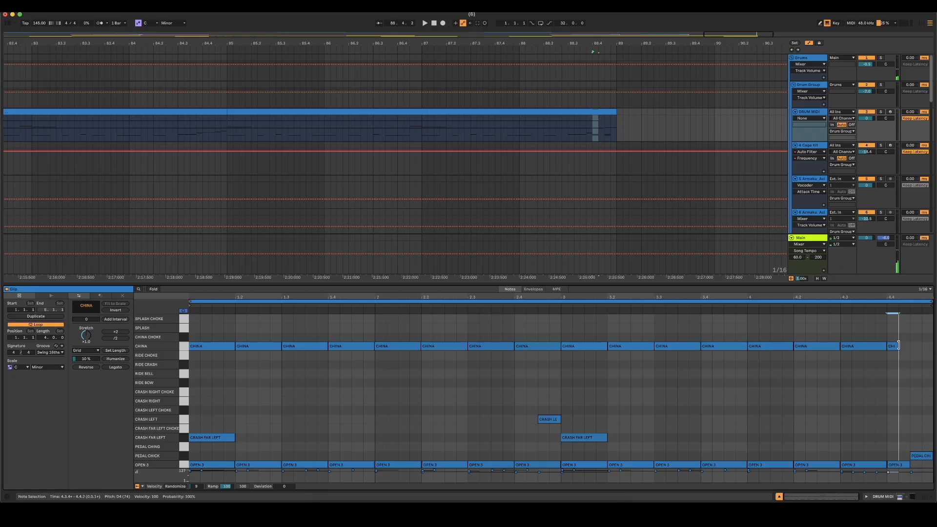
pyautogui.press('super+d')
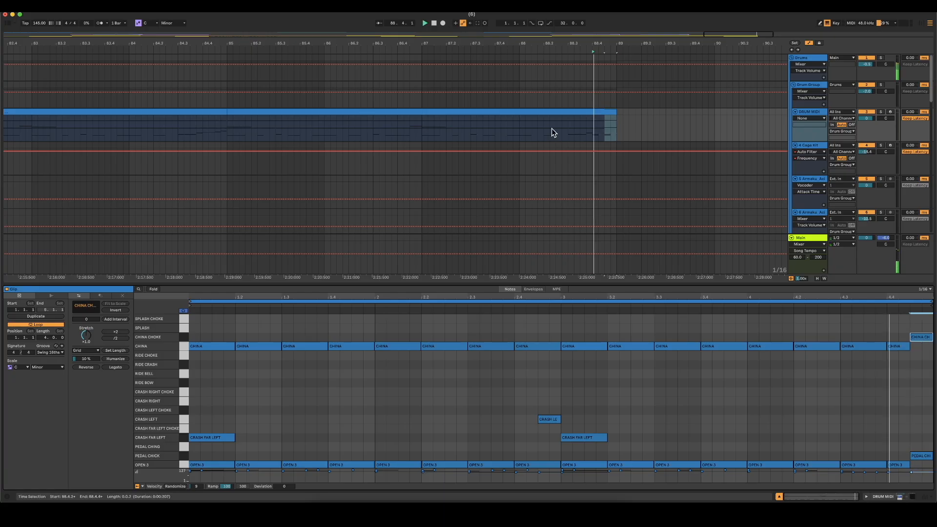
pyautogui.click(568, 135)
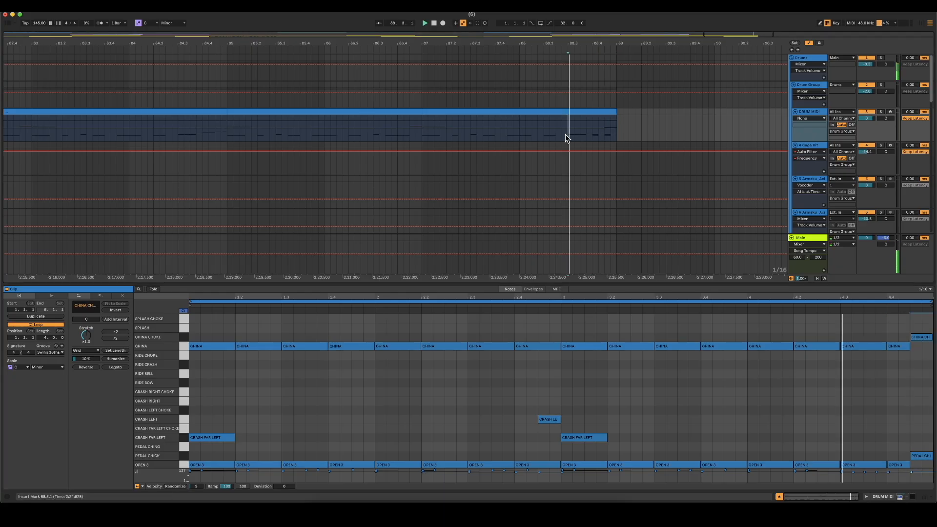
# - Set the arrangement loop to run from bar 1 to bar 89 and play the song from the start
pyautogui.click(779, 497)
pyautogui.press('super+a')
pyautogui.press('super+l')
pyautogui.moveTo(374, 34); pyautogui.dragTo(370, 19)
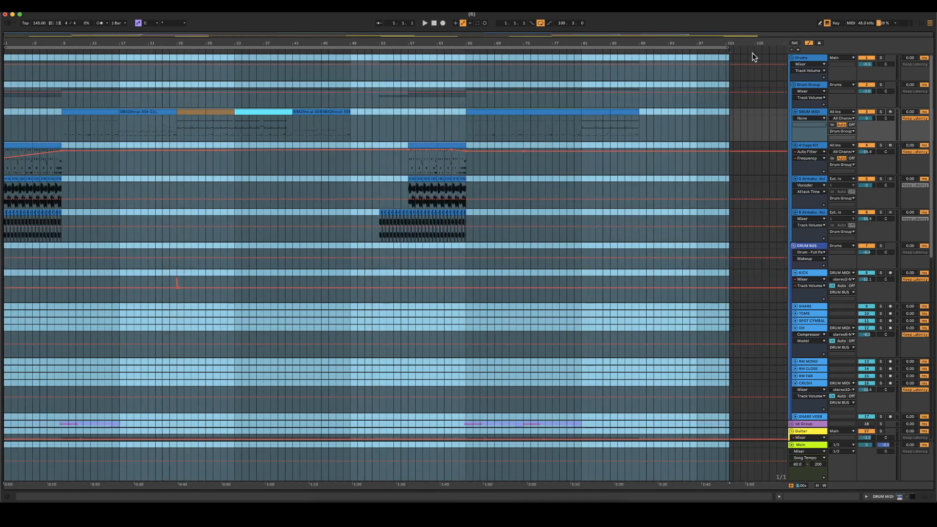
pyautogui.moveTo(726, 46); pyautogui.dragTo(640, 51)
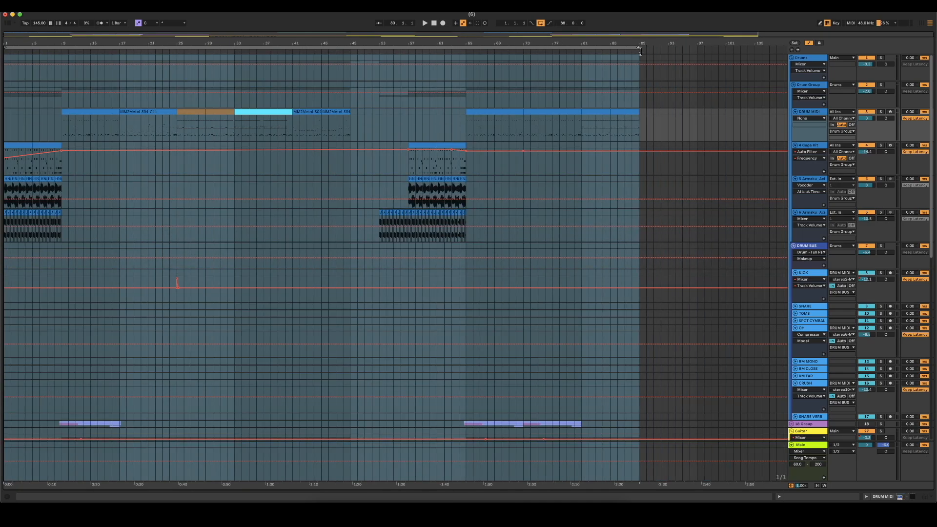
pyautogui.click(435, 23)
pyautogui.press('space')
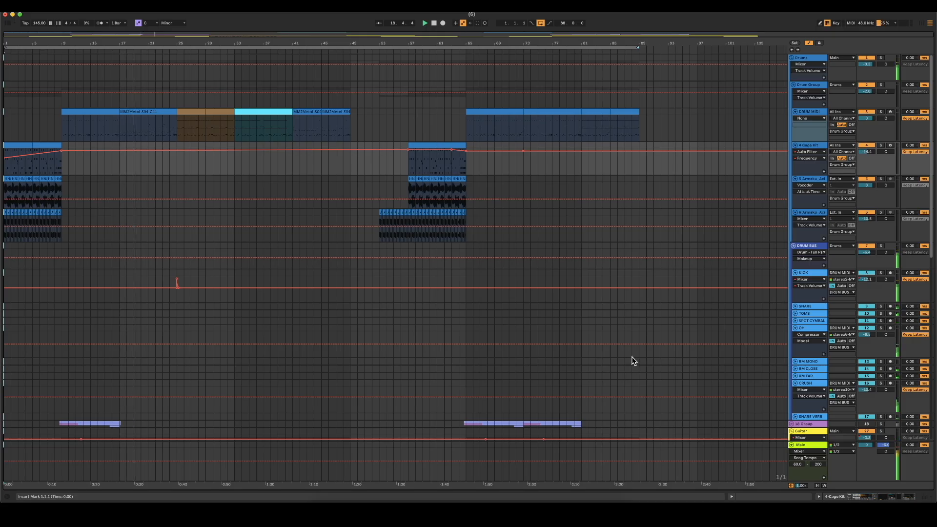
# - Lower the volume of the 36-Avant - Wook Bass atmosphere track
pyautogui.scroll(-5, 617, 339)
pyautogui.scroll(-15, 605, 332)
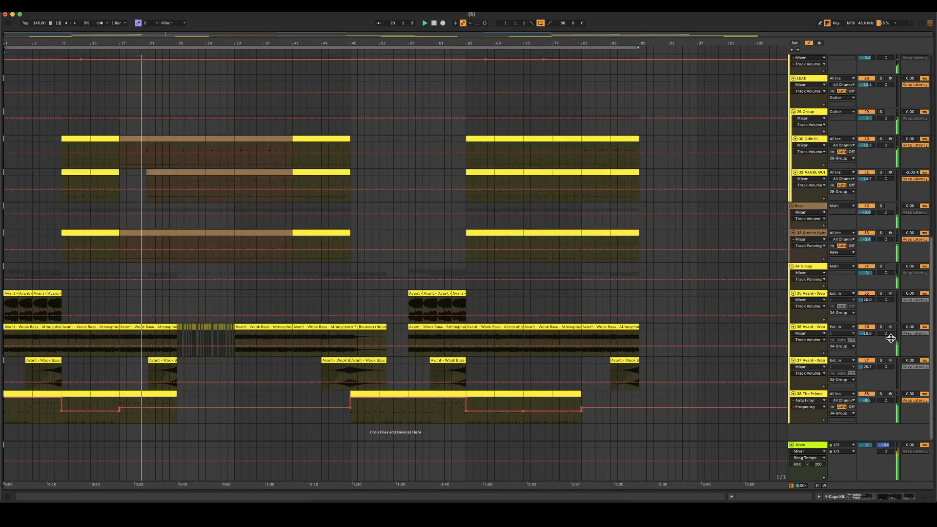
pyautogui.moveTo(868, 333); pyautogui.dragTo(869, 337)
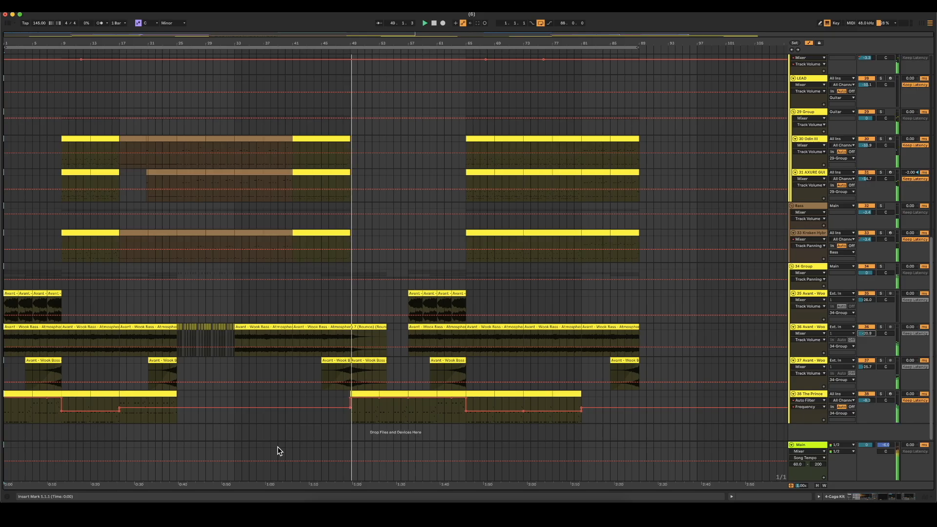
# - Create a one-bar DRUM MIDI clip at bar 49 with a kick and a Crash Left hit on the first beat, and raise their velocity
pyautogui.scroll(10, 307, 236)
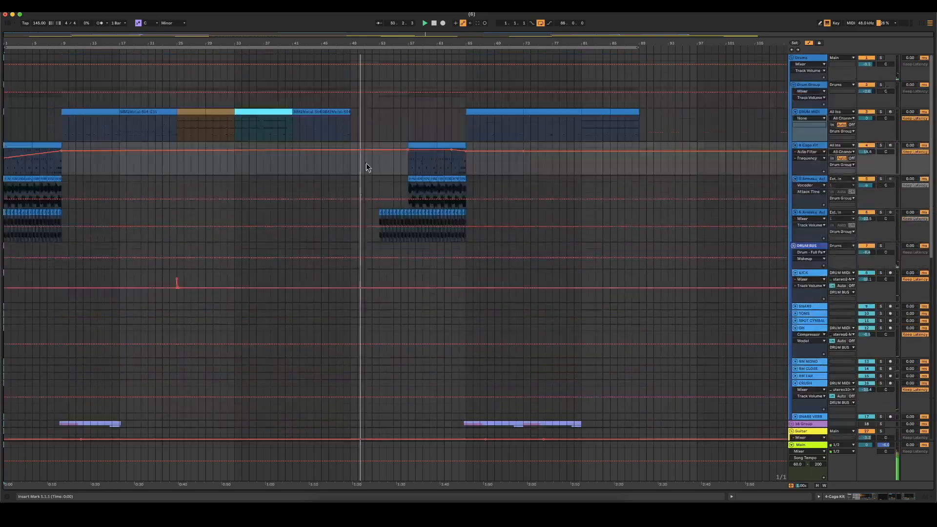
pyautogui.doubleClick(351, 112)
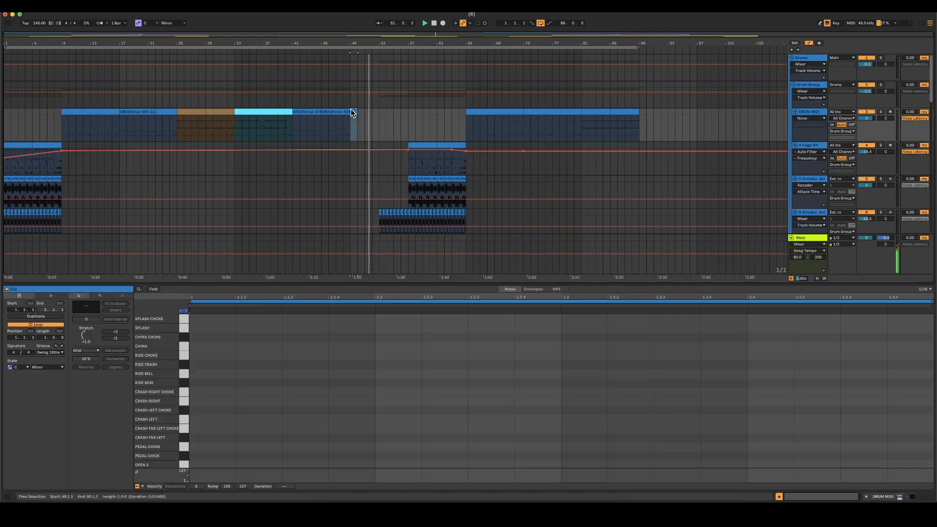
pyautogui.click(218, 415)
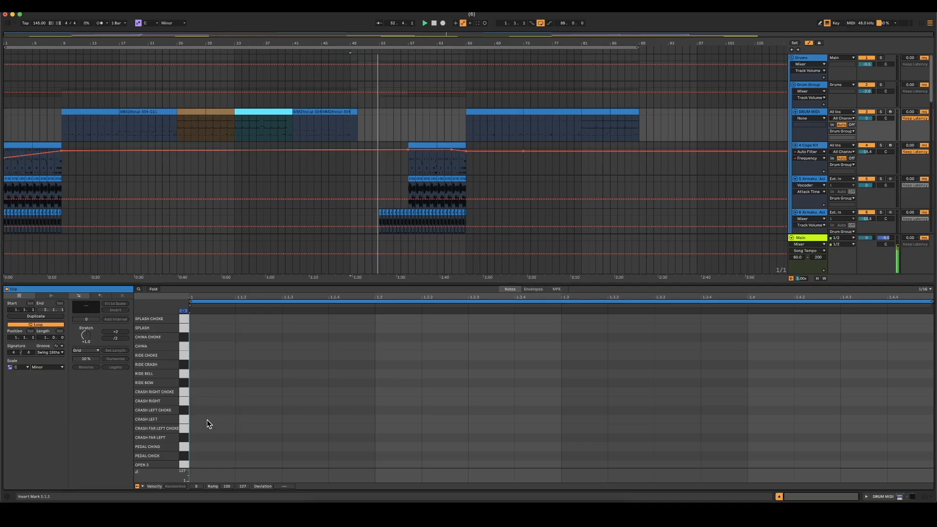
pyautogui.doubleClick(207, 419)
pyautogui.scroll(-5, 196, 441)
pyautogui.doubleClick(203, 463)
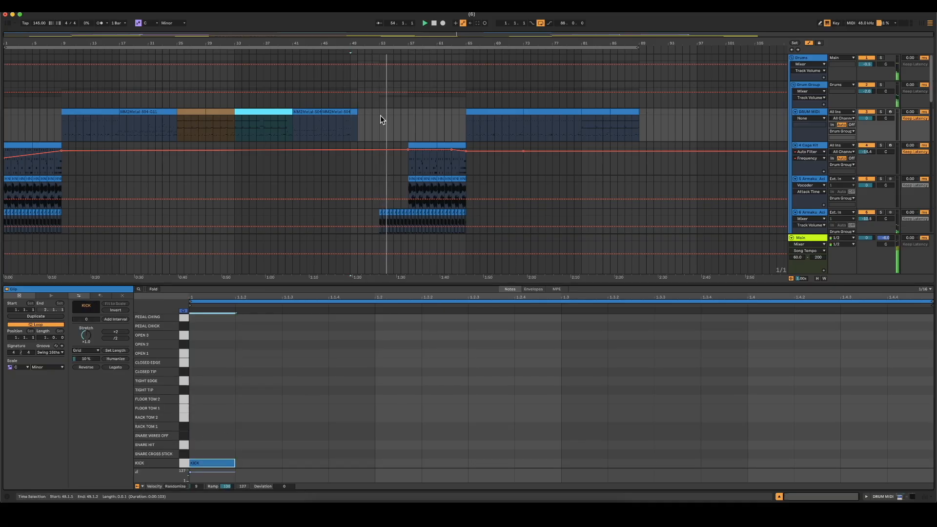
pyautogui.moveTo(227, 486); pyautogui.dragTo(229, 469)
pyautogui.click(376, 448)
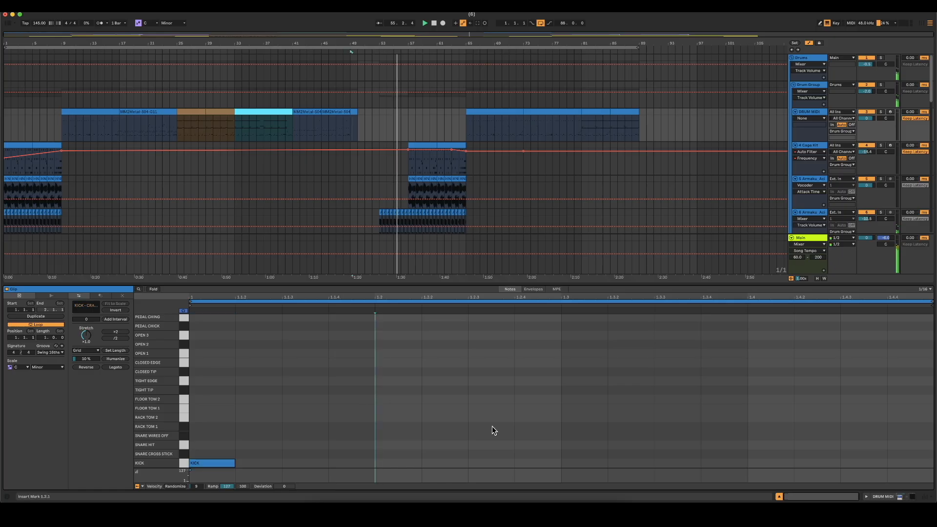
pyautogui.click(778, 496)
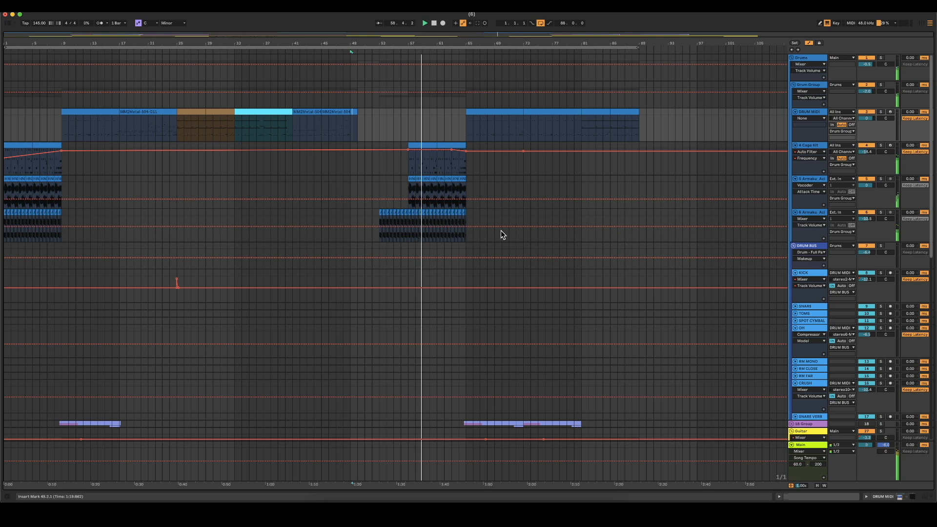
# - Adjust the volume of the Tamb Dry Tap pad in the 4-Cage Kit drum rack and inspect the Hihat Closed pad
pyautogui.scroll(-5, 510, 289)
pyautogui.scroll(5, 737, 213)
pyautogui.doubleClick(823, 147)
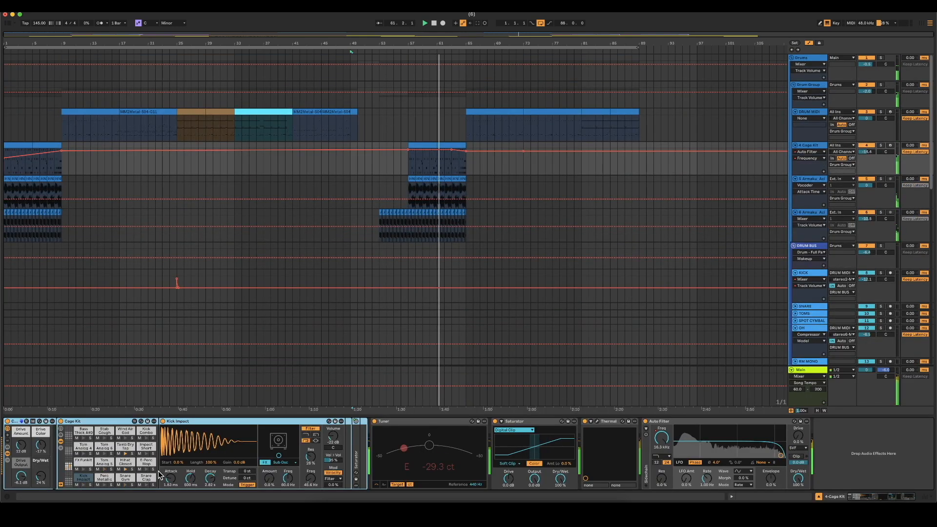
pyautogui.click(123, 447)
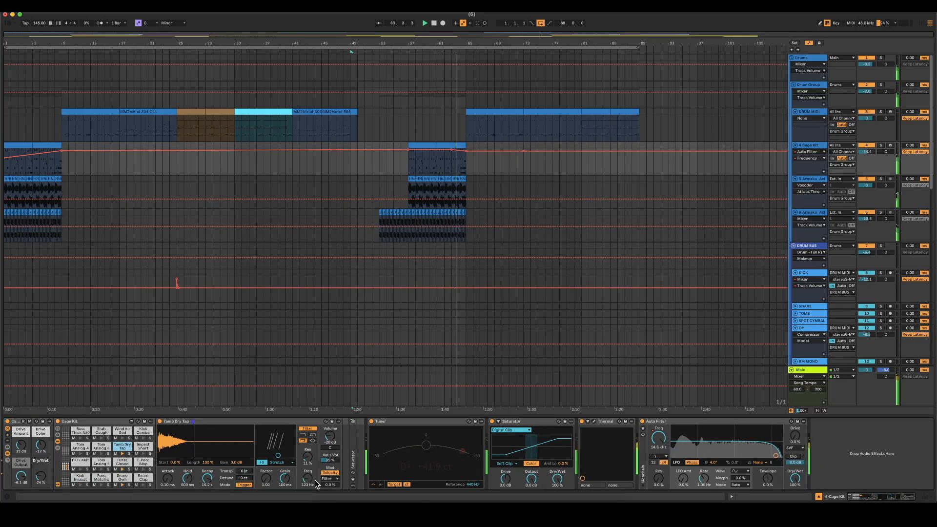
pyautogui.click(122, 461)
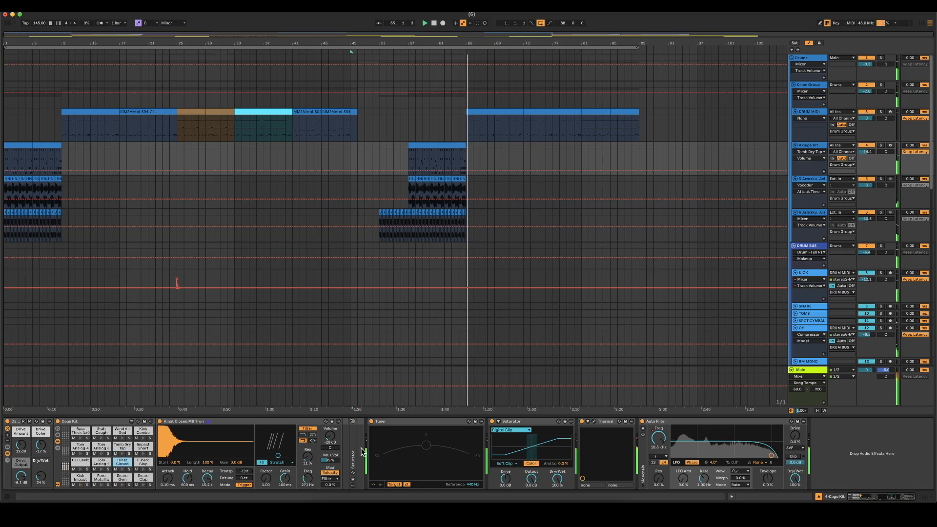
pyautogui.click(819, 497)
pyautogui.scroll(-15, 486, 353)
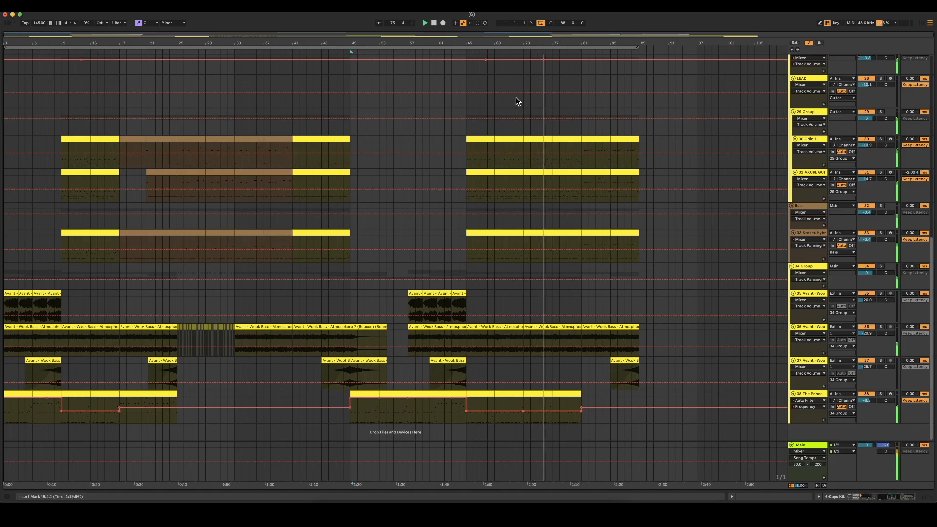
# - Create an empty eight-bar MIDI clip on the LEAD track from bar 73 to bar 81
pyautogui.moveTo(522, 105); pyautogui.dragTo(582, 78)
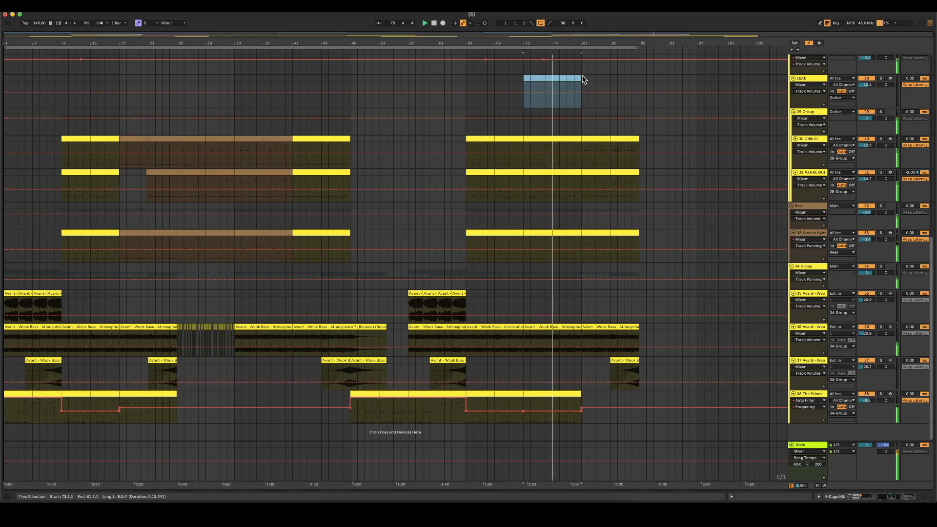
pyautogui.doubleClick(574, 75)
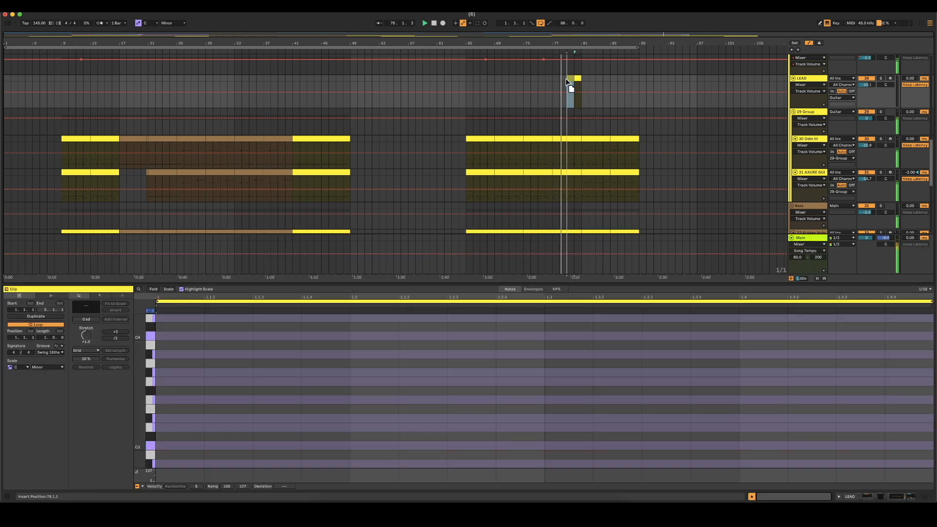
pyautogui.moveTo(534, 85); pyautogui.dragTo(523, 78)
pyautogui.press('super+j')
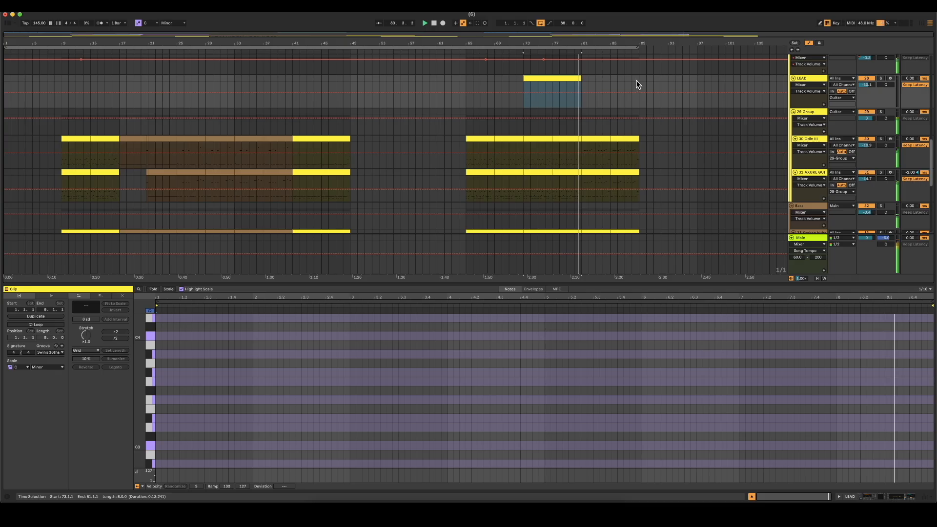
pyautogui.click(752, 496)
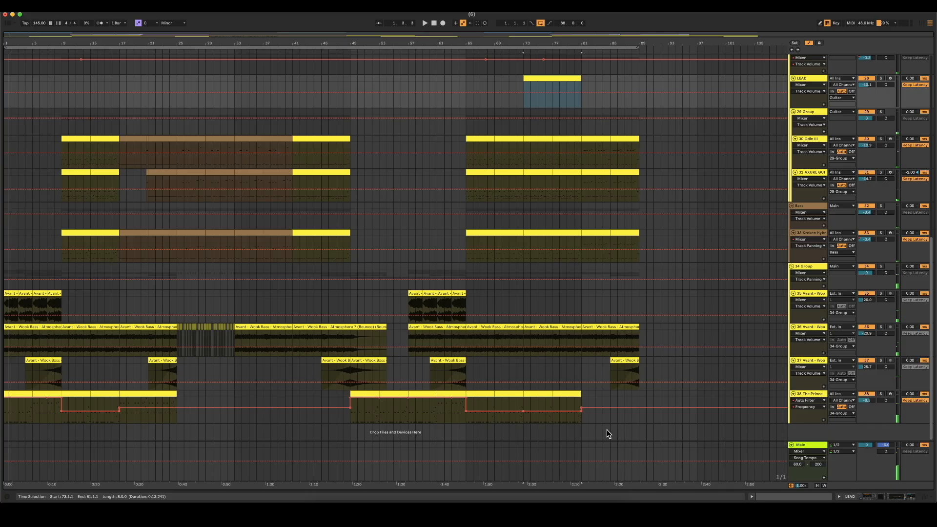
# - Add a C4 note at the start of the new LEAD clip
pyautogui.scroll(5, 573, 437)
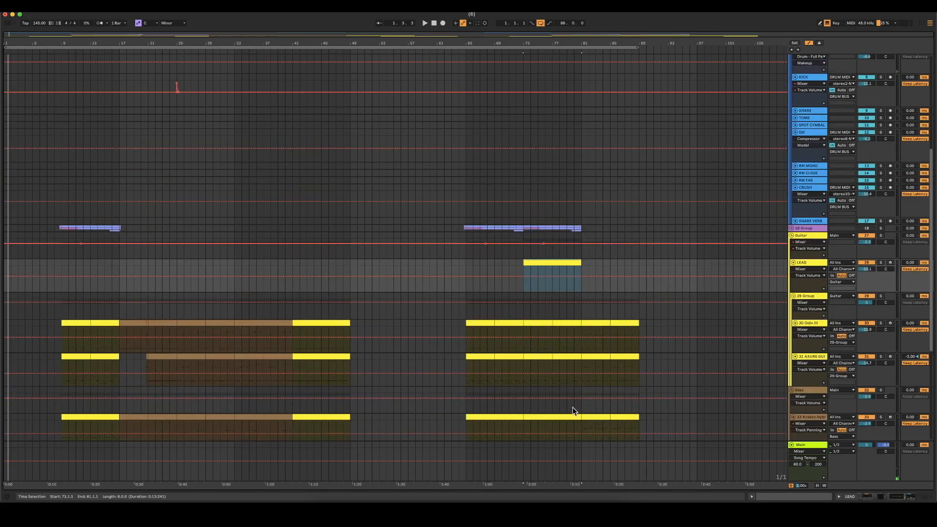
pyautogui.doubleClick(558, 263)
pyautogui.scroll(-3, 174, 429)
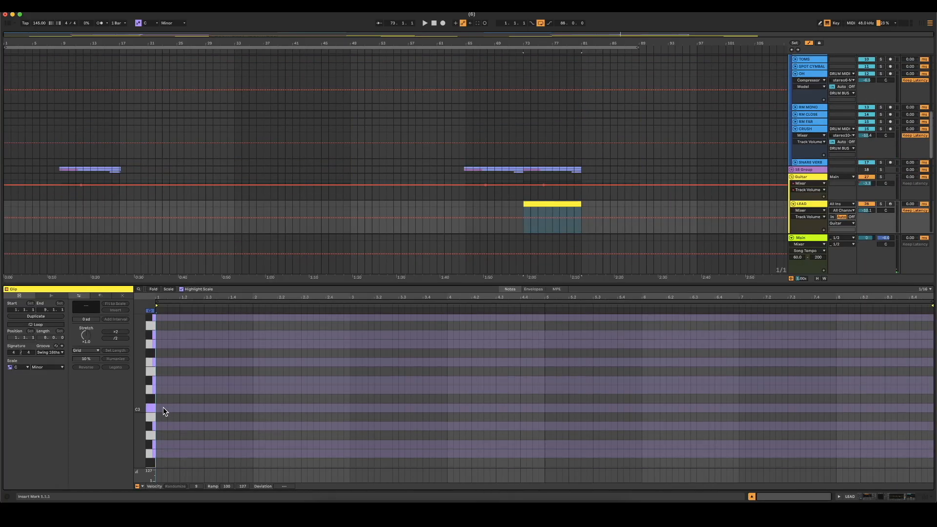
pyautogui.doubleClick(160, 407)
pyautogui.hotkey('shift', 'Up')
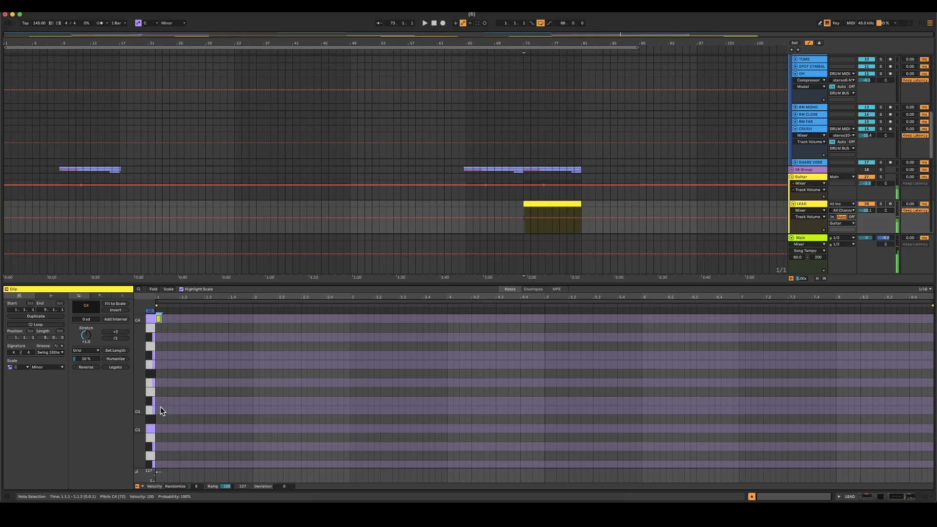
# - Lengthen the C4 note to two bars and play the song from bar 73
pyautogui.hotkey('shift', 'Right')
pyautogui.hotkey('shift', 'Right')
pyautogui.hotkey('shift', 'Right')
pyautogui.hotkey('shift', 'Right')
pyautogui.hotkey('shift', 'Right')
pyautogui.hotkey('shift', 'Right')
pyautogui.hotkey('shift', 'Right')
pyautogui.hotkey('shift', 'Right')
pyautogui.hotkey('shift', 'Right')
pyautogui.hotkey('shift', 'Right')
pyautogui.hotkey('shift', 'Right')
pyautogui.hotkey('shift', 'Right')
pyautogui.hotkey('shift', 'Right')
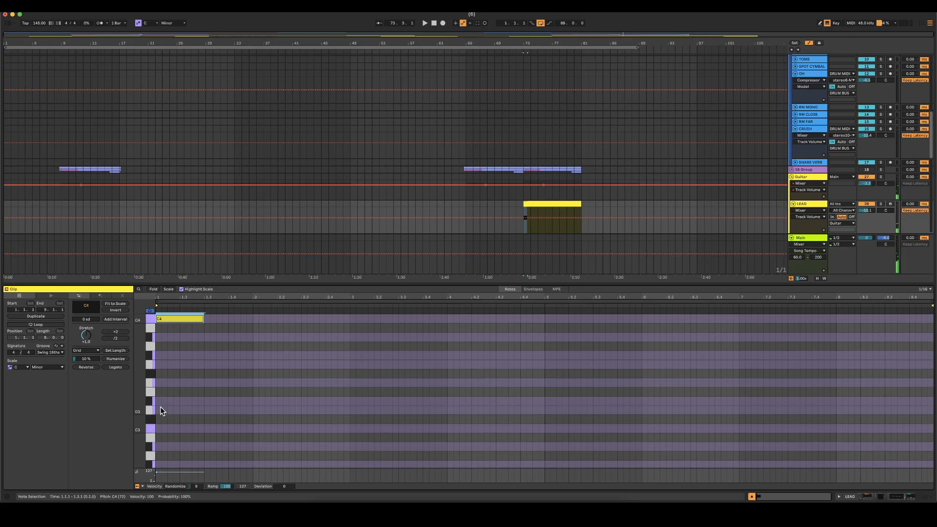
pyautogui.hotkey('shift', 'Right')
pyautogui.hotkey('shift', 'Right')
pyautogui.hotkey('shift', 'Right')
pyautogui.hotkey('shift', 'Right')
pyautogui.hotkey('shift', 'Right')
pyautogui.hotkey('shift', 'Right')
pyautogui.hotkey('shift', 'Right')
pyautogui.hotkey('shift', 'Right')
pyautogui.hotkey('shift', 'Right')
pyautogui.hotkey('shift', 'Right')
pyautogui.hotkey('shift', 'Right')
pyautogui.hotkey('shift', 'Right')
pyautogui.hotkey('shift', 'Right')
pyautogui.hotkey('shift', 'Right')
pyautogui.hotkey('shift', 'Right')
pyautogui.press('space')
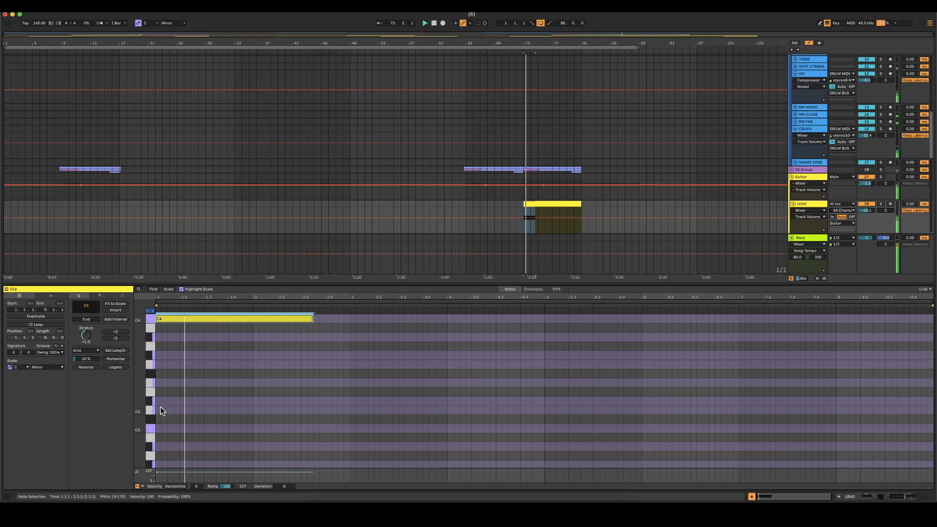
pyautogui.hotkey('shift', 'Right')
pyautogui.hotkey('shift', 'Right')
pyautogui.hotkey('shift', 'Right')
# - Continue the lead line with two-bar copies of the note raised to C#4 and F4, and solo the LEAD track
pyautogui.hotkey('ctrl', 'd')
pyautogui.press('Up')
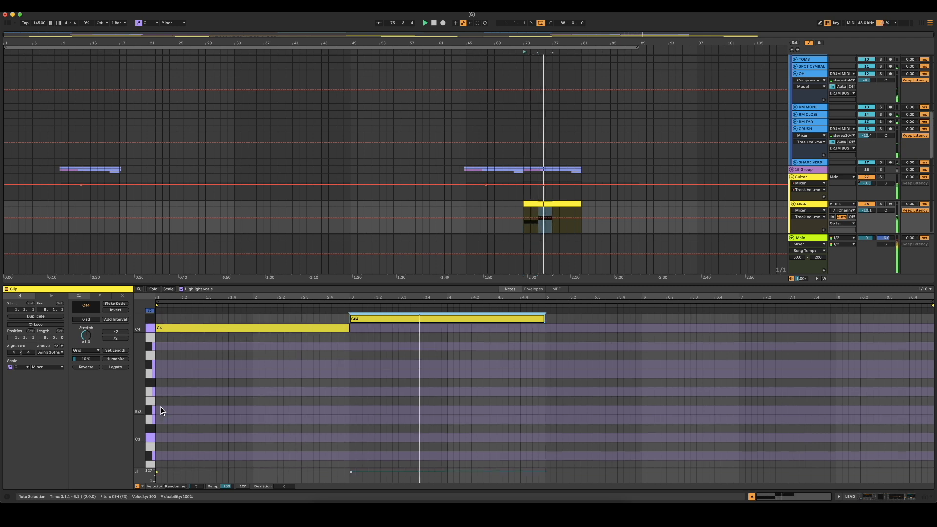
pyautogui.hotkey('ctrl', 'd')
pyautogui.press('Up')
pyautogui.press('Up')
pyautogui.press('Up')
pyautogui.press('Up')
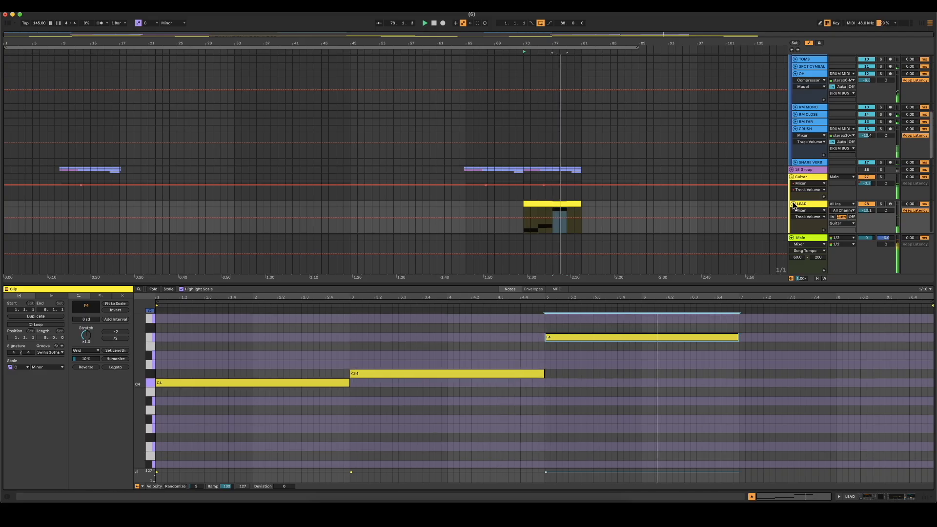
pyautogui.click(881, 204)
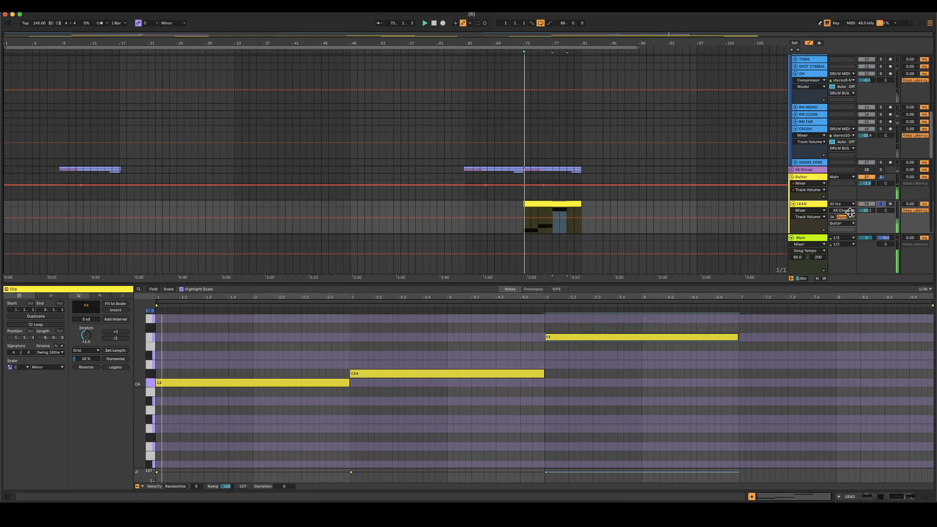
# - Stop playback and raise the F4 note in the LEAD clip by two semitones to G4
pyautogui.click(552, 226)
pyautogui.click(610, 379)
pyautogui.click(609, 337)
pyautogui.press('space')
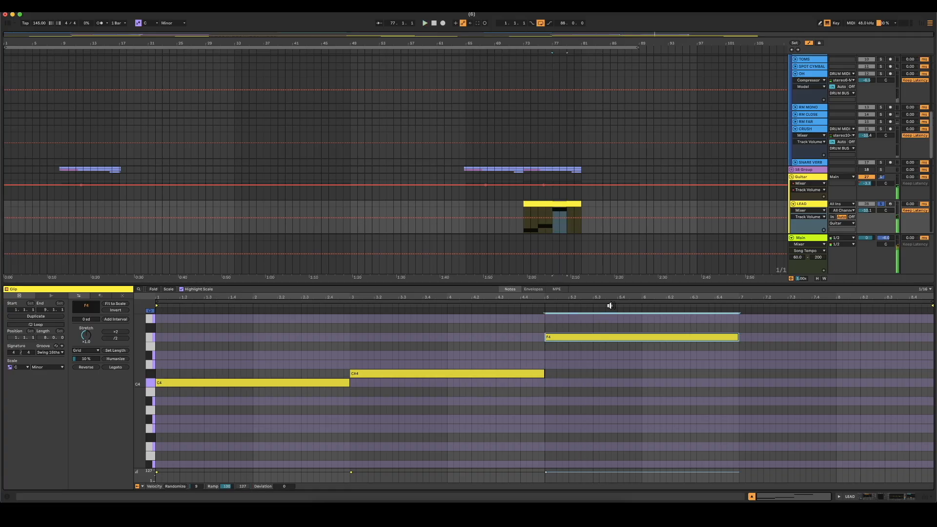
pyautogui.press('Up')
pyautogui.press('Up')
# - Duplicate the G4 note into the clip's last two bars and raise the copy to C5
pyautogui.press('super+d')
pyautogui.press('Up')
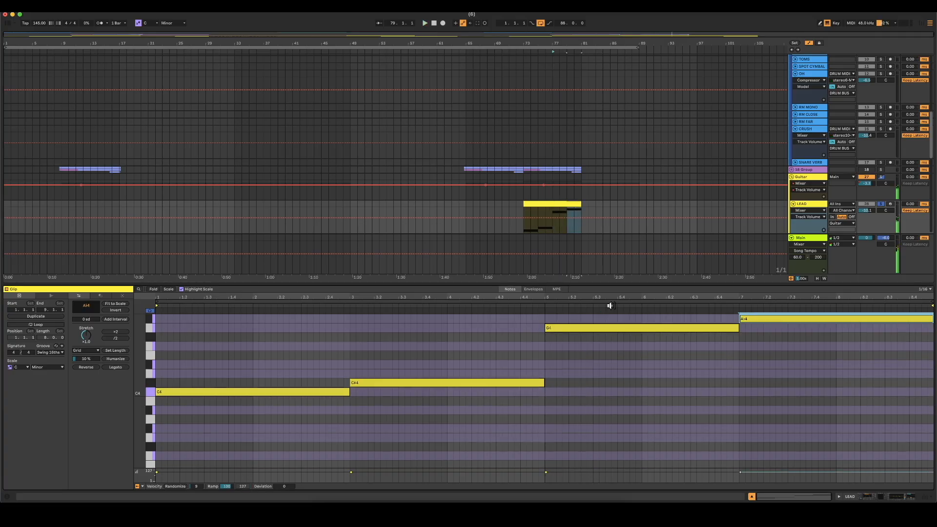
pyautogui.press('Up')
pyautogui.press('Up')
pyautogui.press('Up')
pyautogui.press('Up')
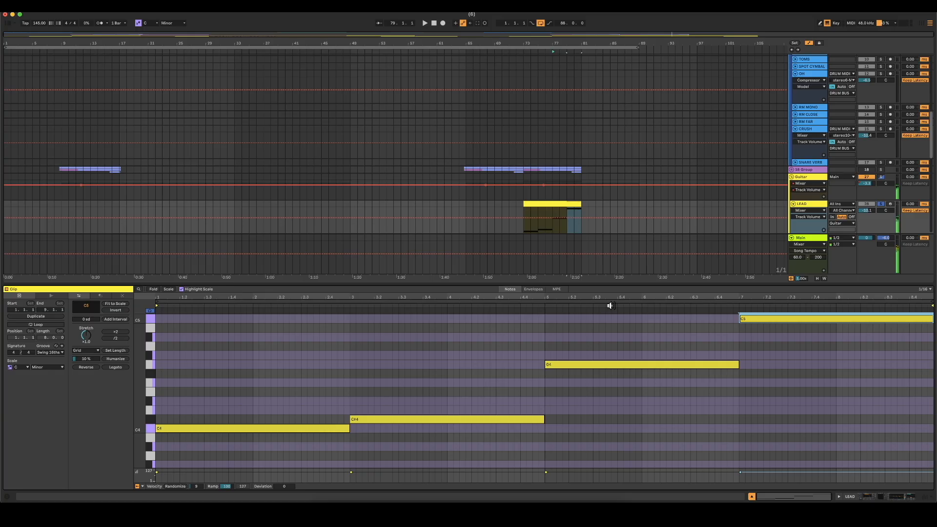
# - Lower the third LEAD note to C#3 and play the song from bar 73
pyautogui.moveTo(627, 366); pyautogui.dragTo(627, 431)
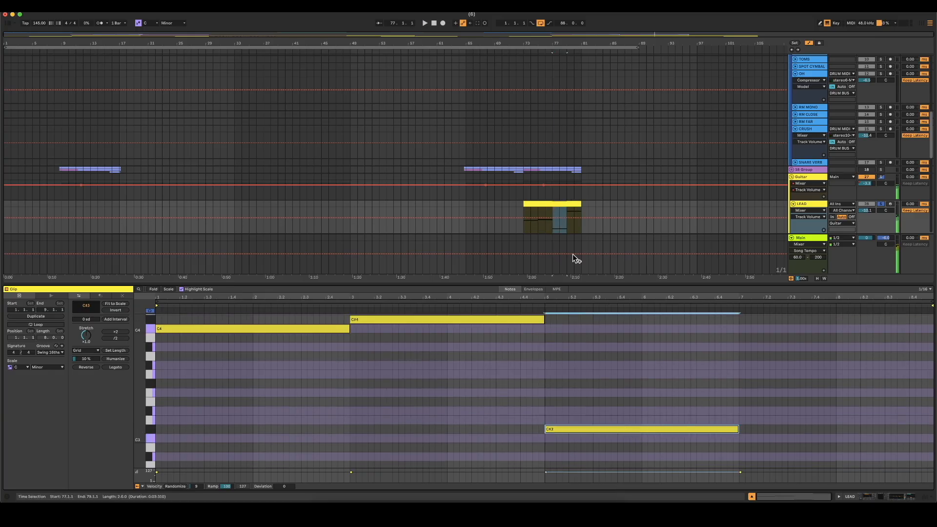
pyautogui.click(525, 227)
pyautogui.press('space')
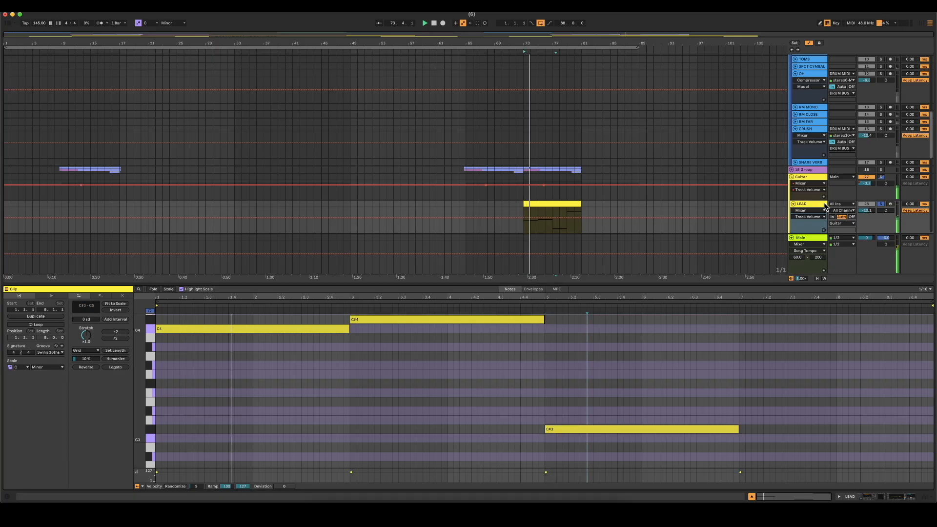
# - Shape the LEAD clip's Pitch Bend envelope as a curved rise from zero to maximum over the last two-bar note
pyautogui.click(531, 291)
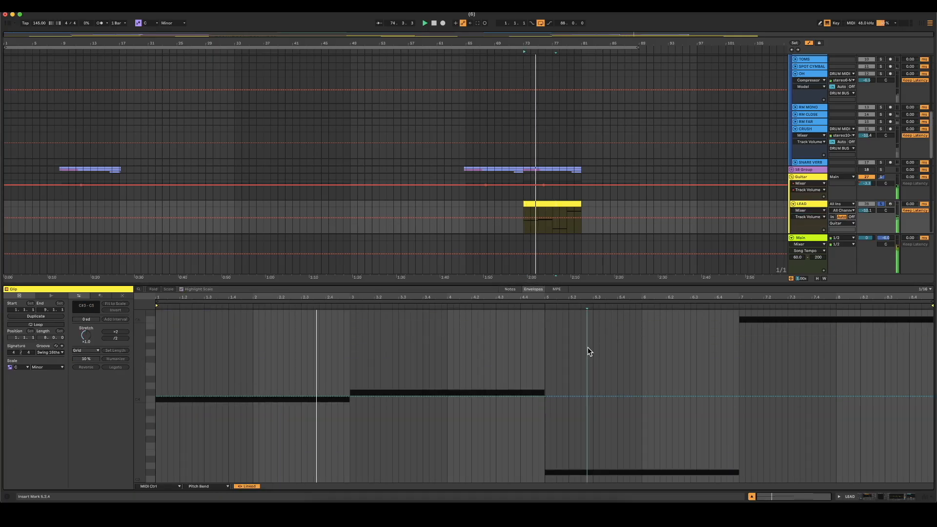
pyautogui.click(739, 396)
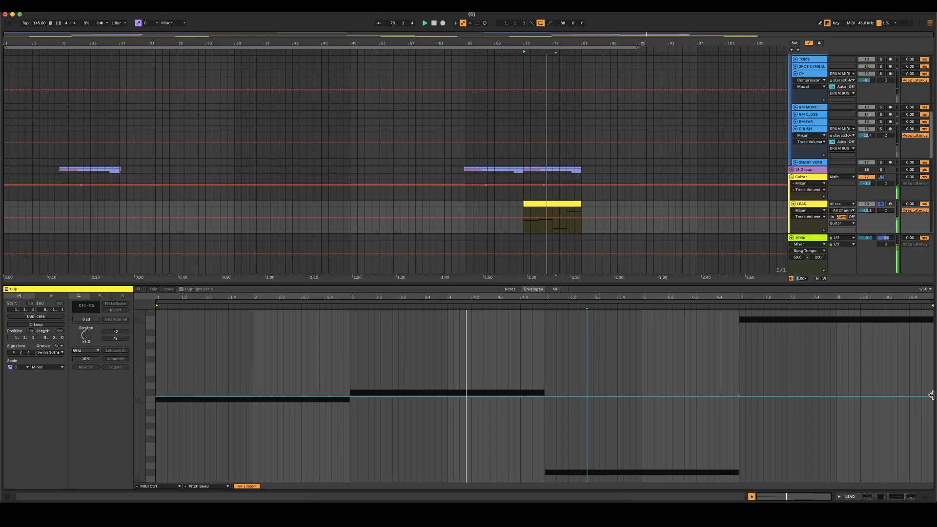
pyautogui.moveTo(931, 397); pyautogui.dragTo(933, 308)
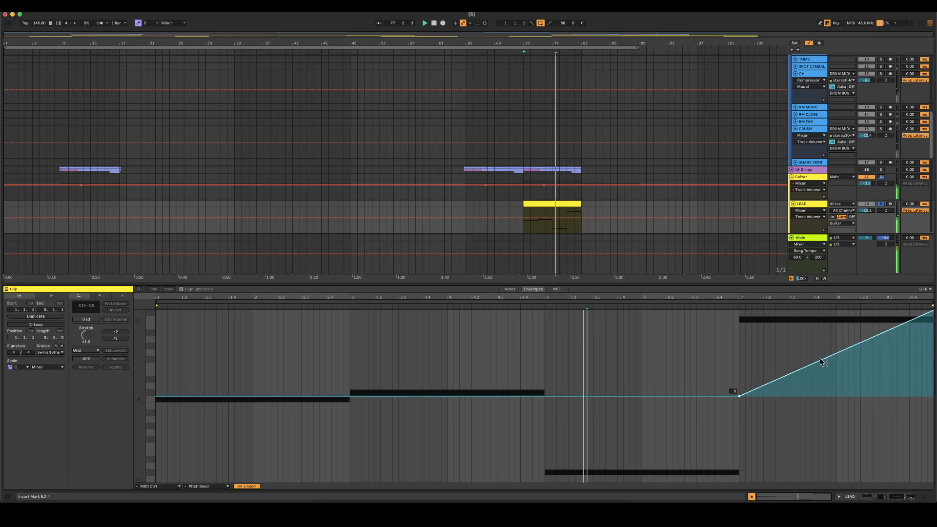
pyautogui.moveTo(822, 358); pyautogui.dragTo(821, 386)
pyautogui.click(848, 418)
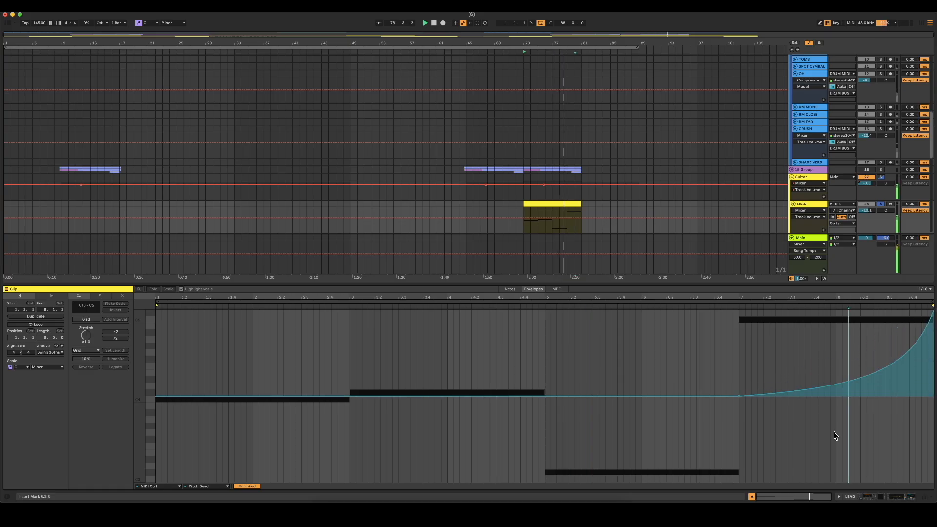
# - Hide the clip editor, copy the LEAD clip to bar 33 and play the song from bar 31
pyautogui.click(752, 496)
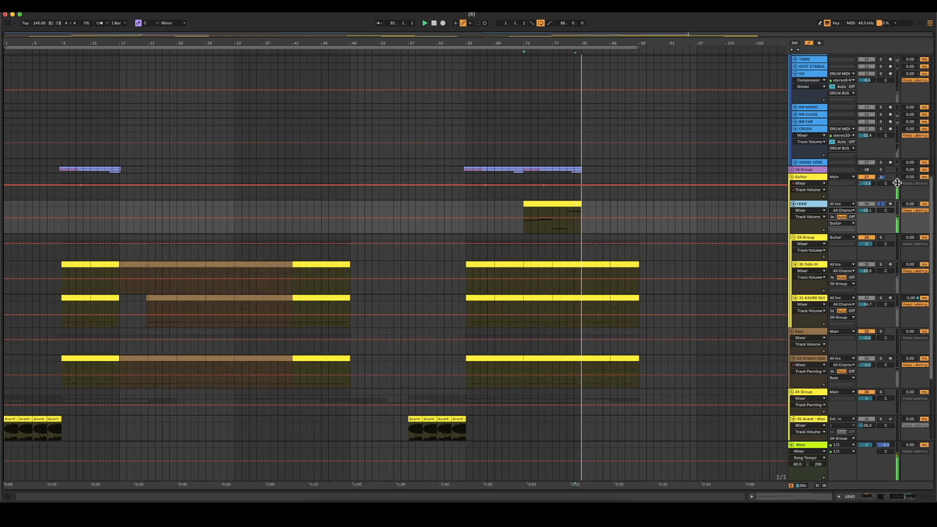
pyautogui.moveTo(568, 203); pyautogui.dragTo(276, 201)
pyautogui.click(221, 222)
pyautogui.press('space')
pyautogui.scroll(-2, 234, 210)
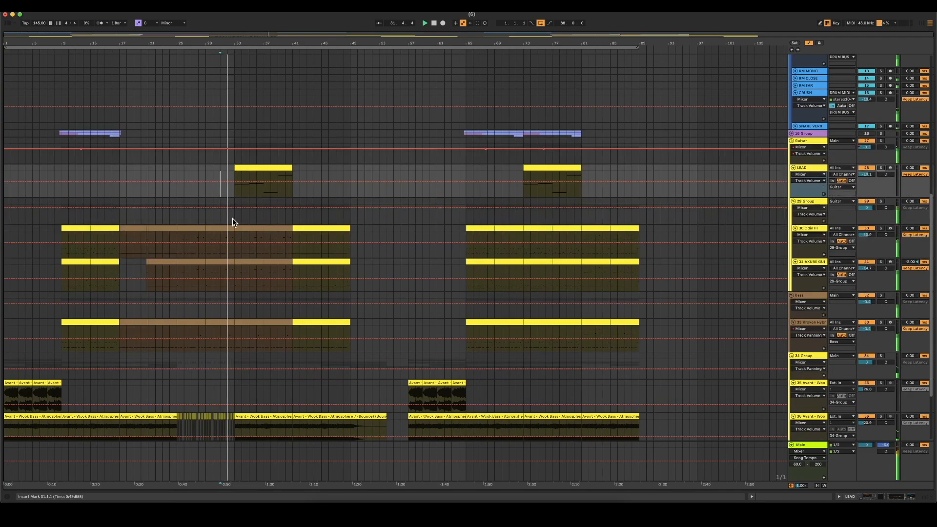
# - Lower the 29 Group's track volume automation from bar 33 to 41 and paste the same dip at bar 73
pyautogui.moveTo(233, 218); pyautogui.dragTo(288, 219)
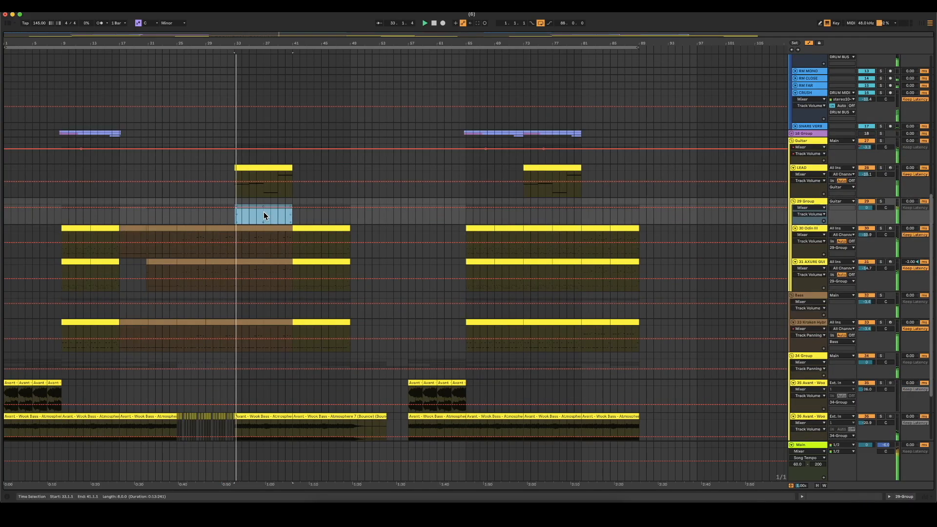
pyautogui.moveTo(266, 210); pyautogui.dragTo(265, 214)
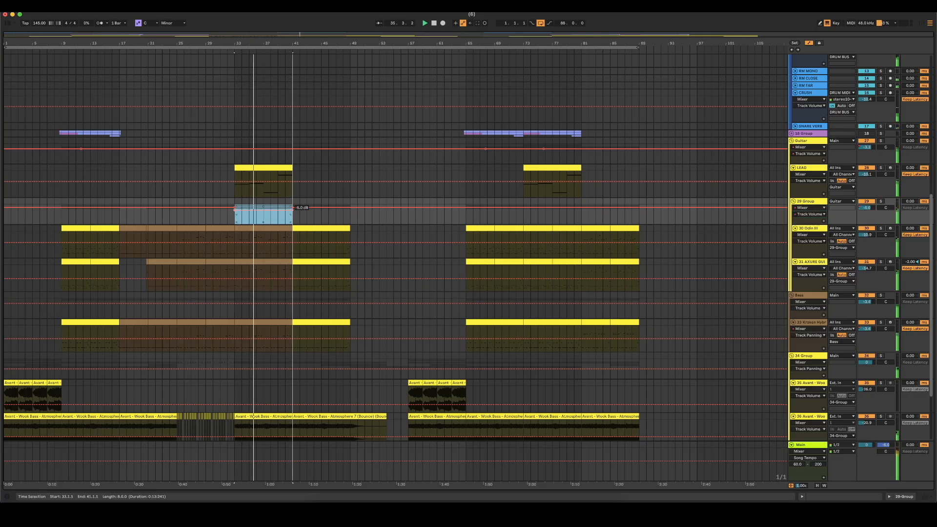
pyautogui.press('super+c')
pyautogui.click(523, 216)
pyautogui.press('super+v')
pyautogui.click(514, 218)
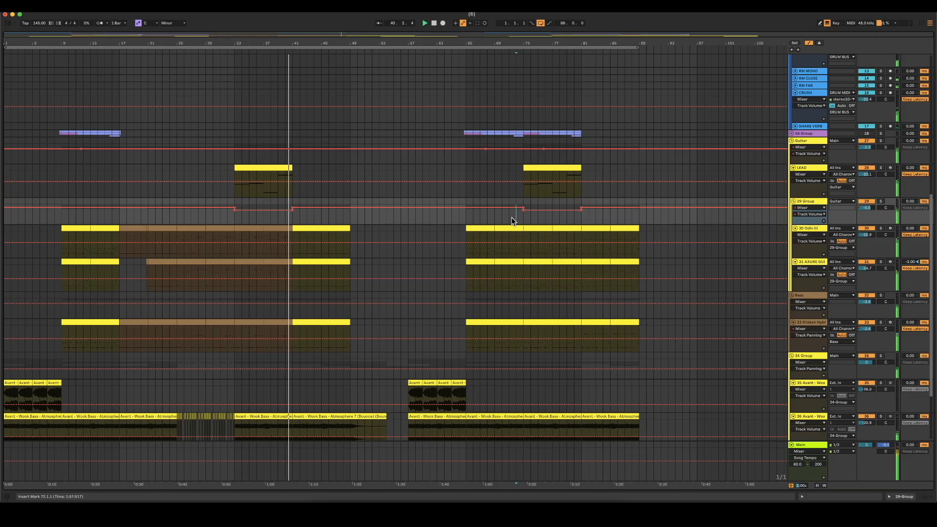
# - Save the project
pyautogui.scroll(-3, 445, 377)
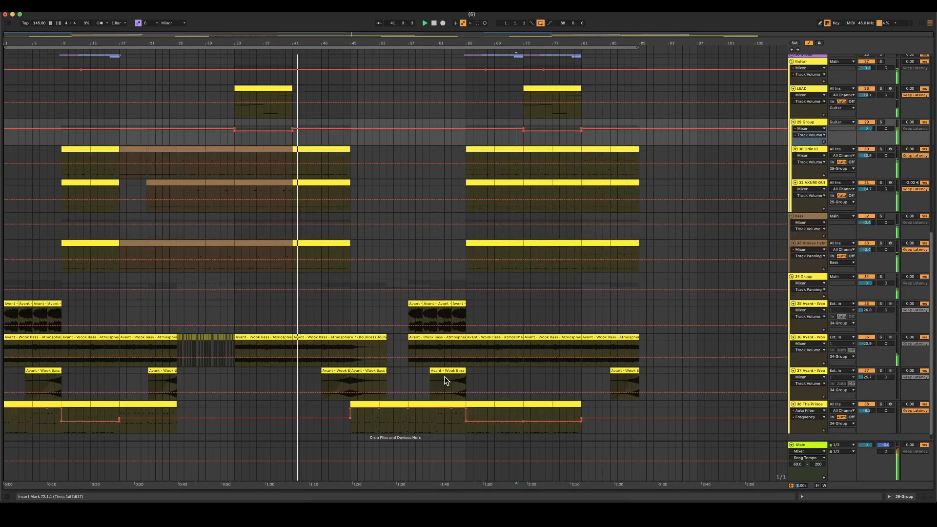
pyautogui.scroll(-1, 445, 376)
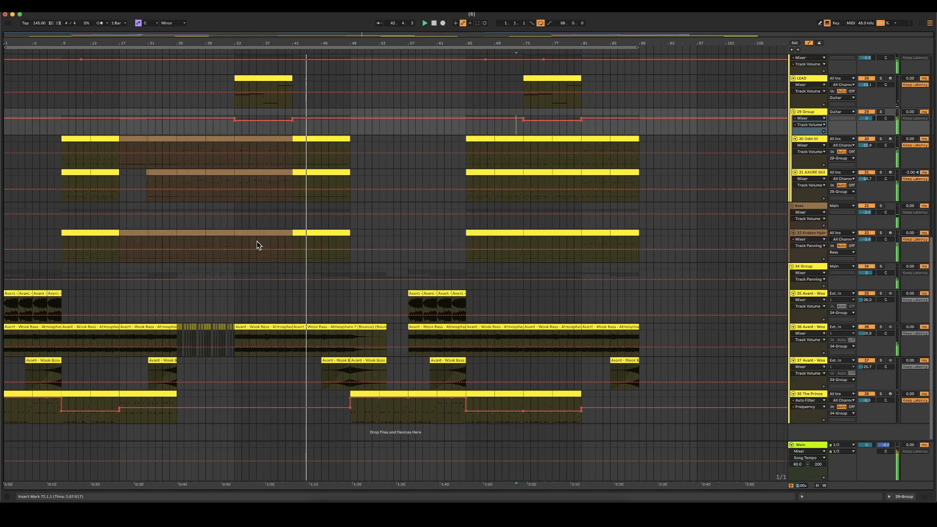
pyautogui.press('super+s')
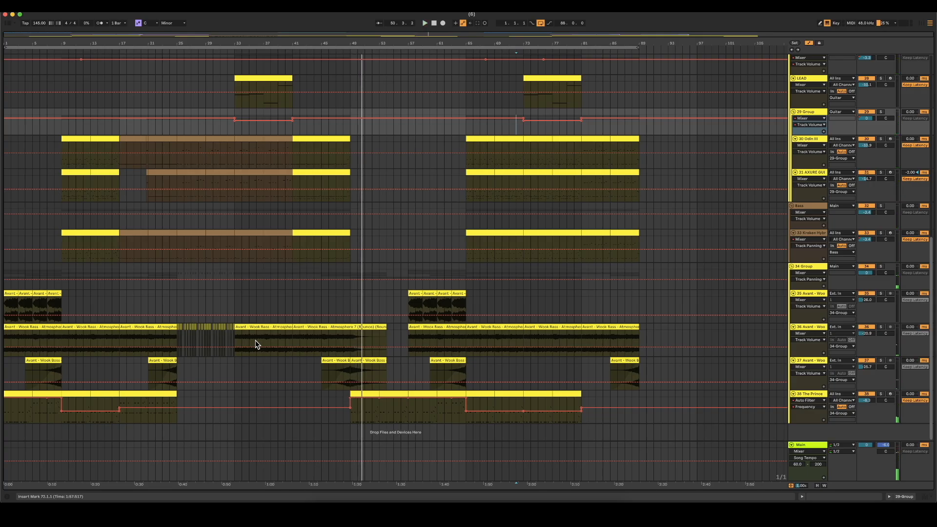
# - Fold the Drum Group, DRUM BUS and Guitar groups in the arrangement
pyautogui.scroll(15, 305, 357)
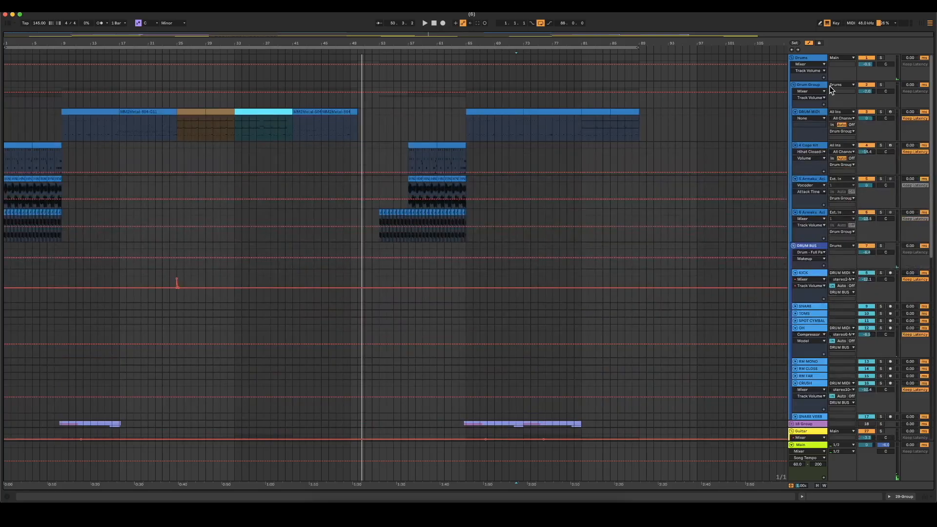
pyautogui.click(793, 84)
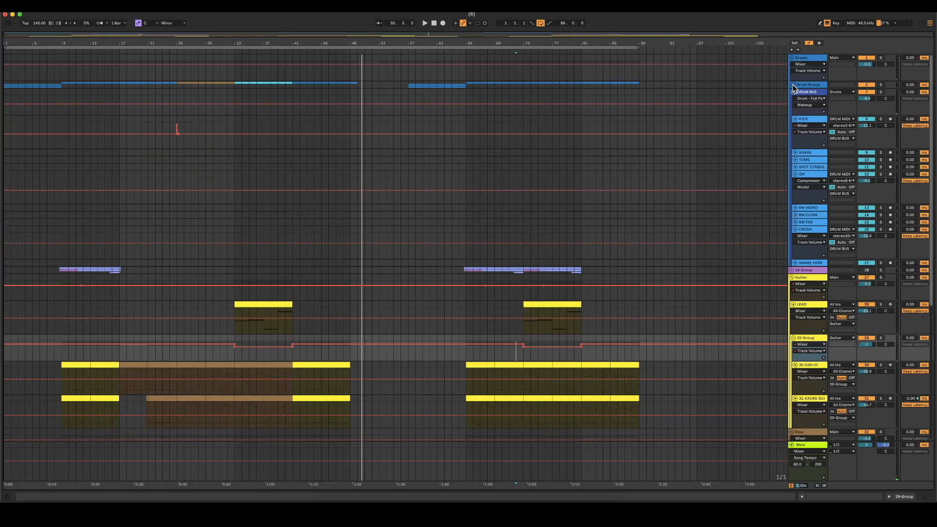
pyautogui.click(793, 92)
pyautogui.click(792, 107)
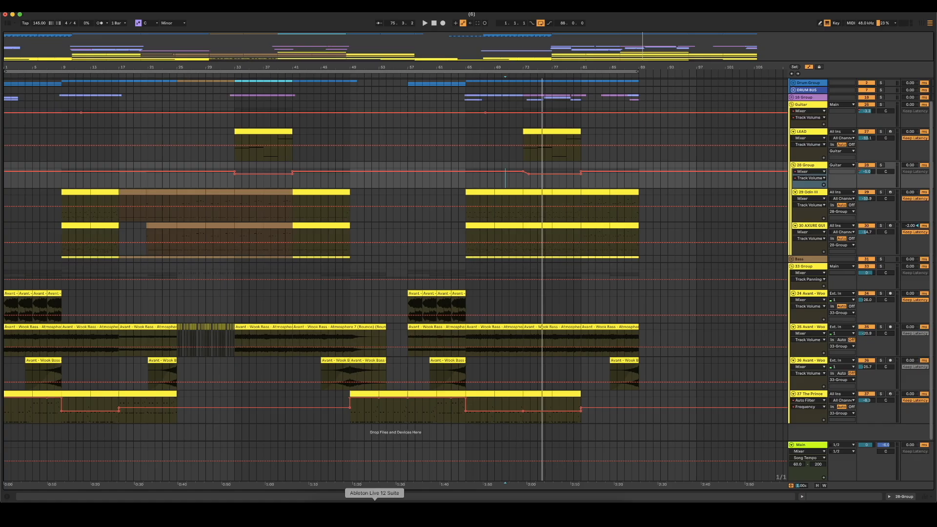
pyautogui.click(792, 105)
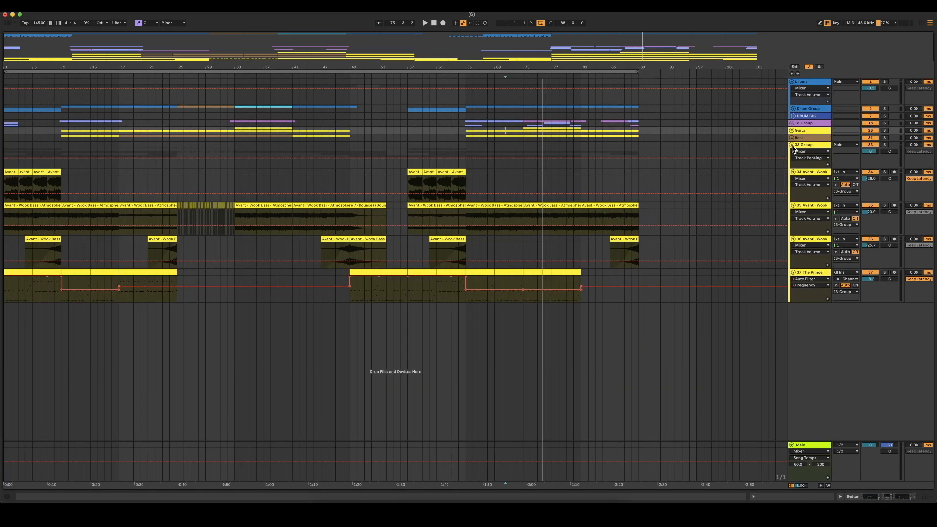
# - Zoom the arrangement in on the song's first half, show the browser and clear its search text
pyautogui.moveTo(28, 59); pyautogui.dragTo(28, 78)
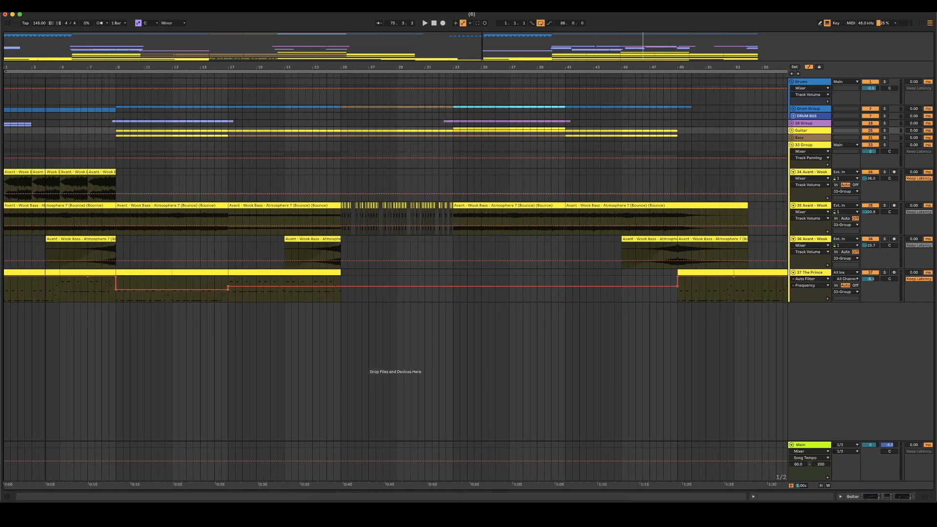
pyautogui.click(8, 23)
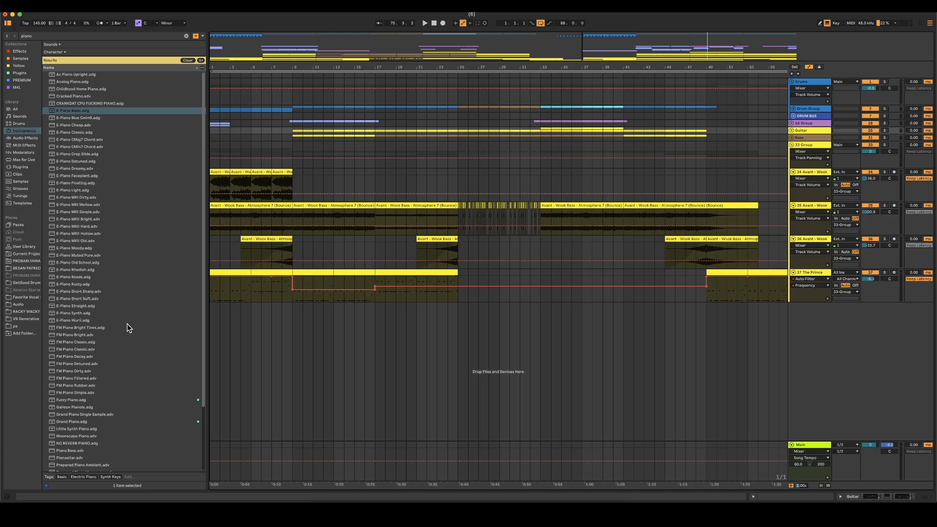
pyautogui.click(48, 38)
pyautogui.press('BackSpace')
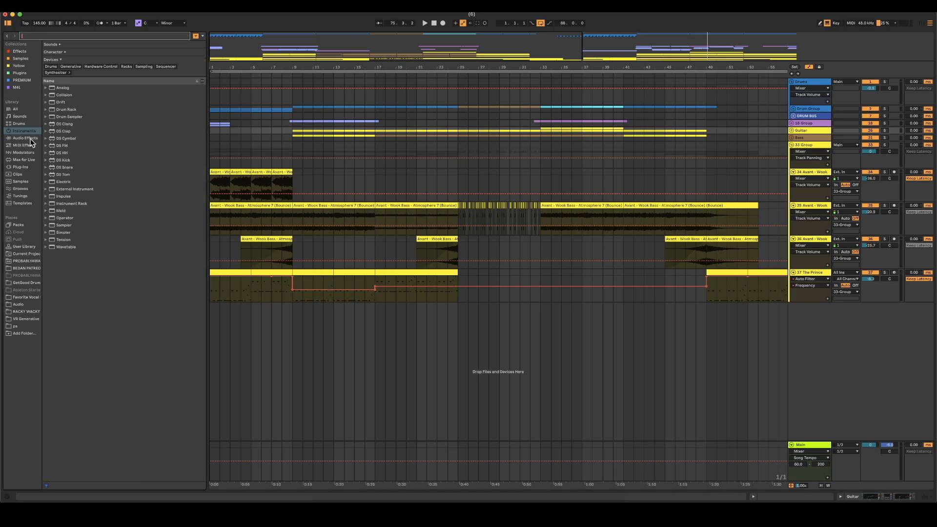
# - Start swapping the Main track's effect rack preset and sort the browser list by an added Date Modified column
pyautogui.doubleClick(816, 445)
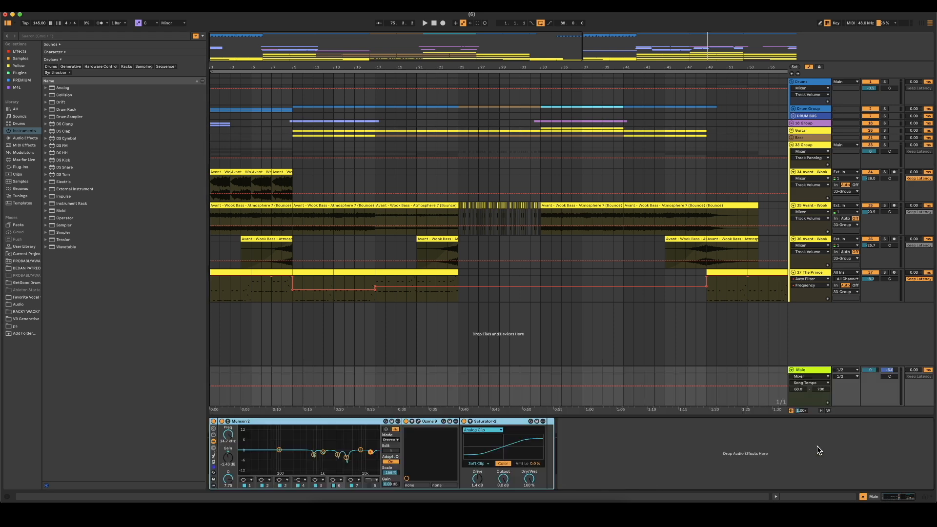
pyautogui.click(213, 476)
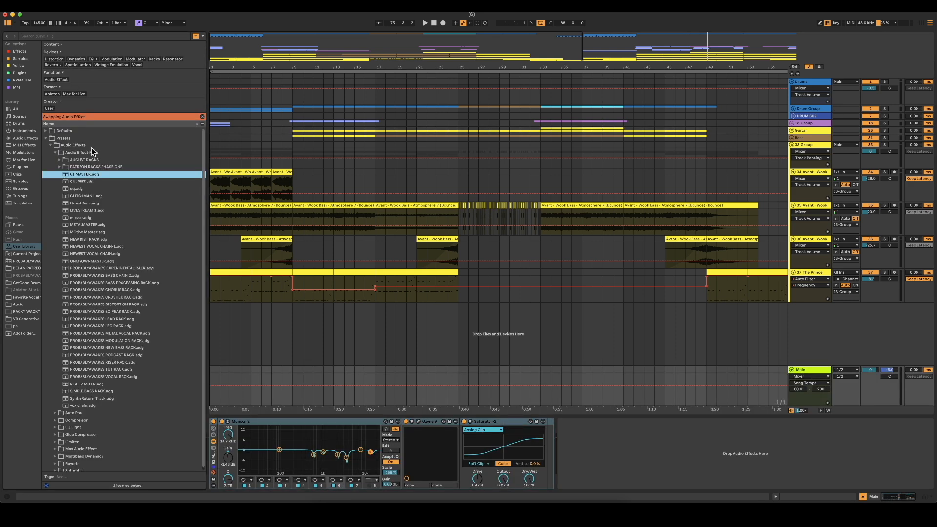
pyautogui.rightClick(171, 125)
pyautogui.click(199, 155)
pyautogui.click(190, 124)
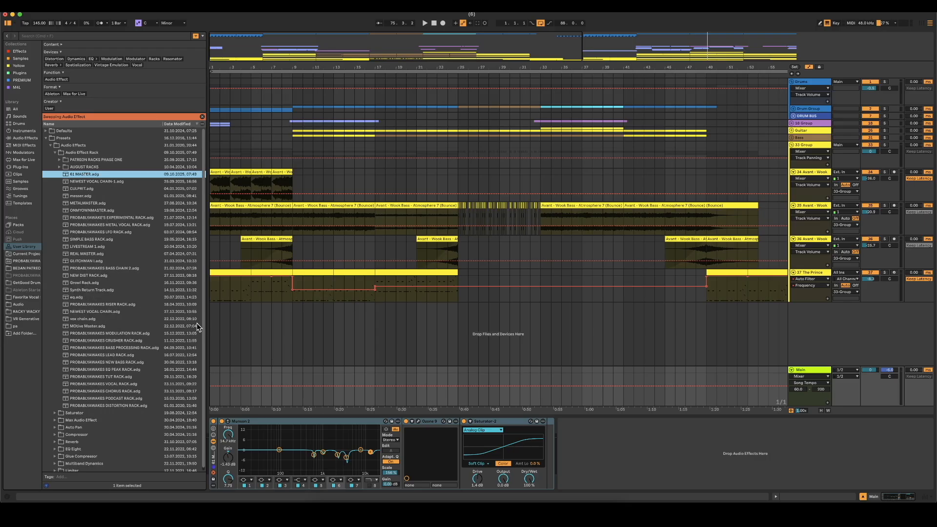
# - Play the song from bar 1 and display the Main track's devices
pyautogui.click(212, 319)
pyautogui.press('space')
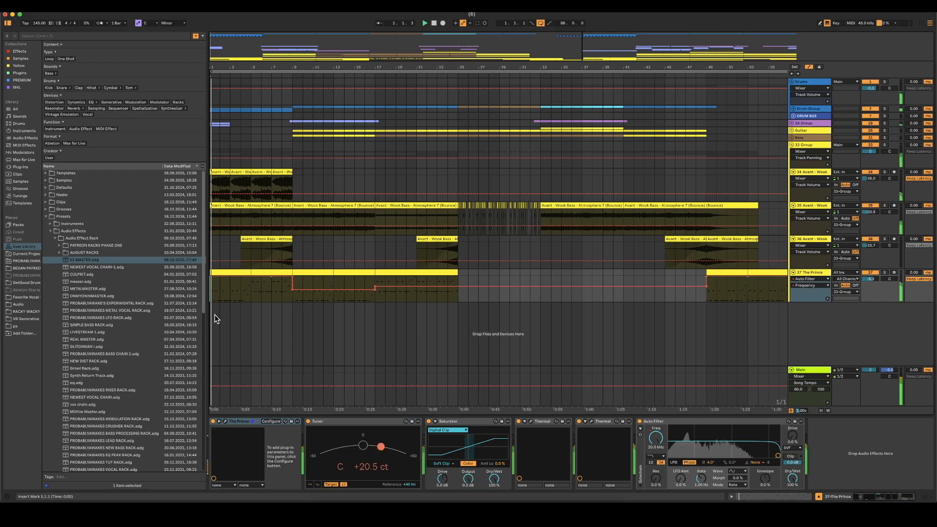
pyautogui.click(811, 371)
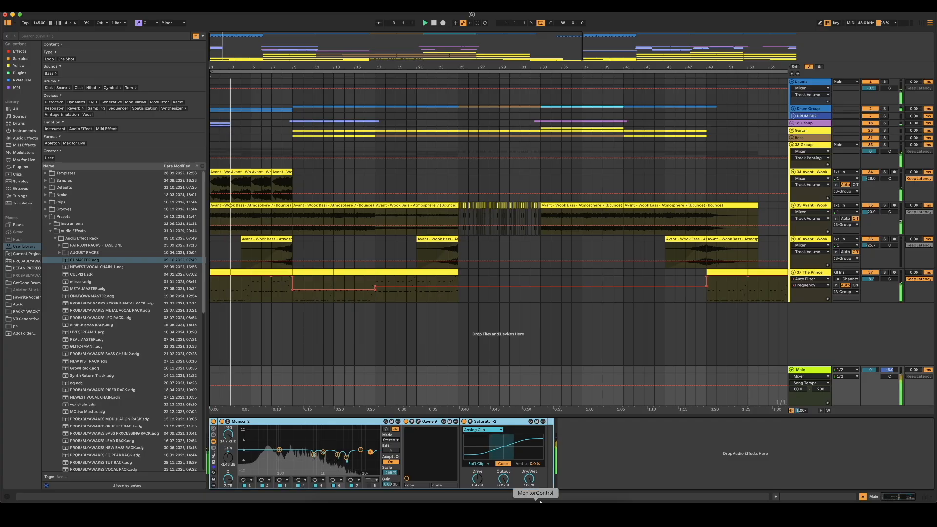
# - Switch to Streamlabs Desktop and open the properties of the Mic/Aux source
pyautogui.click(571, 500)
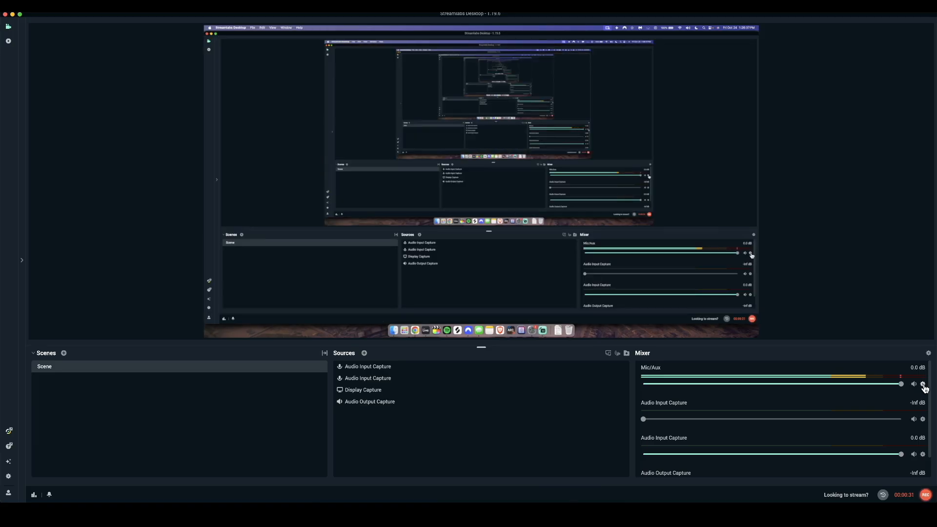
pyautogui.click(922, 384)
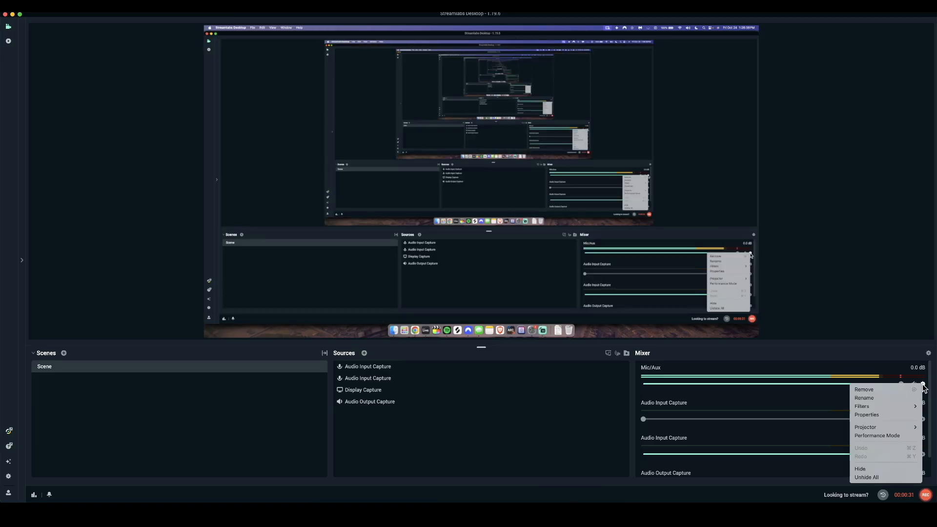
pyautogui.click(897, 414)
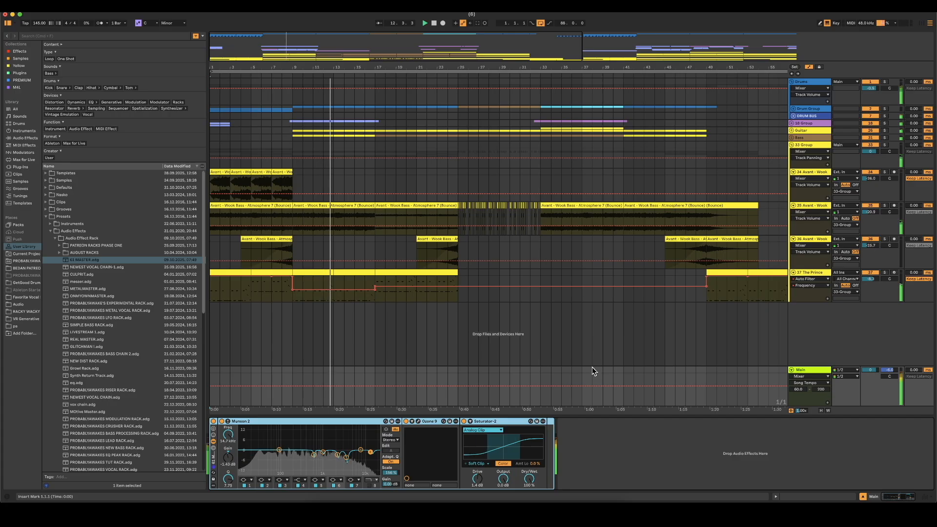
# - Back in Ableton Live, set the Maximizer threshold in the Main track's Ozone 9 to -10.9 dB and close the plug-in
pyautogui.click(417, 421)
pyautogui.click(533, 256)
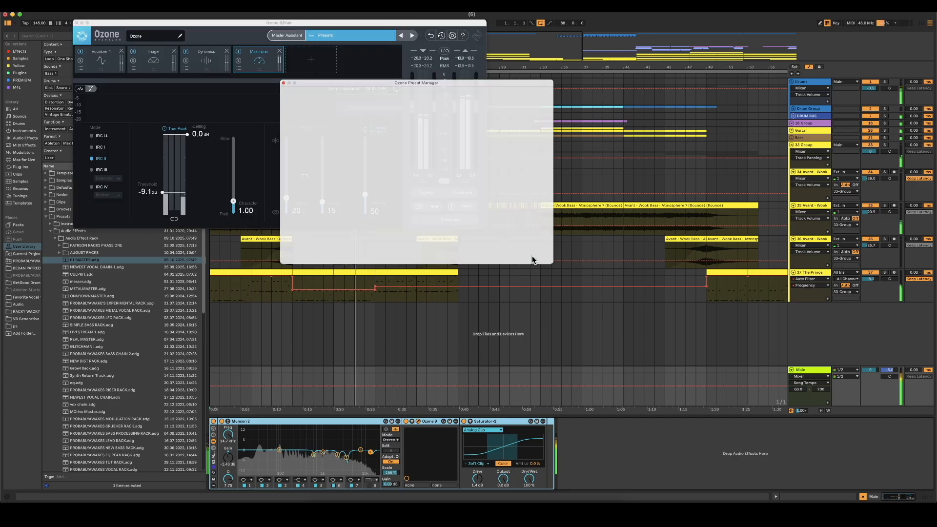
pyautogui.moveTo(177, 192); pyautogui.dragTo(177, 196)
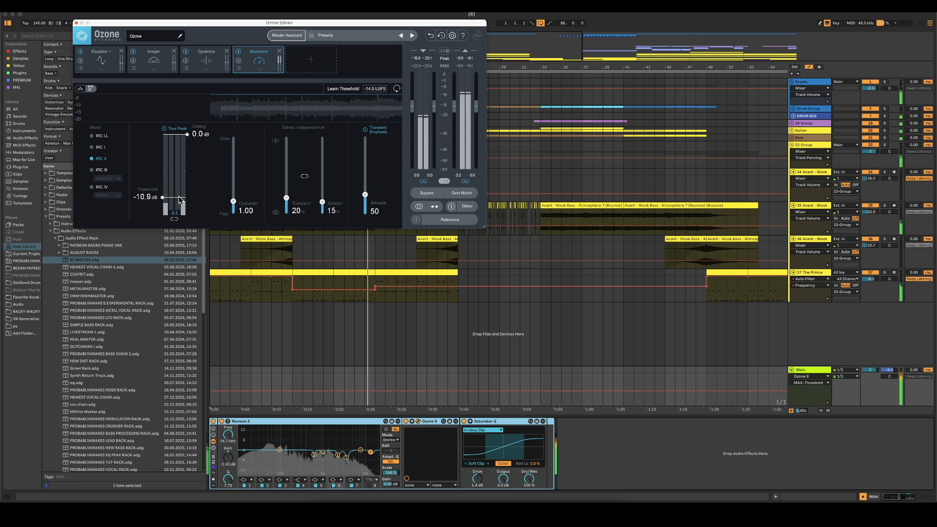
pyautogui.click(75, 23)
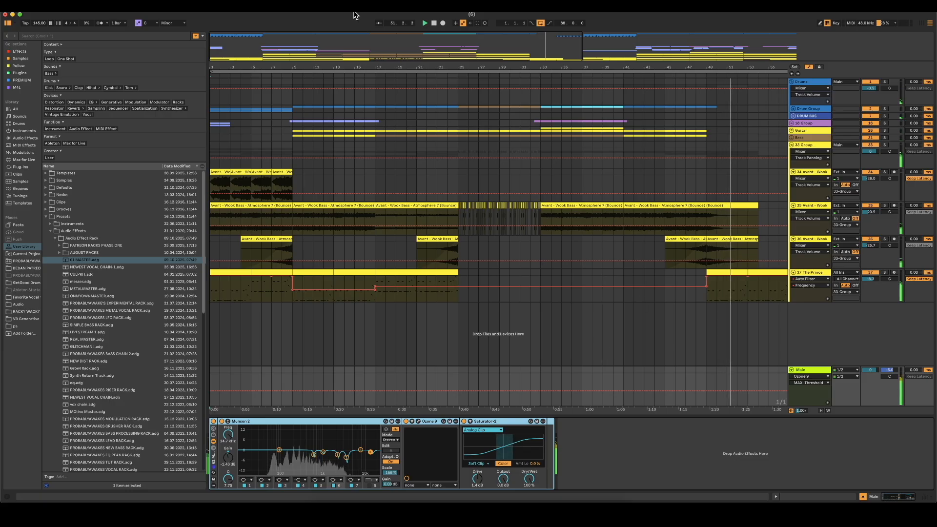
# - Make the arrangement view follow playback and hide the browser while the song plays, stopping playback near the end of the song
pyautogui.click(379, 23)
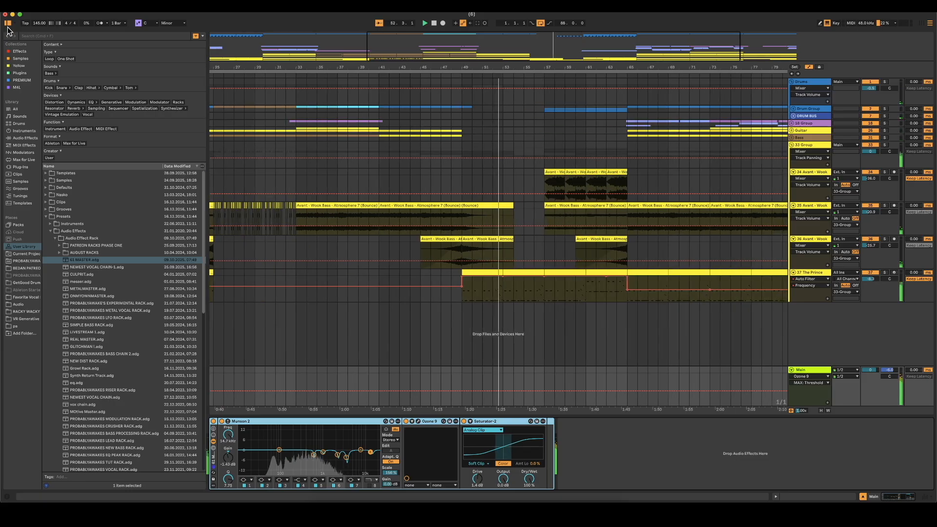
pyautogui.click(7, 23)
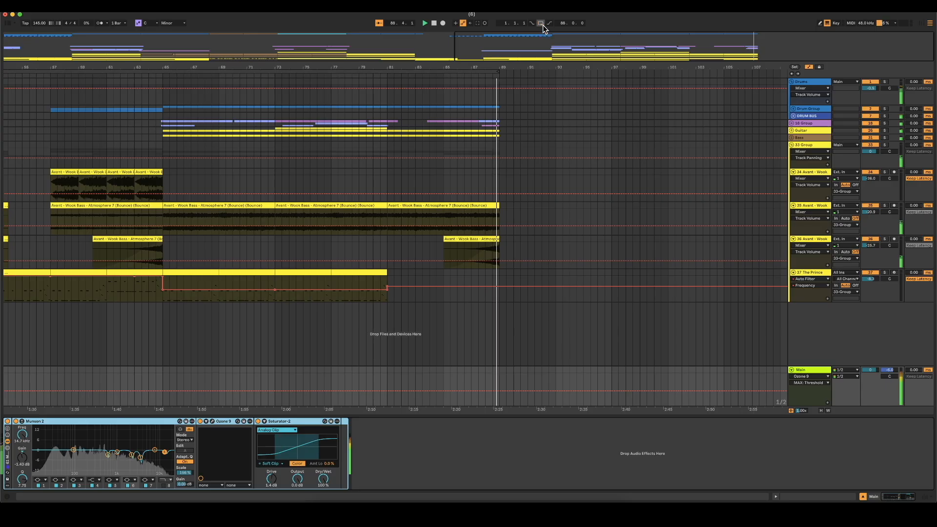
pyautogui.click(449, 359)
pyautogui.press('space')
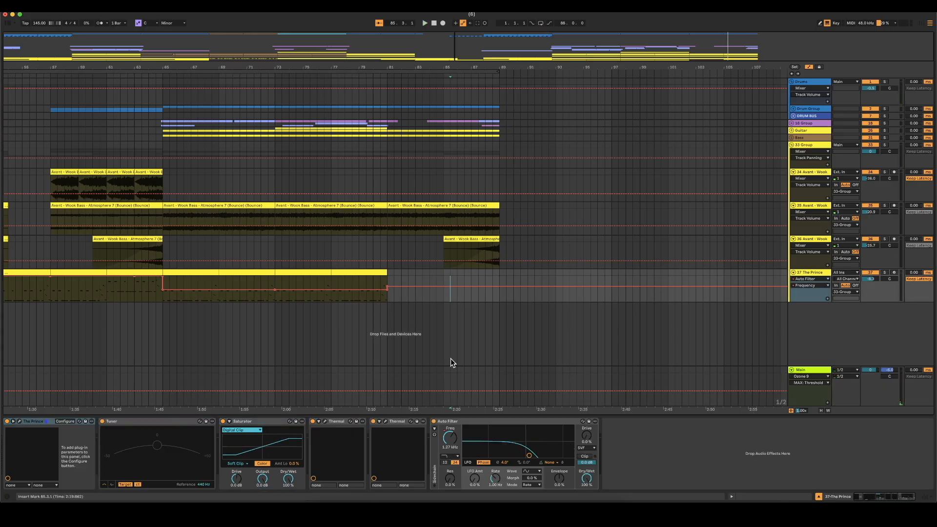
# - Select the whole song from bar 1 across its 88-bar loop range and open the Export Audio/Video settings for it
pyautogui.doubleClick(493, 59)
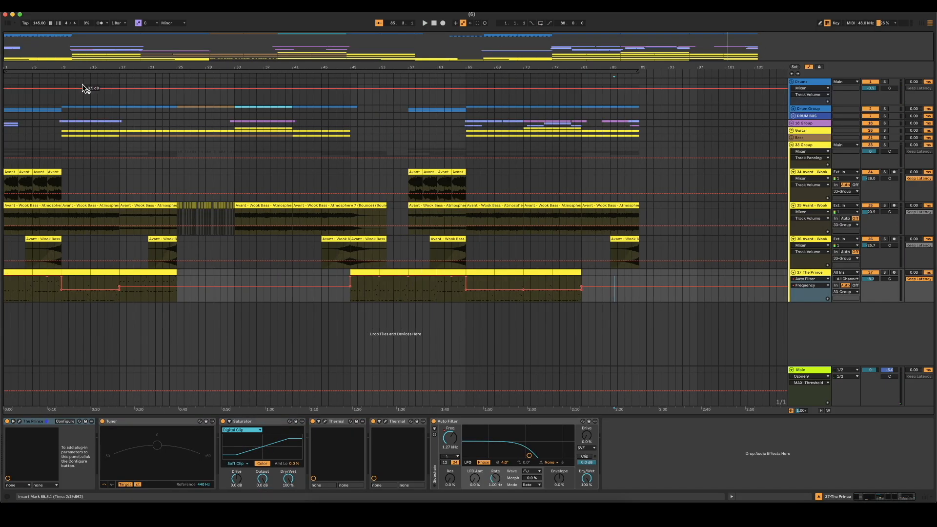
pyautogui.click(90, 72)
pyautogui.click(42, 6)
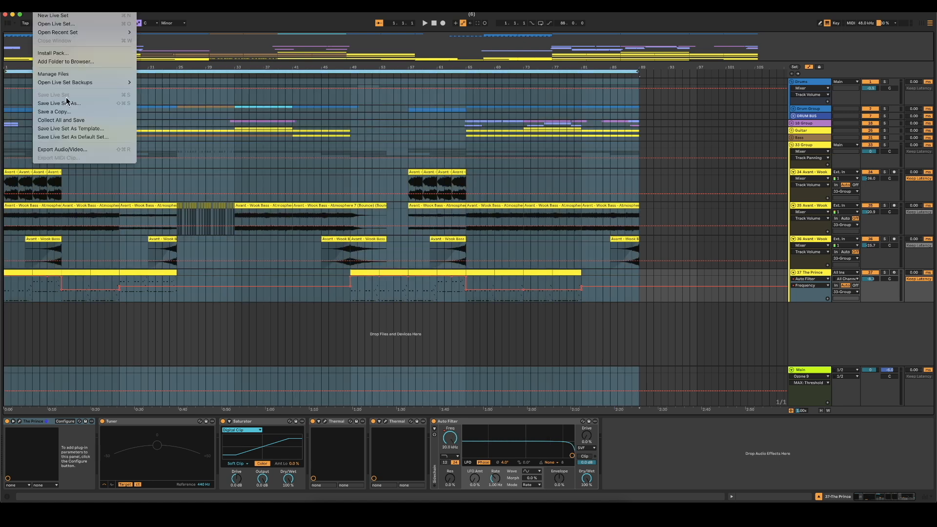
pyautogui.click(73, 147)
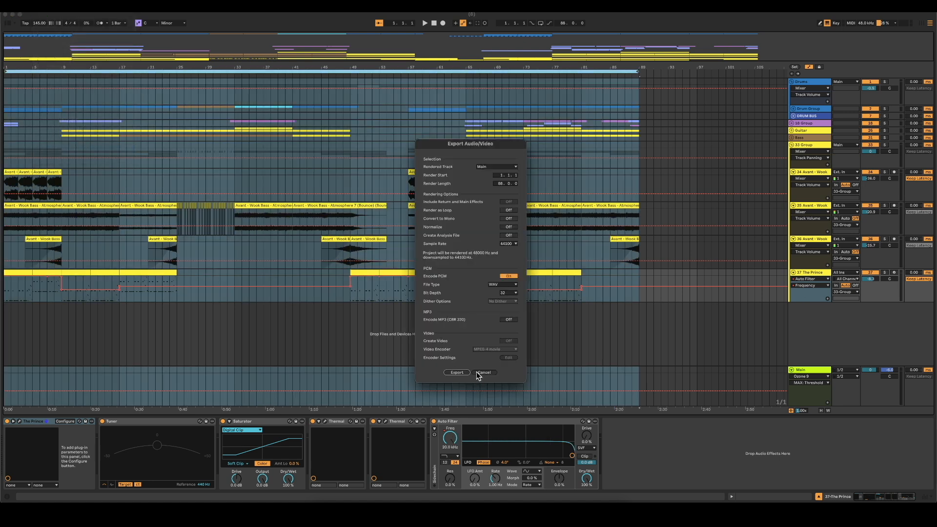